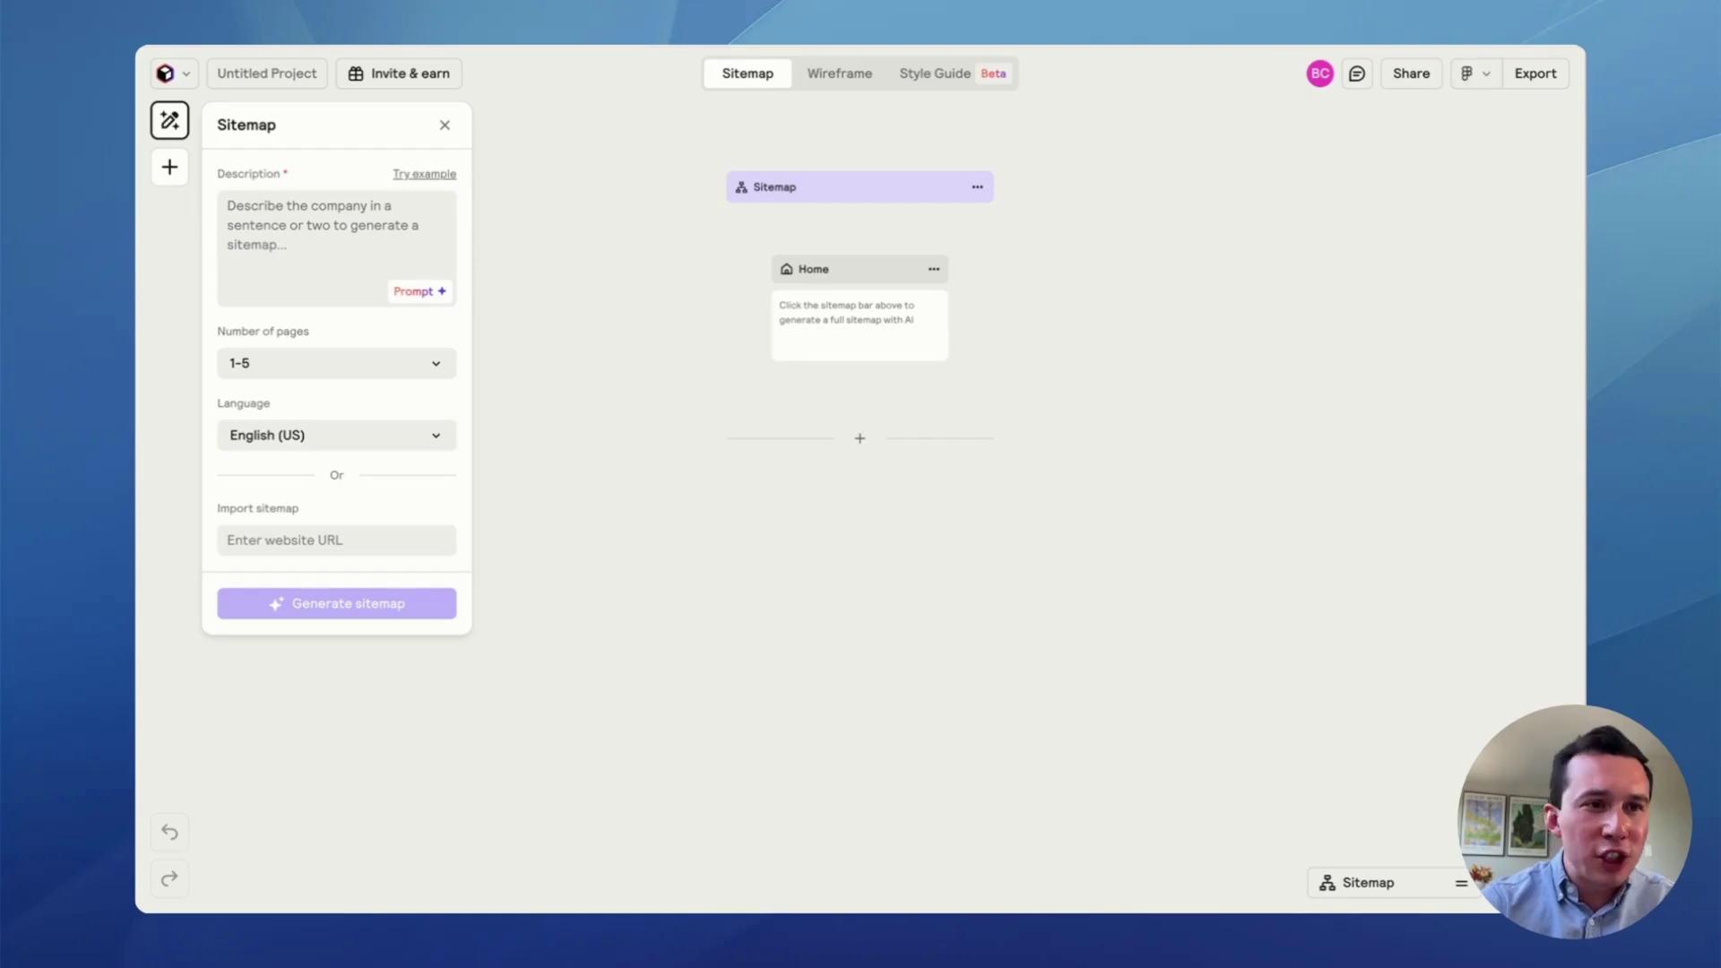
- Rename the project to 'Interior Design Studio', close the sitemap panel, and bring up the prompt note
{"action": "left_click", "coordinate": [261, 79]}
{"action": "type", "text": "Interior Design S"}
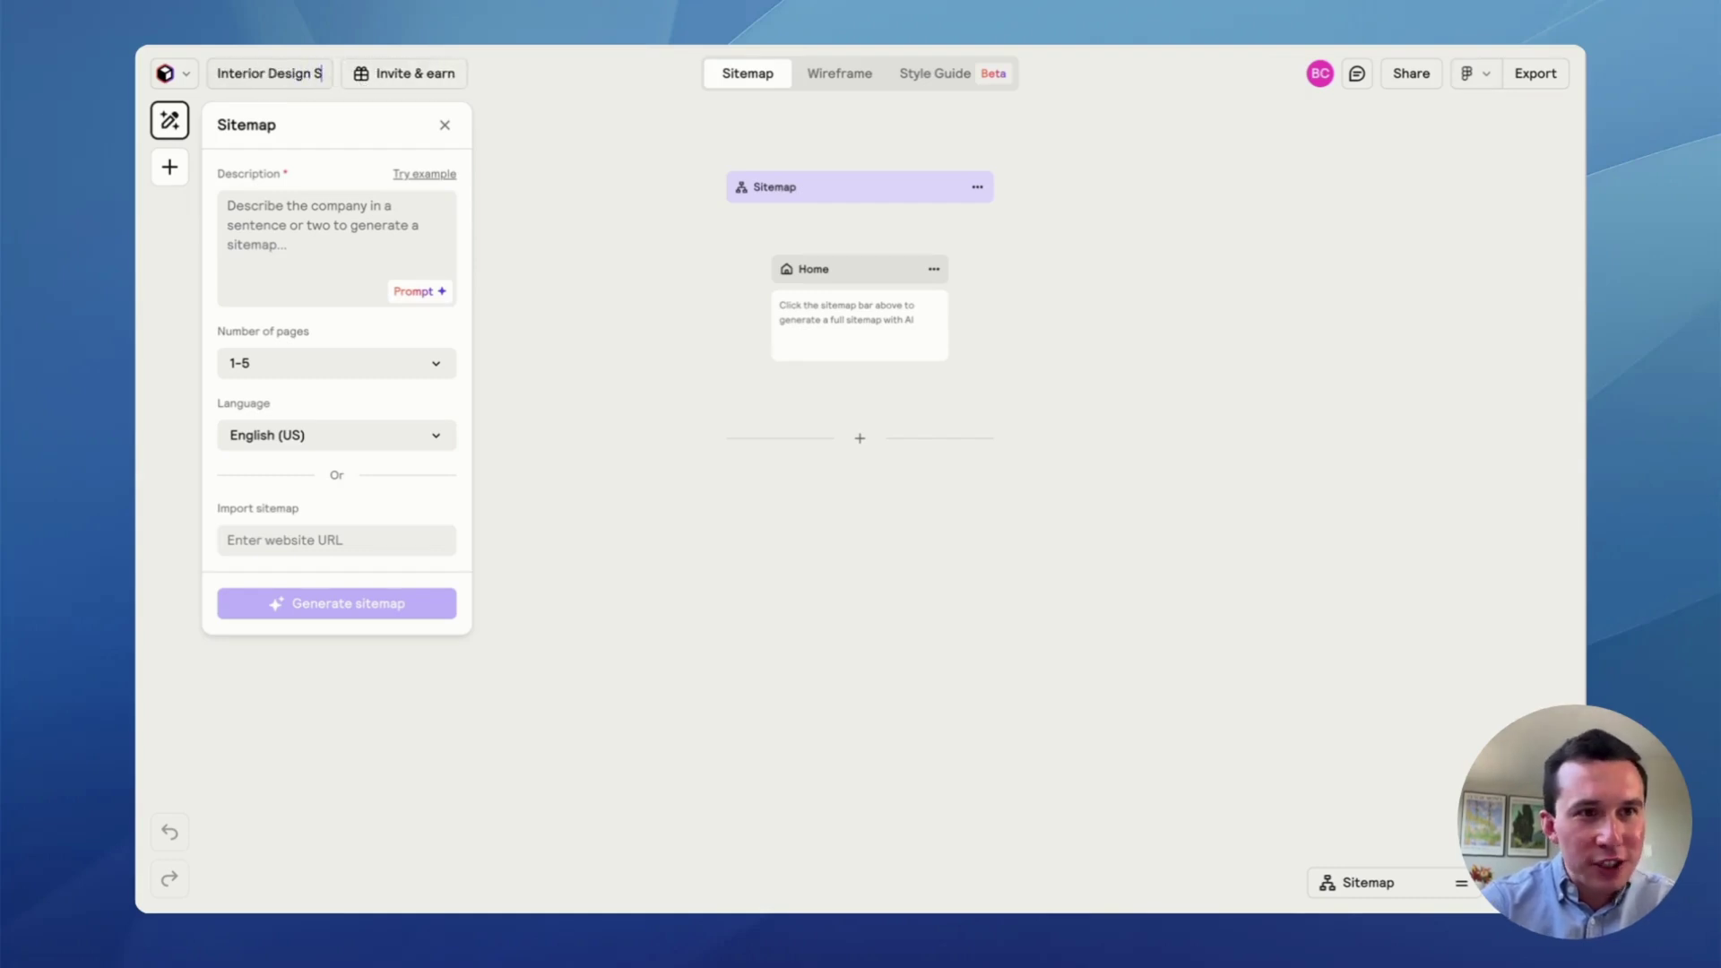
{"action": "type", "text": "tudio"}
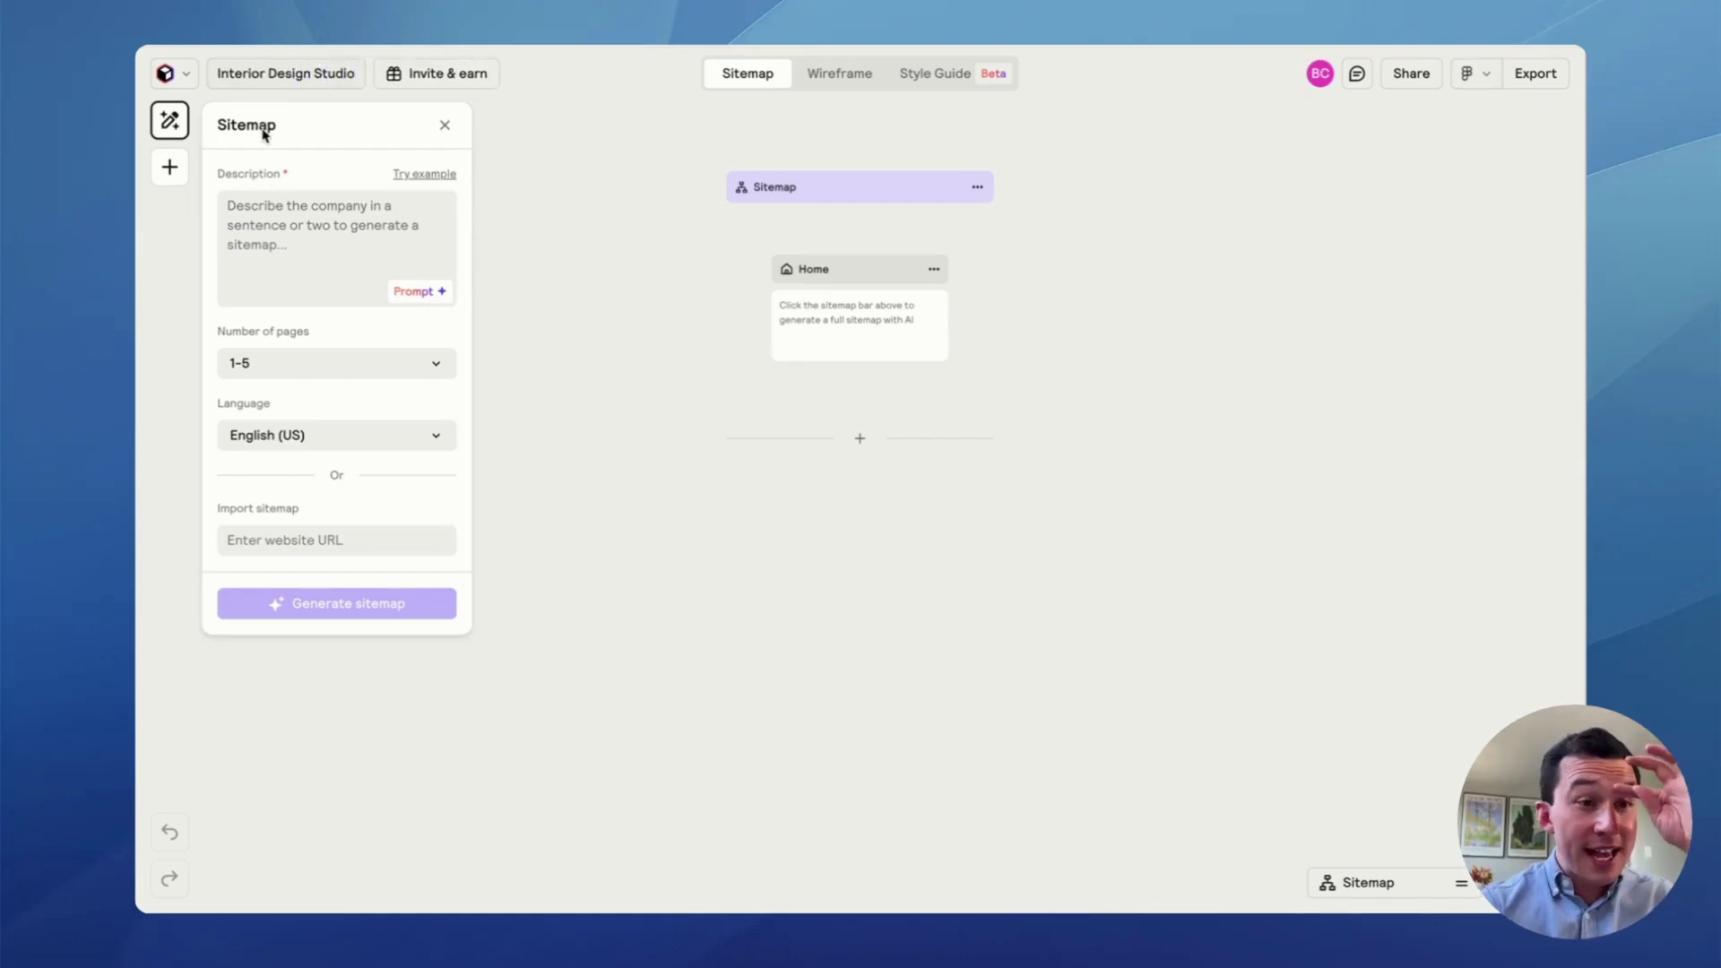
{"action": "left_click", "coordinate": [646, 346]}
{"action": "mouse_move", "coordinate": [749, 873]}
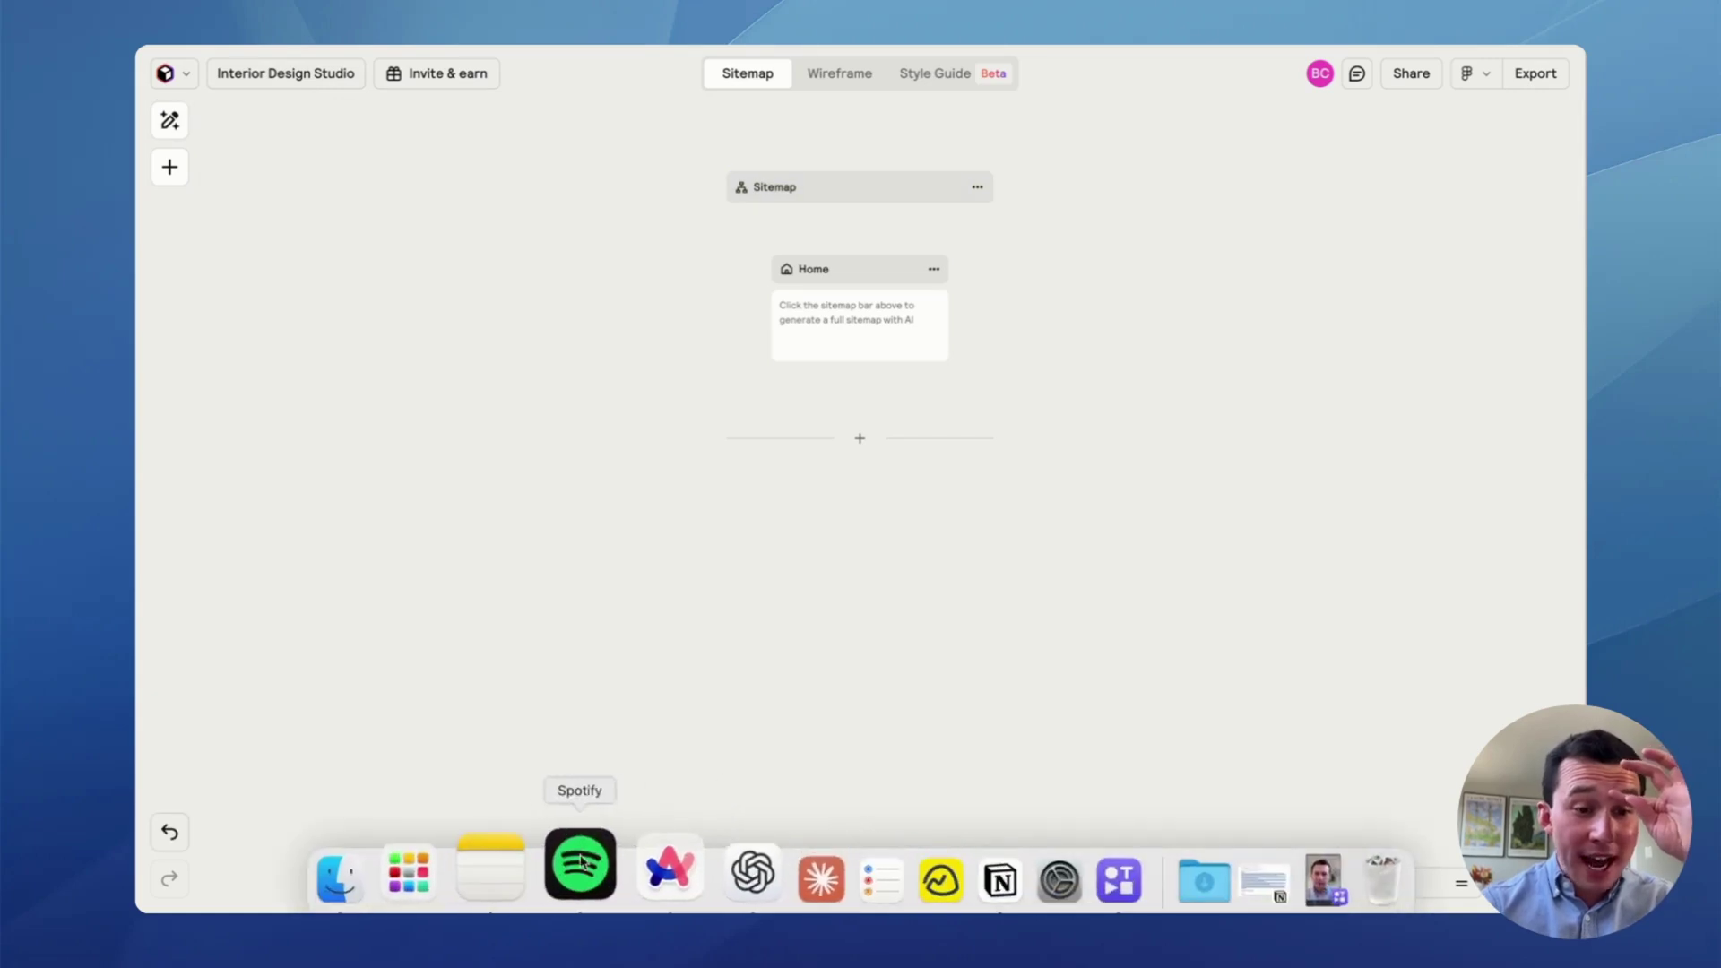
{"action": "left_click", "coordinate": [490, 866]}
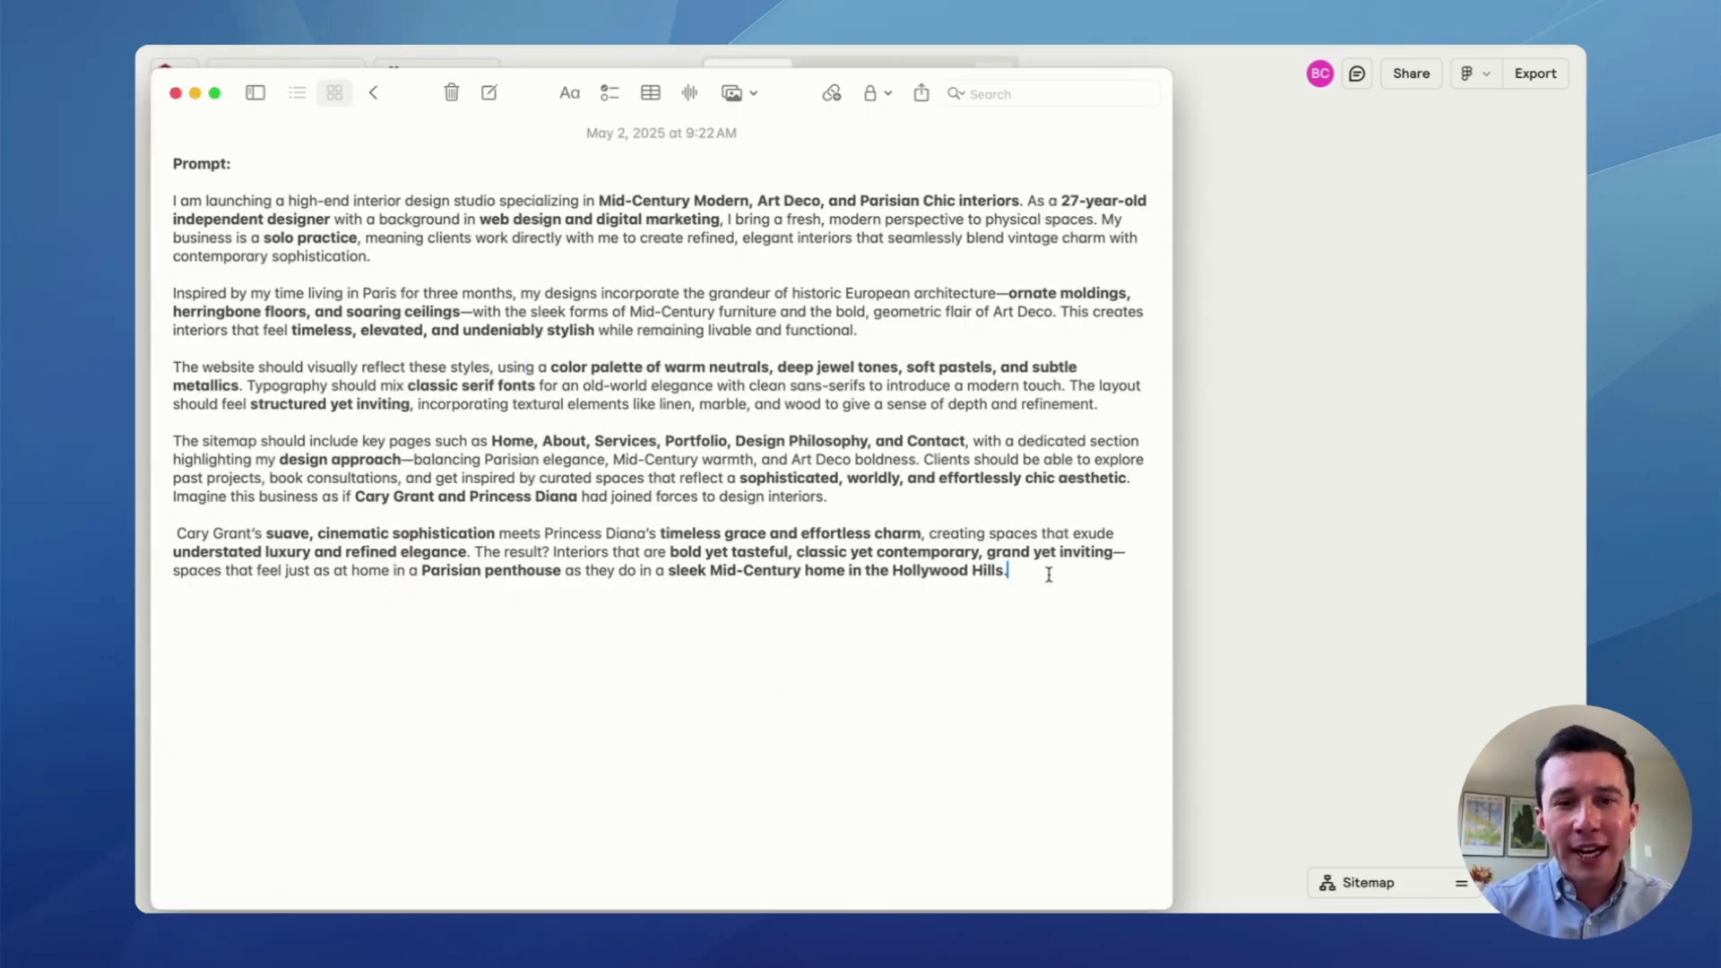
- Highlight the colour palette, typography and 'Imagine this business' lines in the prompt note
{"action": "left_click_drag", "start_coordinate": [1049, 574], "coordinate": [156, 205]}
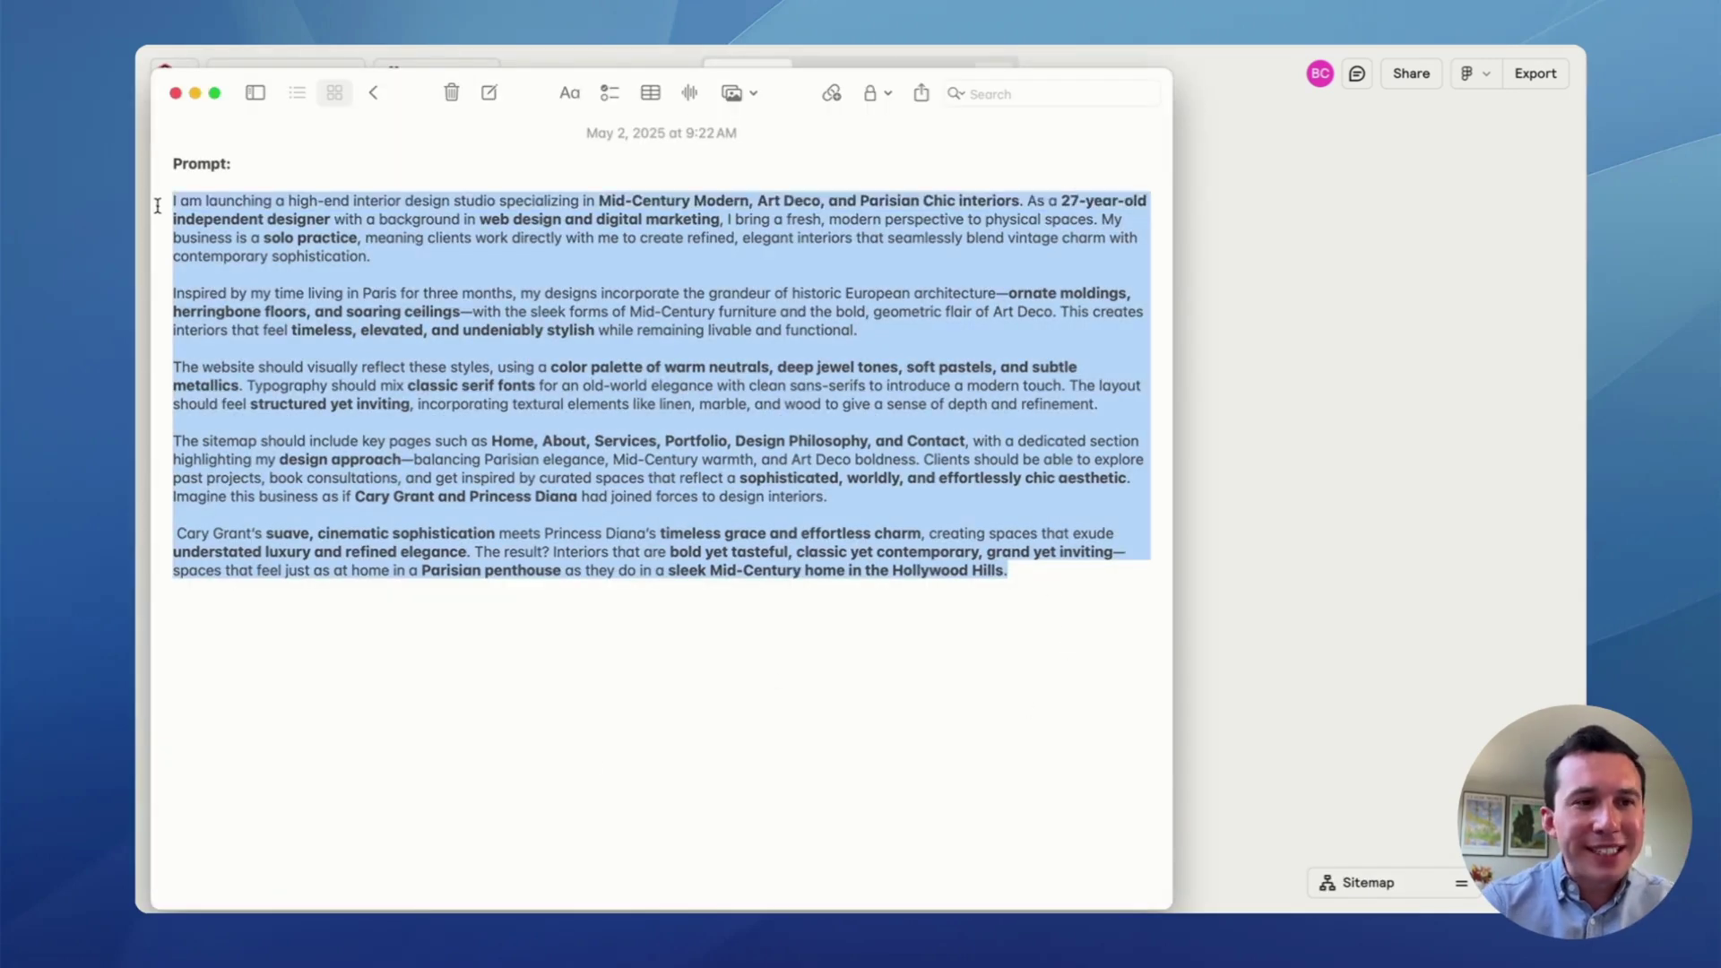
{"action": "left_click", "coordinate": [1072, 573]}
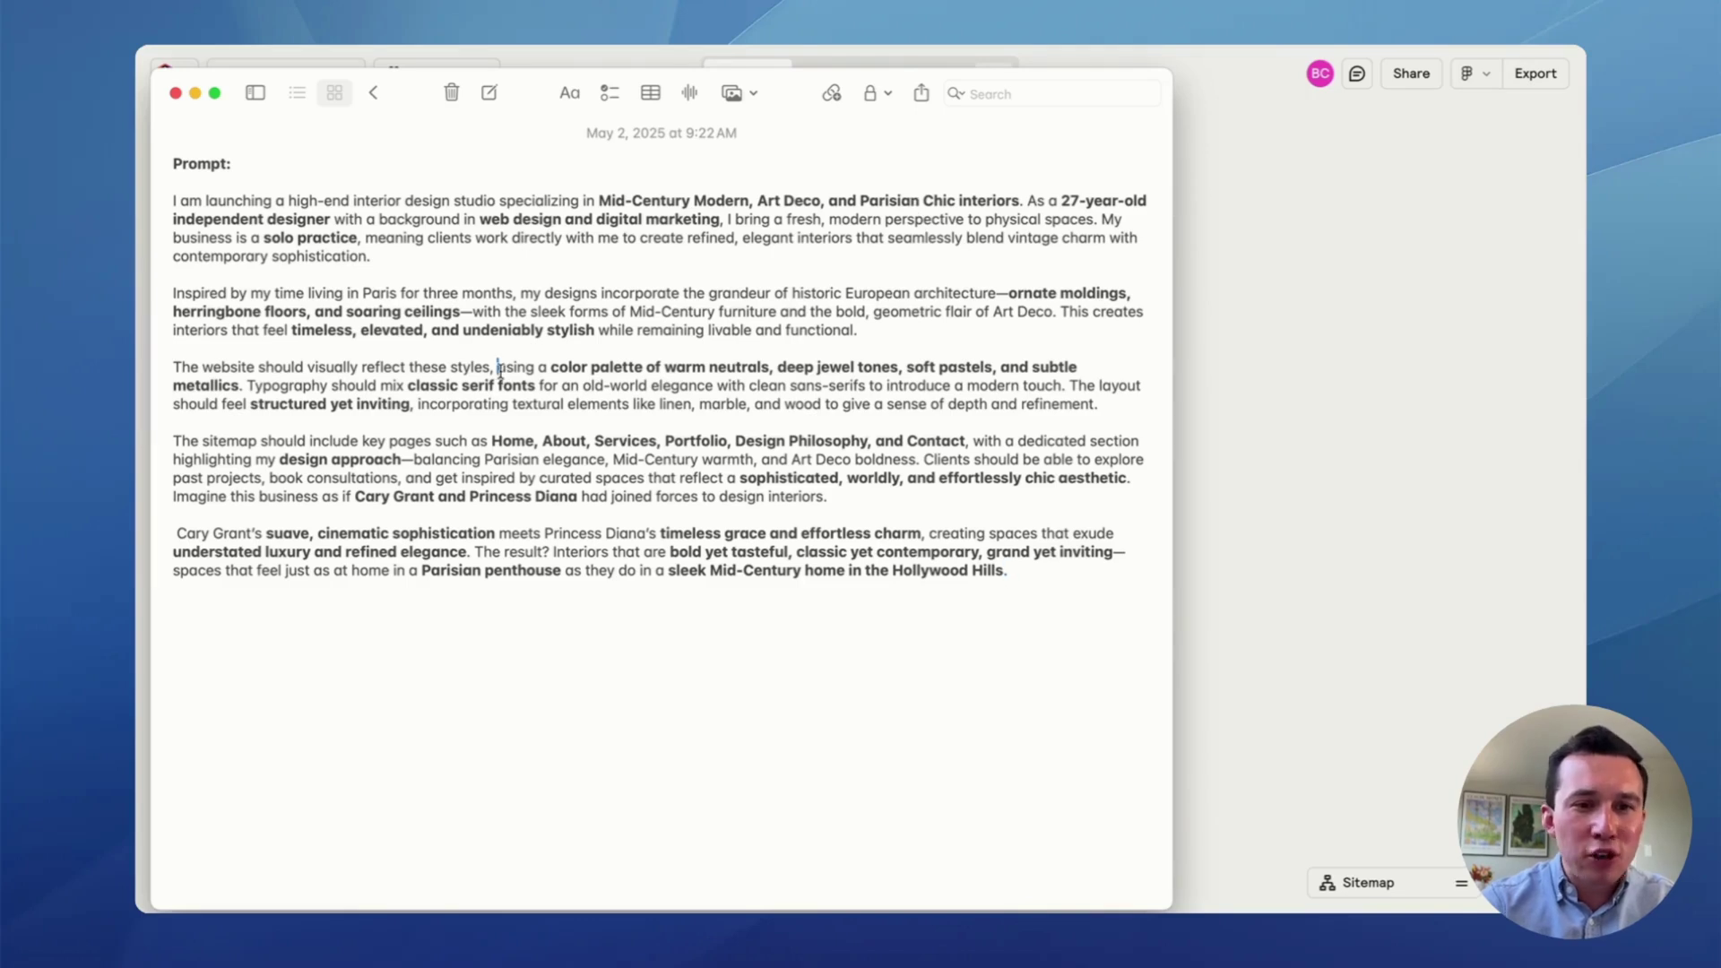
{"action": "left_click_drag", "start_coordinate": [500, 367], "coordinate": [1109, 383]}
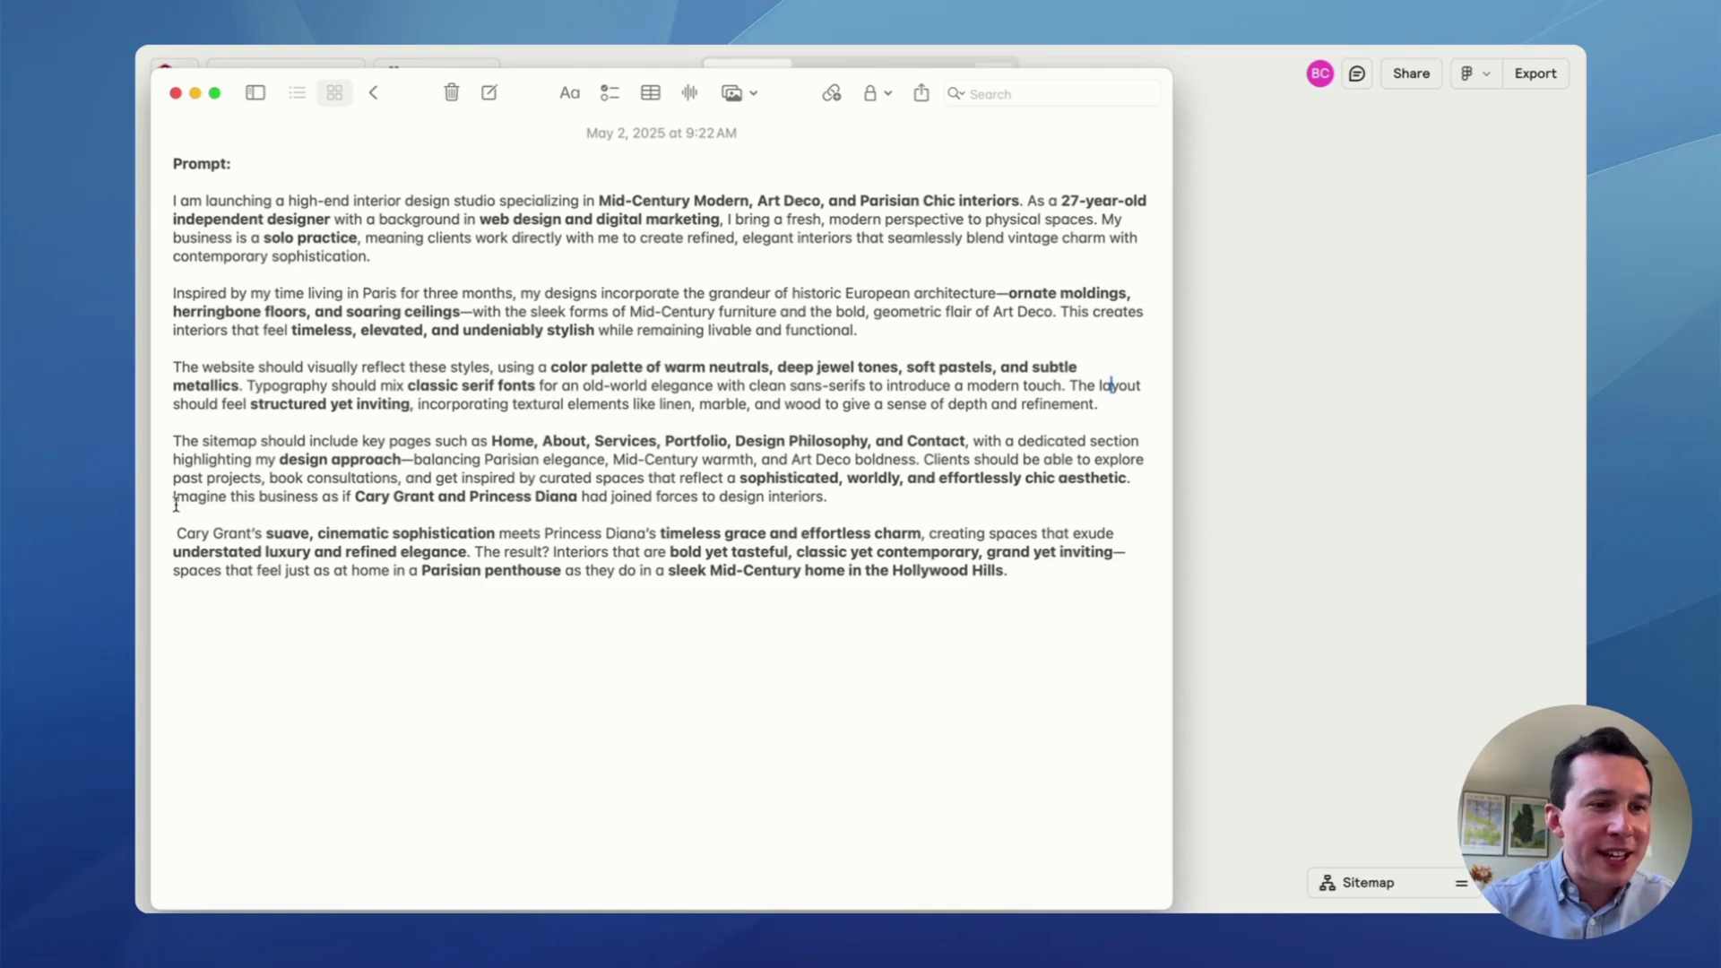
{"action": "left_click_drag", "start_coordinate": [172, 497], "coordinate": [806, 510]}
{"action": "left_click", "coordinate": [949, 518]}
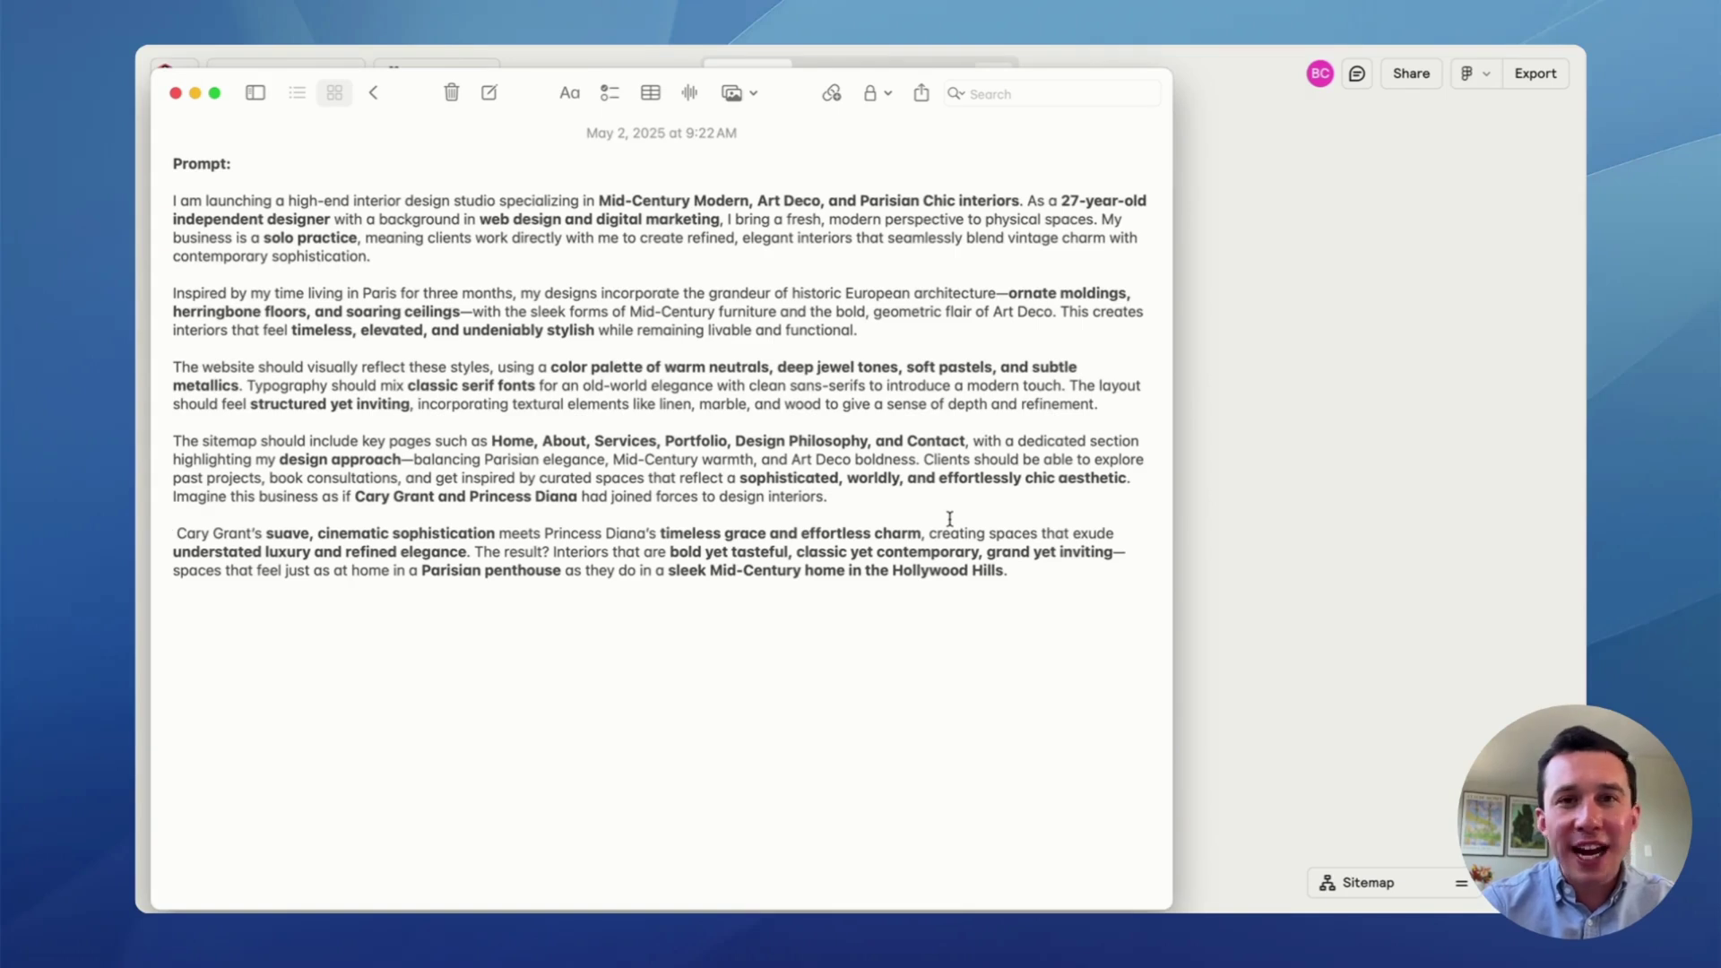
- Paste the studio prompt into the AI sitemap generator, keep 1-5 pages, and generate
{"action": "left_click", "coordinate": [1461, 520]}
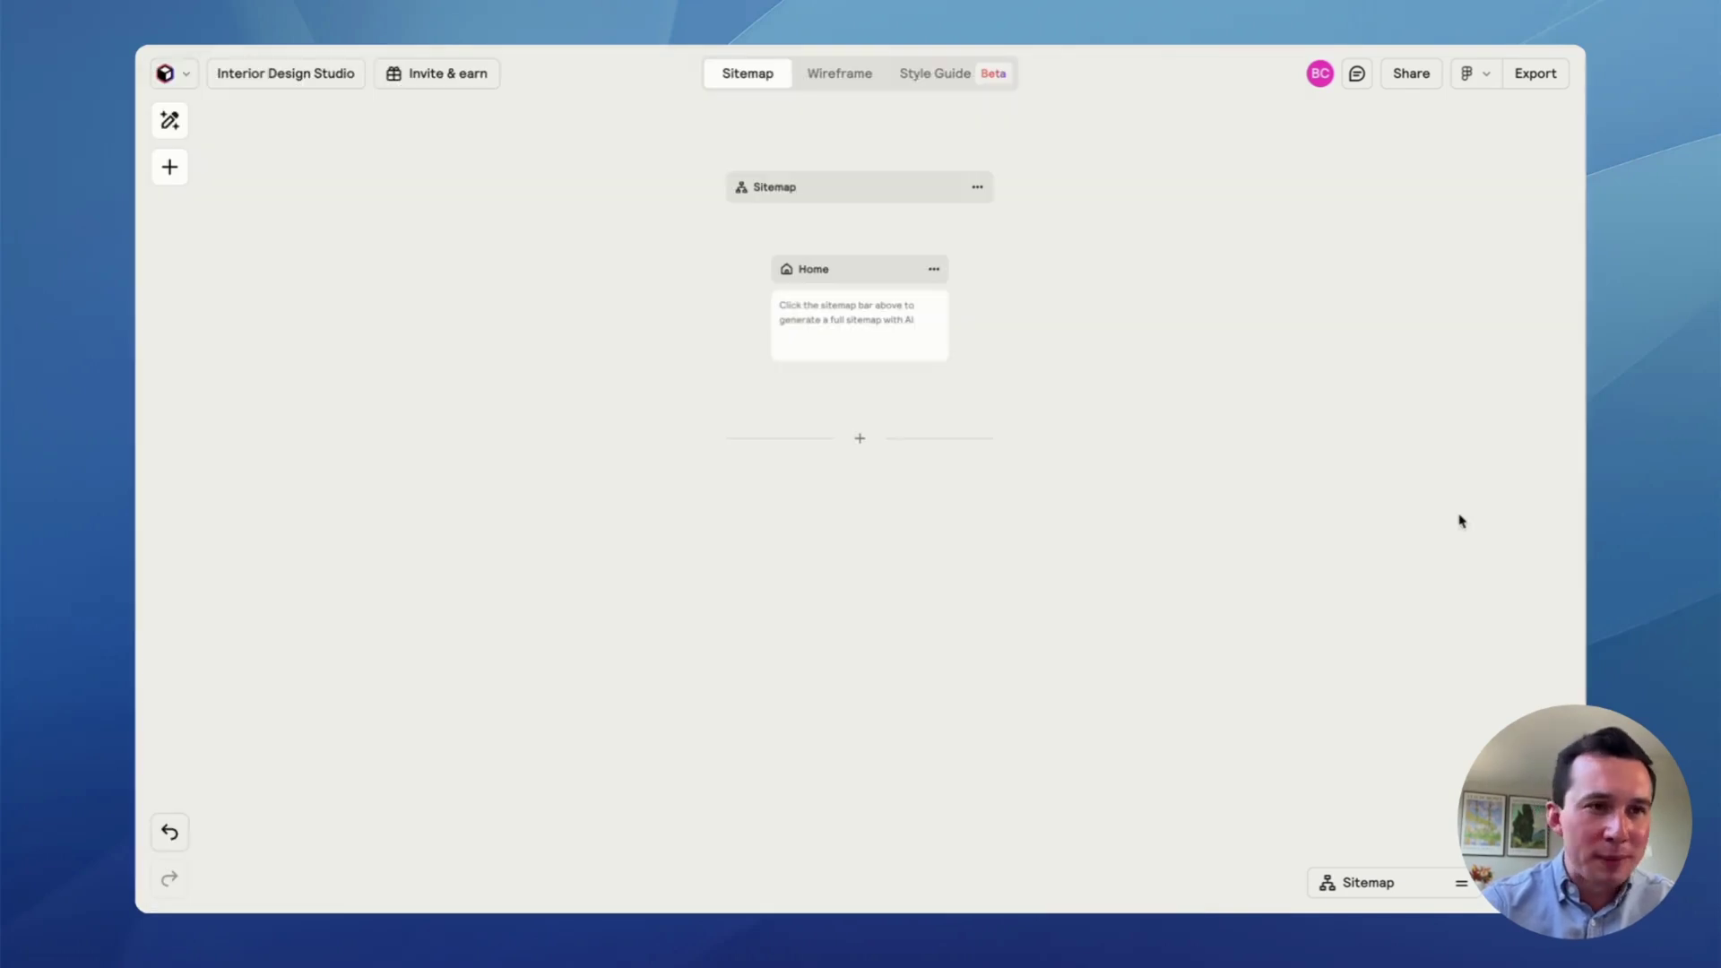
{"action": "left_click", "coordinate": [170, 120]}
{"action": "left_click", "coordinate": [288, 227]}
{"action": "key", "text": "ctrl+v"}
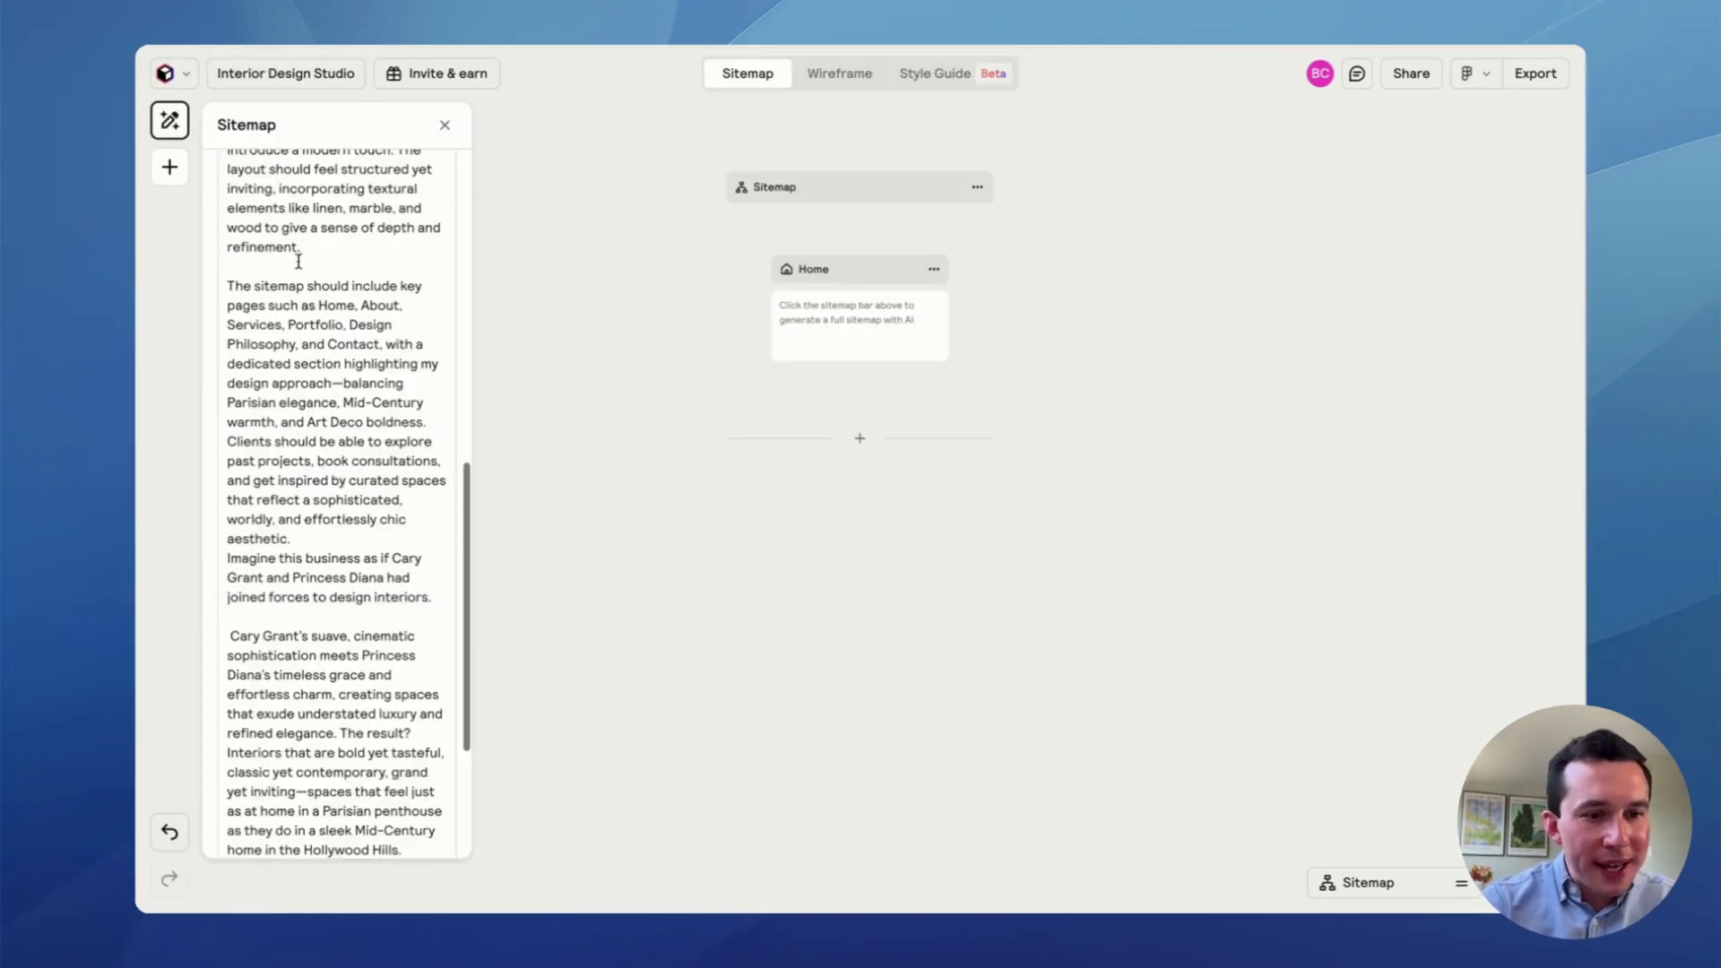
{"action": "scroll", "coordinate": [337, 402], "scroll_direction": "down", "scroll_amount": 3}
{"action": "left_click", "coordinate": [344, 691]}
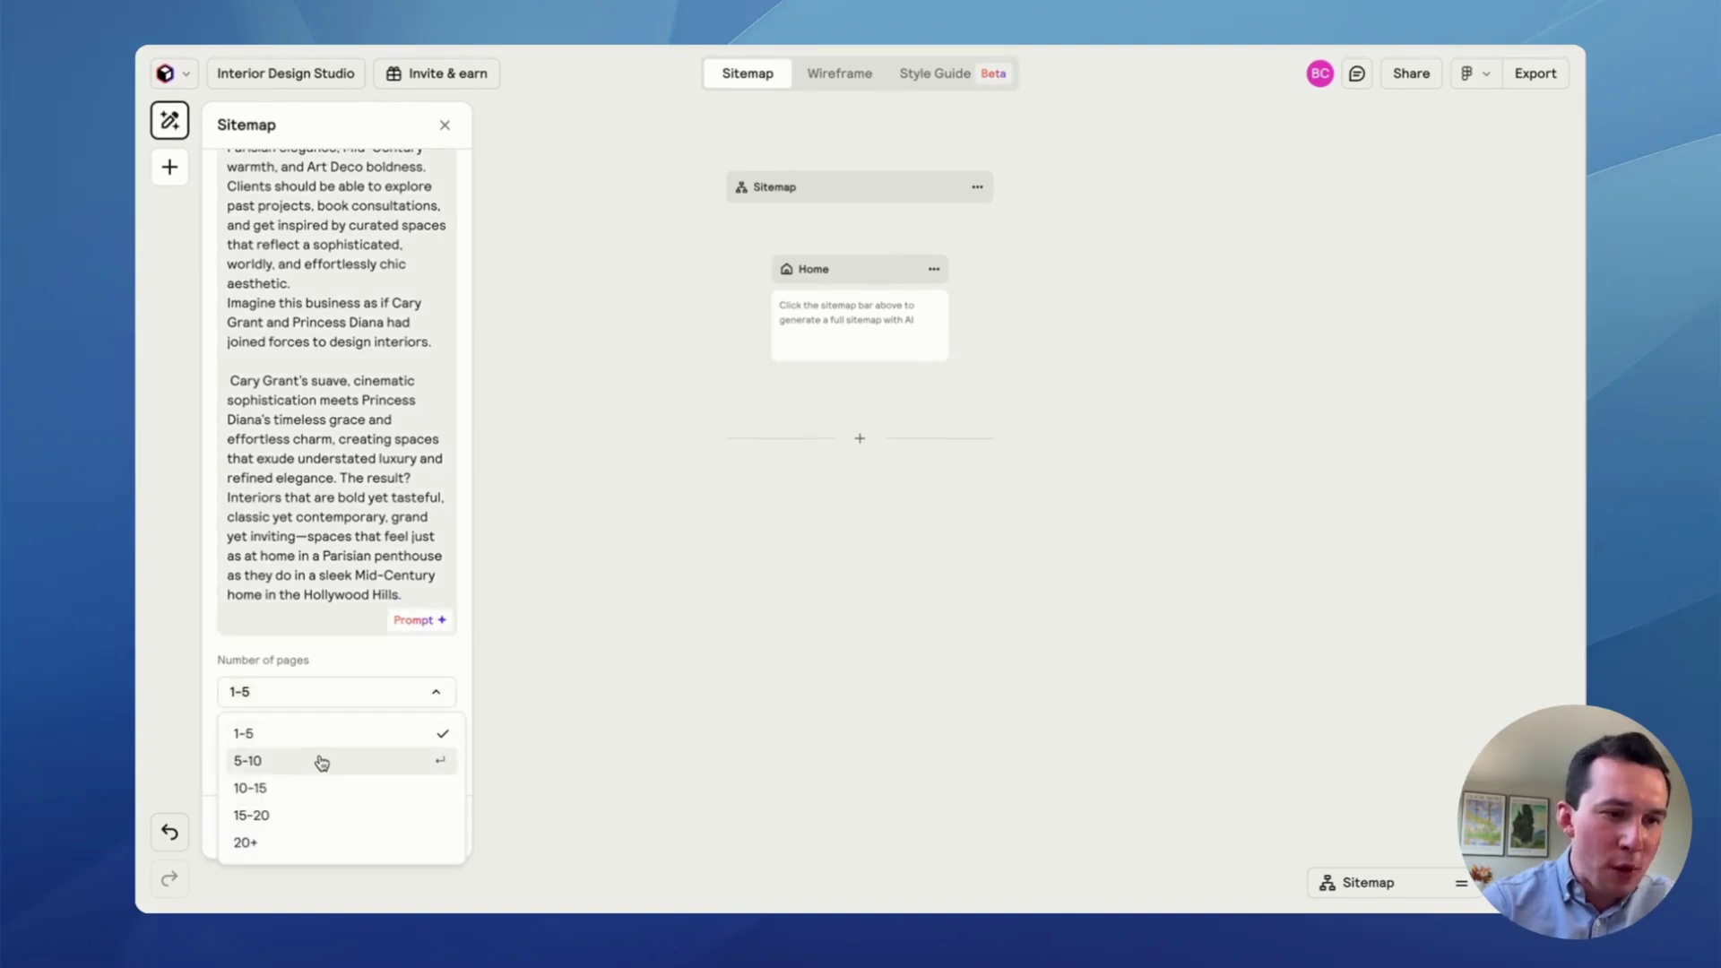
{"action": "left_click", "coordinate": [321, 761]}
{"action": "left_click", "coordinate": [337, 694]}
{"action": "left_click", "coordinate": [331, 733]}
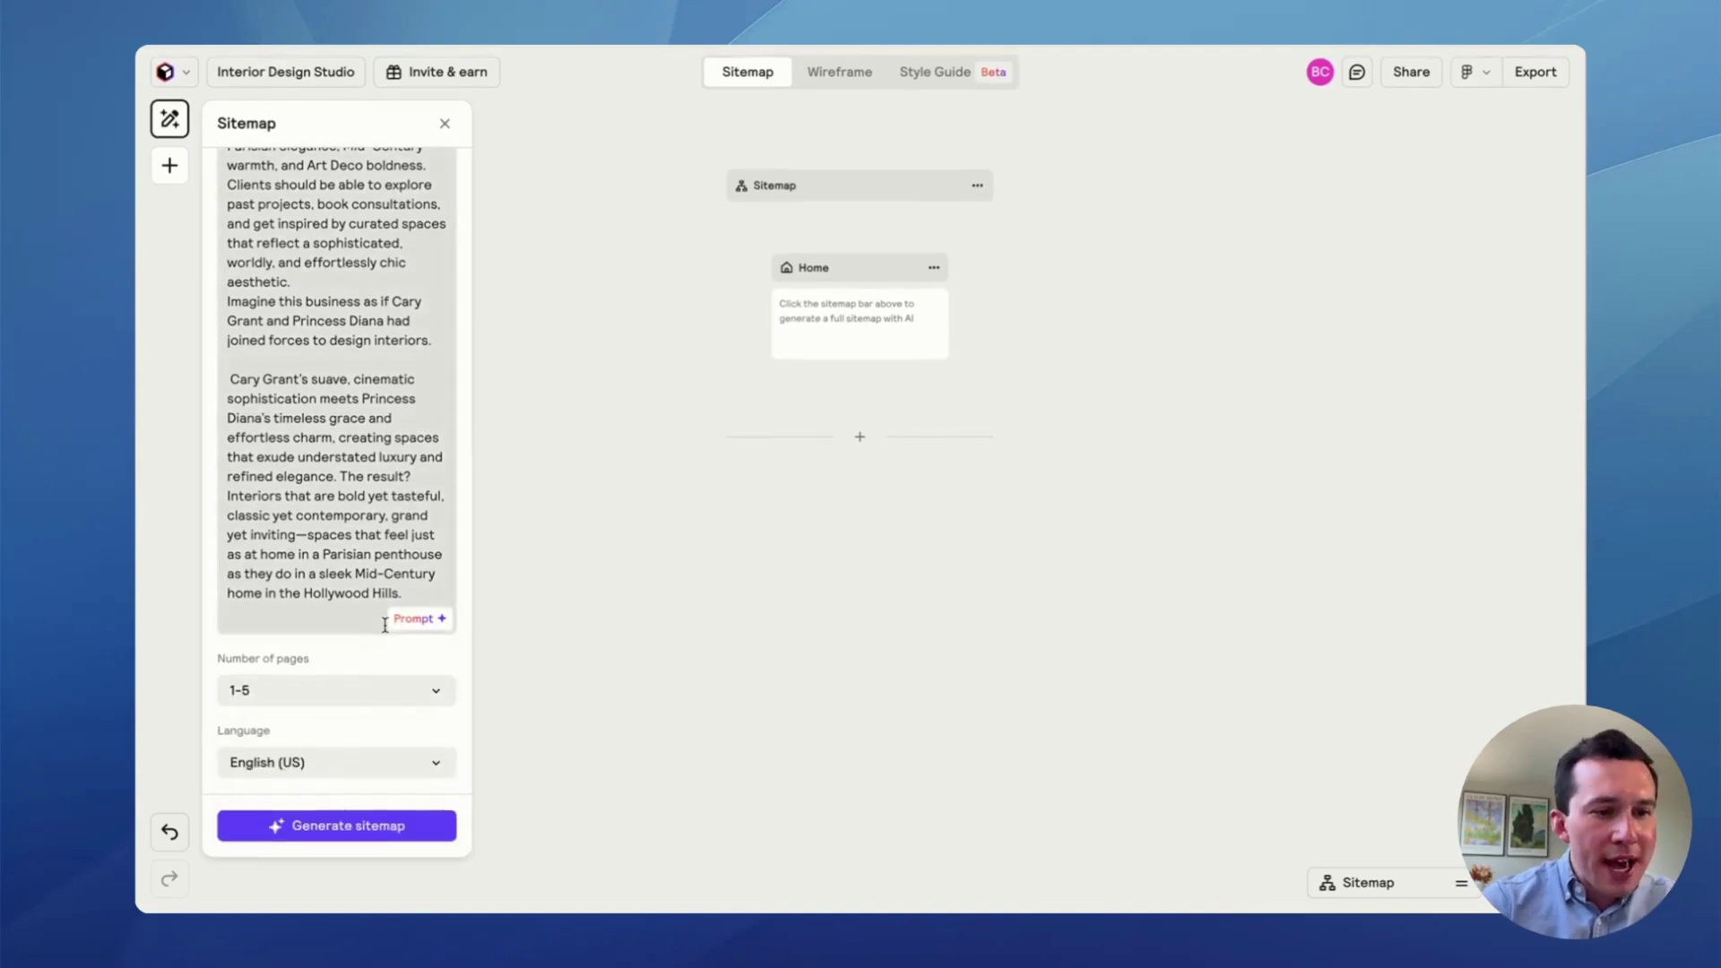
{"action": "left_click", "coordinate": [375, 826]}
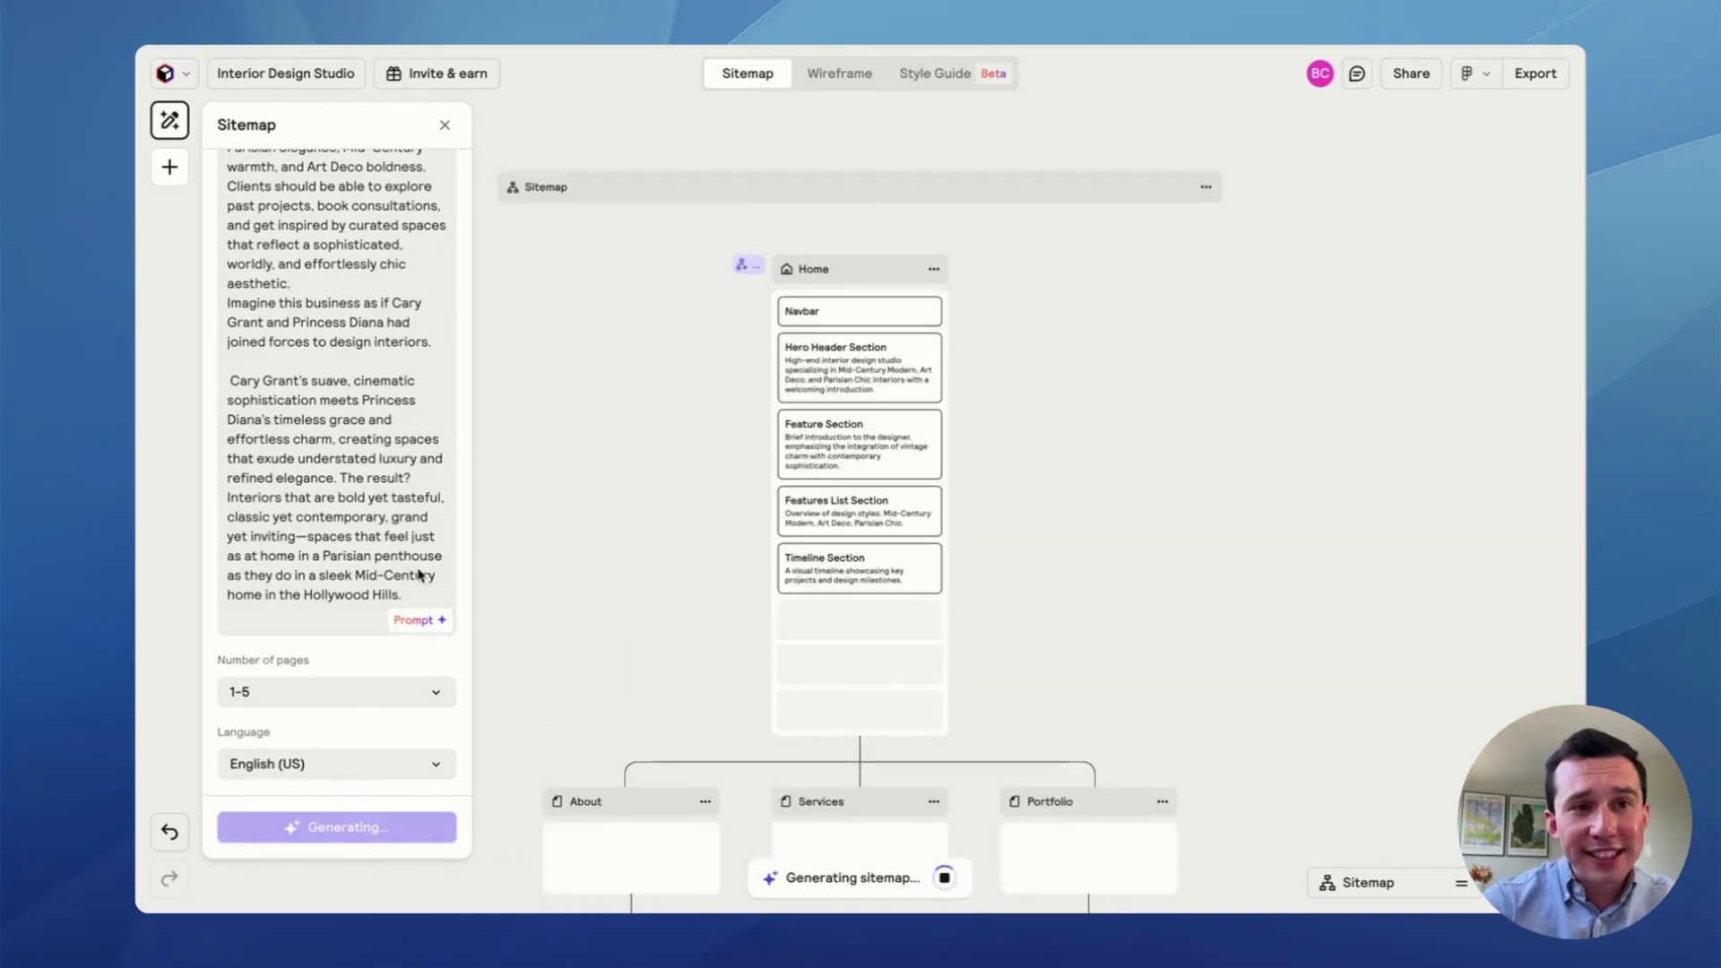
- Close the prompt panel and scroll through the generated sitemap pages
{"action": "left_click", "coordinate": [444, 125]}
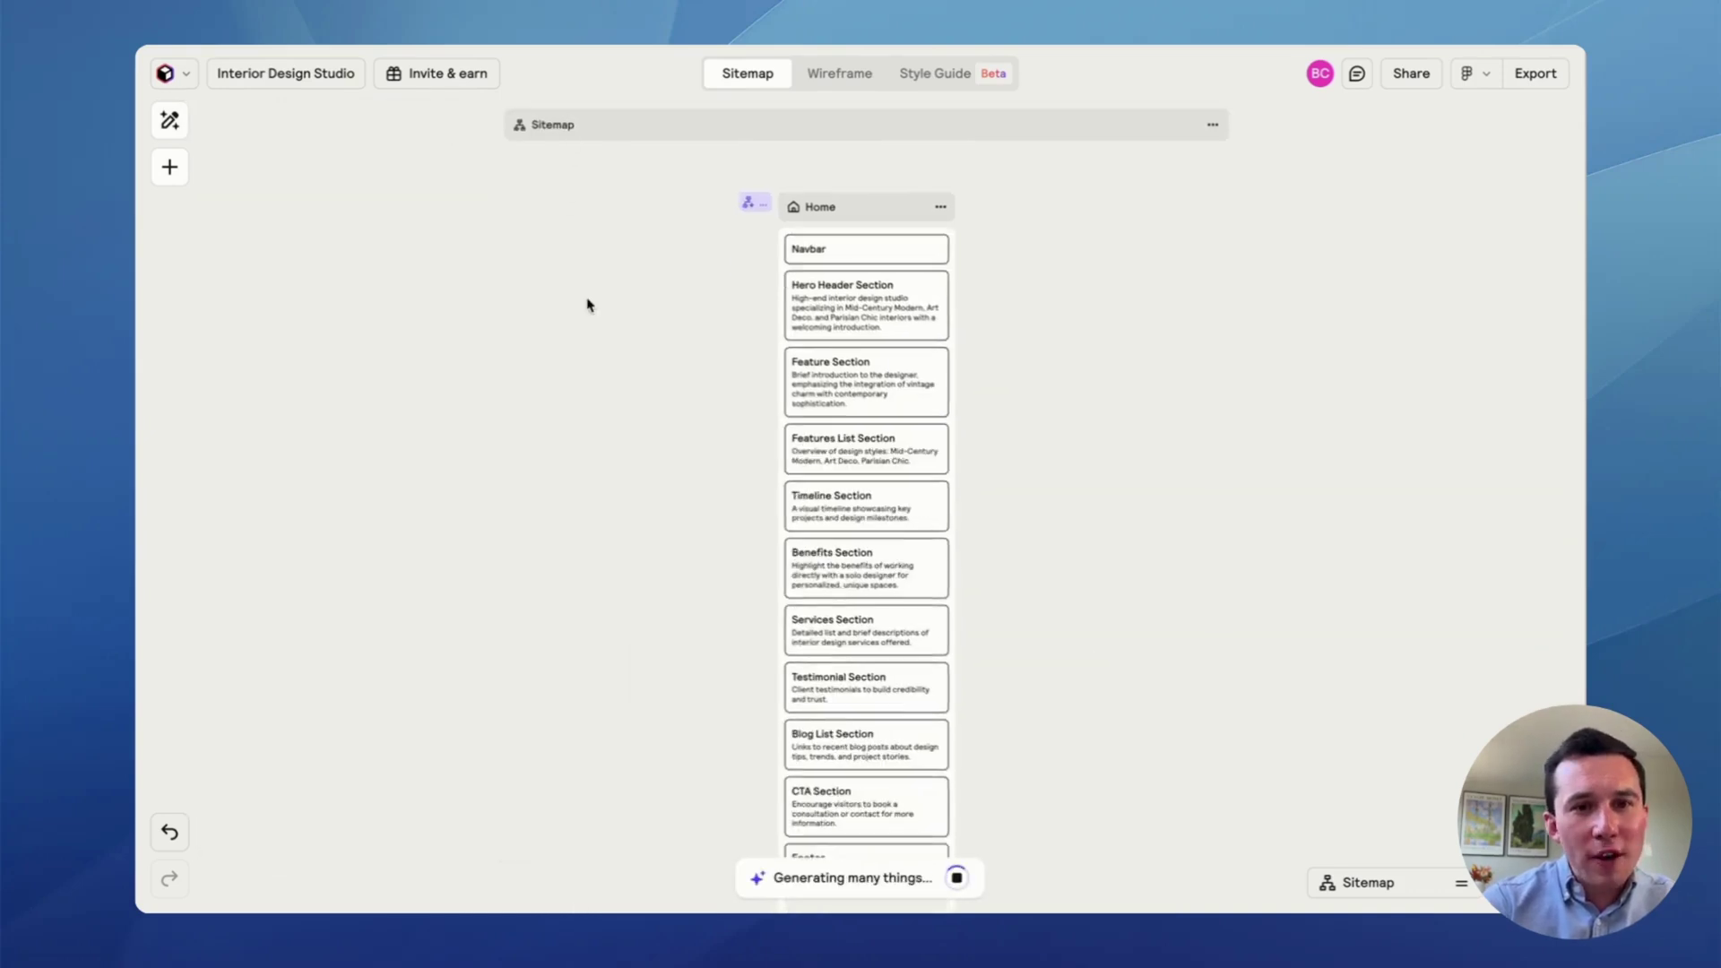
{"action": "scroll", "coordinate": [990, 528], "scroll_direction": "down", "scroll_amount": 10}
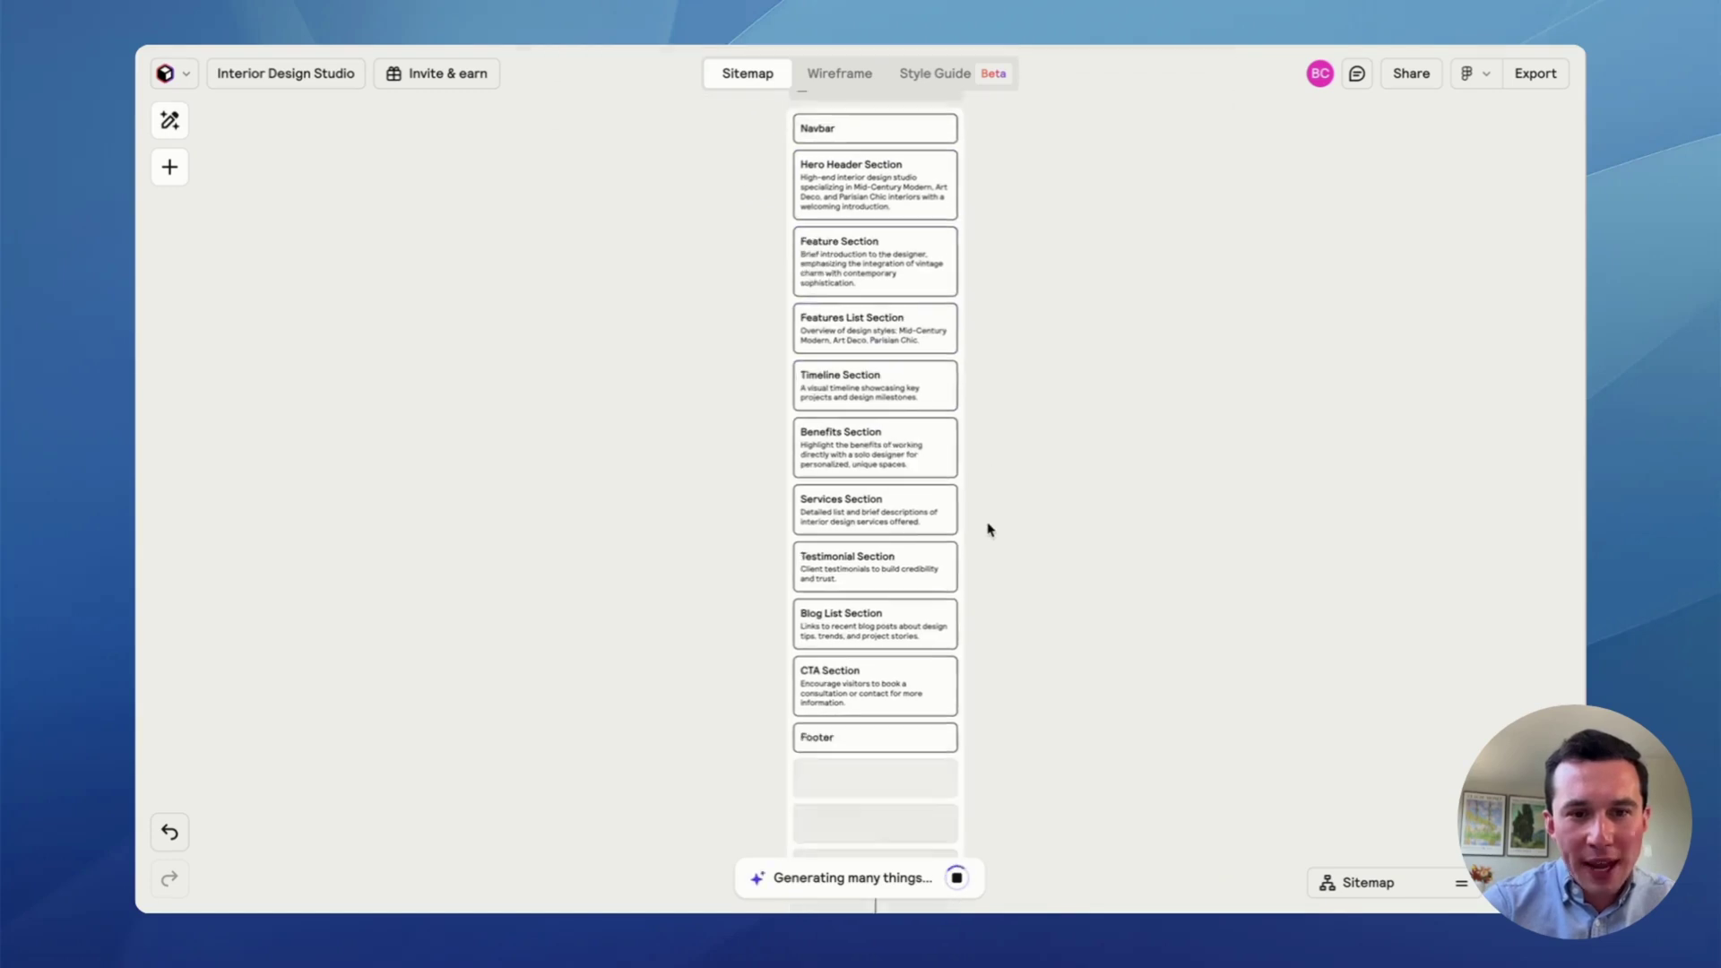
{"action": "scroll", "coordinate": [990, 529], "scroll_direction": "down", "scroll_amount": 4}
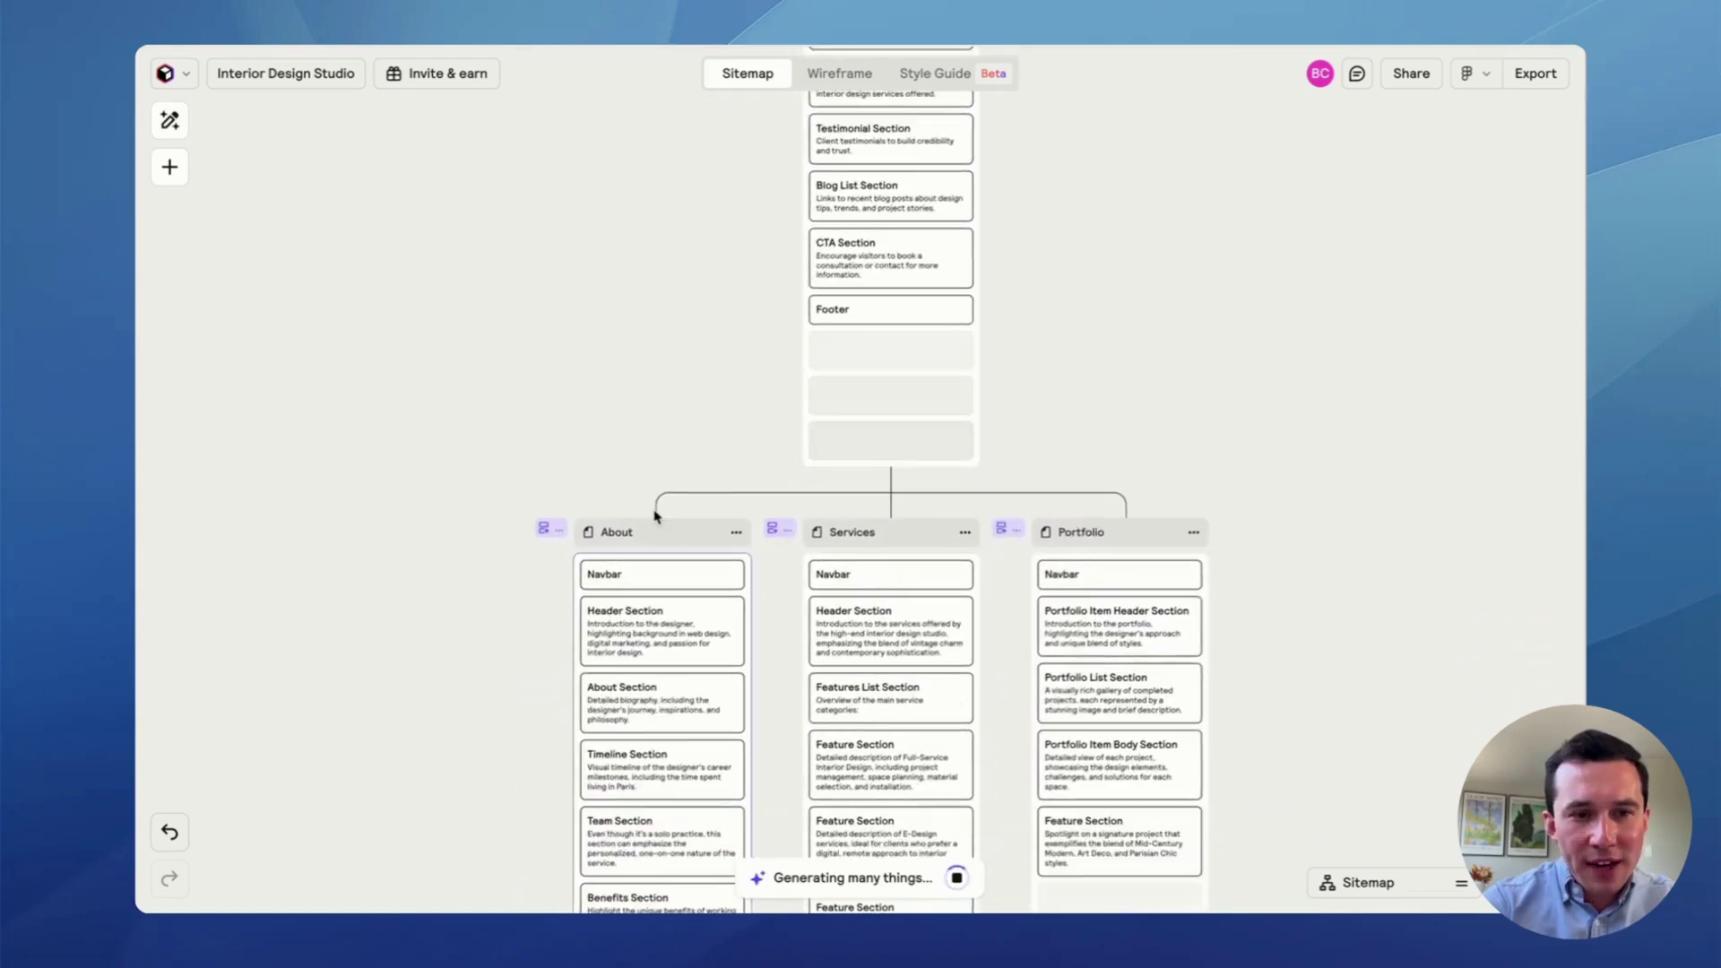
{"action": "scroll", "coordinate": [1141, 320], "scroll_direction": "down", "scroll_amount": 10}
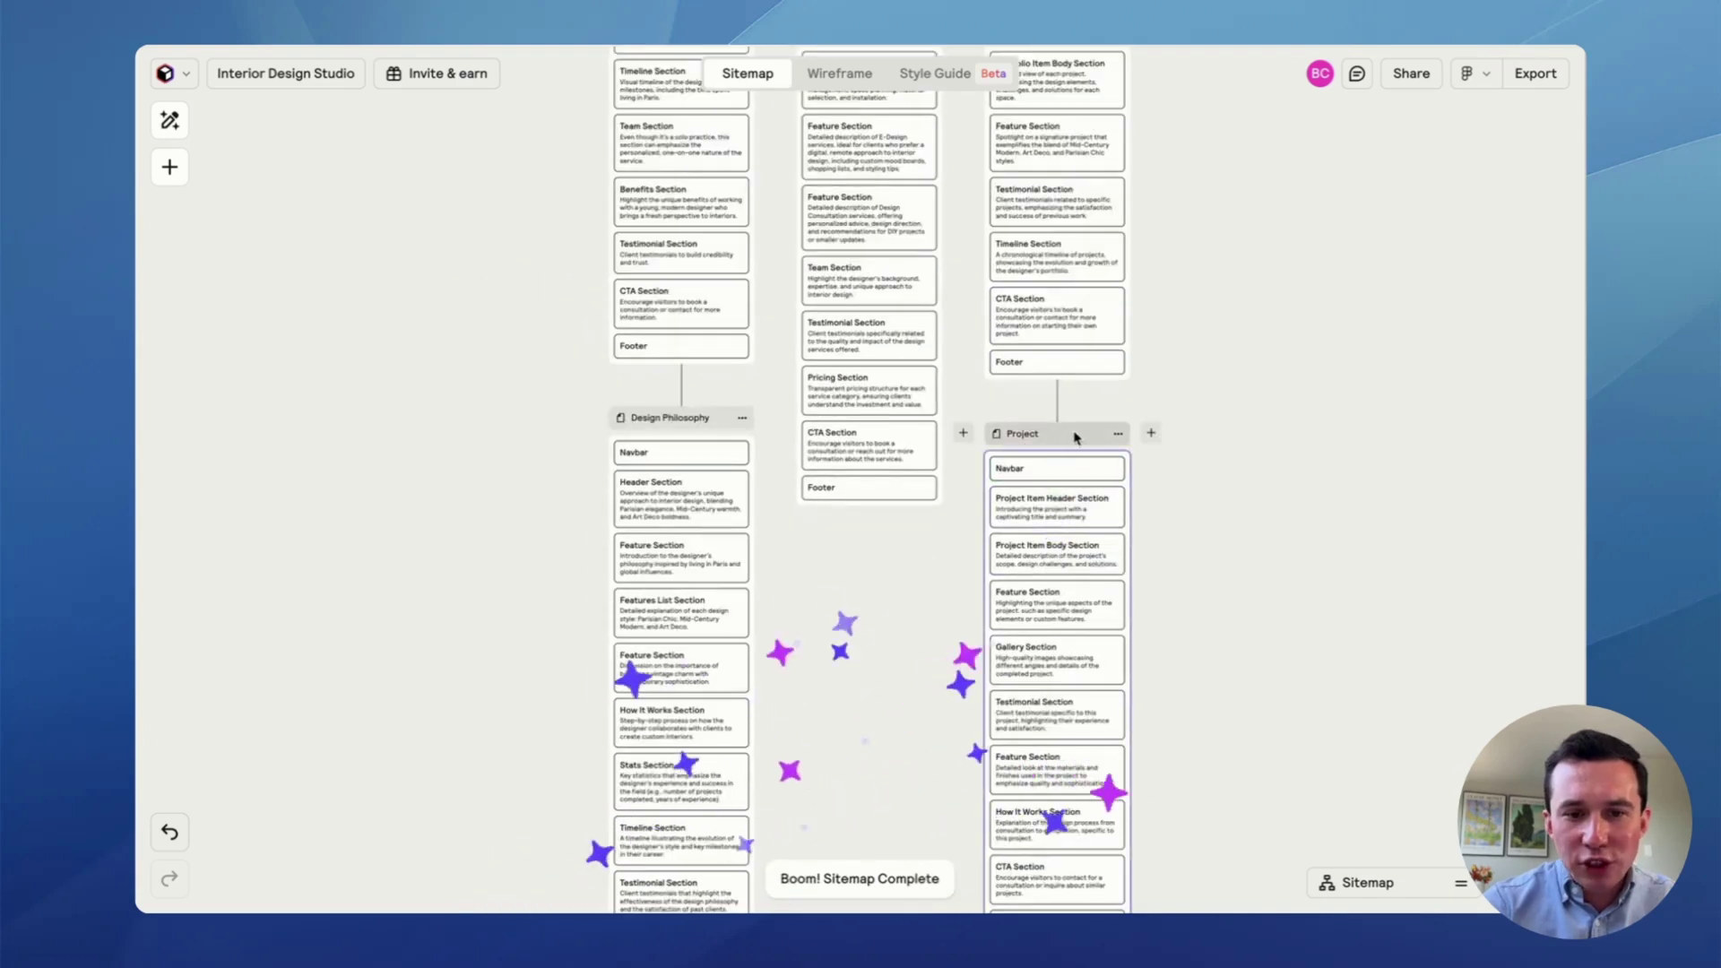
{"action": "scroll", "coordinate": [1102, 583], "scroll_direction": "down", "scroll_amount": 3}
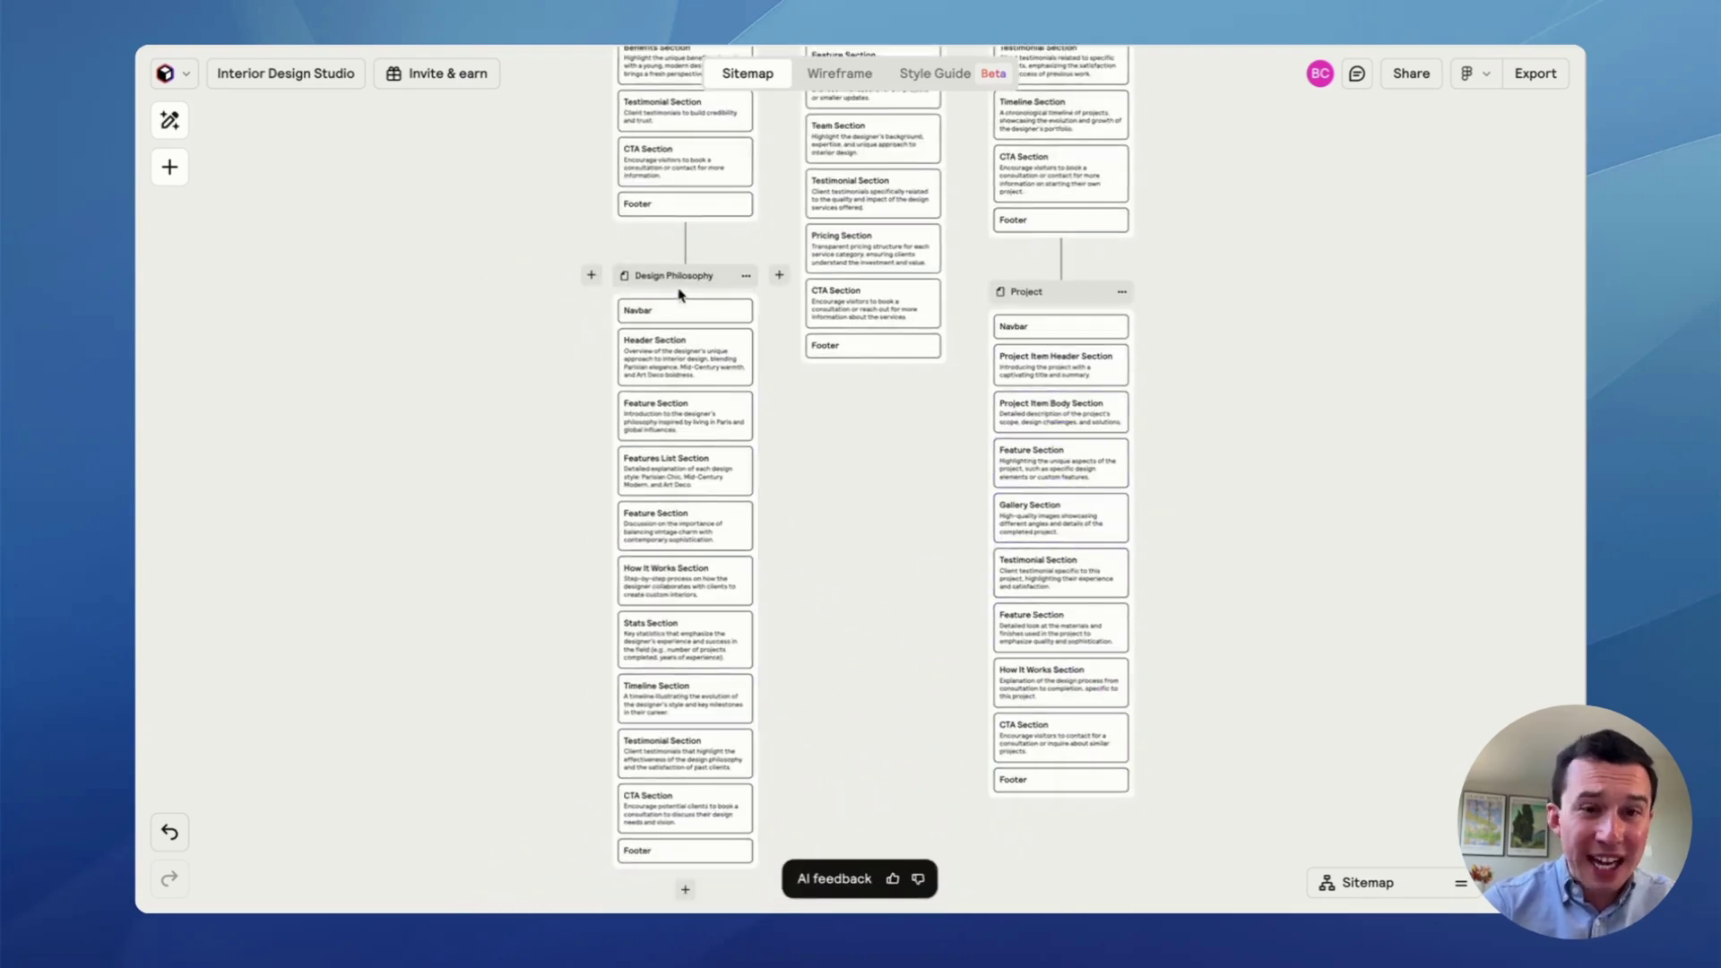
{"action": "scroll", "coordinate": [749, 500], "scroll_direction": "down", "scroll_amount": 4}
{"action": "scroll", "coordinate": [749, 500], "scroll_direction": "up", "scroll_amount": 9}
{"action": "scroll", "coordinate": [749, 500], "scroll_direction": "up", "scroll_amount": 3}
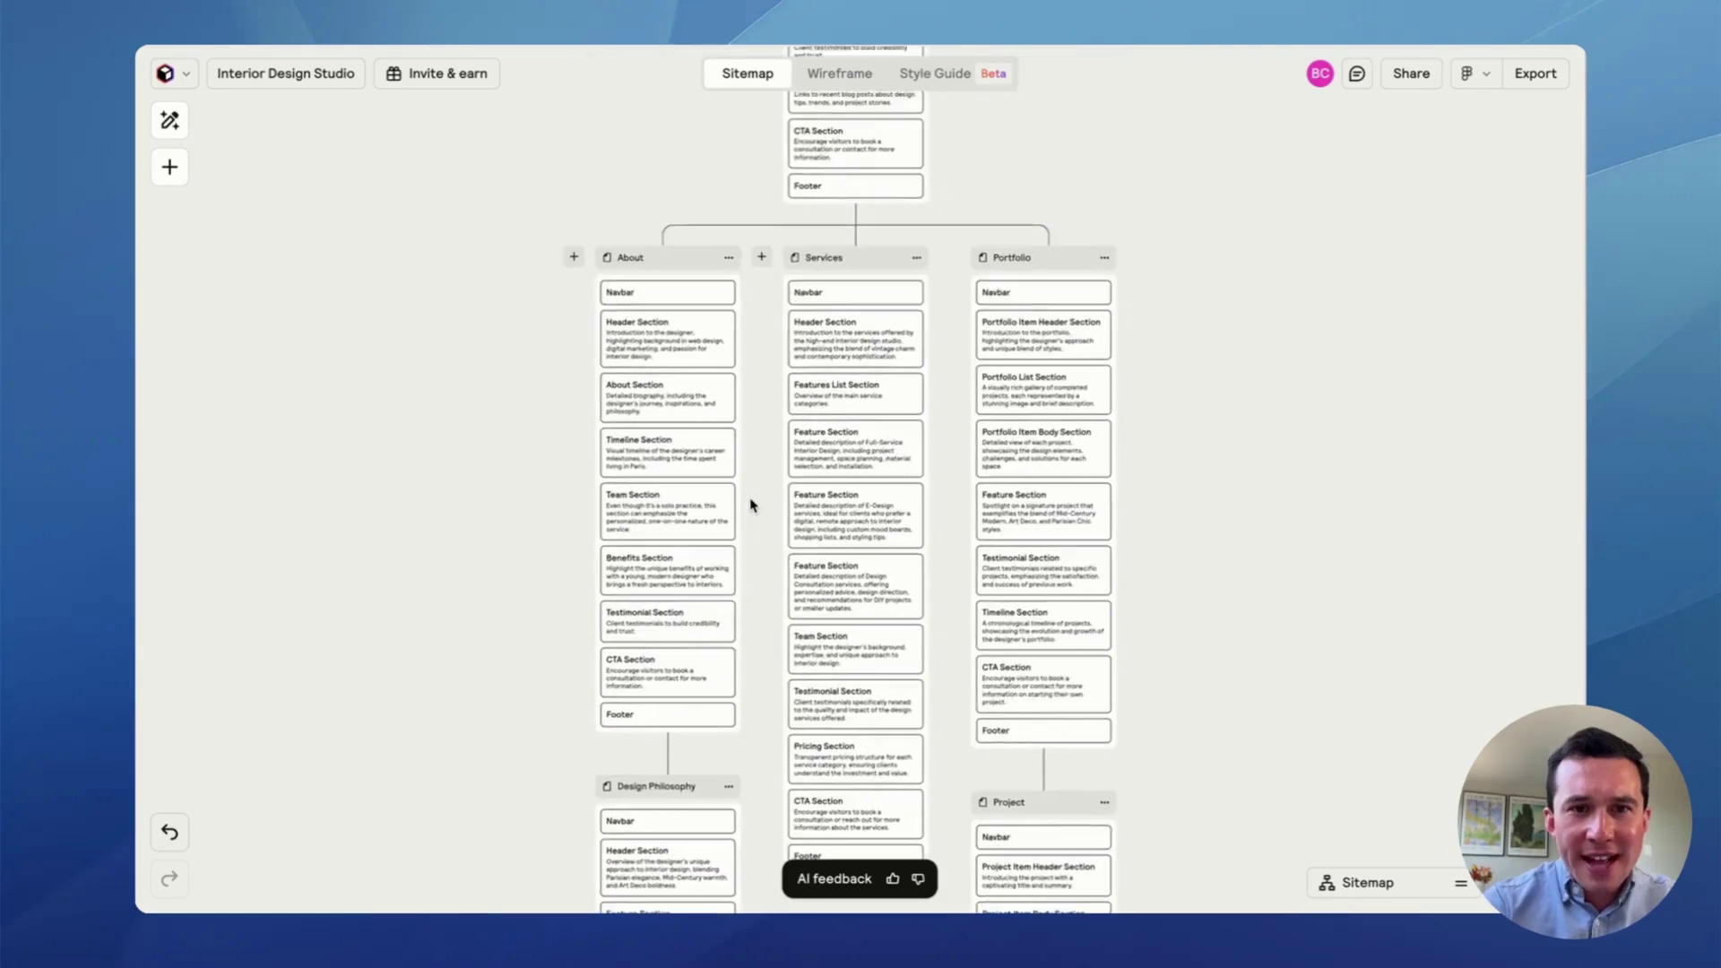
{"action": "scroll", "coordinate": [998, 476], "scroll_direction": "down", "scroll_amount": 2}
{"action": "scroll", "coordinate": [998, 480], "scroll_direction": "down", "scroll_amount": 2}
{"action": "scroll", "coordinate": [999, 484], "scroll_direction": "up", "scroll_amount": 1}
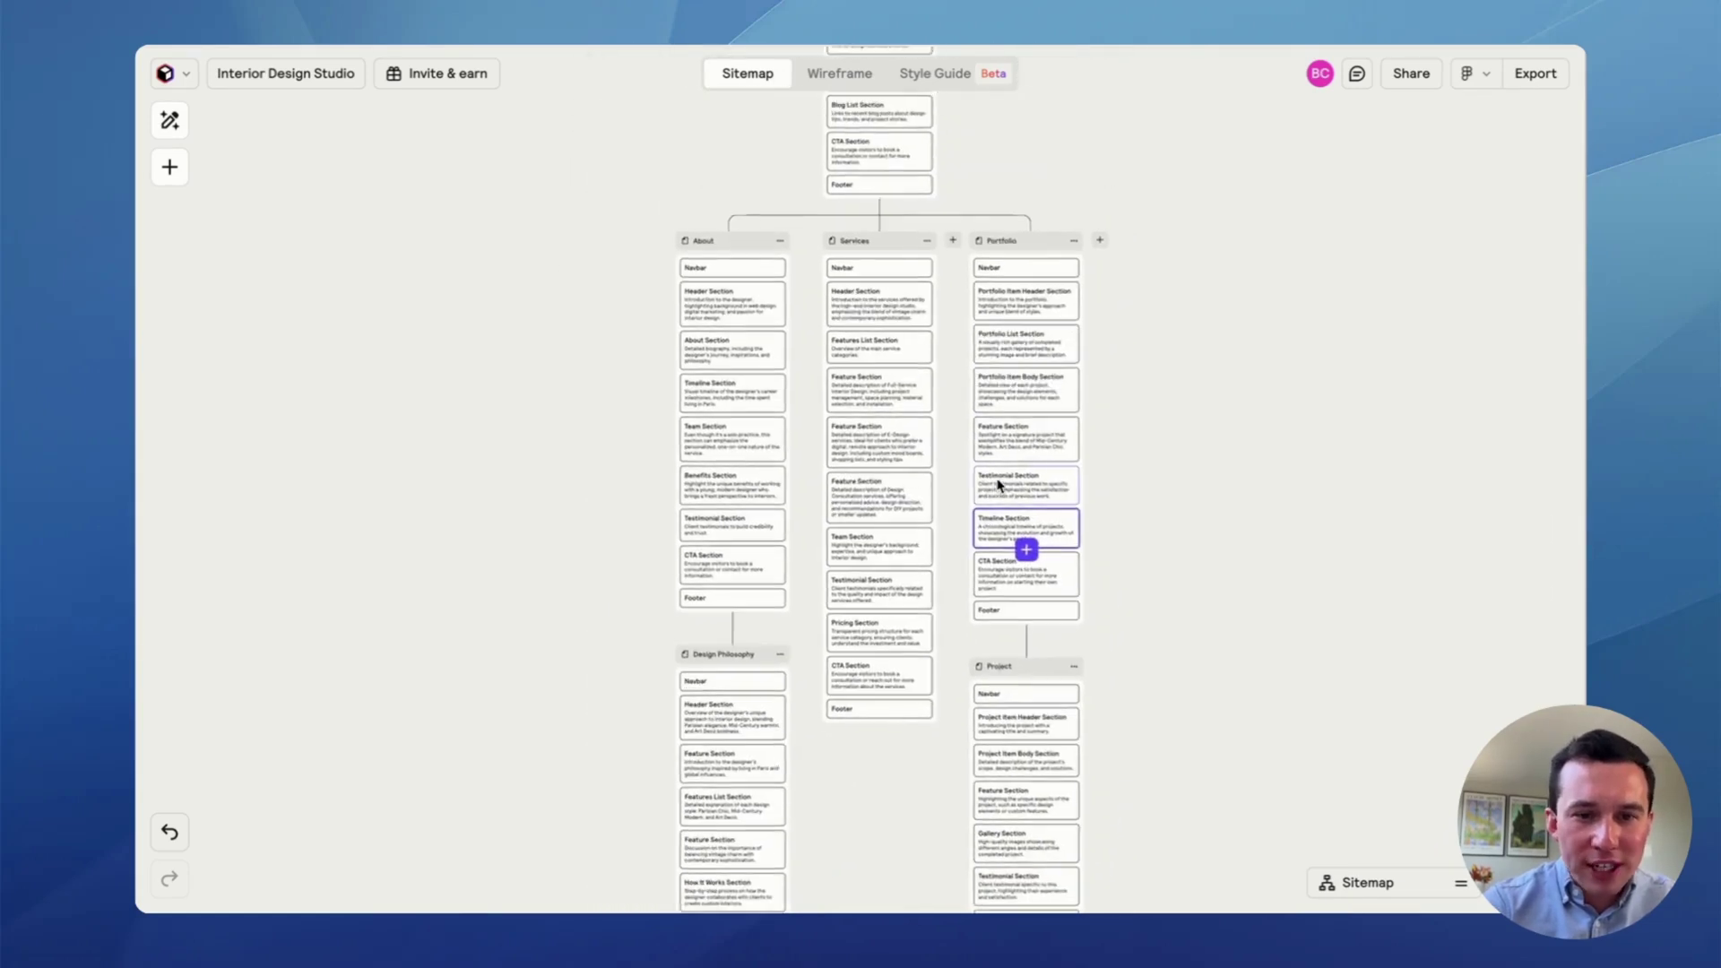
- Check the page names in the prompt note against the generated sitemap
{"action": "mouse_move", "coordinate": [937, 932]}
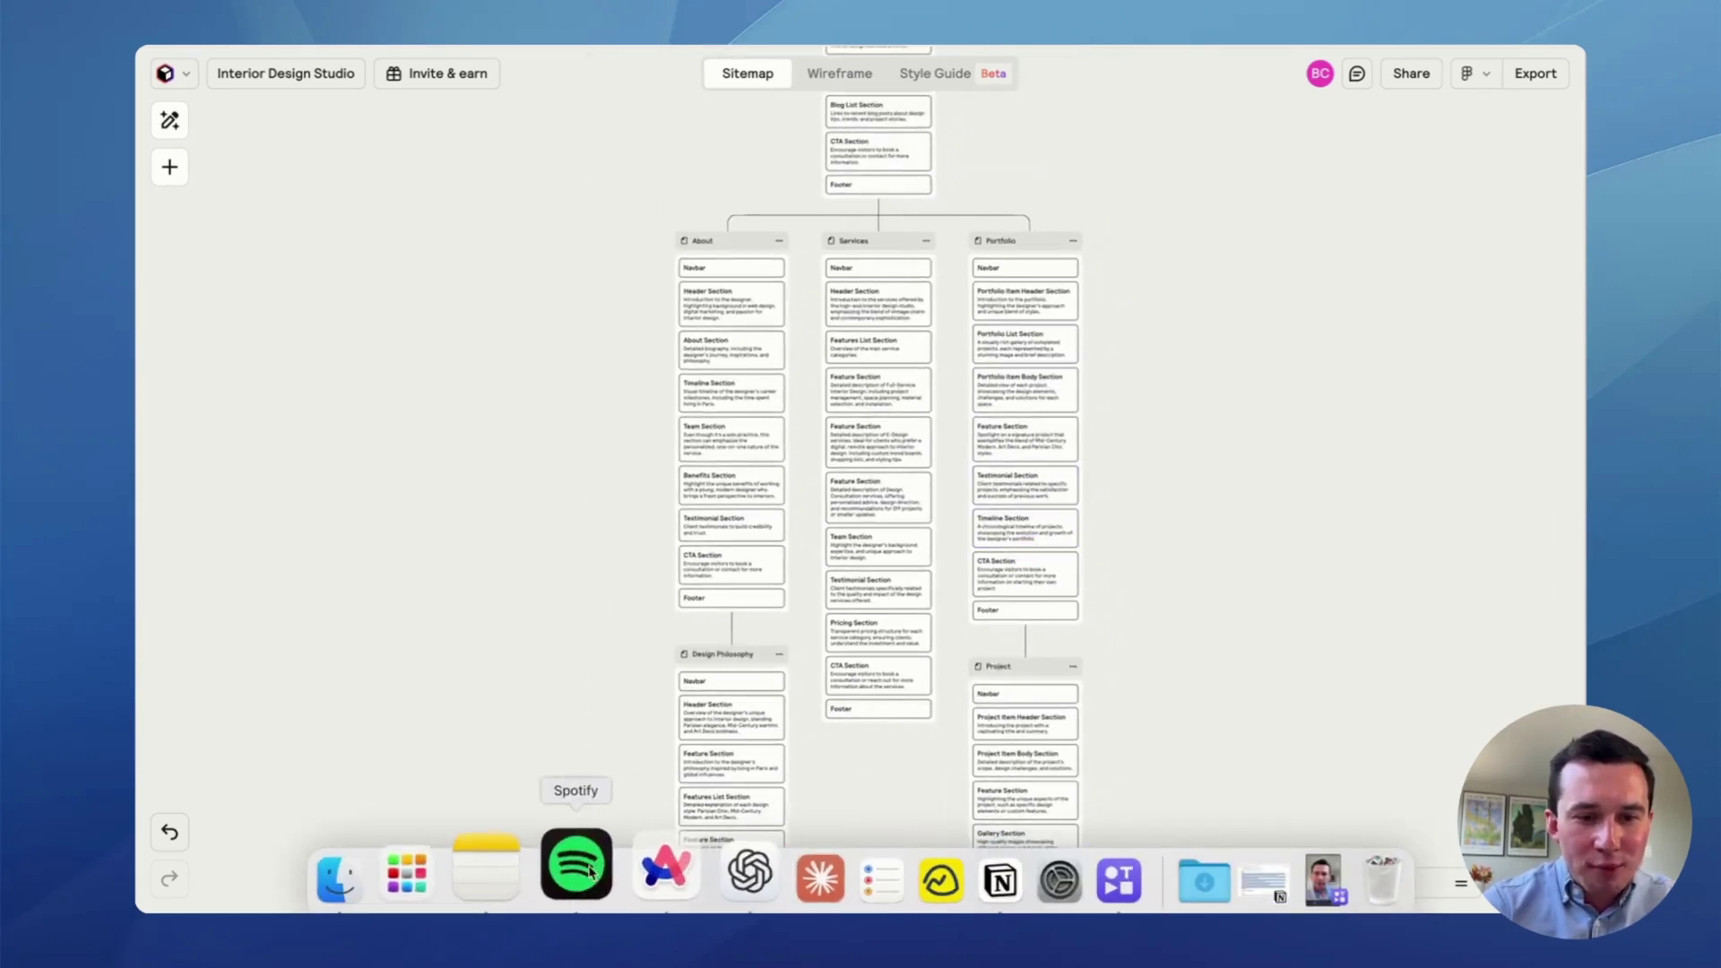
{"action": "left_click", "coordinate": [461, 874]}
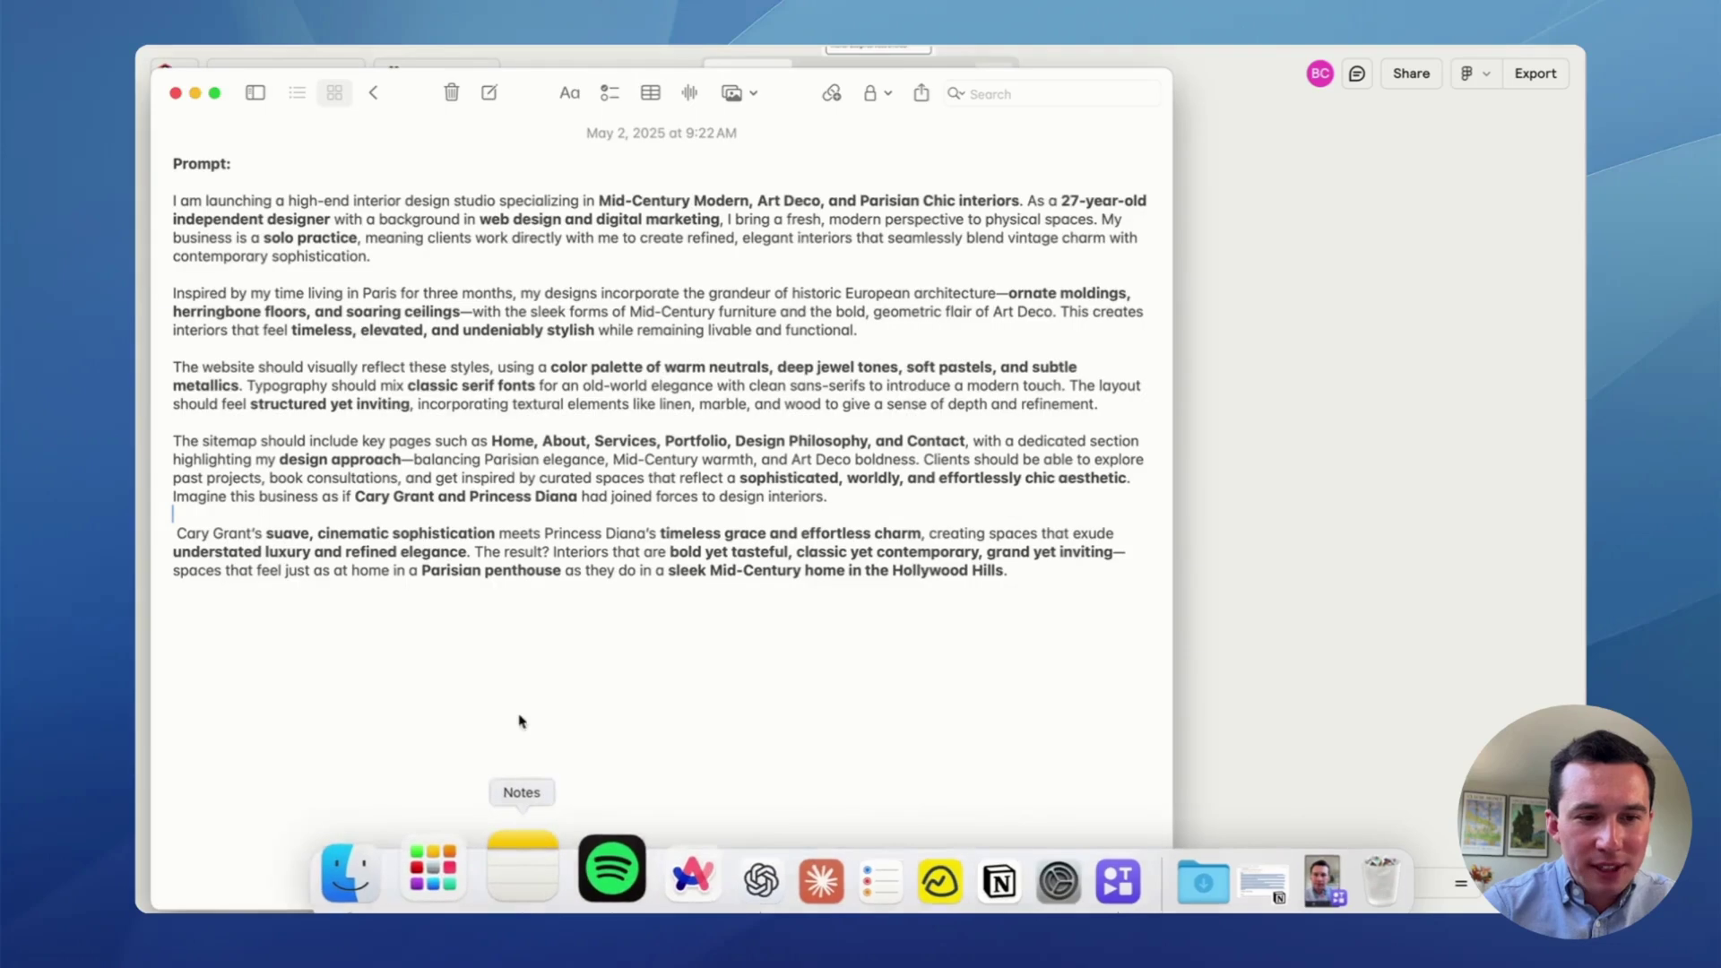
{"action": "left_click_drag", "start_coordinate": [879, 441], "coordinate": [761, 440]}
{"action": "left_click", "coordinate": [893, 442]}
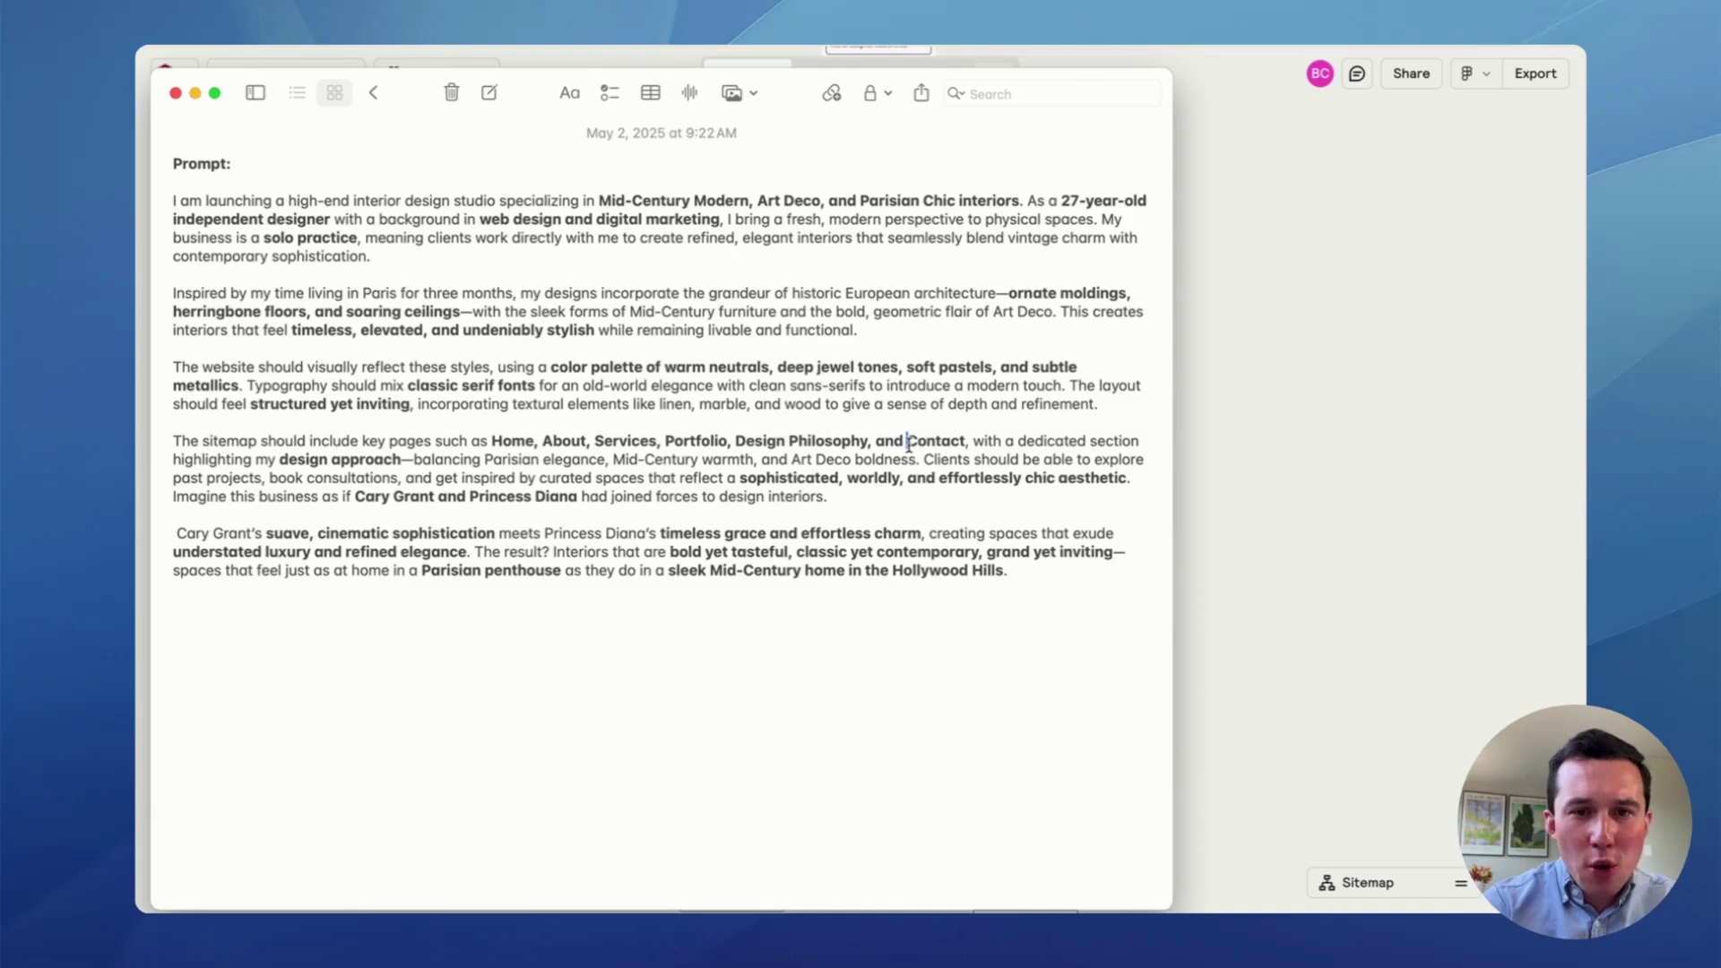
{"action": "left_click", "coordinate": [1329, 375]}
{"action": "scroll", "coordinate": [1037, 346], "scroll_direction": "down", "scroll_amount": 5}
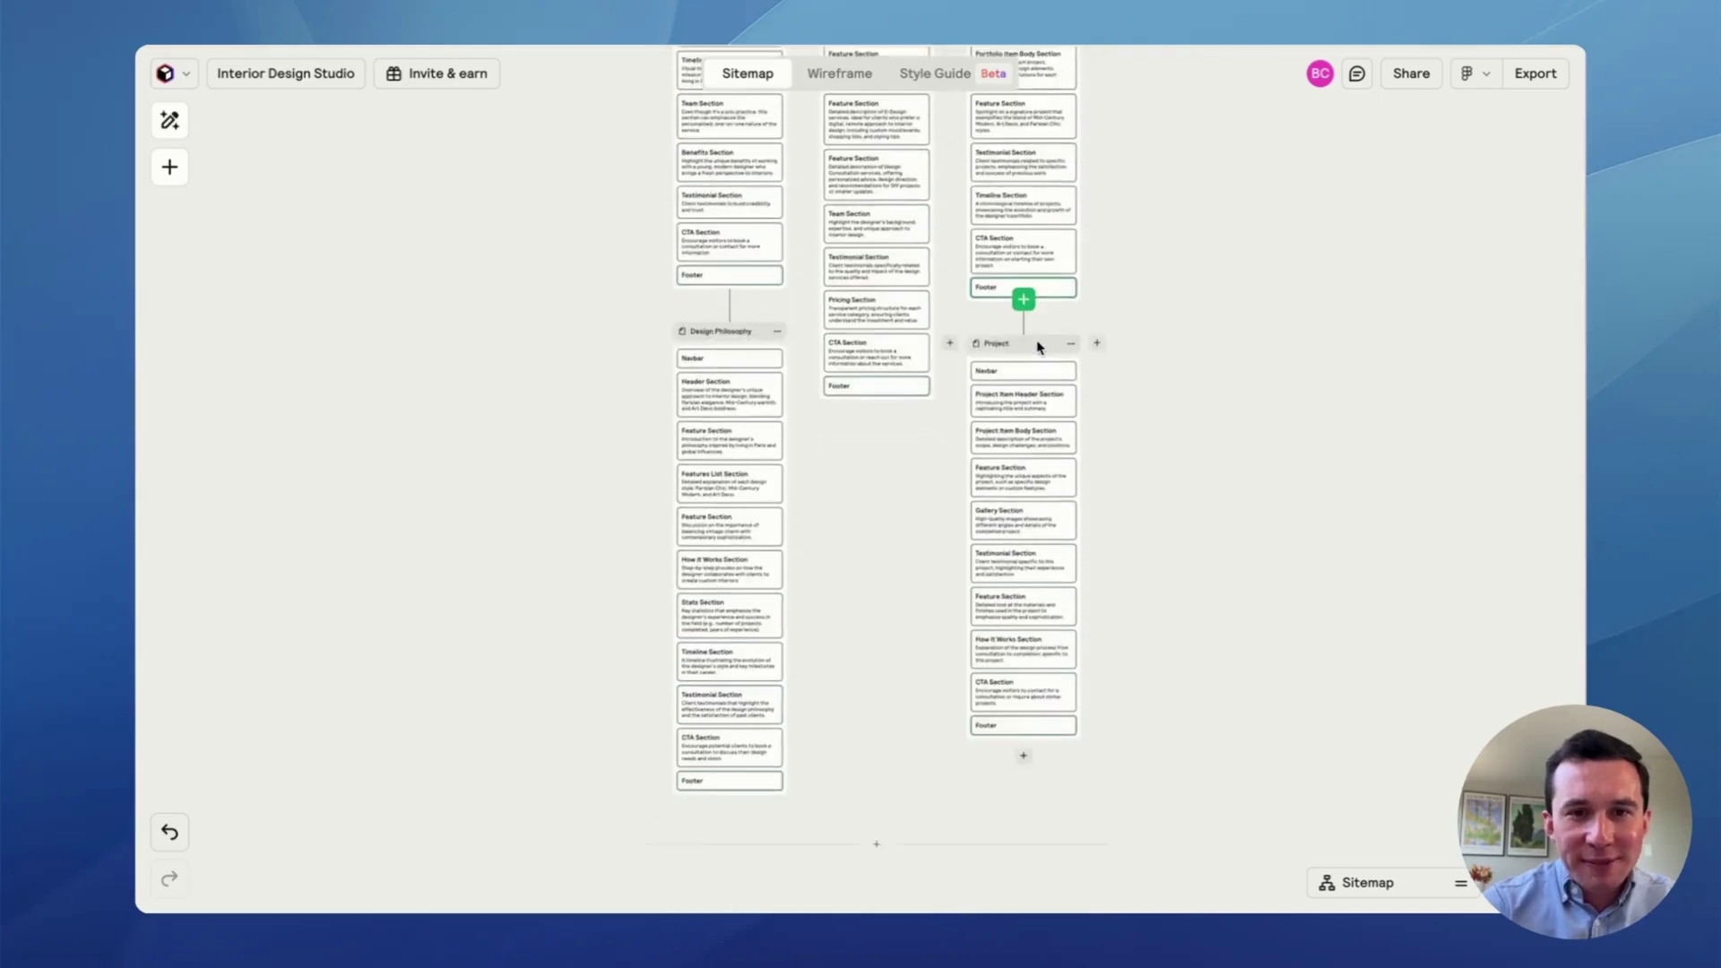
- Add a new page beside Portfolio and name it 'Contact'
{"action": "scroll", "coordinate": [1037, 346], "scroll_direction": "up", "scroll_amount": 10}
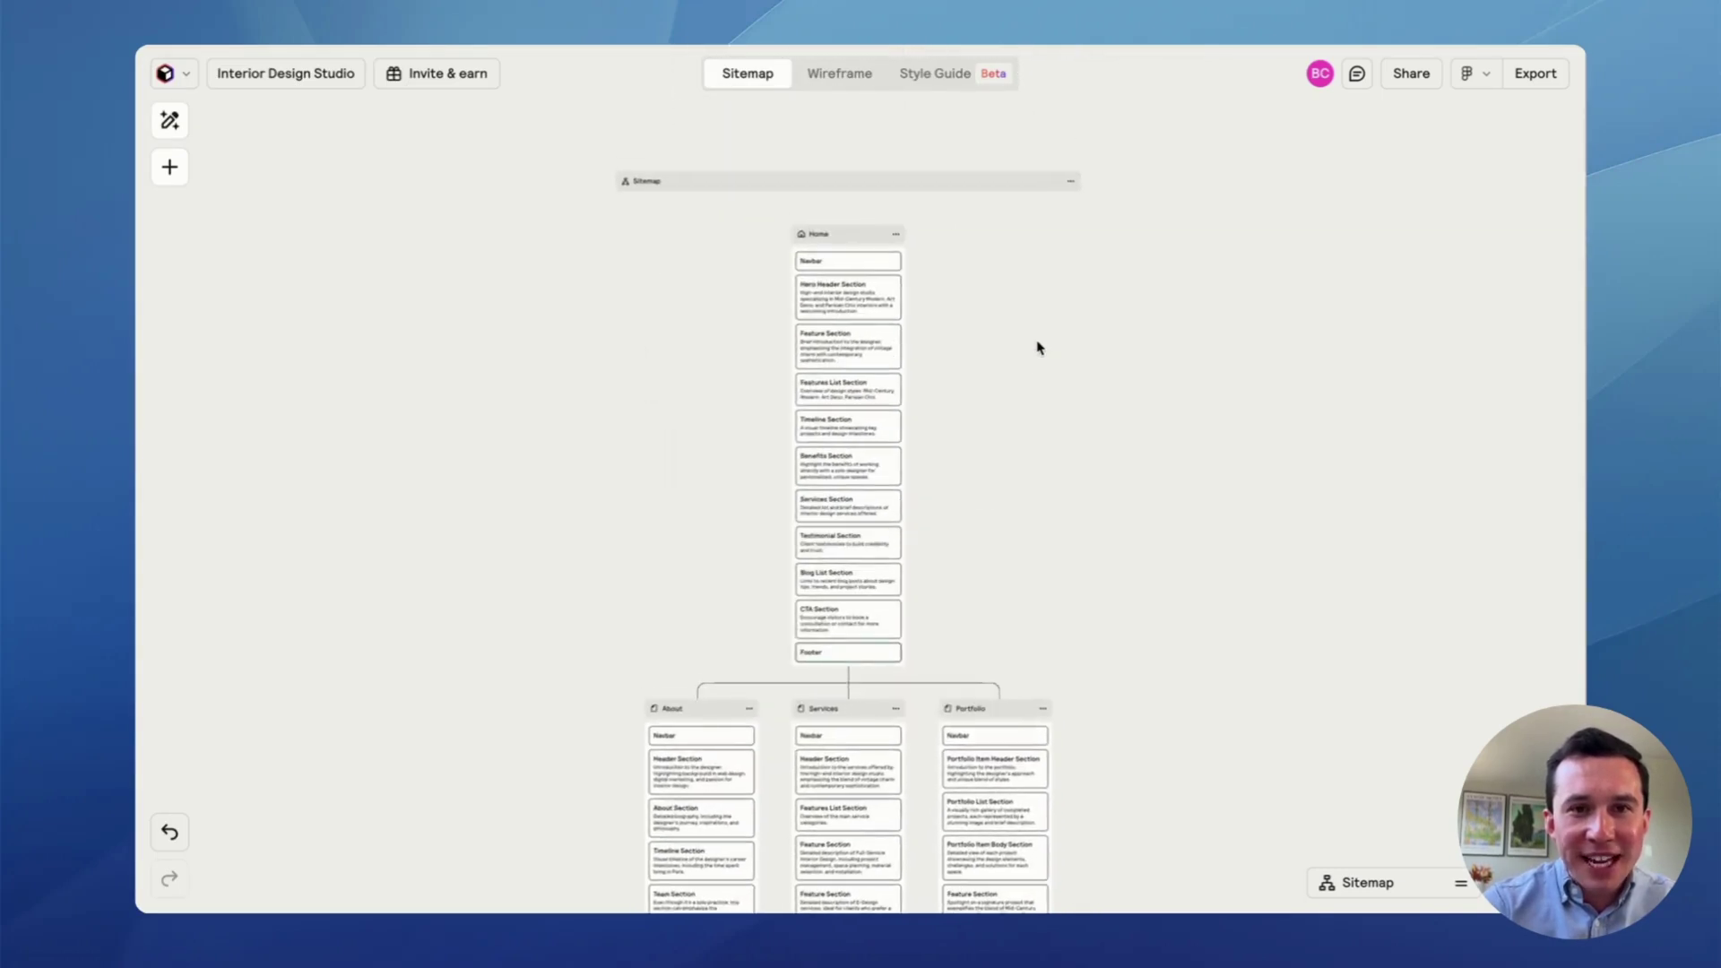
{"action": "scroll", "coordinate": [1037, 346], "scroll_direction": "down", "scroll_amount": 10}
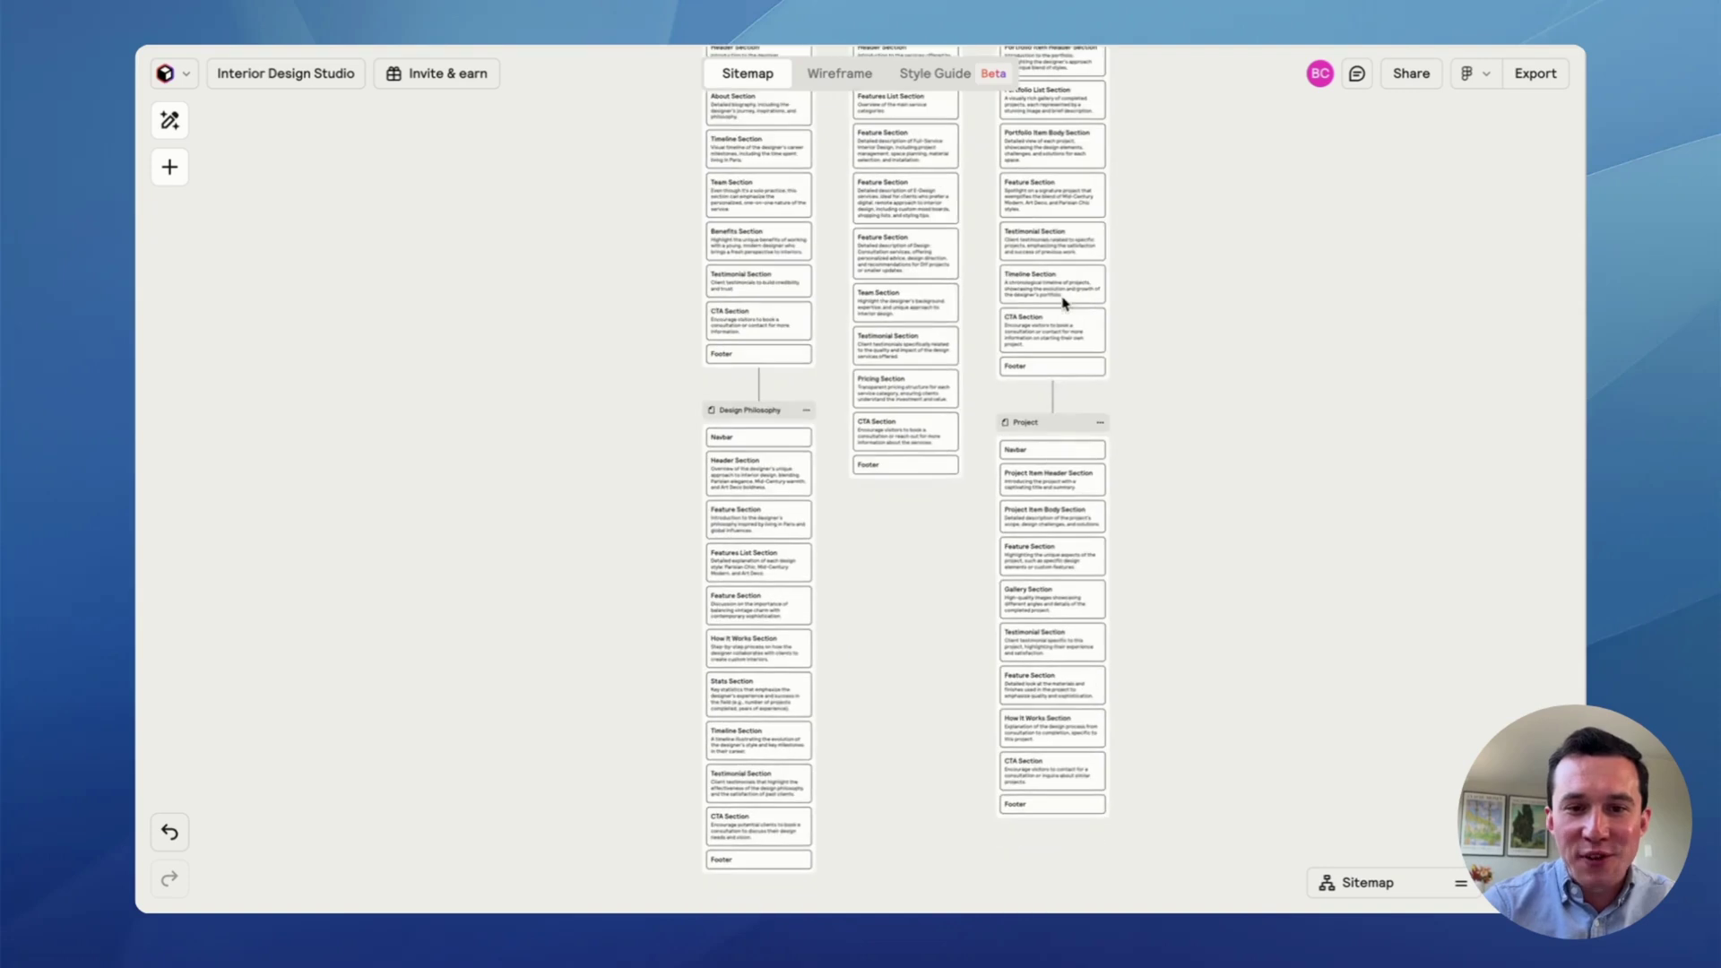
{"action": "scroll", "coordinate": [1151, 510], "scroll_direction": "down", "scroll_amount": 2}
{"action": "left_click", "coordinate": [1081, 315]}
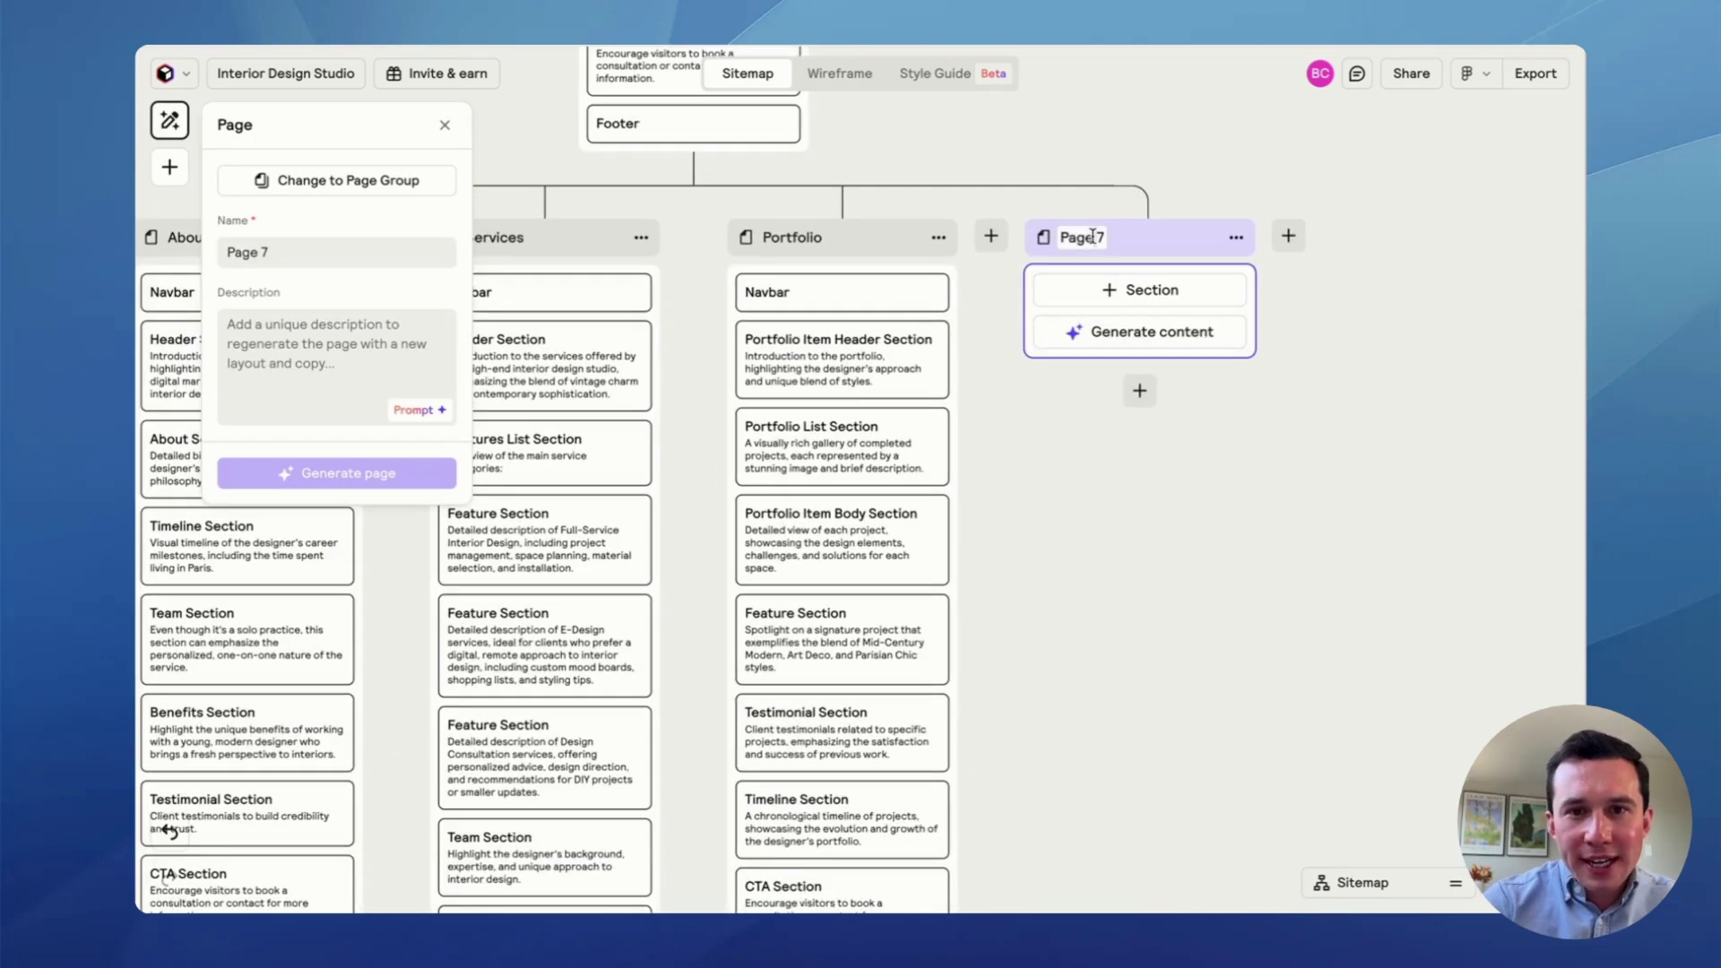
{"action": "double_click", "coordinate": [1091, 237]}
{"action": "type", "text": "Contact"}
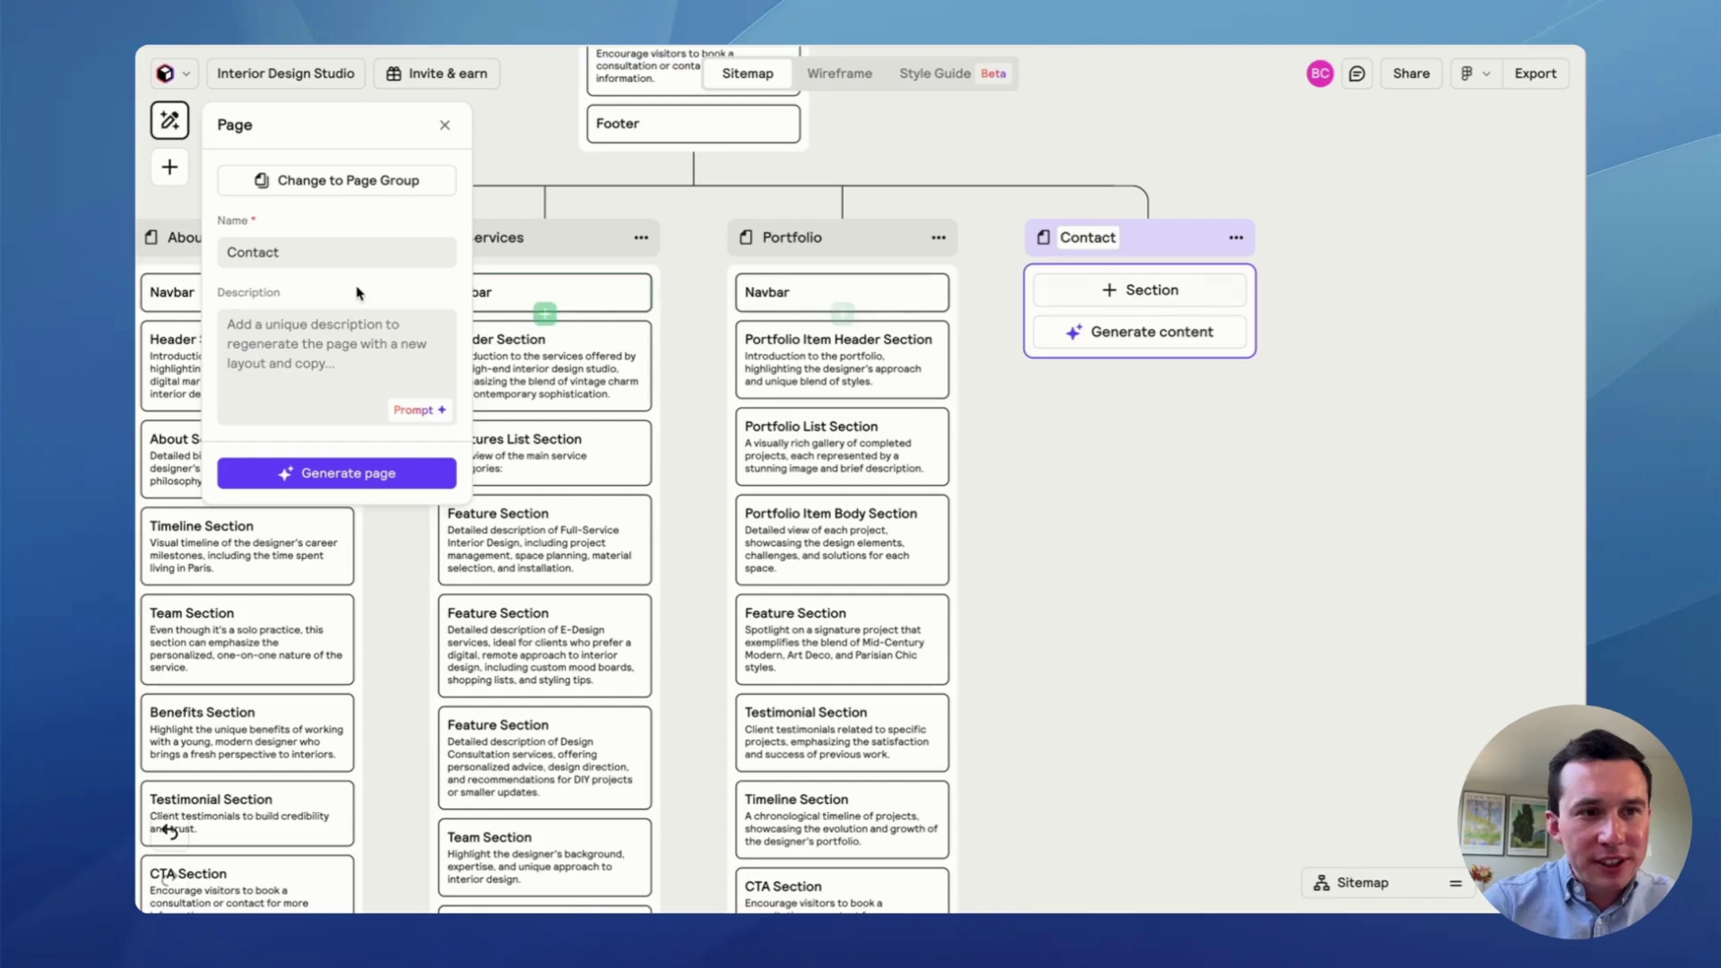
- Give the Contact page the description 'Generate a contact page for this interior des'
{"action": "left_click", "coordinate": [339, 348]}
{"action": "type", "text": "Generate a co"}
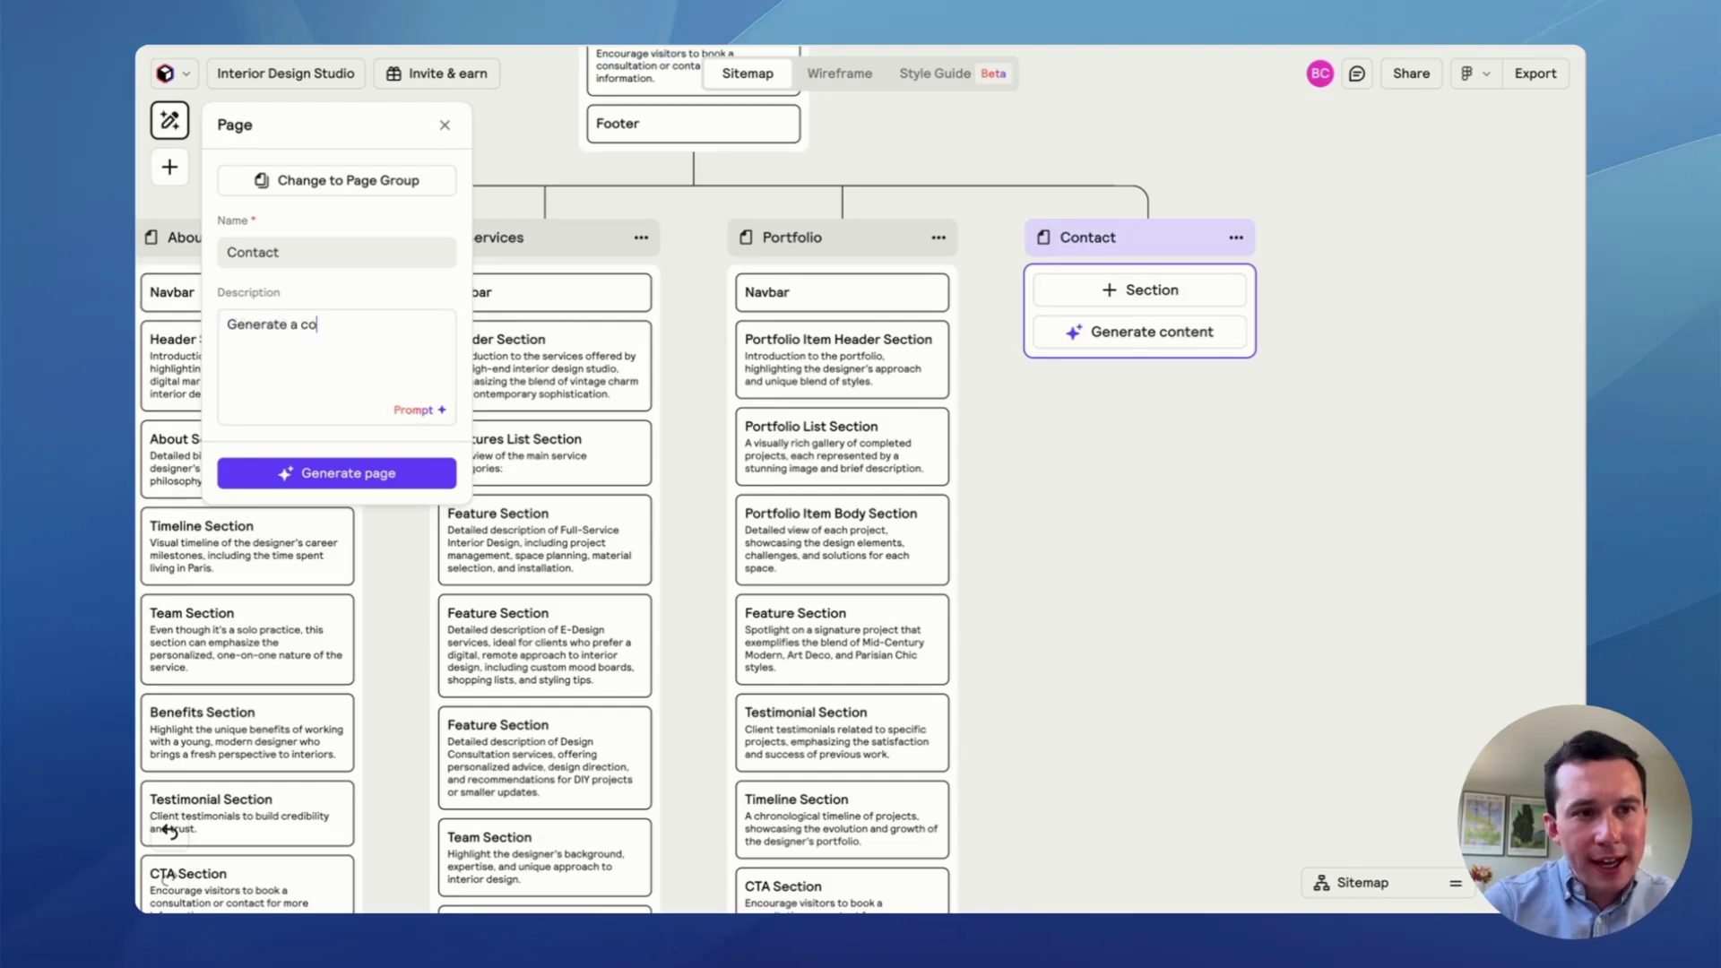
{"action": "type", "text": "ntact page for this"}
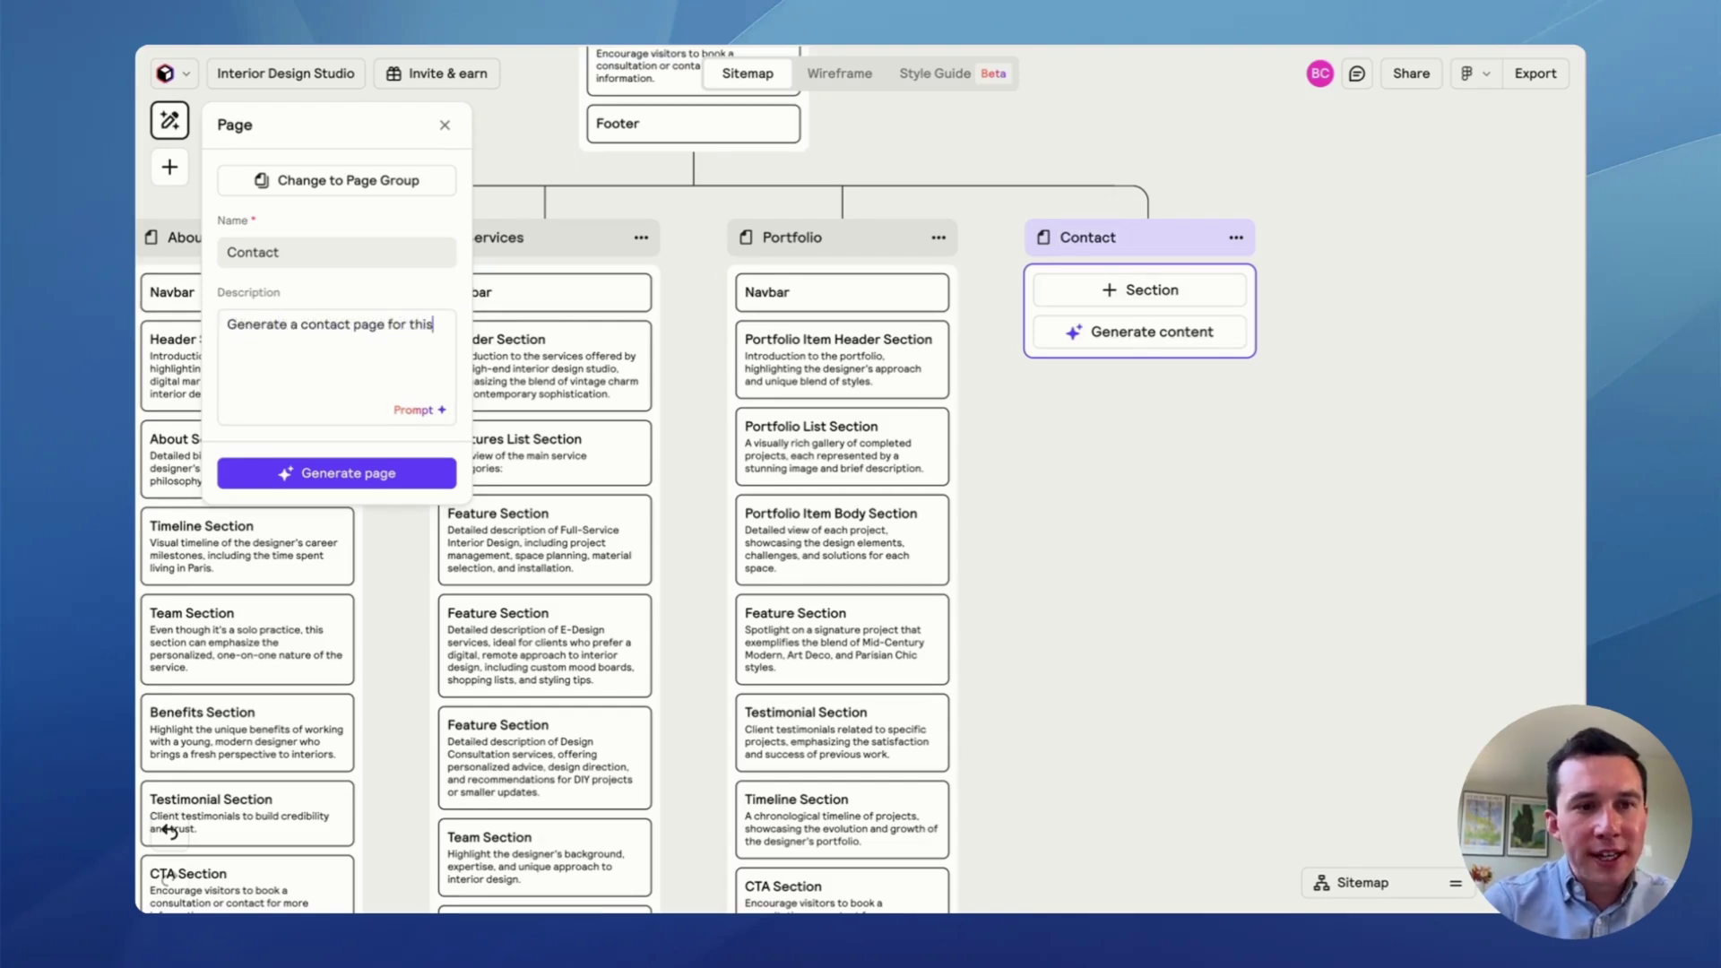
{"action": "type", "text": " interior des"}
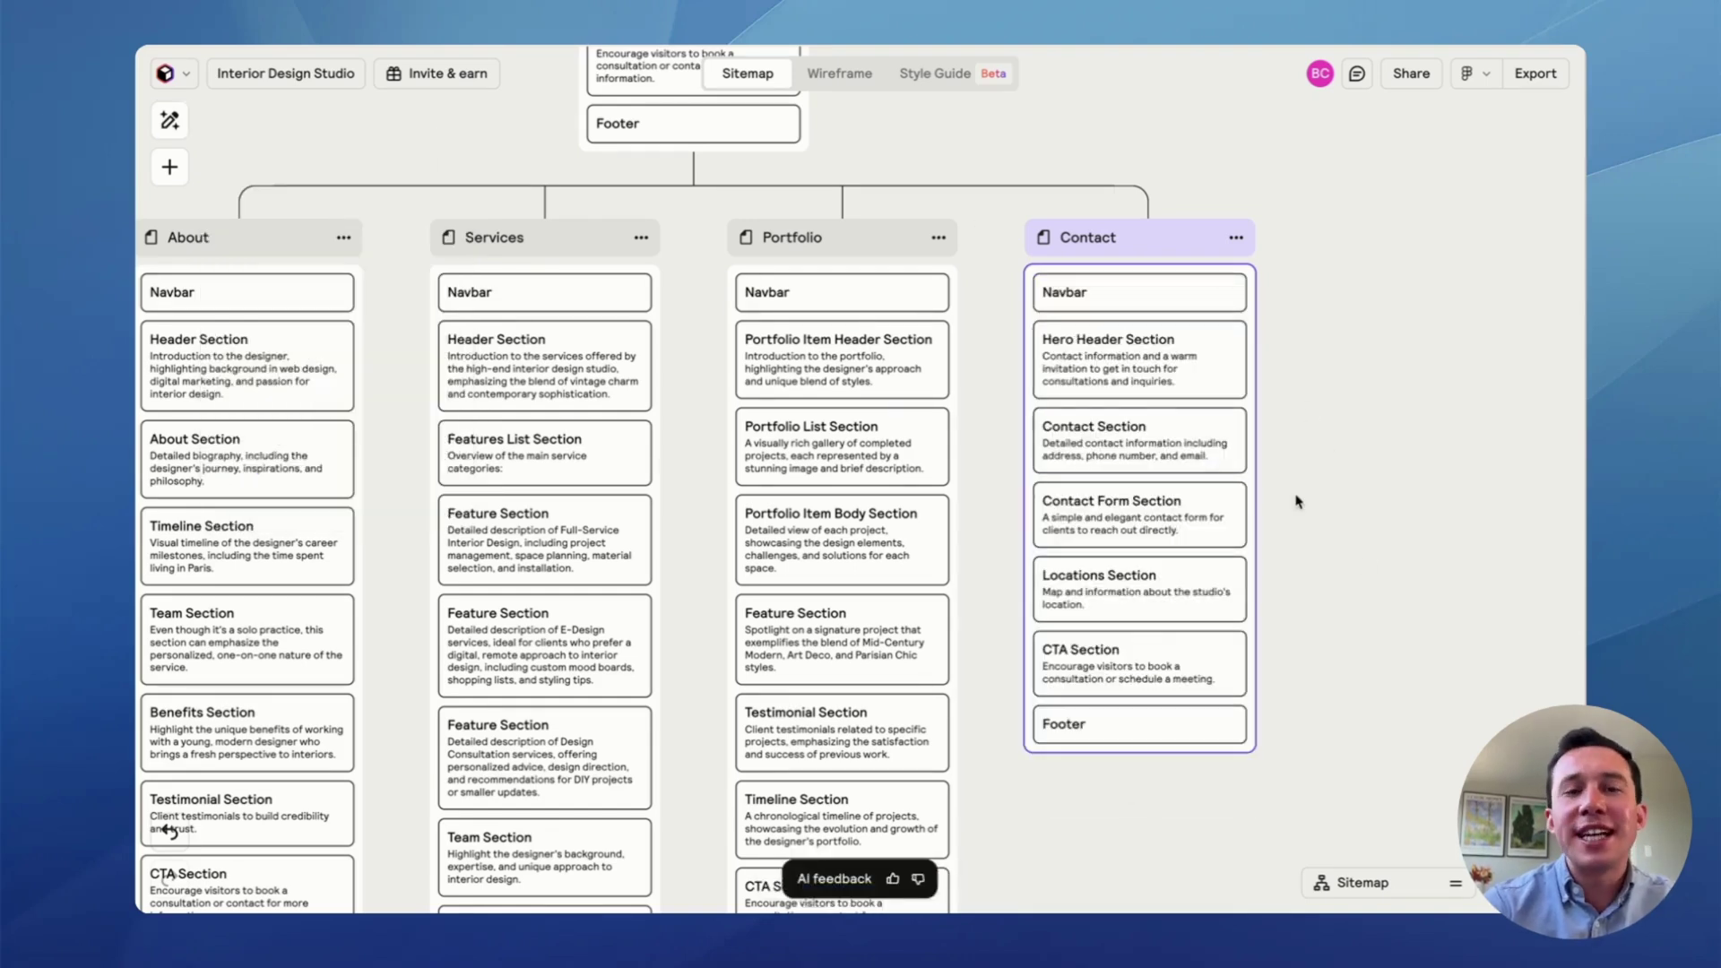
- Scroll to the Services column and open the Full-Service Feature Section's settings
{"action": "scroll", "coordinate": [1385, 599], "scroll_direction": "down", "scroll_amount": 5}
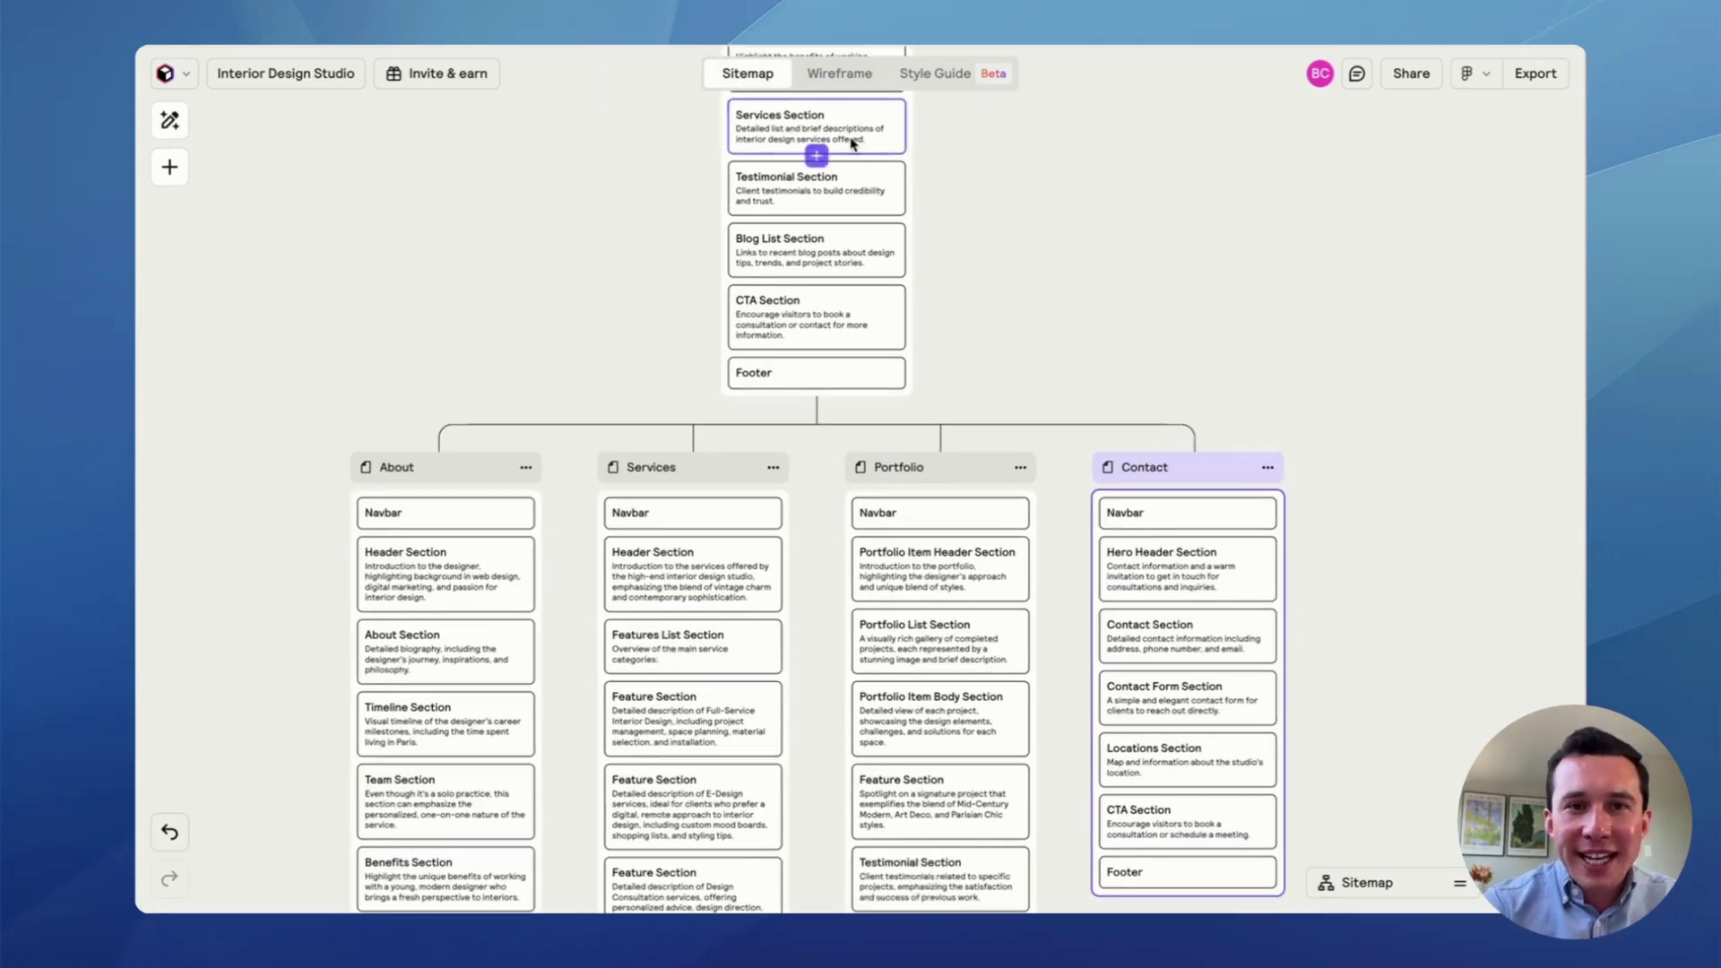
{"action": "scroll", "coordinate": [812, 269], "scroll_direction": "up", "scroll_amount": 3}
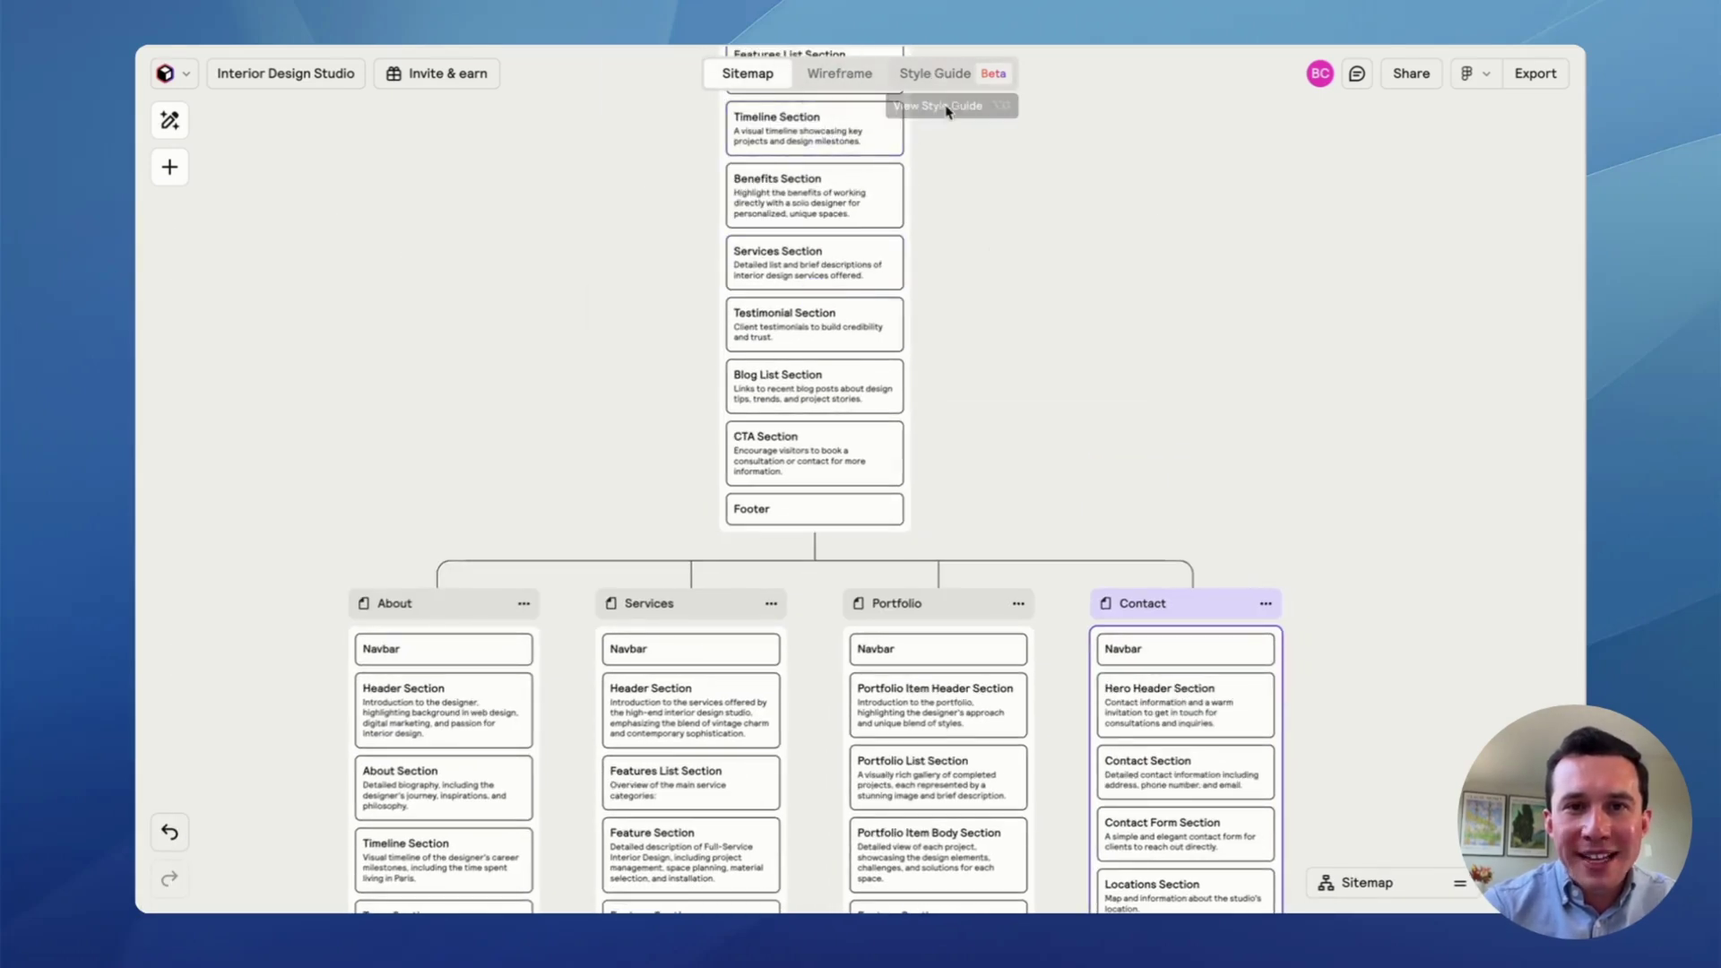
{"action": "scroll", "coordinate": [1010, 200], "scroll_direction": "up", "scroll_amount": 7}
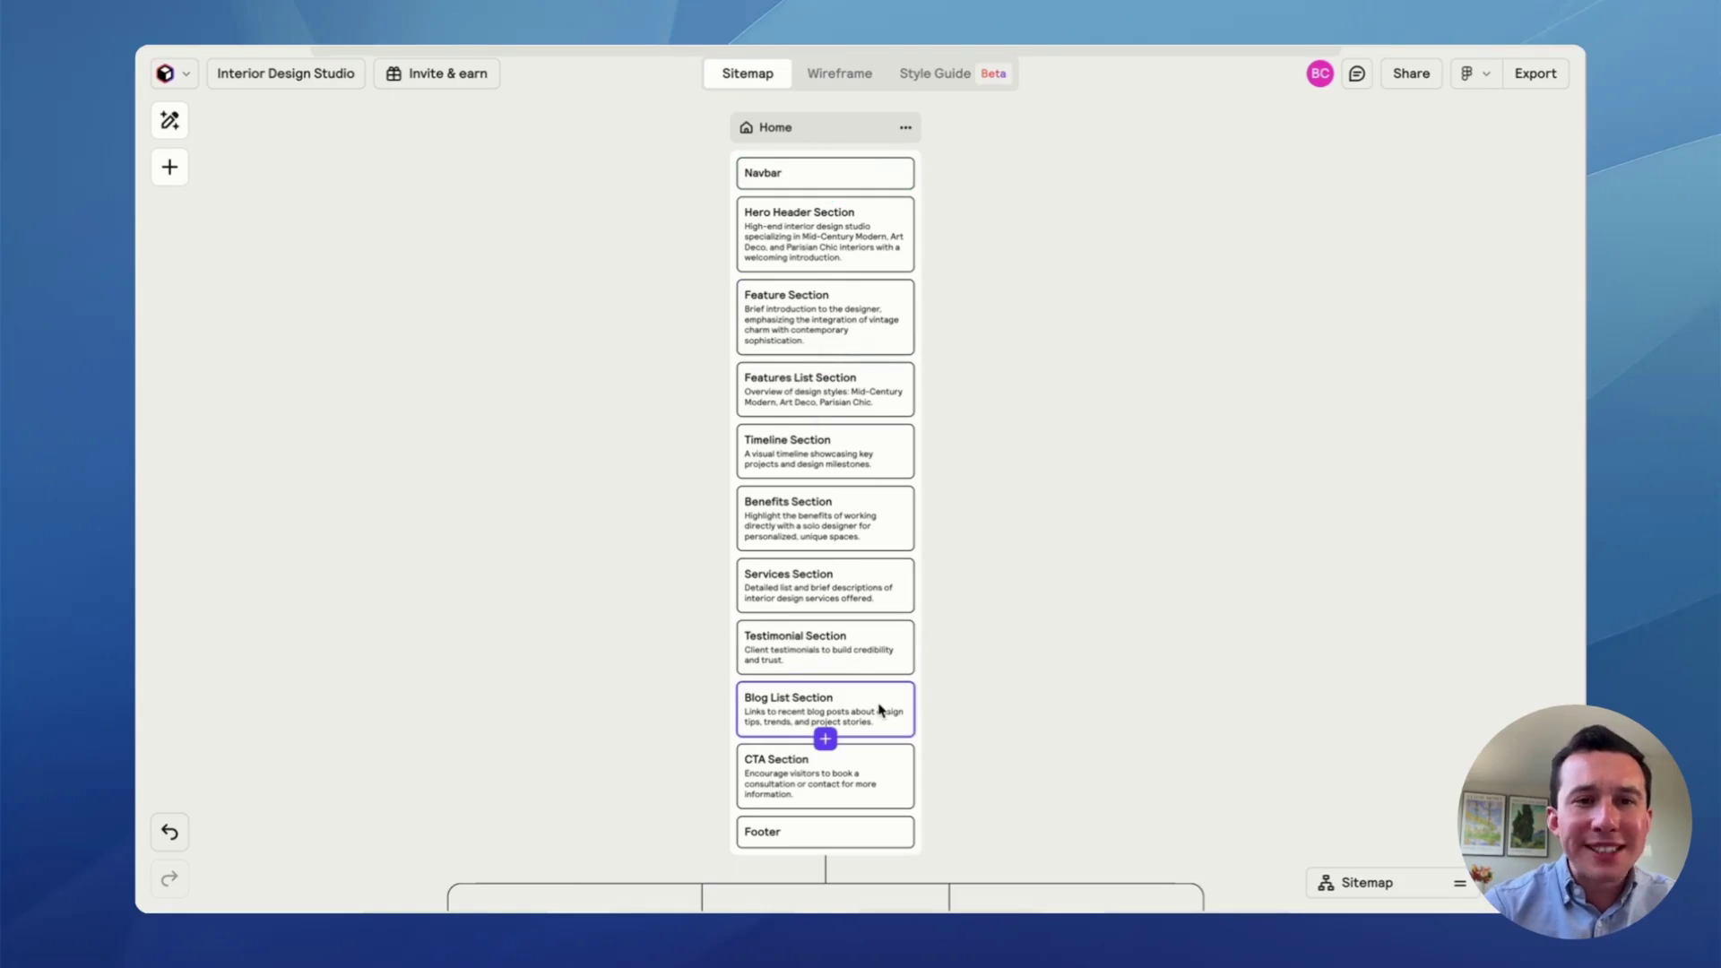
{"action": "scroll", "coordinate": [825, 224], "scroll_direction": "down", "scroll_amount": 2}
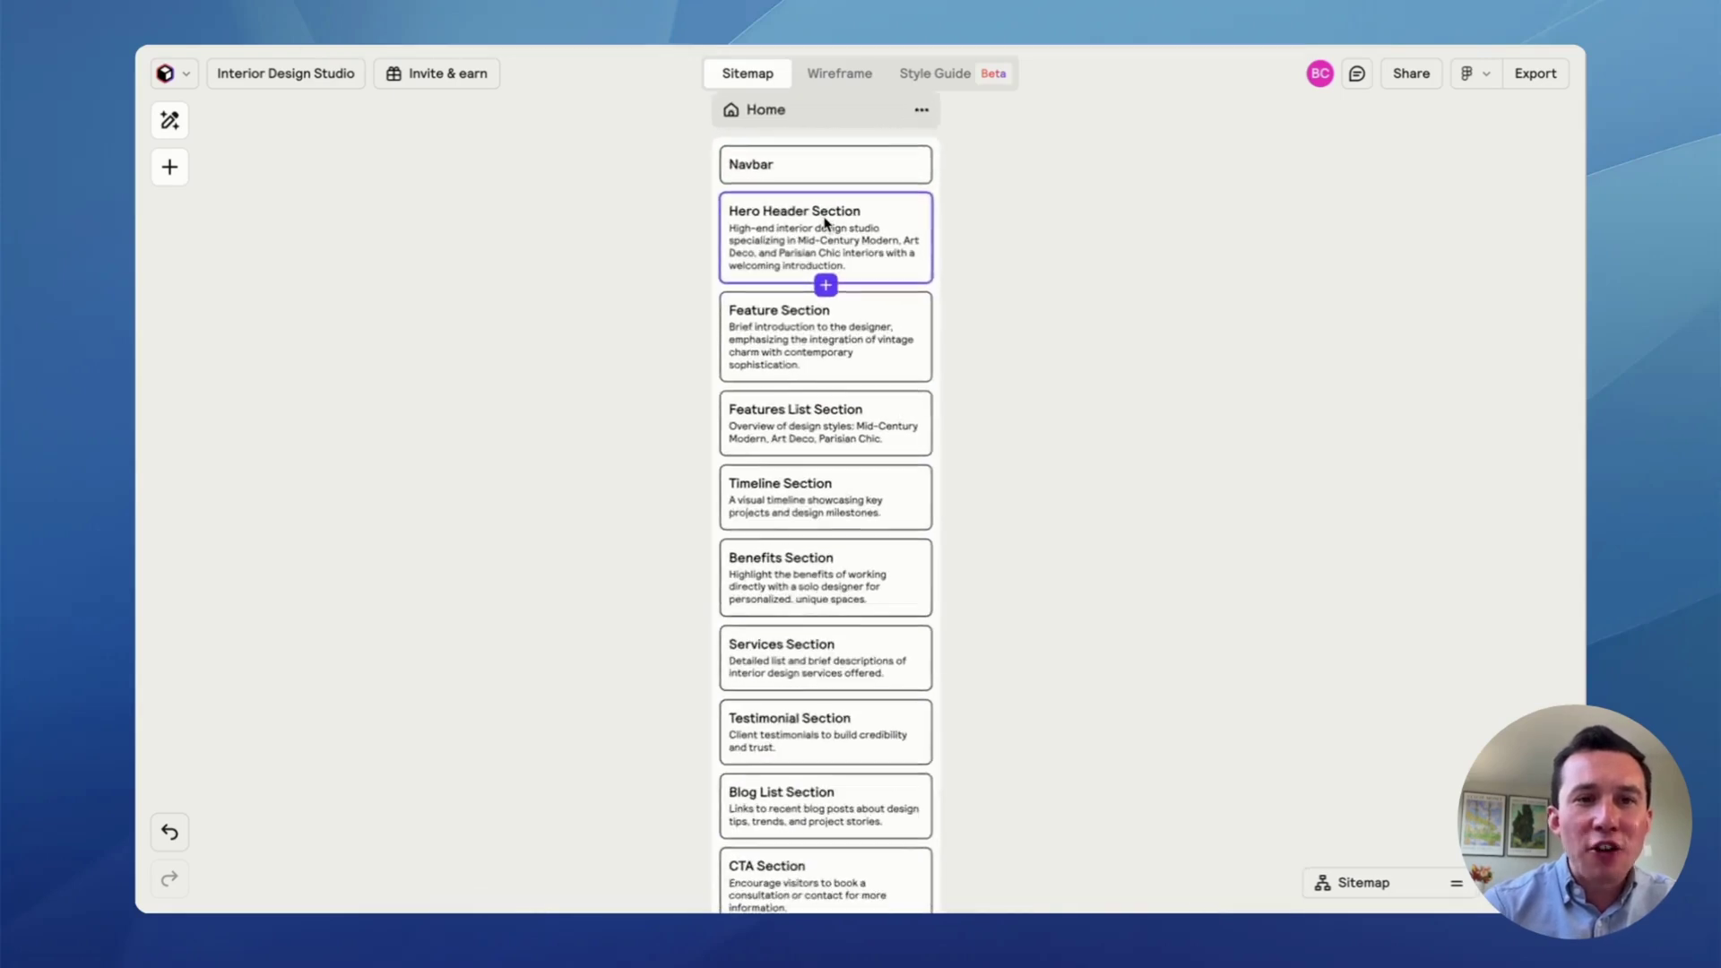
{"action": "scroll", "coordinate": [825, 224], "scroll_direction": "down", "scroll_amount": 3}
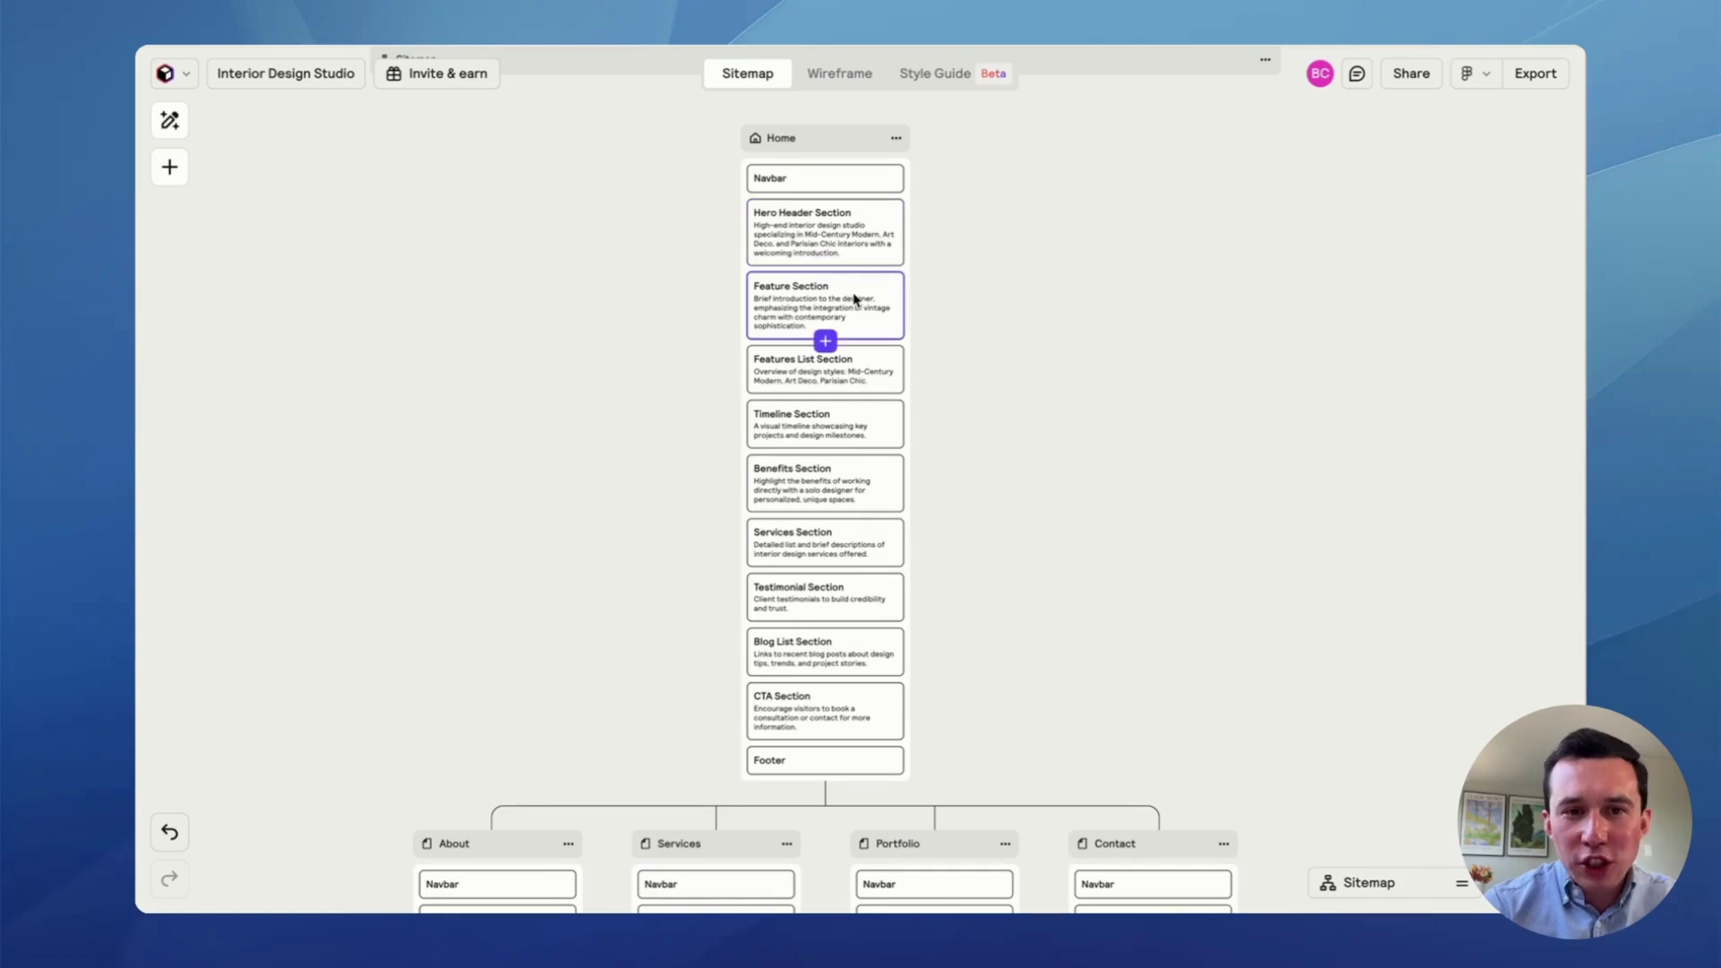
{"action": "scroll", "coordinate": [860, 371], "scroll_direction": "up", "scroll_amount": 3}
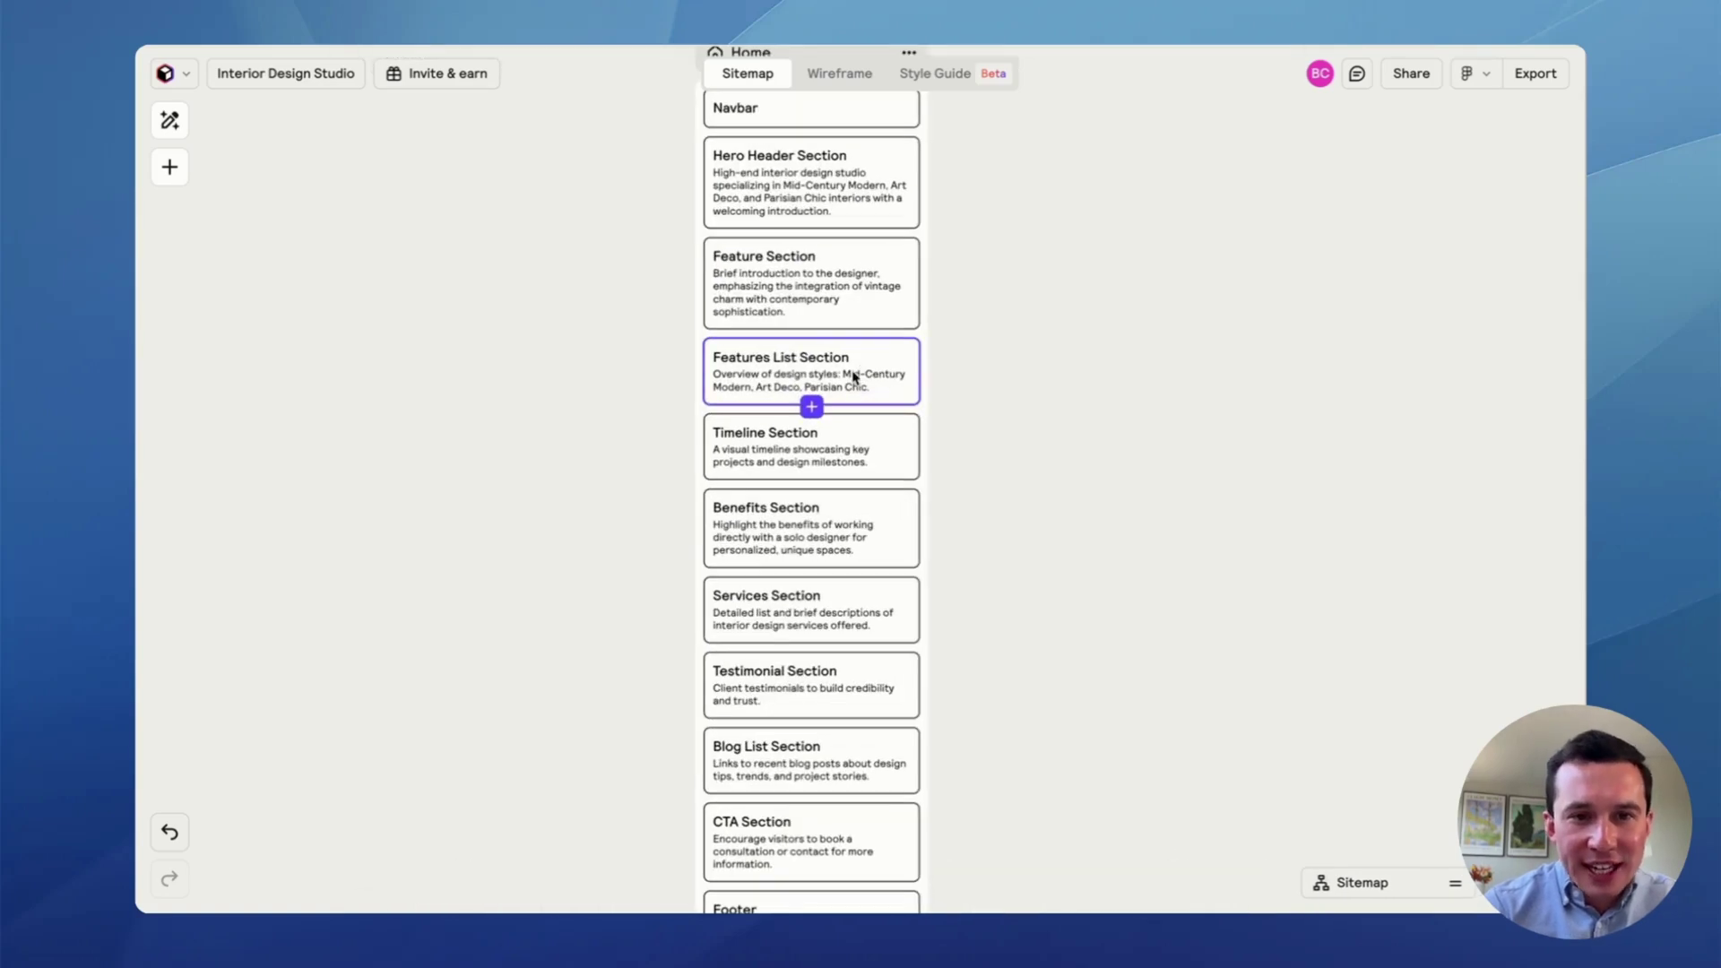
{"action": "scroll", "coordinate": [819, 350], "scroll_direction": "down", "scroll_amount": 10}
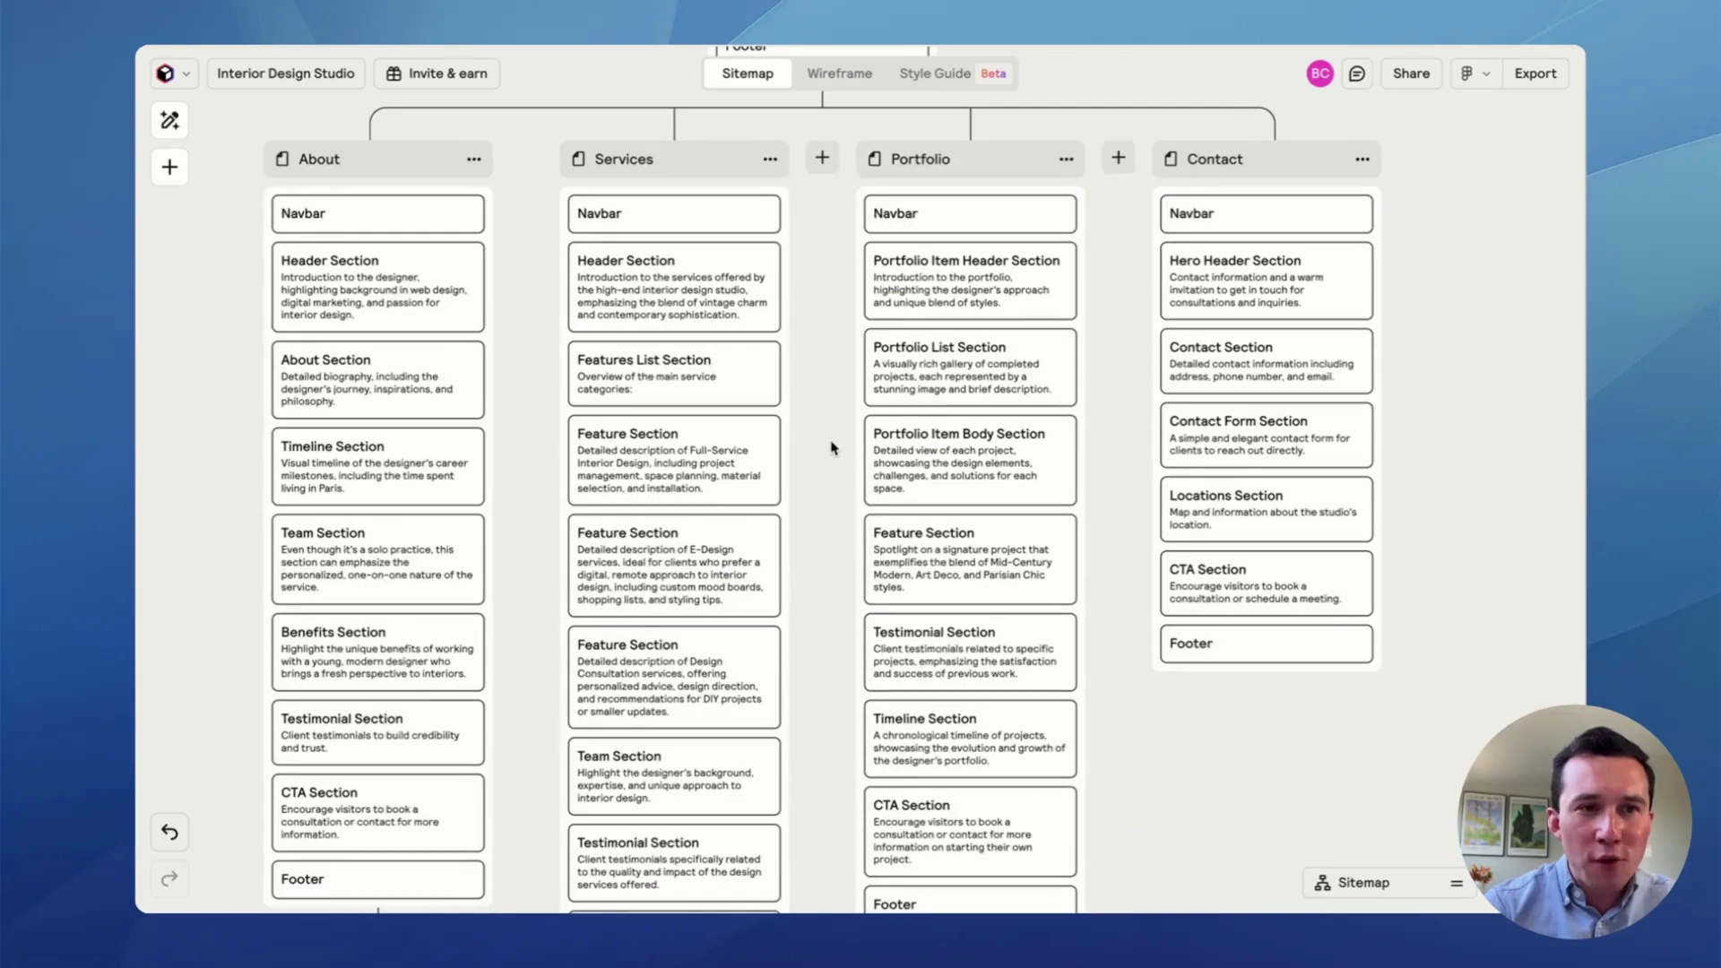
{"action": "scroll", "coordinate": [831, 446], "scroll_direction": "down", "scroll_amount": 5}
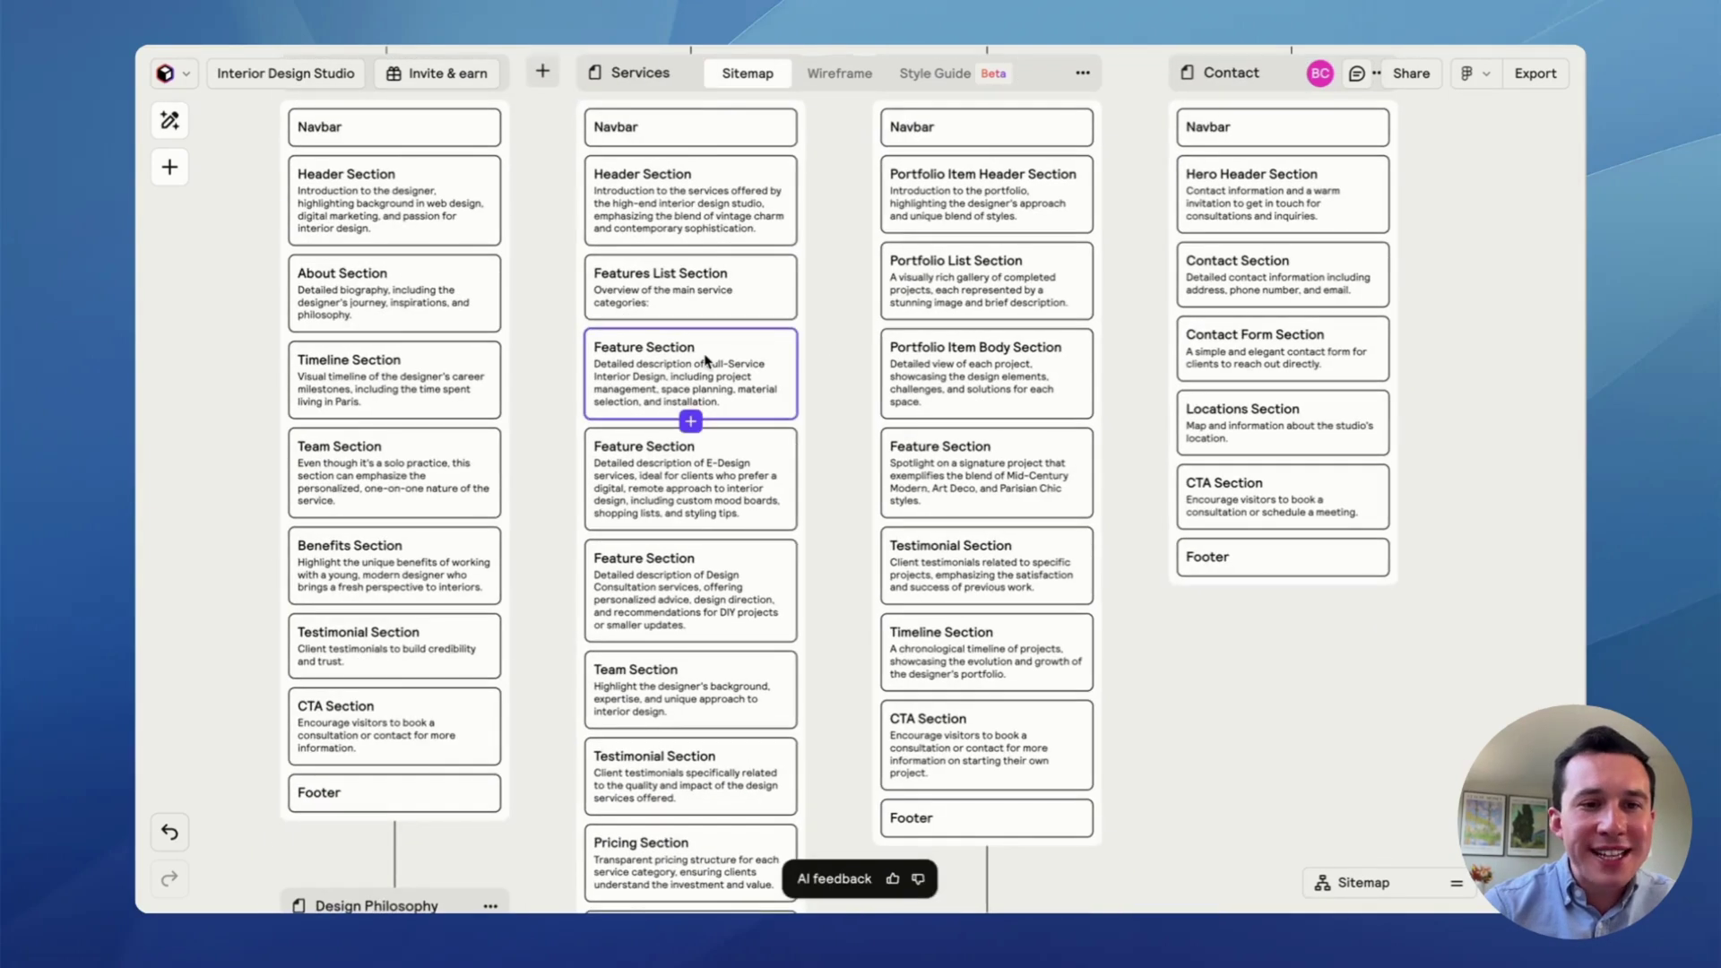
{"action": "mouse_move", "coordinate": [707, 360]}
{"action": "left_mouse_down"}
{"action": "mouse_move", "coordinate": [726, 380]}
{"action": "mouse_move", "coordinate": [734, 544]}
{"action": "mouse_move", "coordinate": [728, 377]}
{"action": "left_mouse_up"}
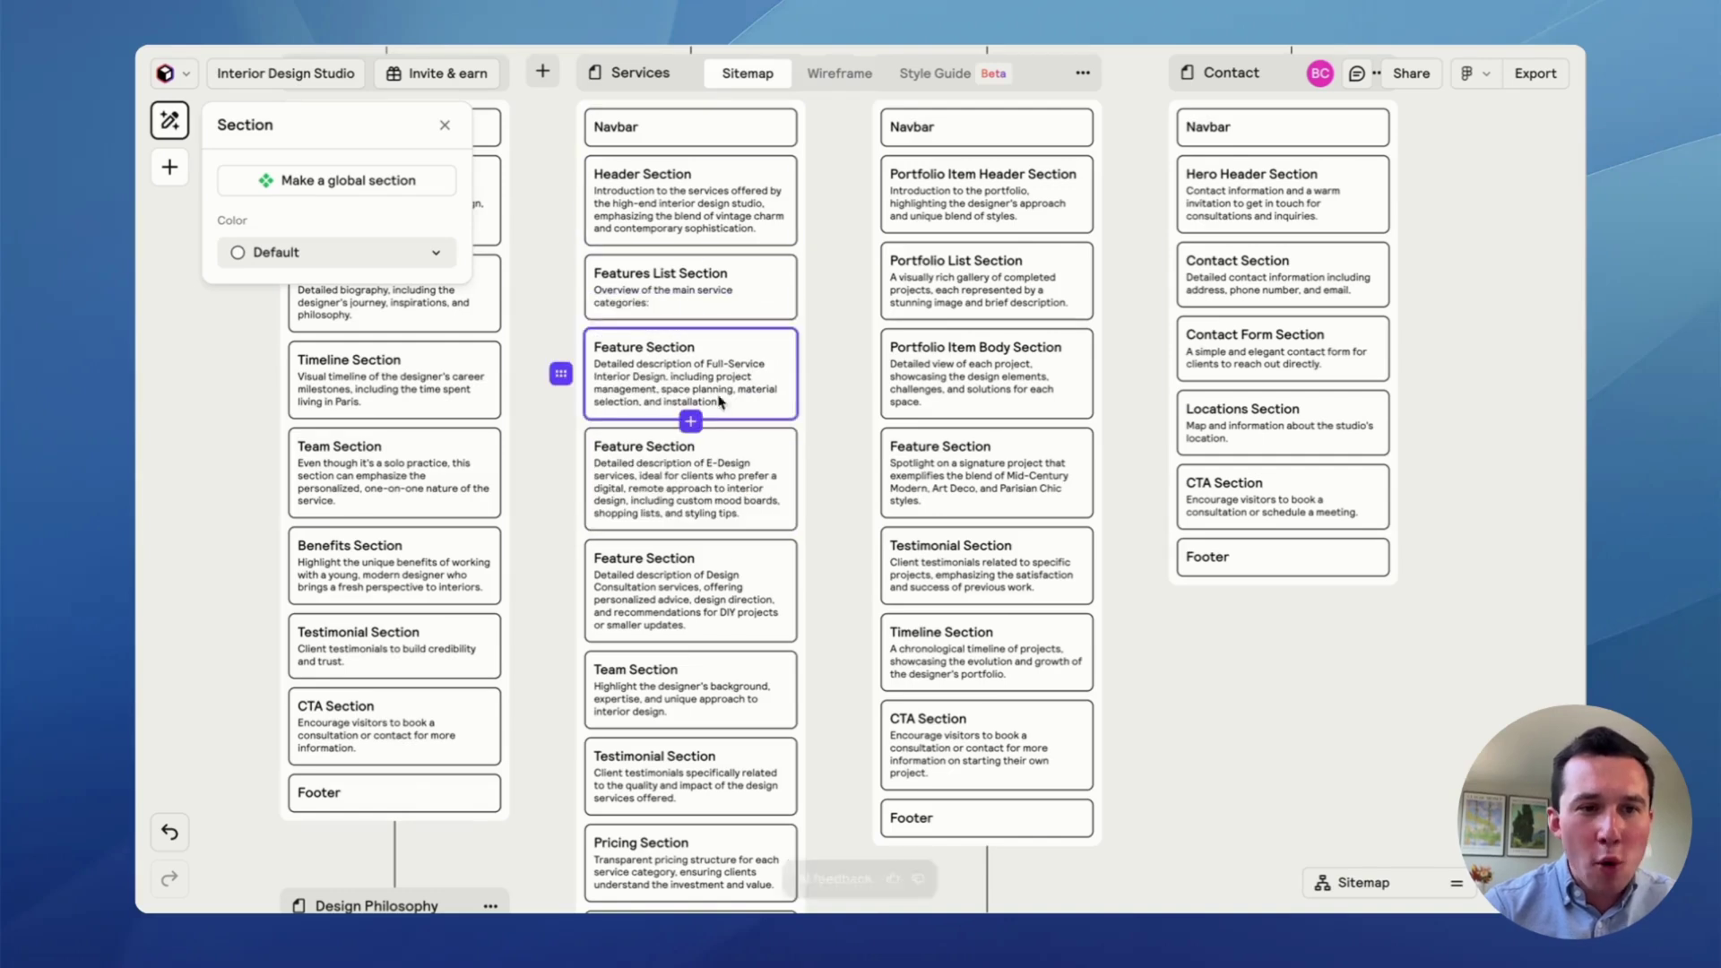
- Browse the section types that can be added below the Full-Service Feature card, then close the list
{"action": "left_click", "coordinate": [691, 423]}
{"action": "scroll", "coordinate": [354, 469], "scroll_direction": "down", "scroll_amount": 5}
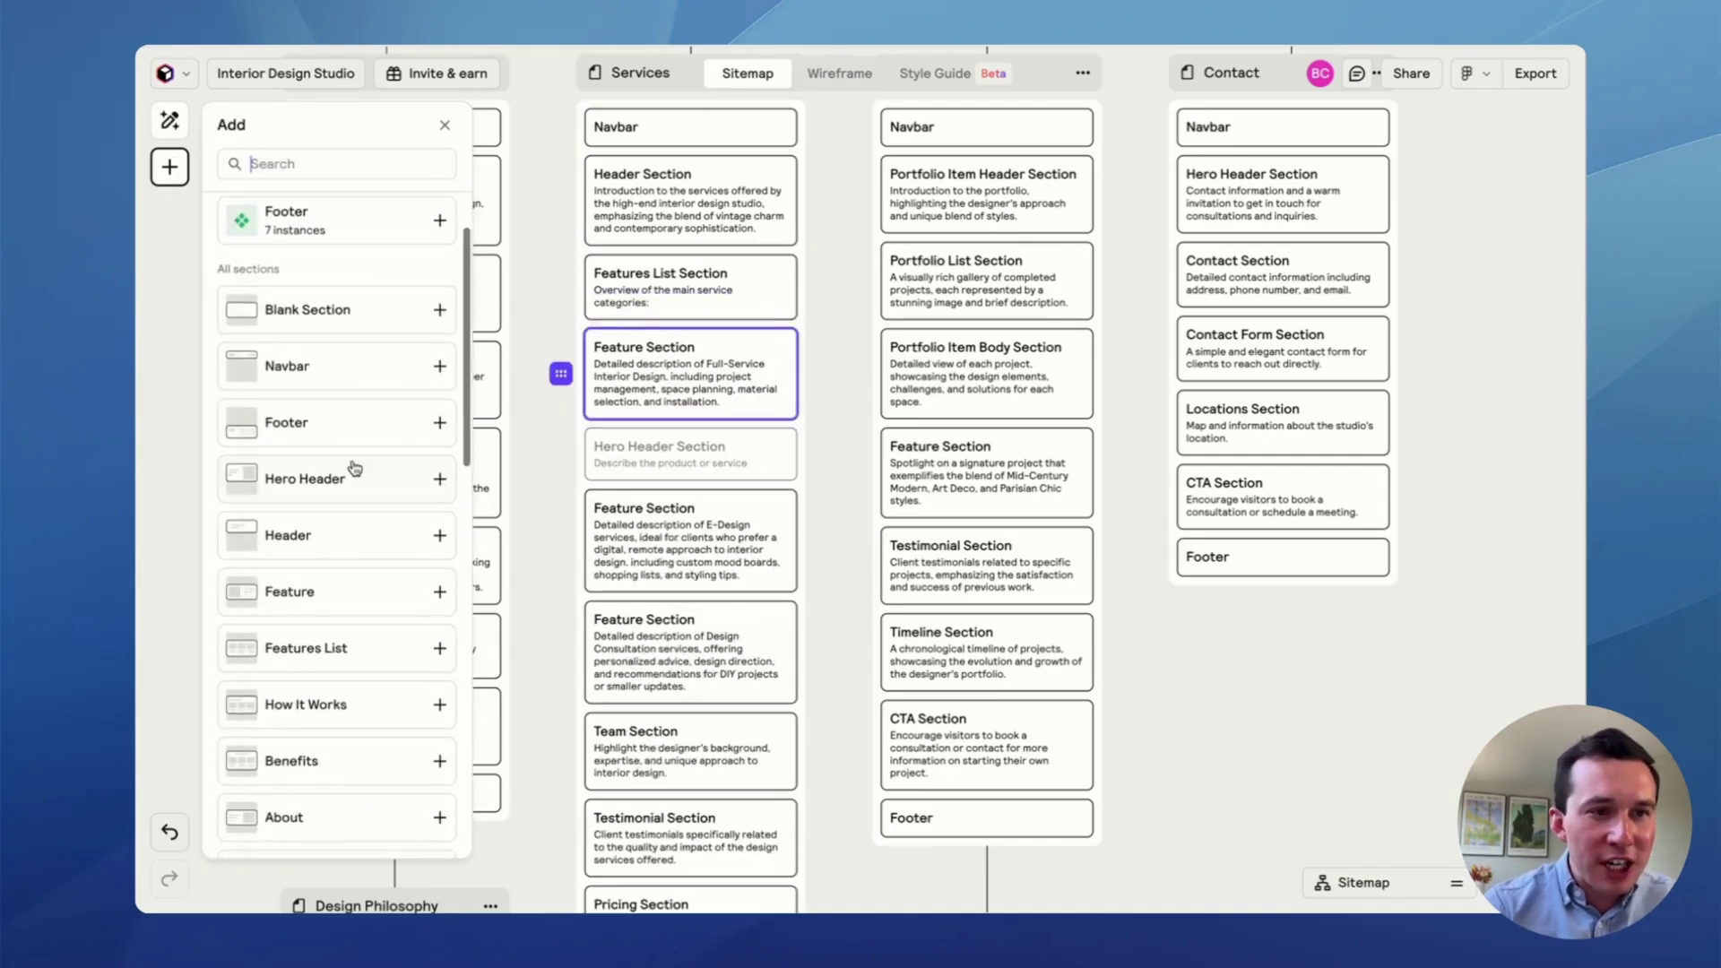
{"action": "scroll", "coordinate": [355, 469], "scroll_direction": "down", "scroll_amount": 6}
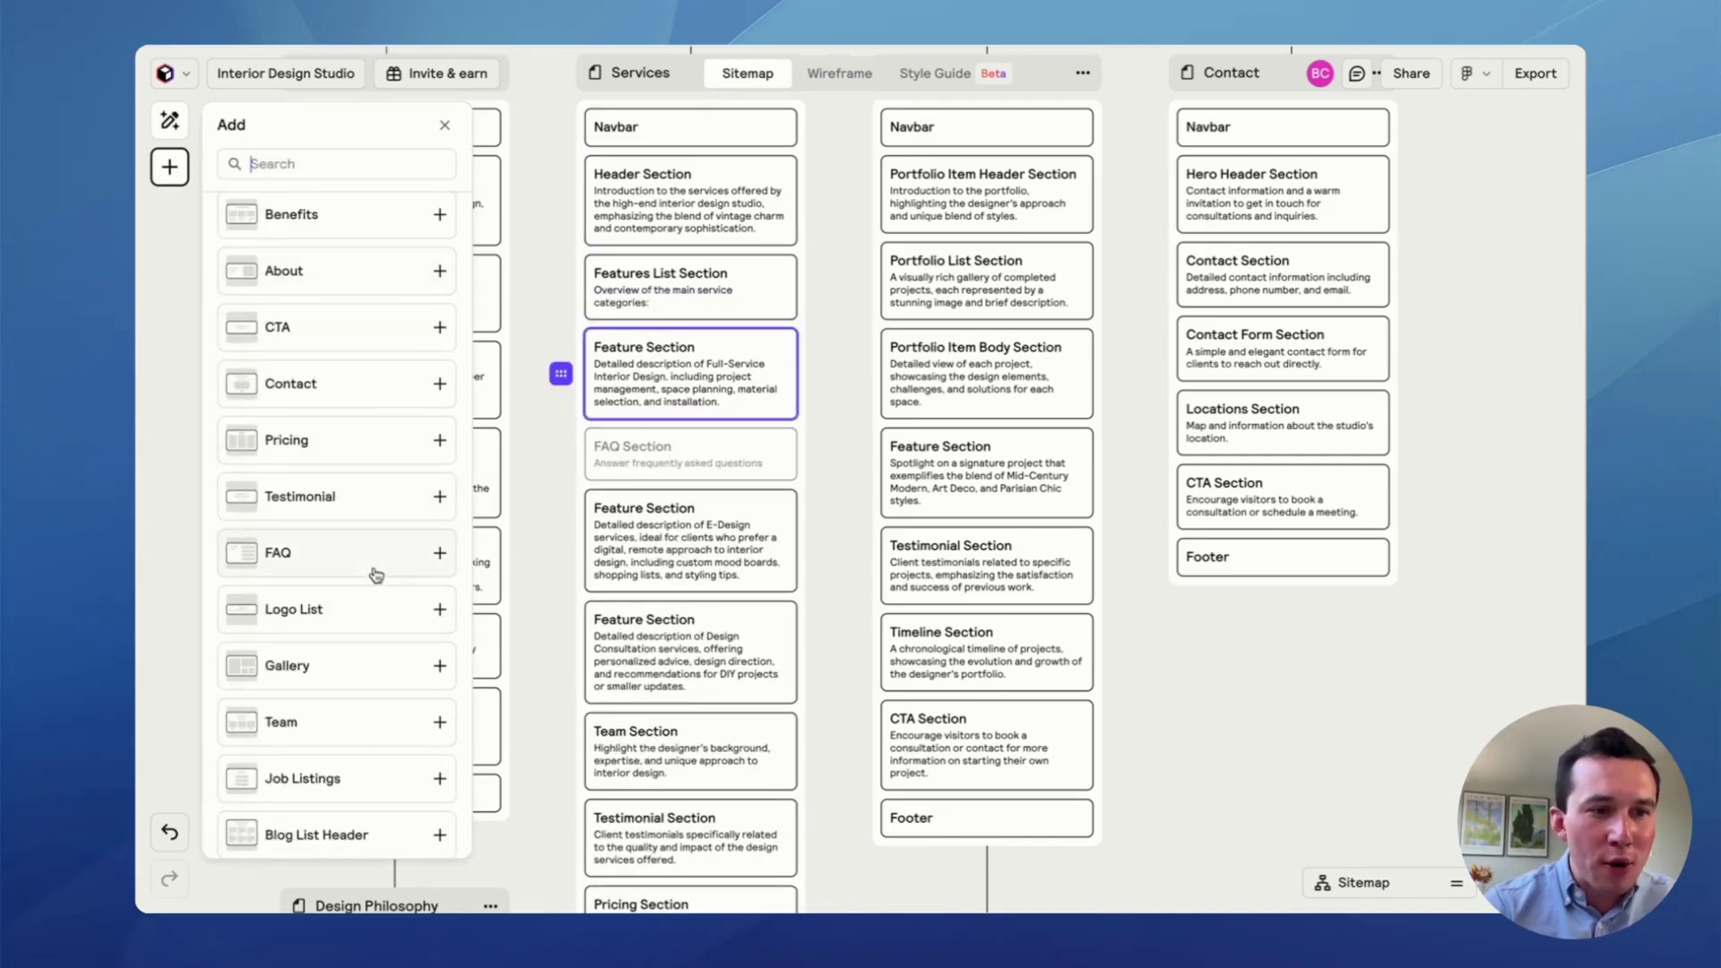
{"action": "scroll", "coordinate": [376, 576], "scroll_direction": "down", "scroll_amount": 3}
{"action": "left_click", "coordinate": [445, 125]}
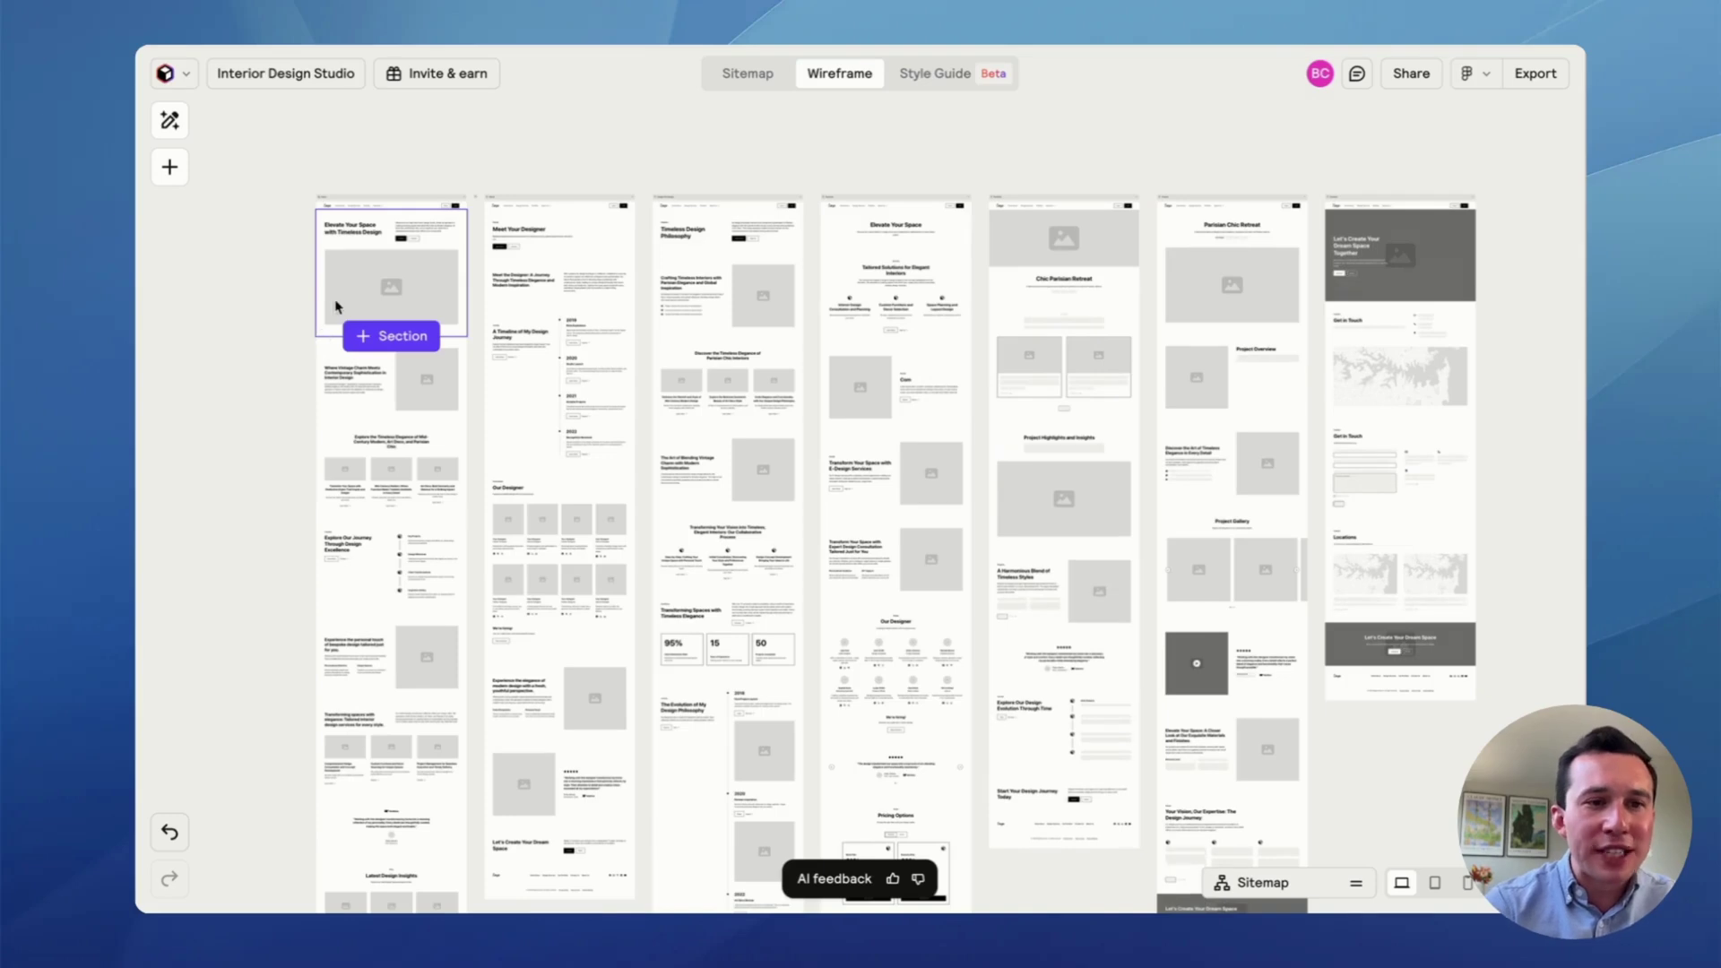
{"action": "scroll", "coordinate": [330, 298], "scroll_direction": "up", "scroll_amount": 5}
{"action": "scroll", "coordinate": [329, 298], "scroll_direction": "up", "scroll_amount": 8}
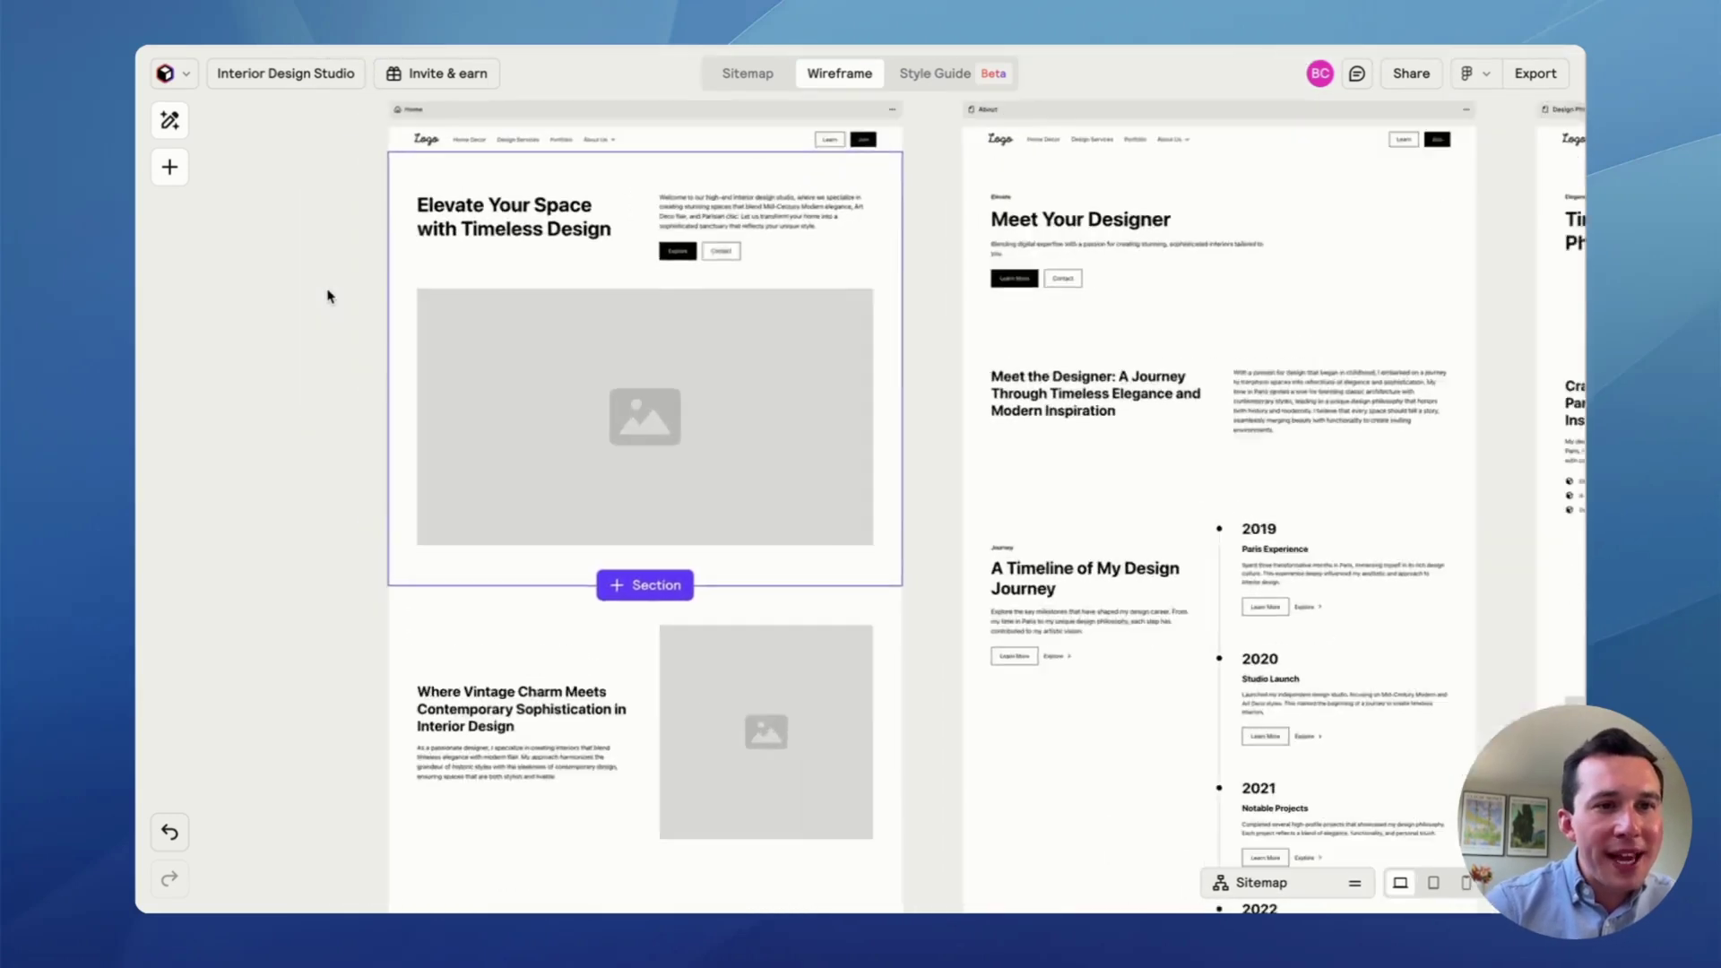
{"action": "scroll", "coordinate": [753, 299], "scroll_direction": "up", "scroll_amount": 5}
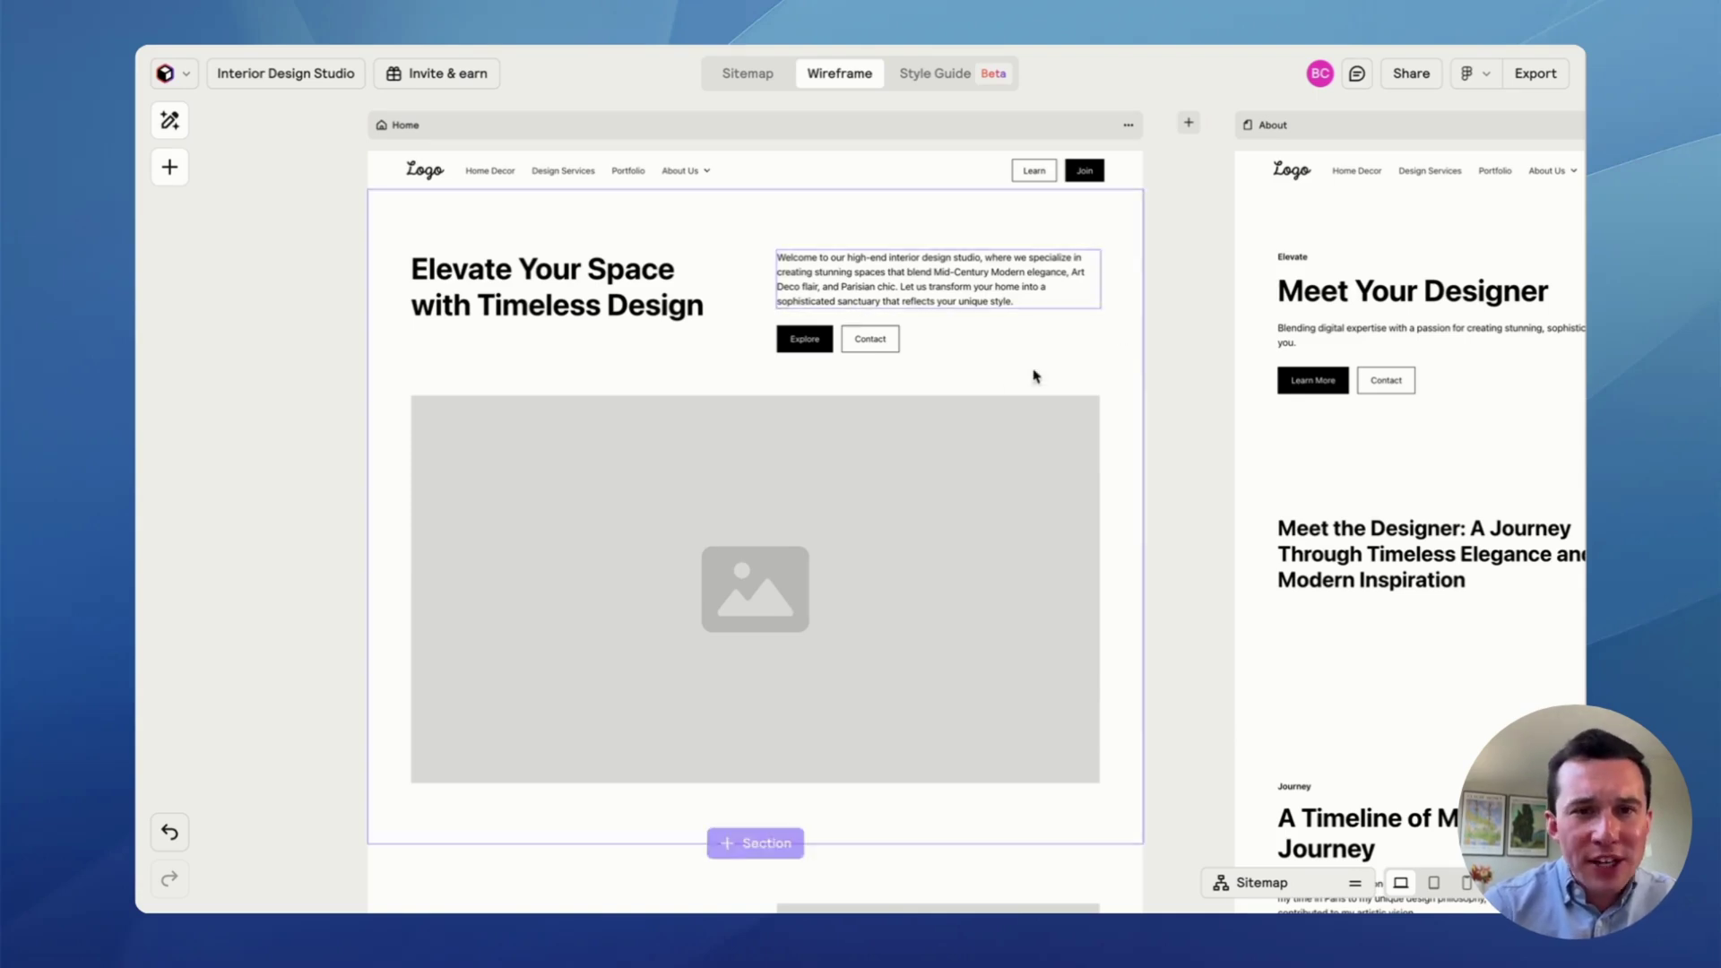
{"action": "scroll", "coordinate": [950, 332], "scroll_direction": "up", "scroll_amount": 3}
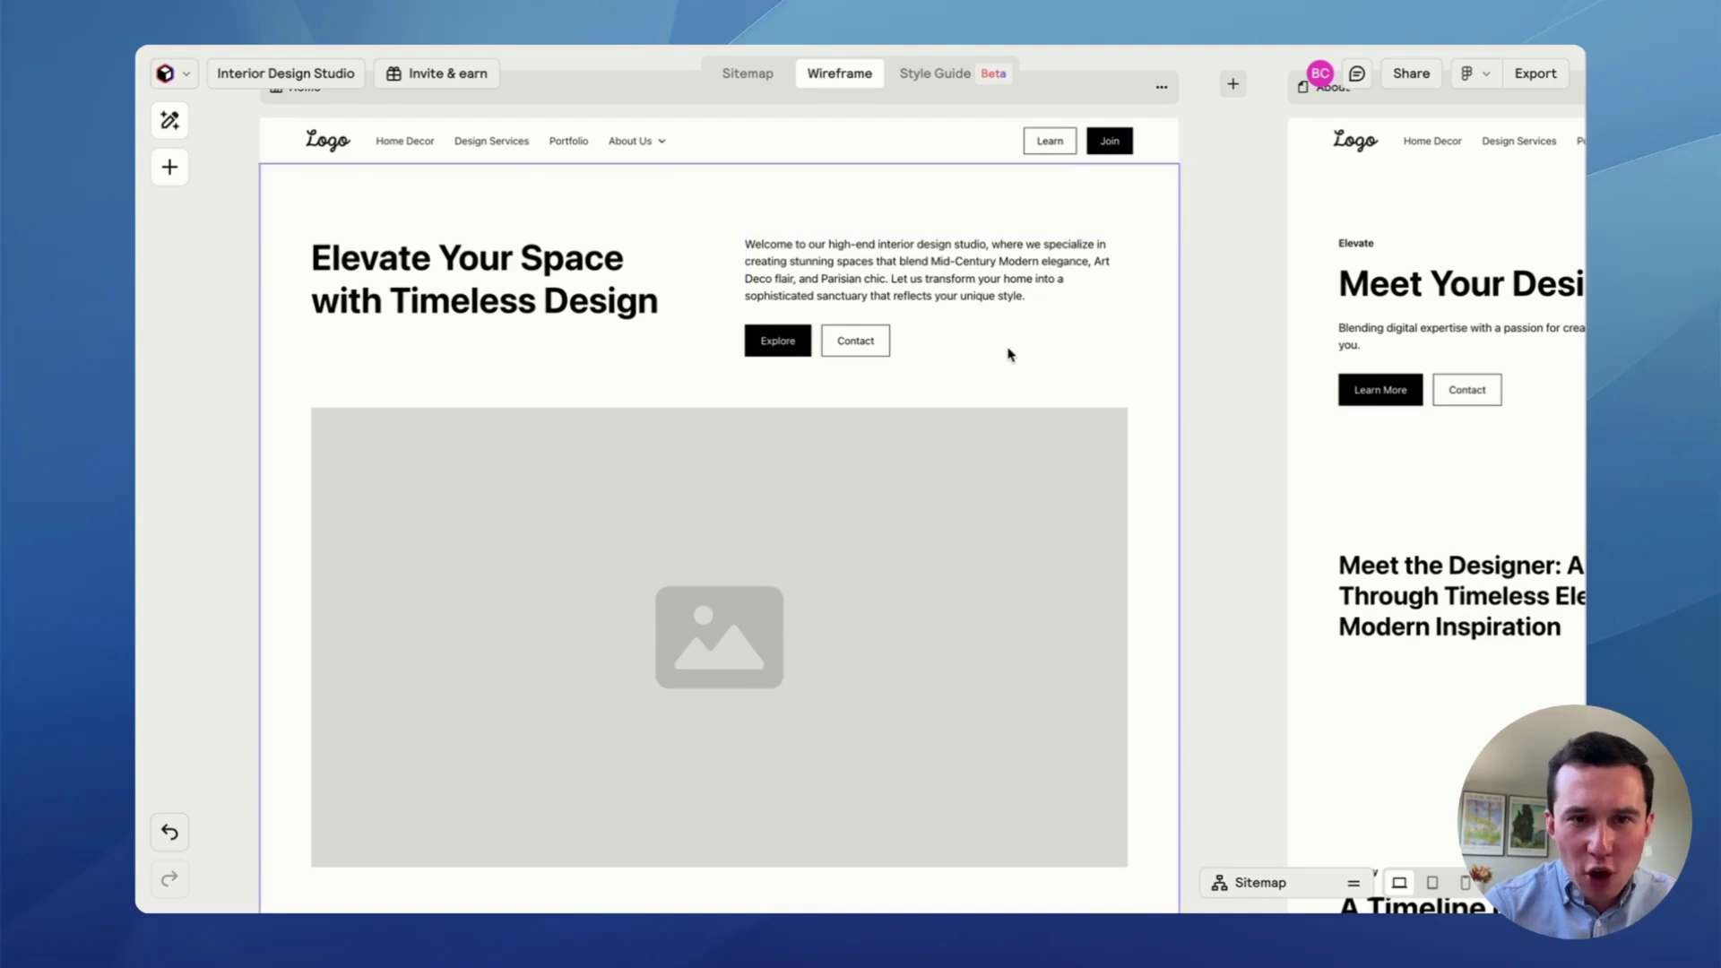
{"action": "scroll", "coordinate": [1008, 353], "scroll_direction": "down", "scroll_amount": 6}
{"action": "scroll", "coordinate": [1008, 353], "scroll_direction": "down", "scroll_amount": 8}
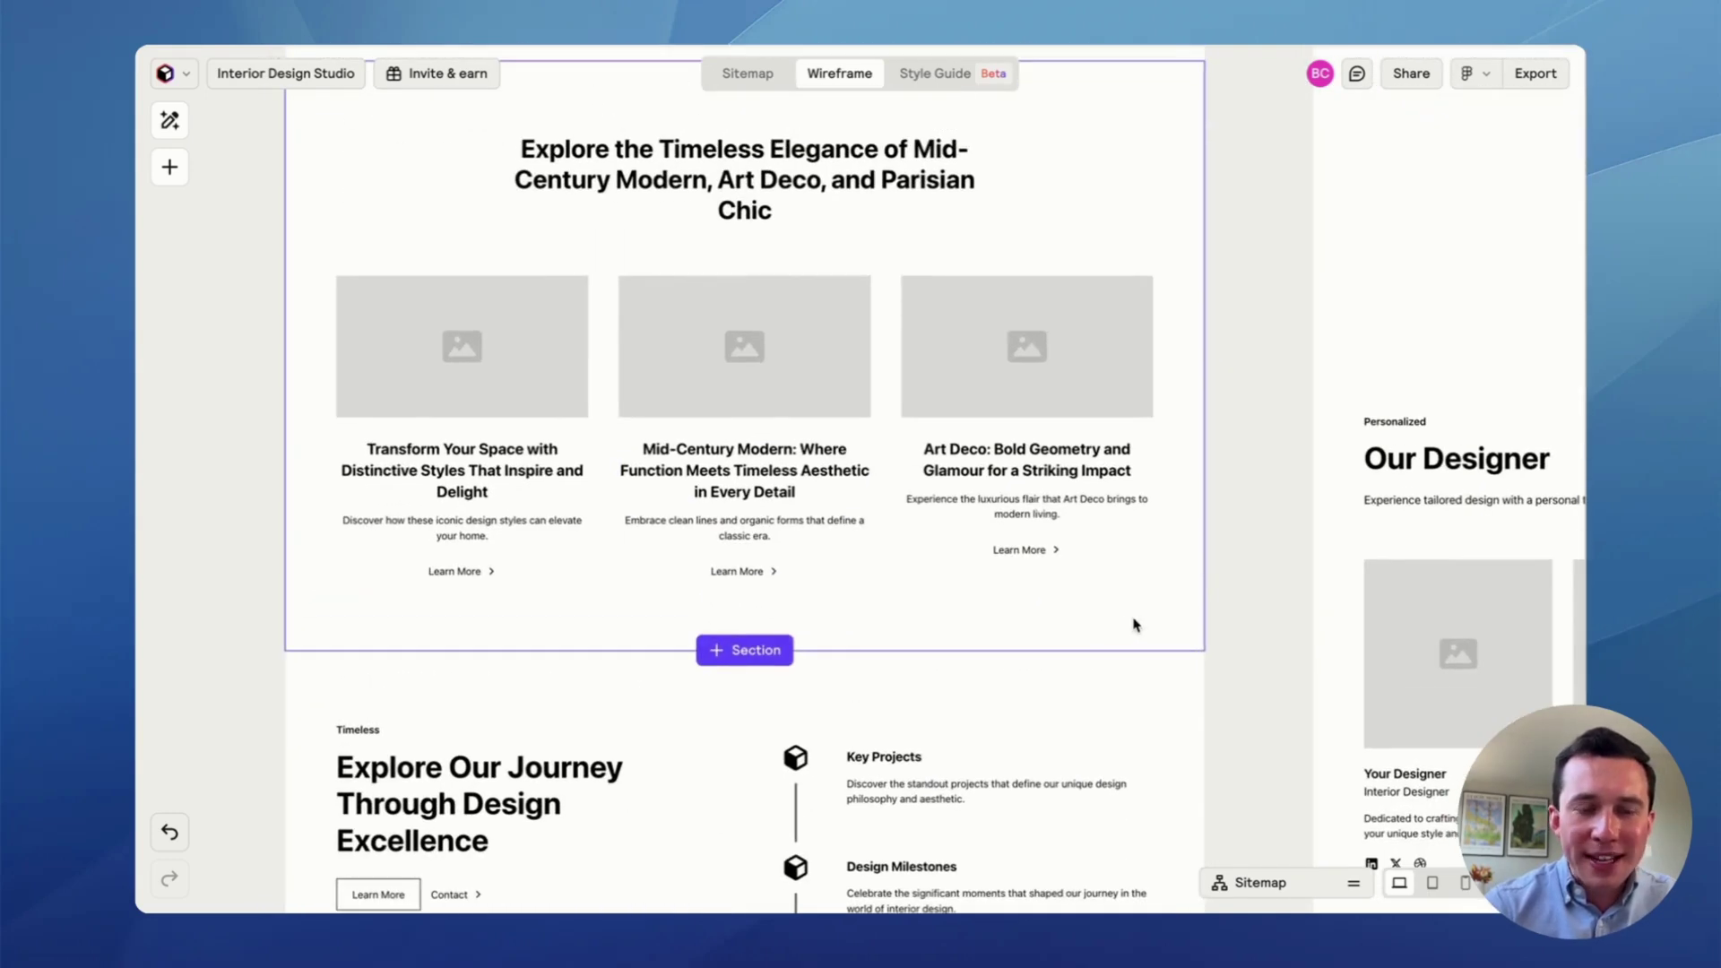
{"action": "scroll", "coordinate": [1136, 624], "scroll_direction": "down", "scroll_amount": 5}
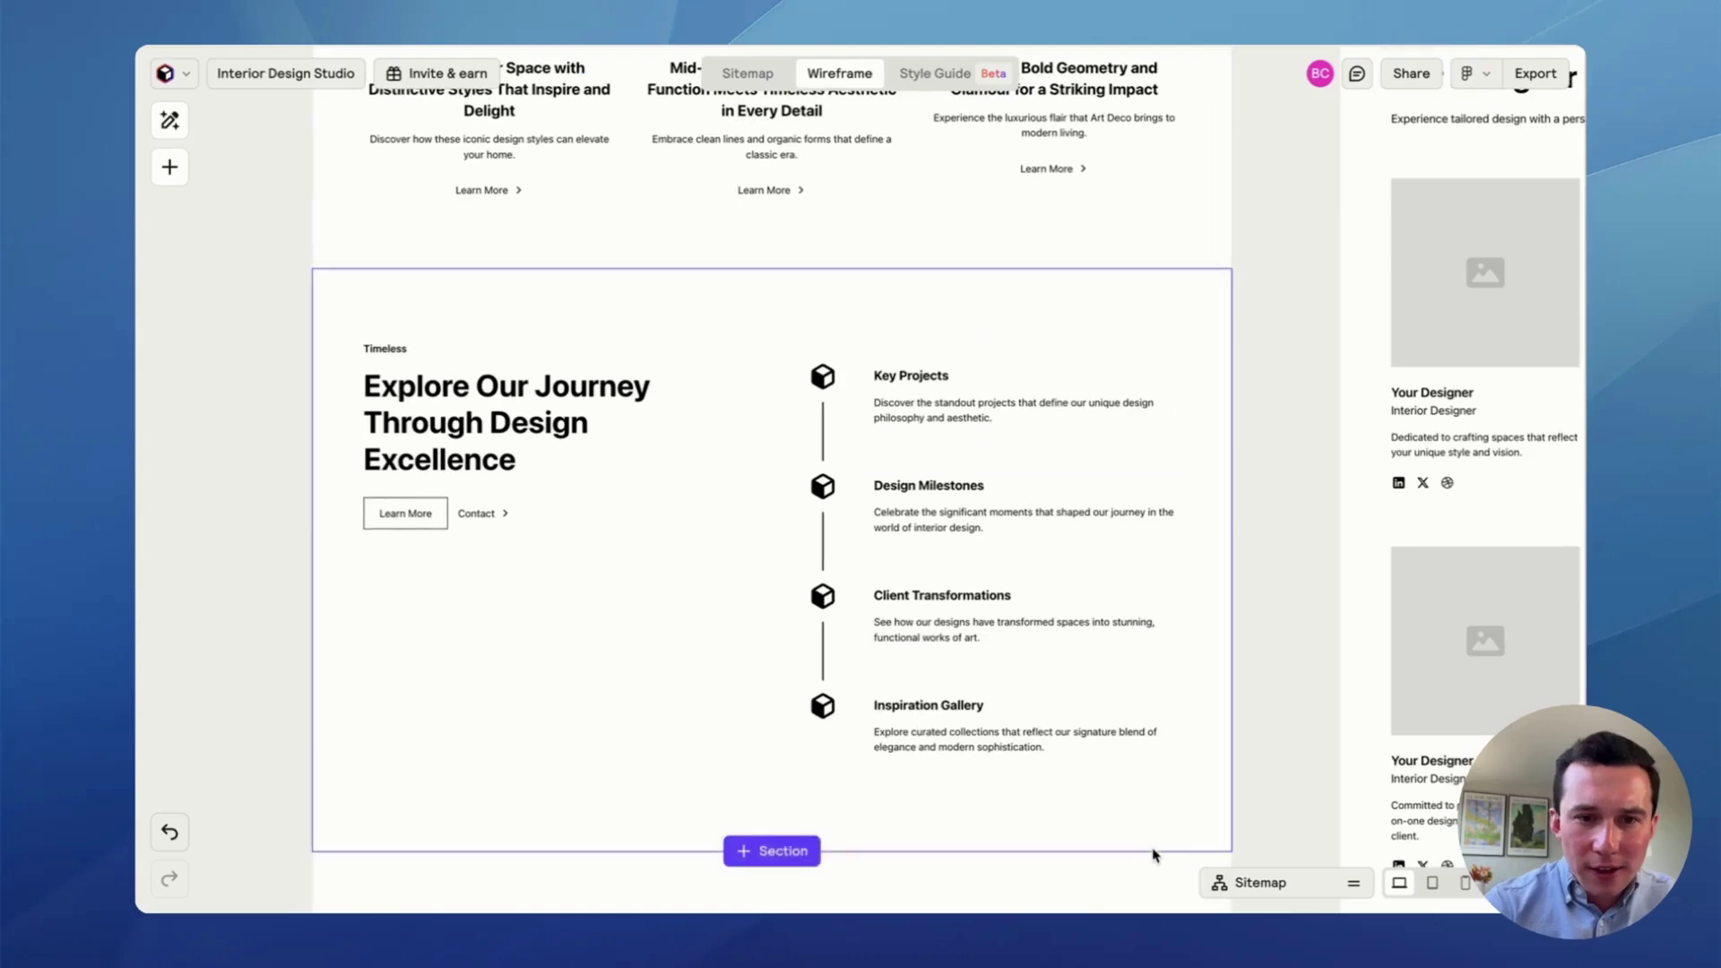
{"action": "scroll", "coordinate": [1158, 835], "scroll_direction": "down", "scroll_amount": 6}
{"action": "scroll", "coordinate": [1158, 835], "scroll_direction": "down", "scroll_amount": 2}
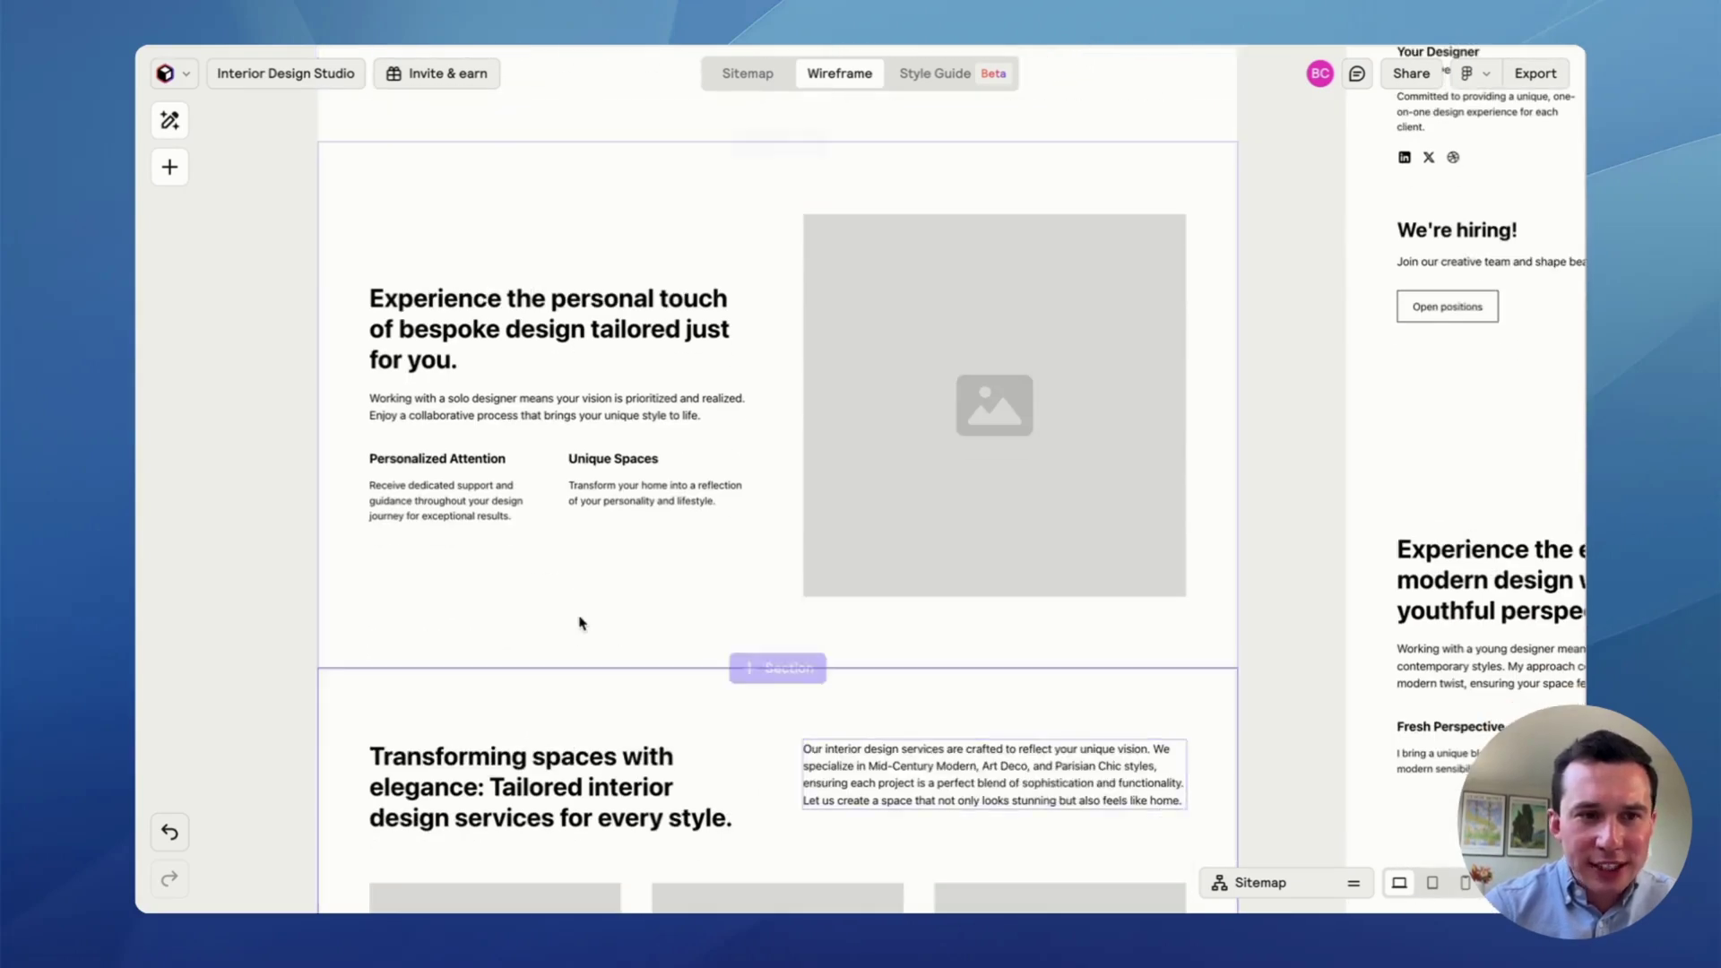
{"action": "scroll", "coordinate": [709, 578], "scroll_direction": "down", "scroll_amount": 10}
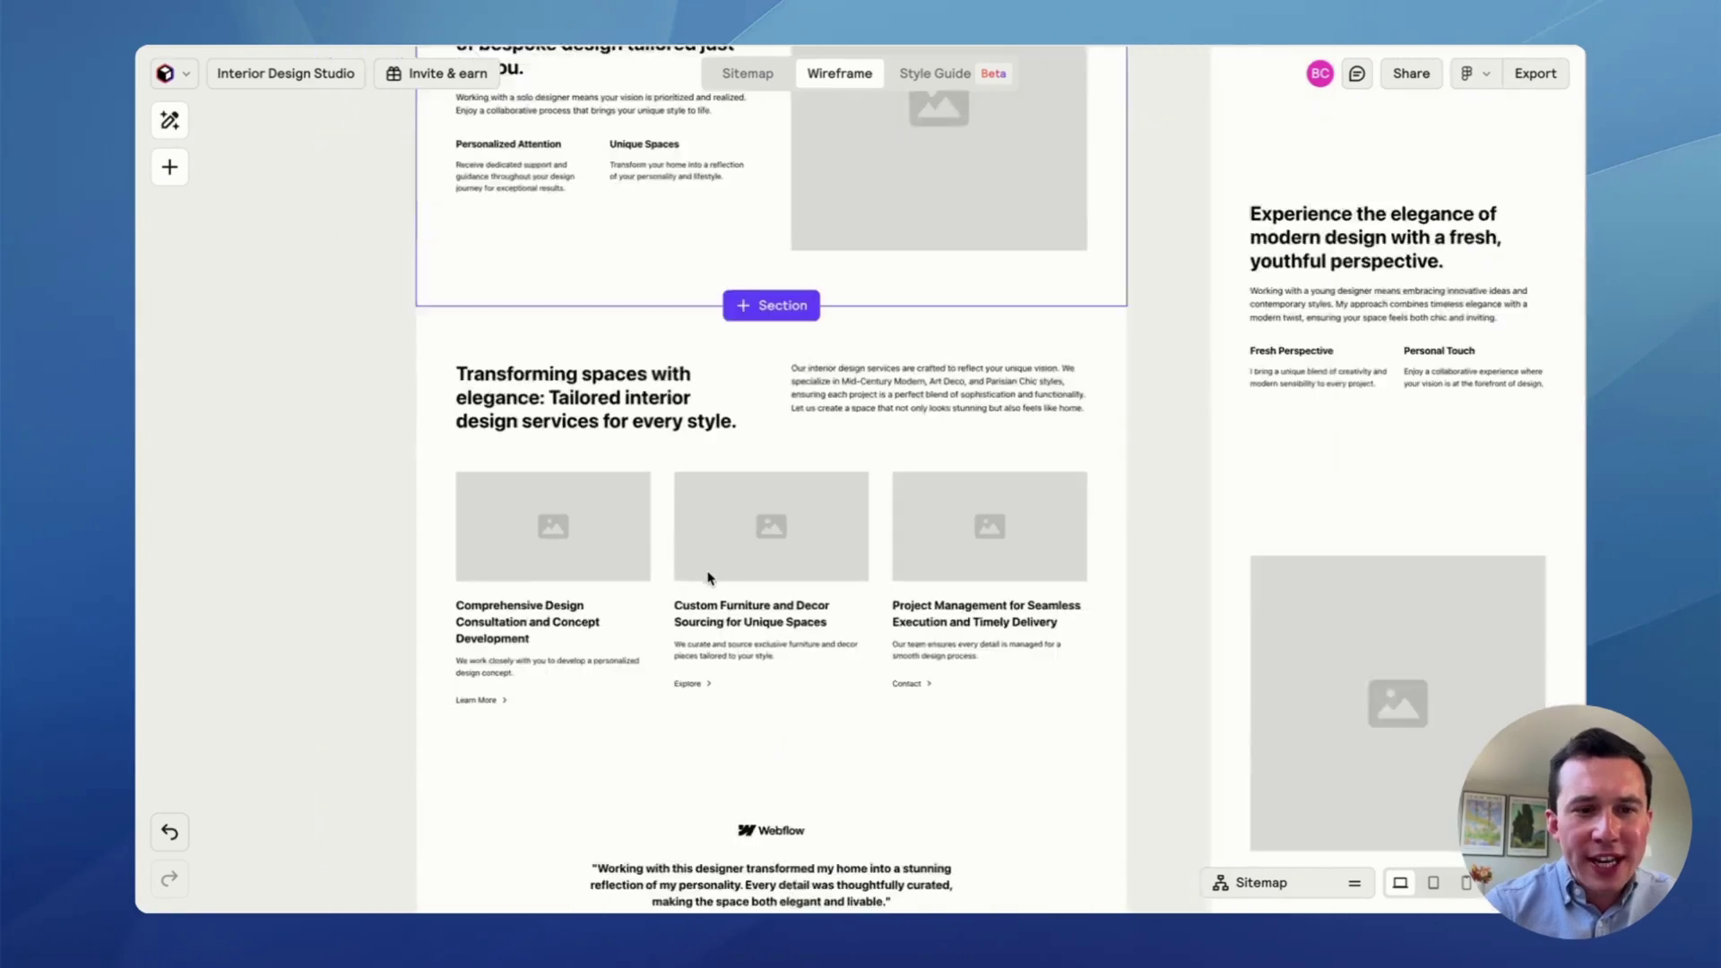
{"action": "scroll", "coordinate": [899, 672], "scroll_direction": "down", "scroll_amount": 5}
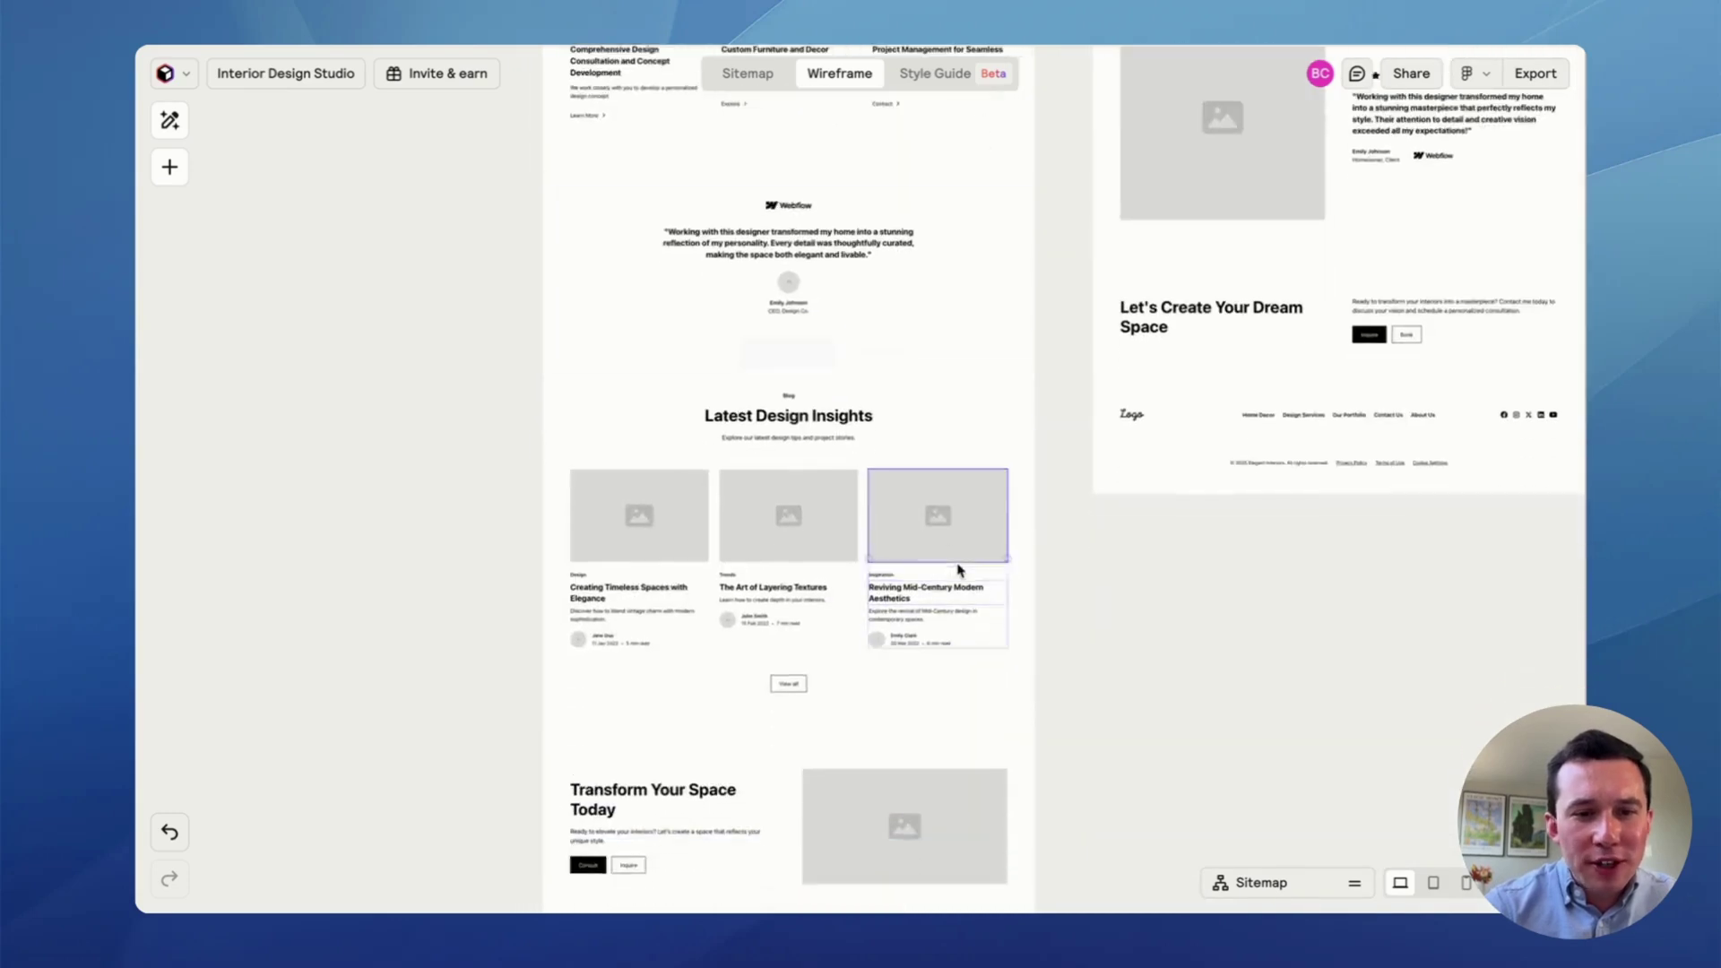
{"action": "scroll", "coordinate": [1075, 574], "scroll_direction": "down", "scroll_amount": 3}
{"action": "scroll", "coordinate": [1045, 551], "scroll_direction": "up", "scroll_amount": 15}
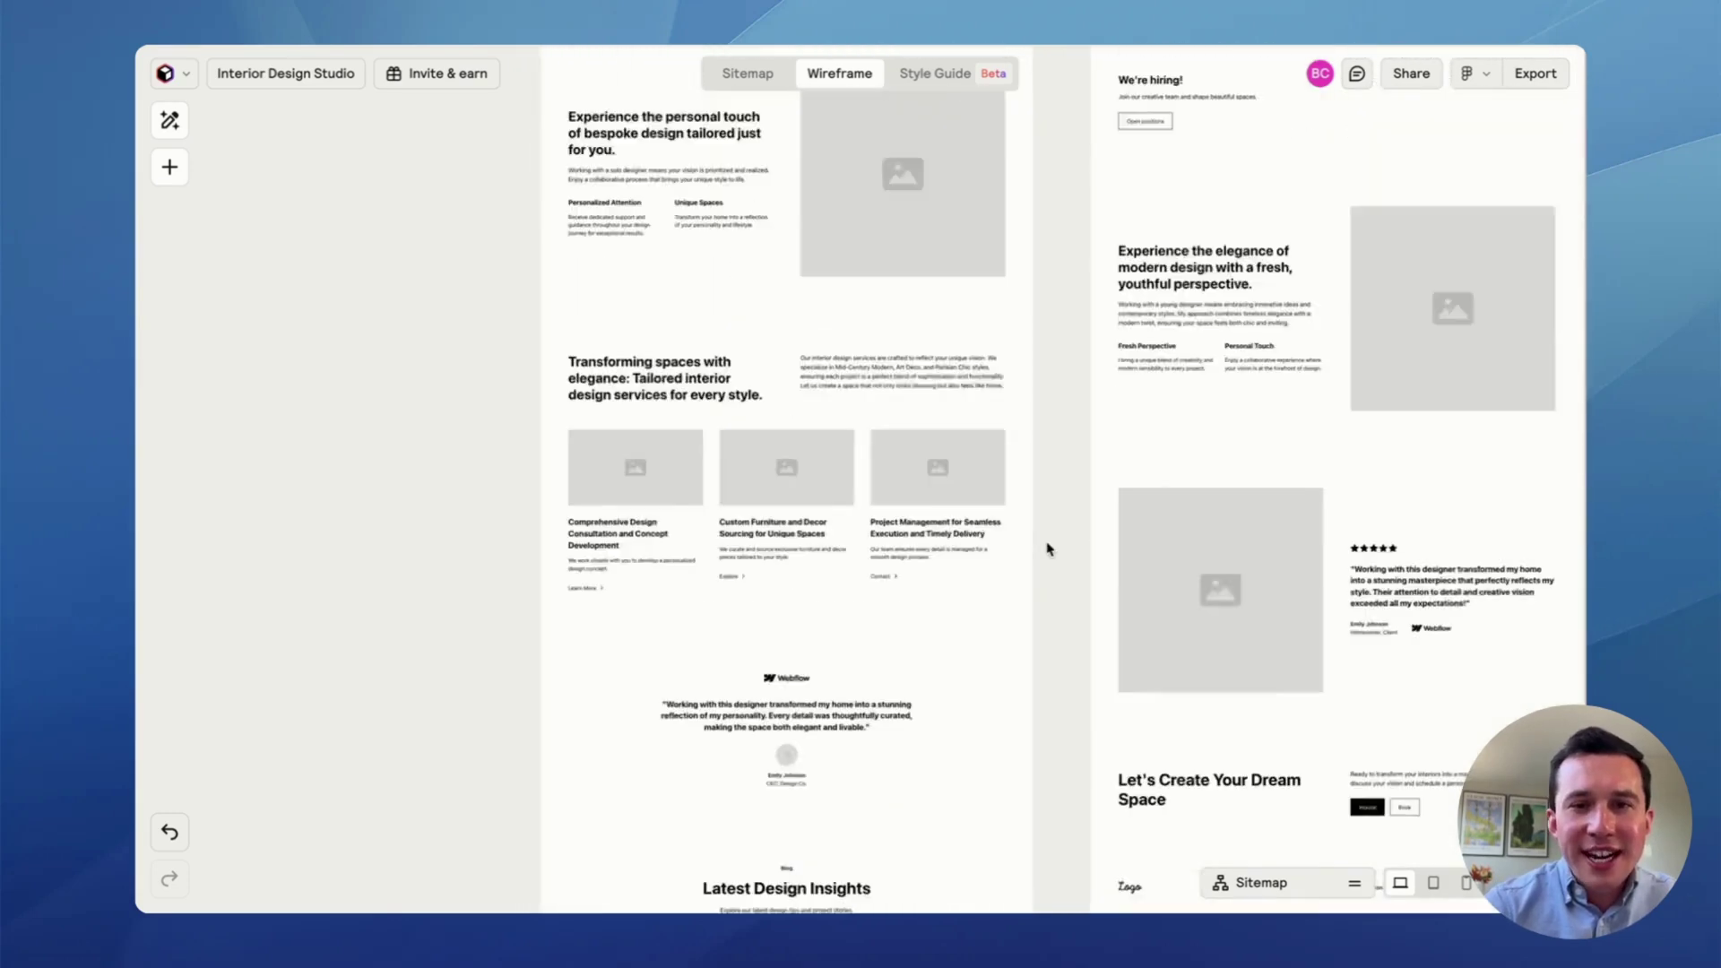
{"action": "scroll", "coordinate": [1049, 538], "scroll_direction": "up", "scroll_amount": 10}
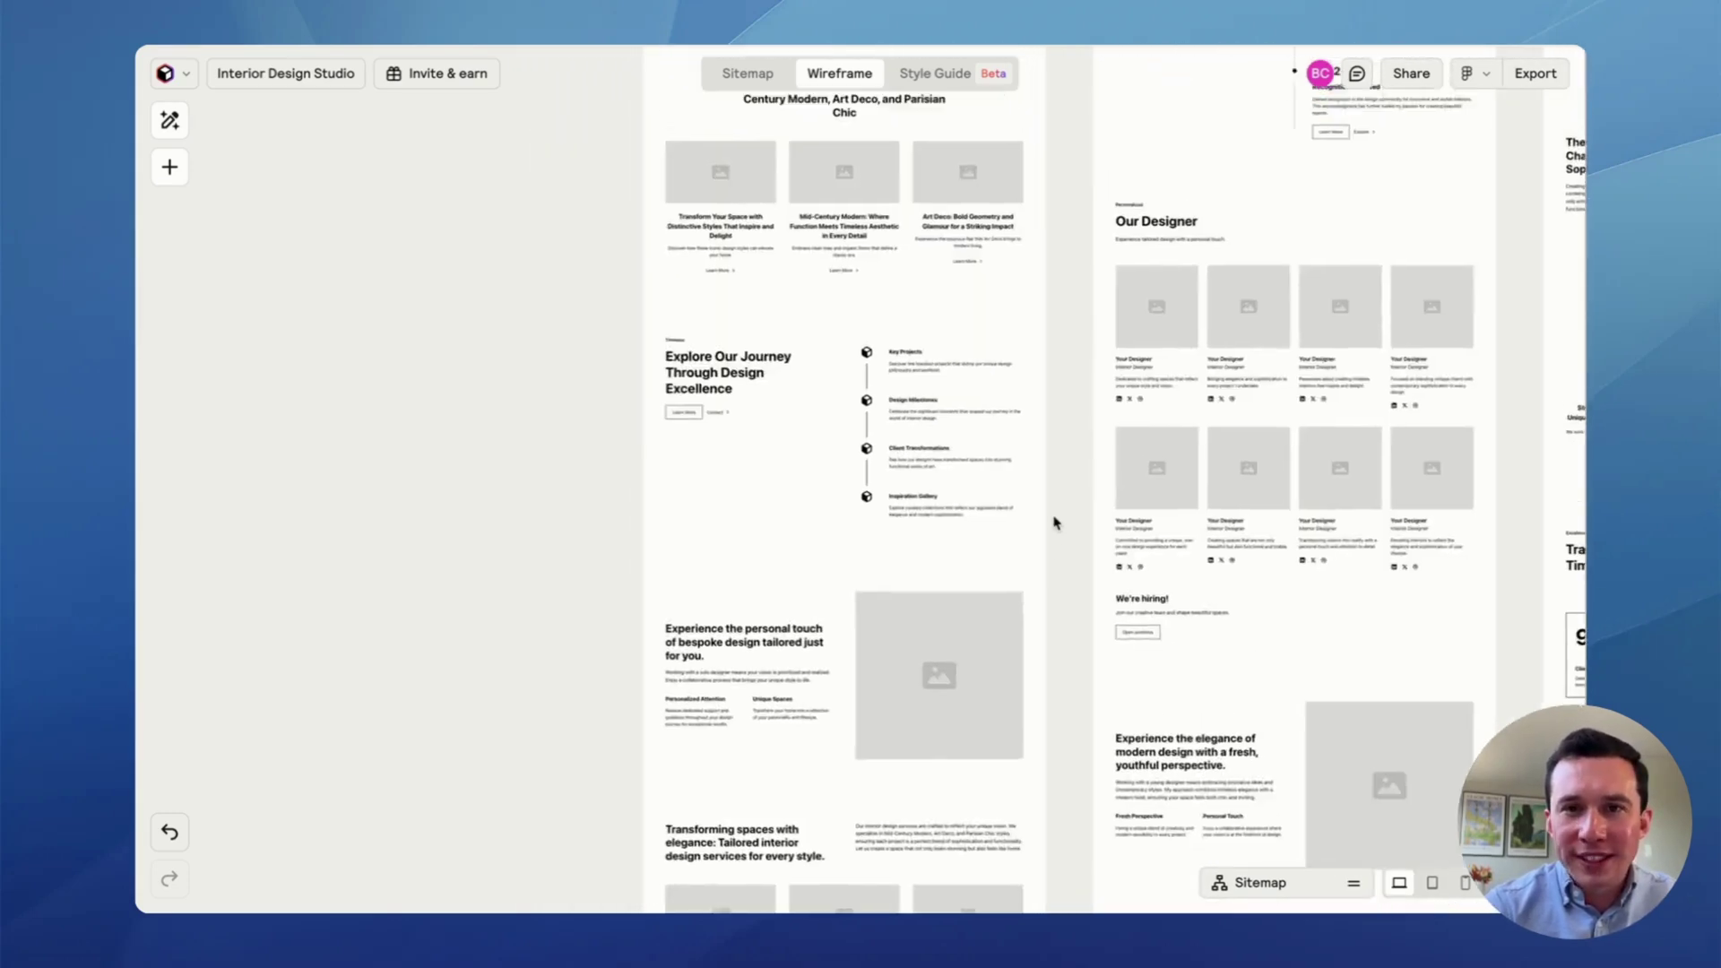
{"action": "scroll", "coordinate": [1054, 522], "scroll_direction": "up", "scroll_amount": 8}
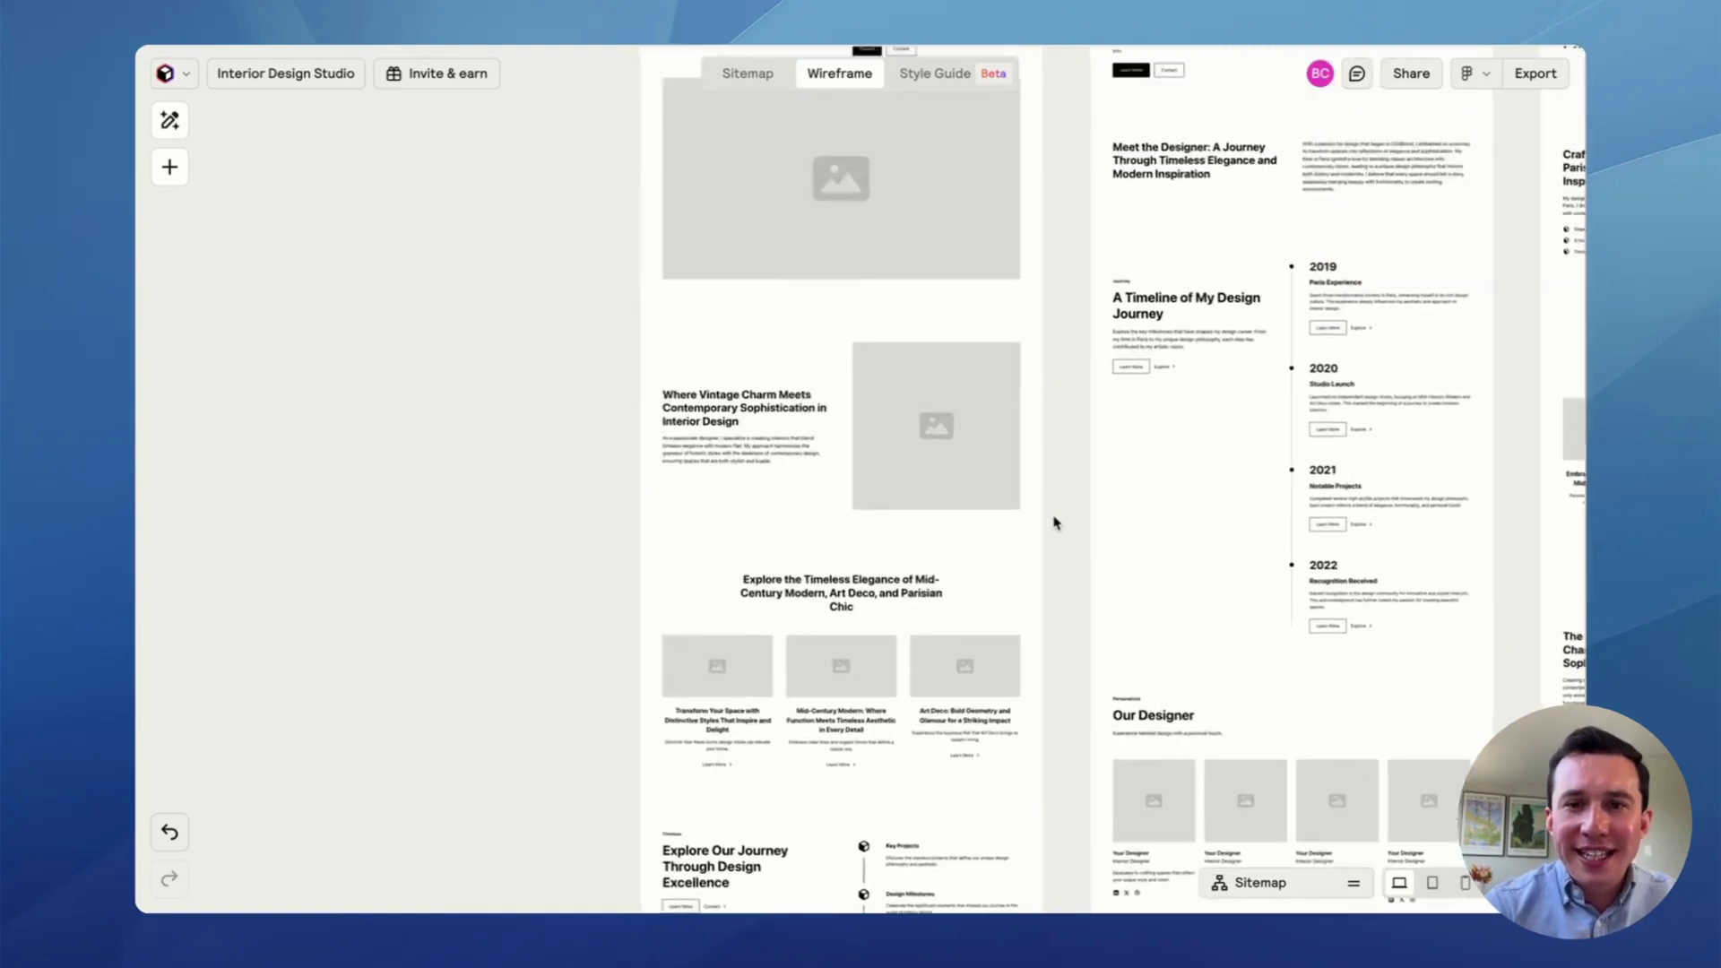
{"action": "scroll", "coordinate": [1248, 144], "scroll_direction": "right", "scroll_amount": 7}
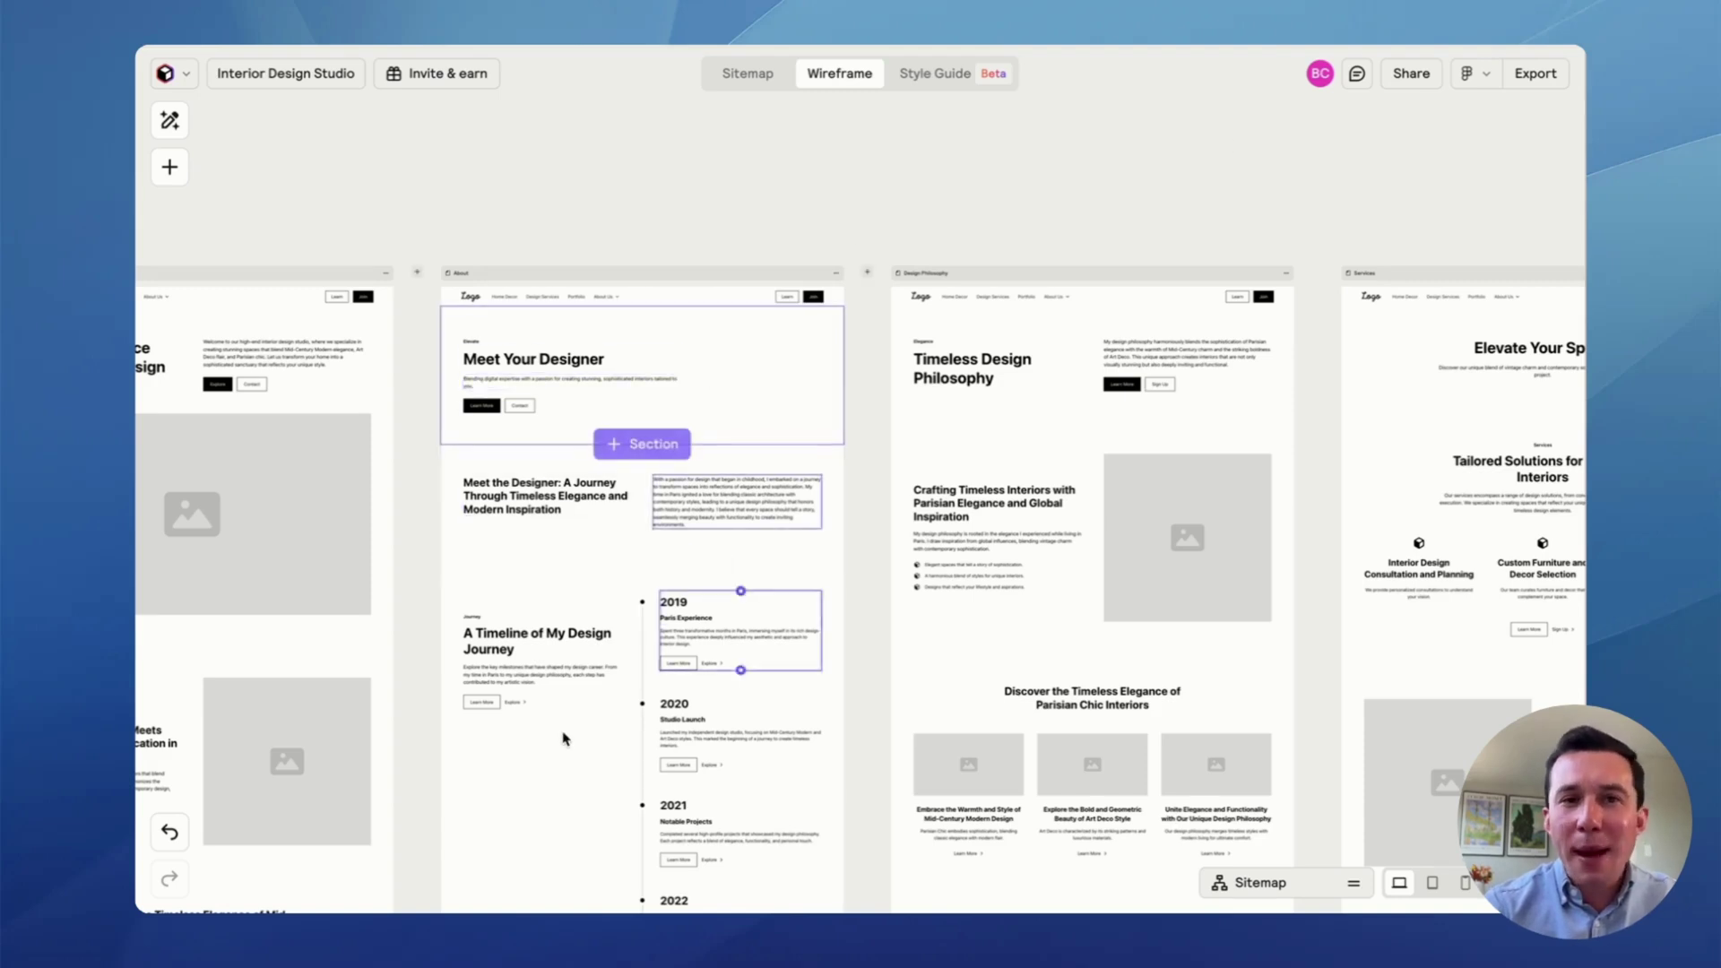
{"action": "scroll", "coordinate": [681, 403], "scroll_direction": "down", "scroll_amount": 3}
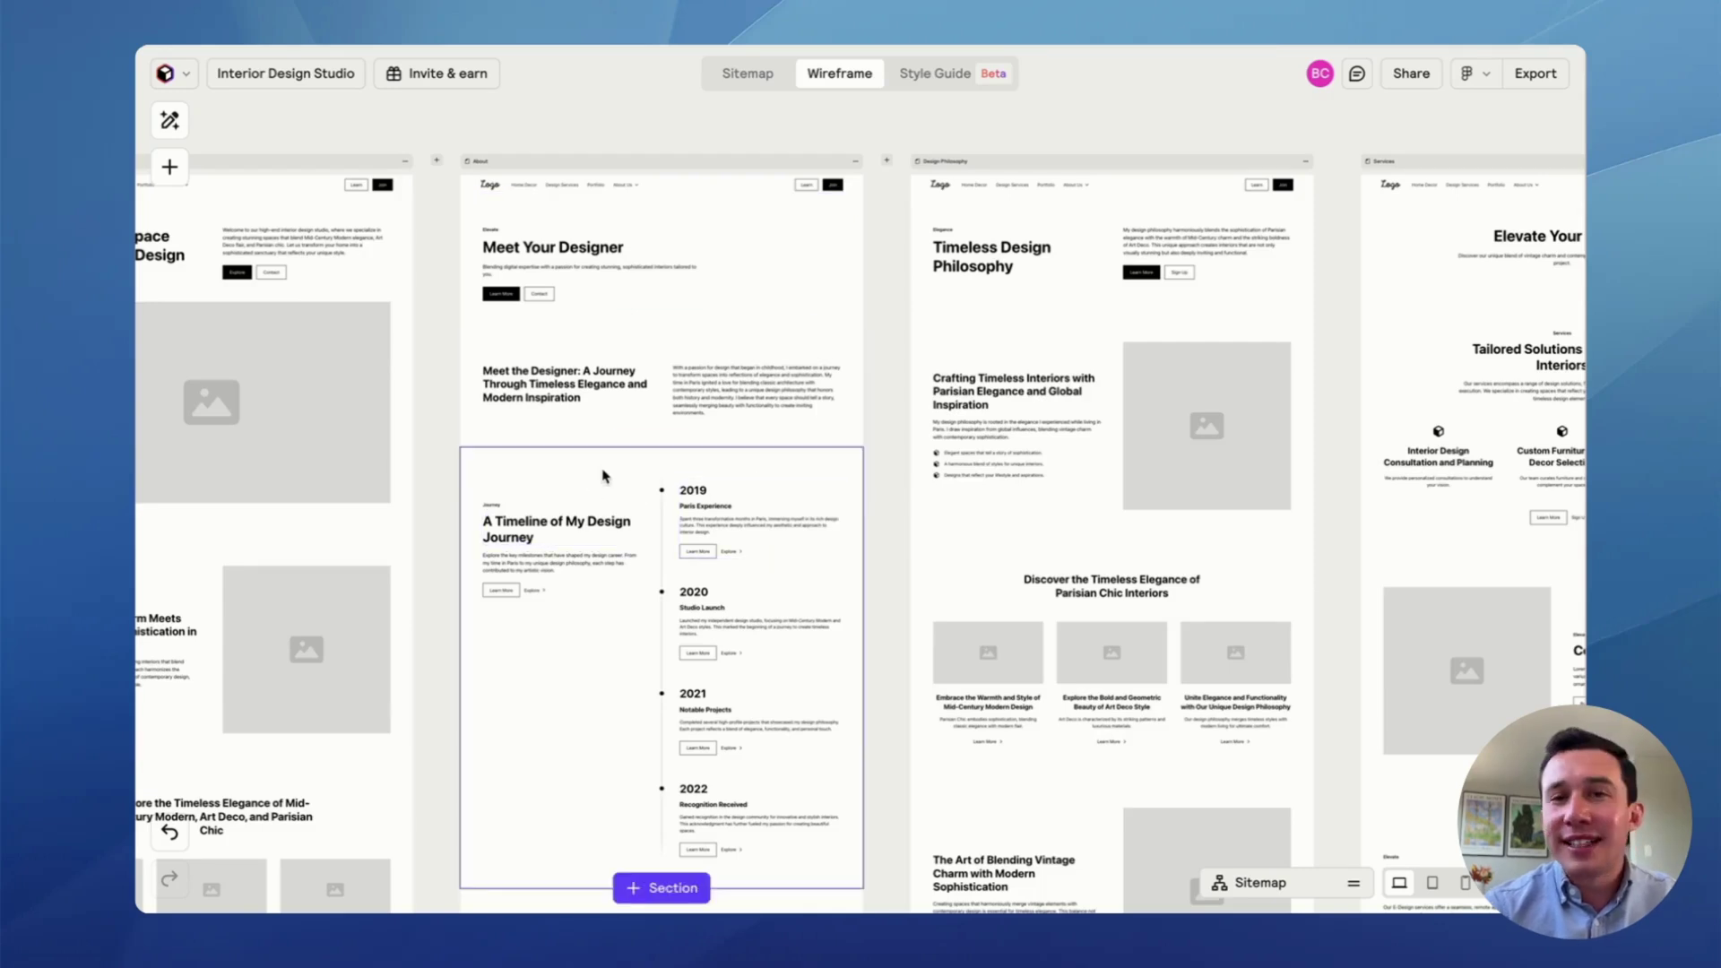
{"action": "scroll", "coordinate": [549, 472], "scroll_direction": "down", "scroll_amount": 3}
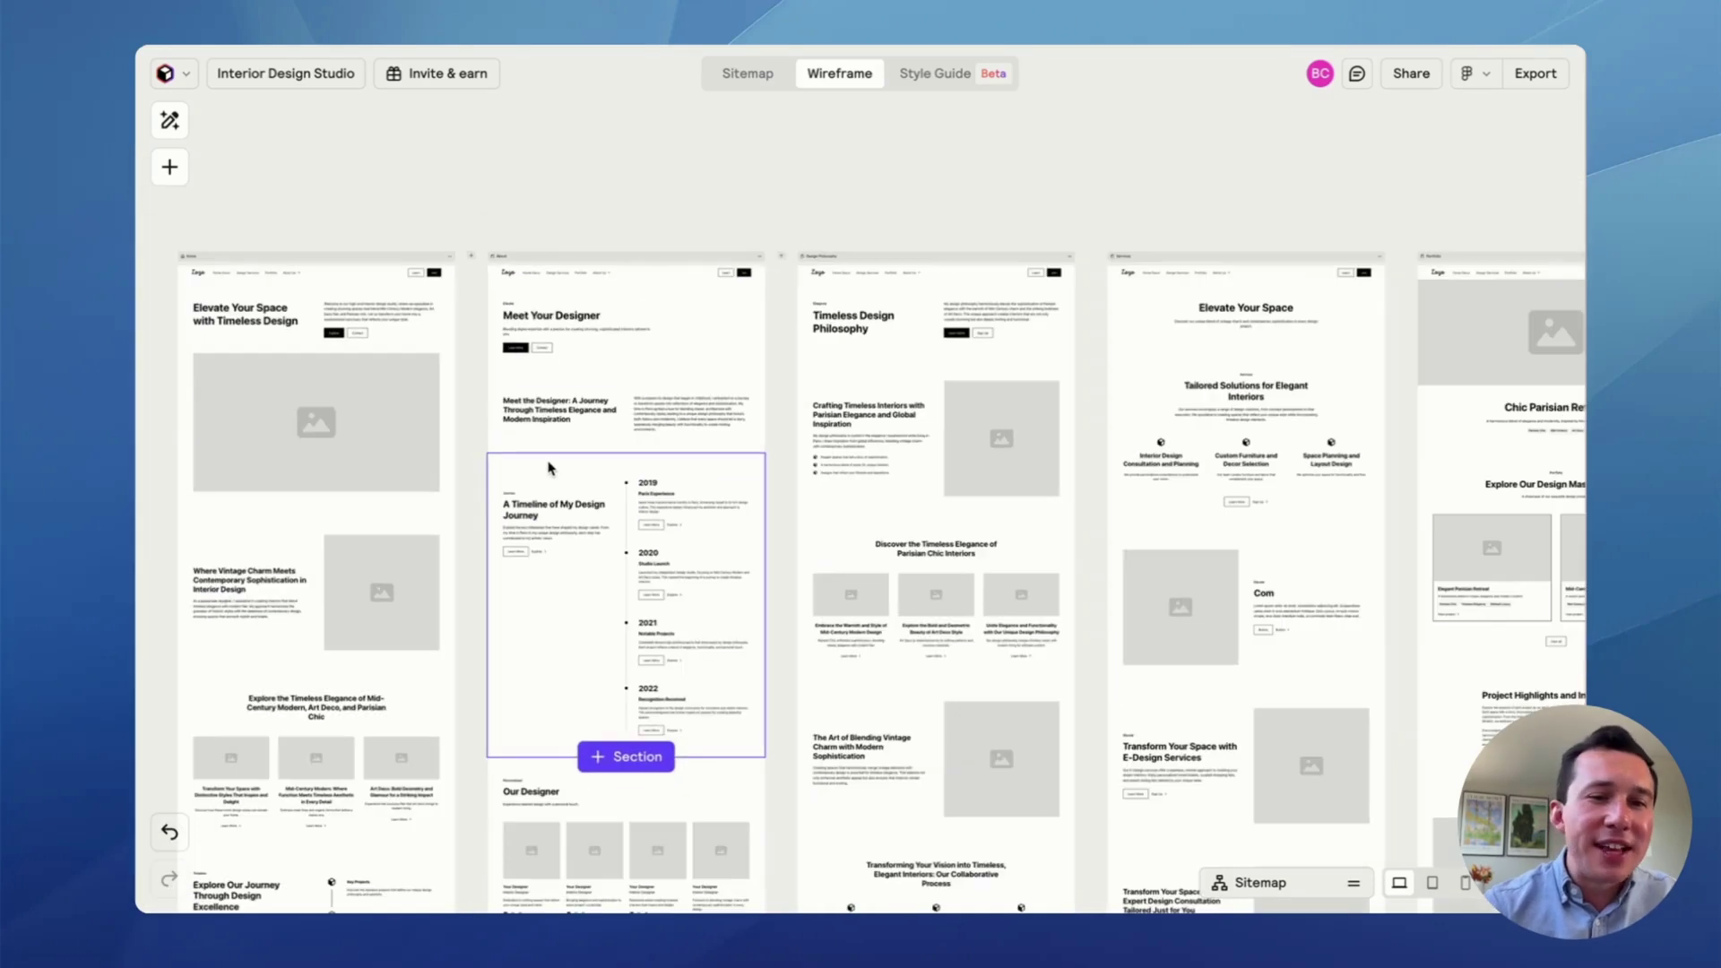
{"action": "scroll", "coordinate": [806, 269], "scroll_direction": "down", "scroll_amount": 2}
{"action": "scroll", "coordinate": [813, 266], "scroll_direction": "down", "scroll_amount": 2}
{"action": "scroll", "coordinate": [813, 266], "scroll_direction": "right", "scroll_amount": 3}
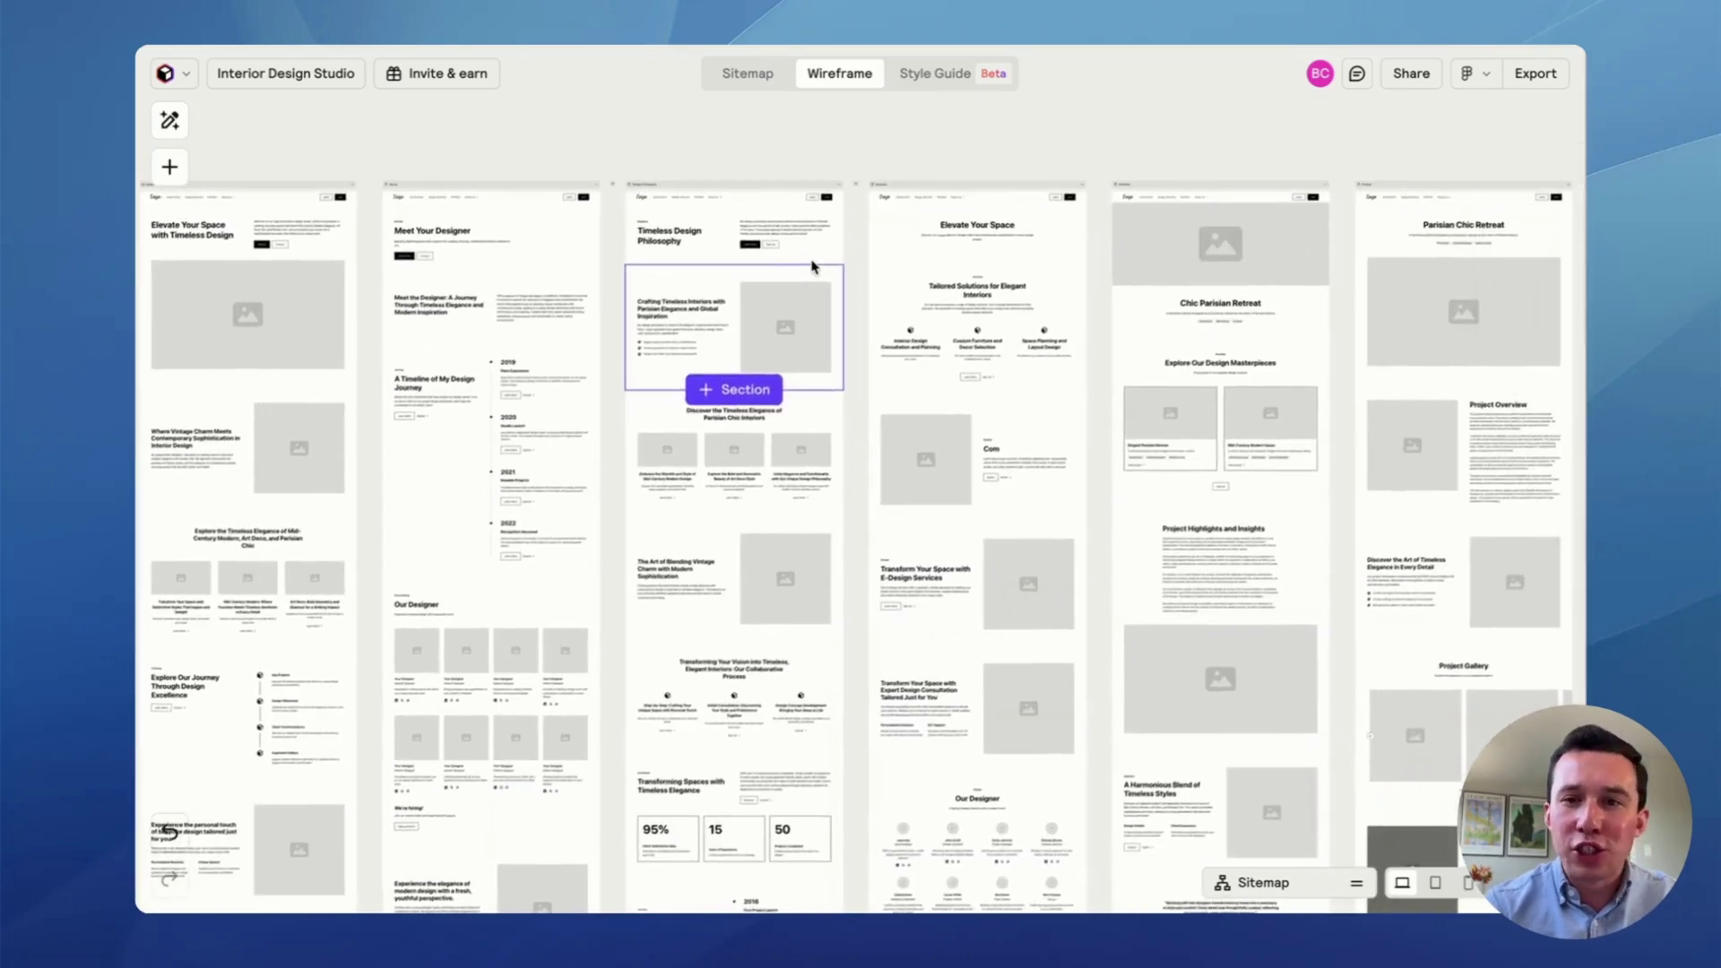
{"action": "scroll", "coordinate": [1102, 126], "scroll_direction": "right", "scroll_amount": 7}
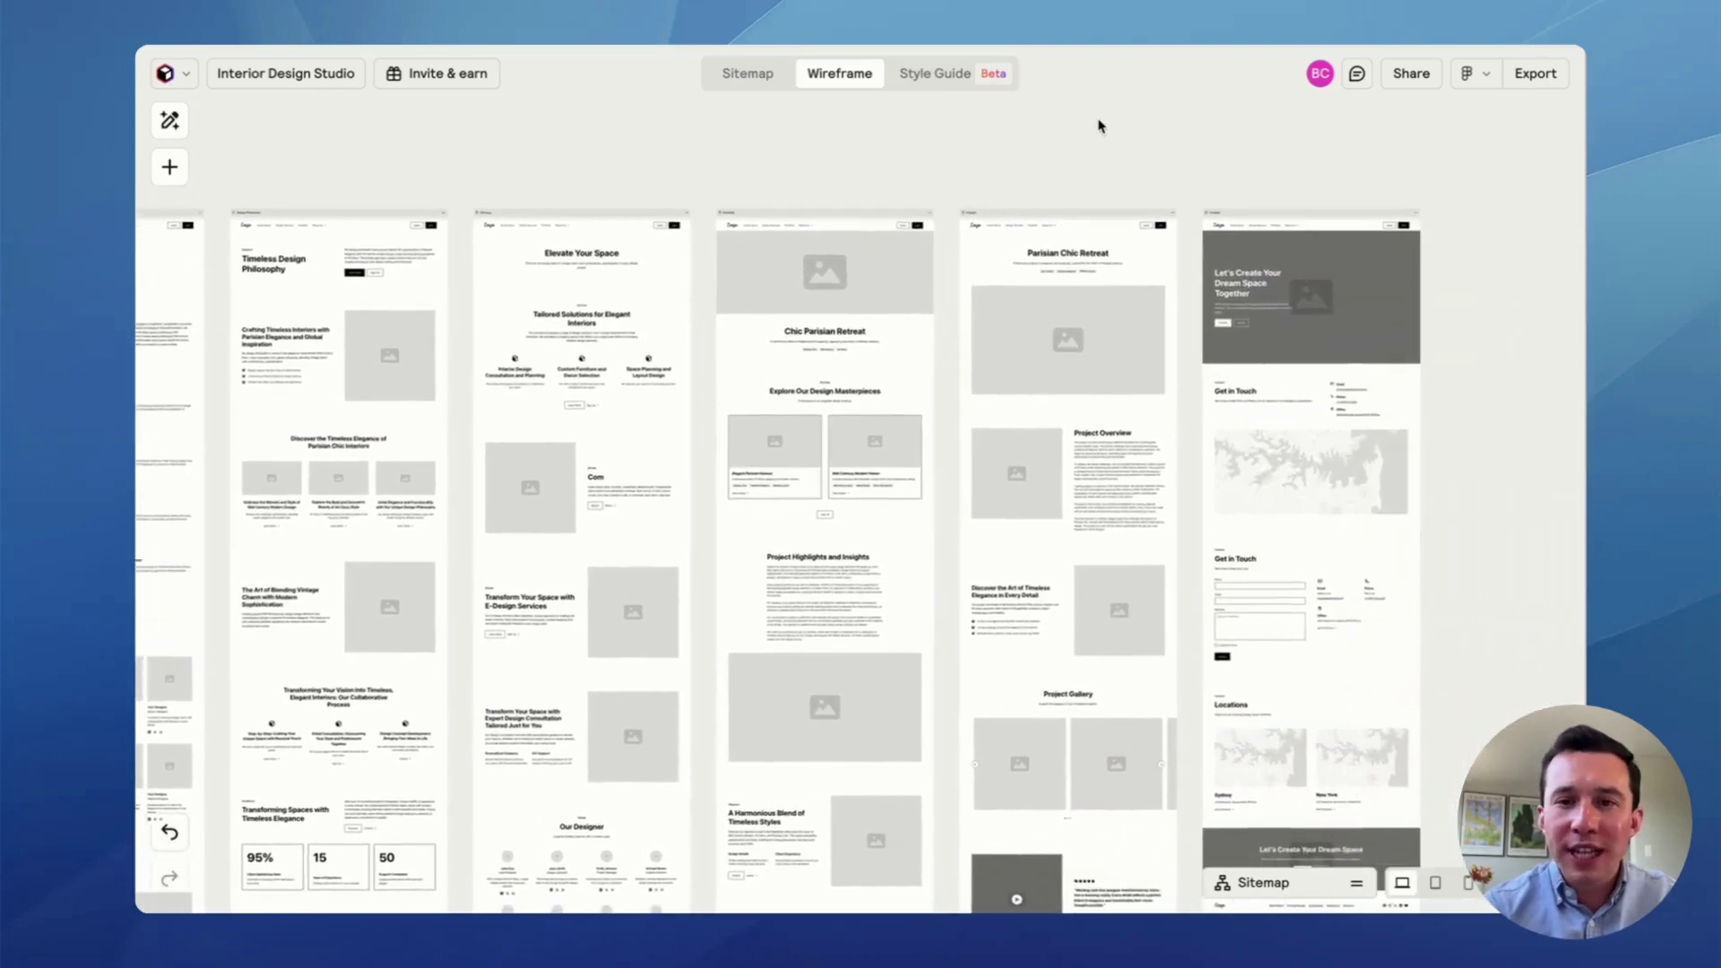
{"action": "scroll", "coordinate": [1549, 335], "scroll_direction": "down", "scroll_amount": 4}
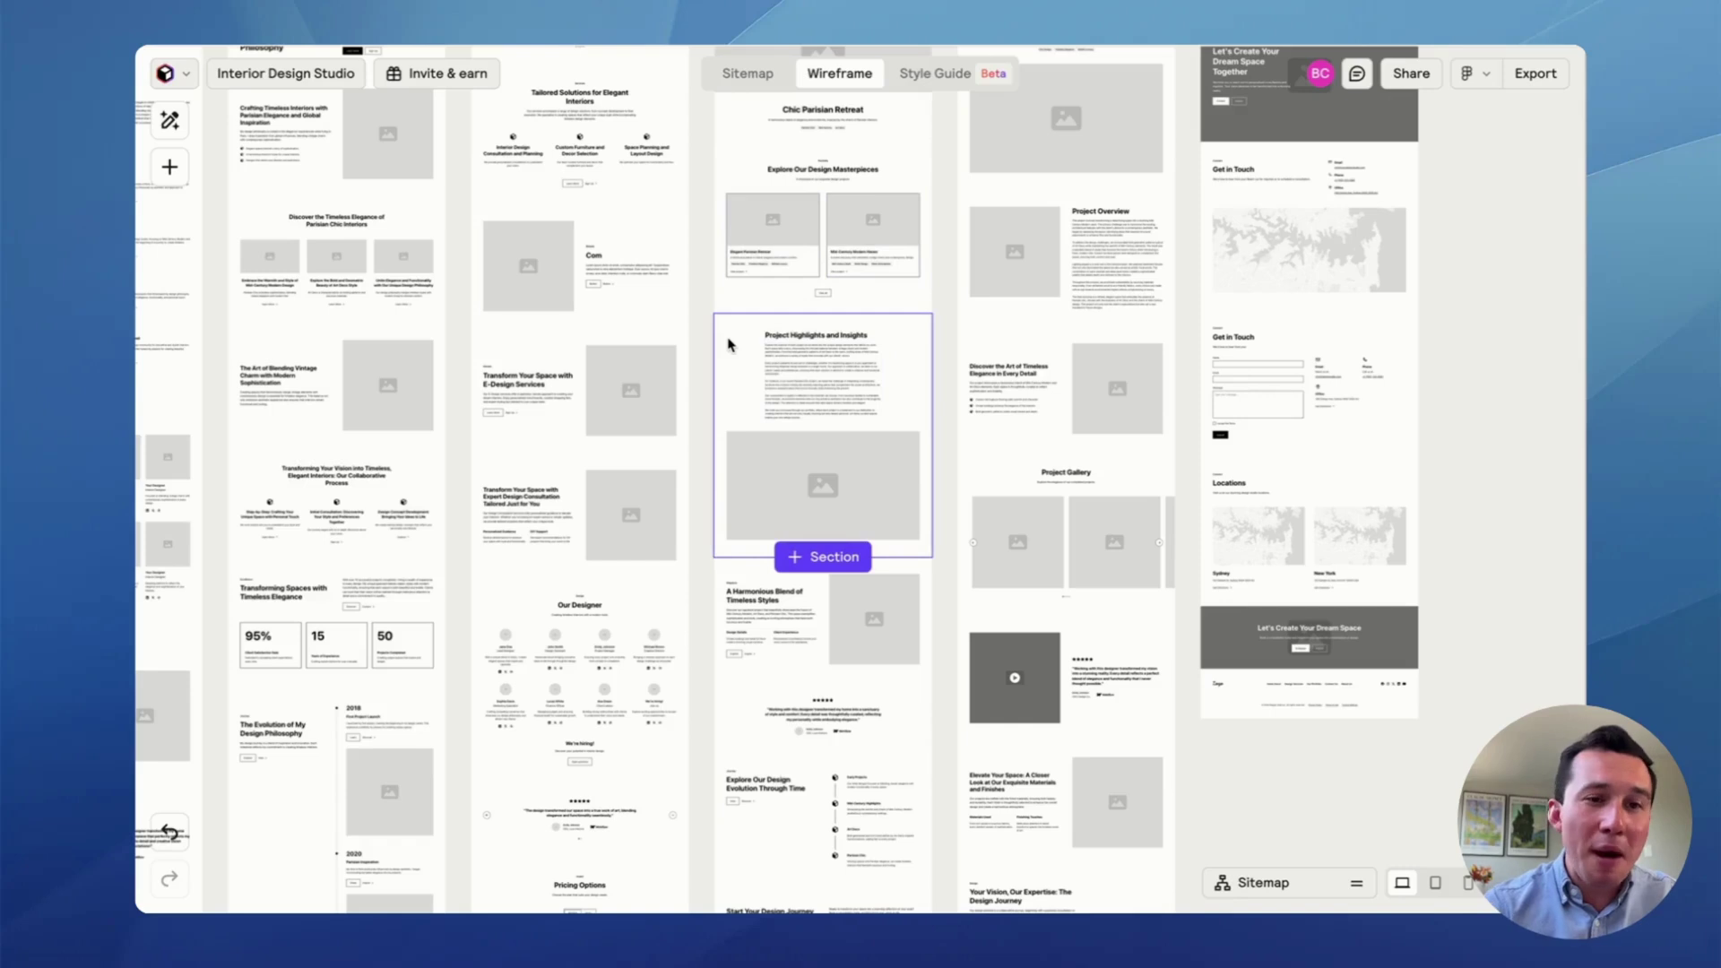
{"action": "scroll", "coordinate": [729, 345], "scroll_direction": "left", "scroll_amount": 4}
{"action": "scroll", "coordinate": [729, 345], "scroll_direction": "down", "scroll_amount": 1}
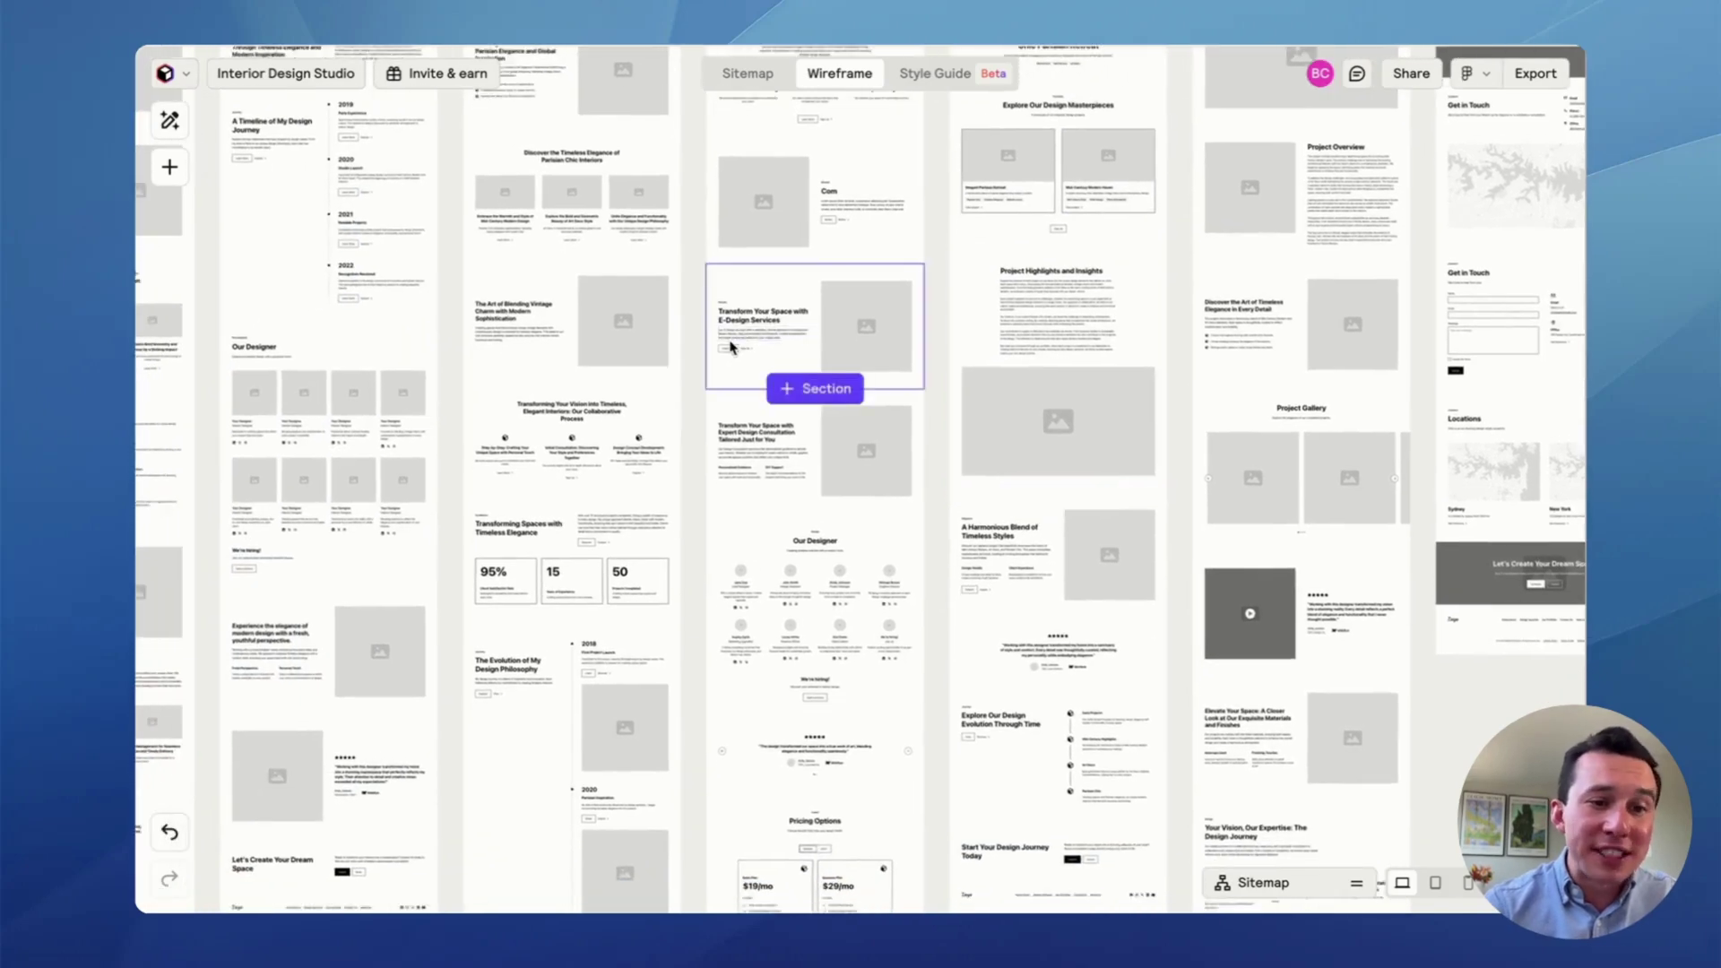
{"action": "scroll", "coordinate": [729, 345], "scroll_direction": "left", "scroll_amount": 2}
{"action": "scroll", "coordinate": [729, 345], "scroll_direction": "down", "scroll_amount": 2}
{"action": "scroll", "coordinate": [729, 345], "scroll_direction": "up", "scroll_amount": 3}
{"action": "scroll", "coordinate": [729, 345], "scroll_direction": "right", "scroll_amount": 1}
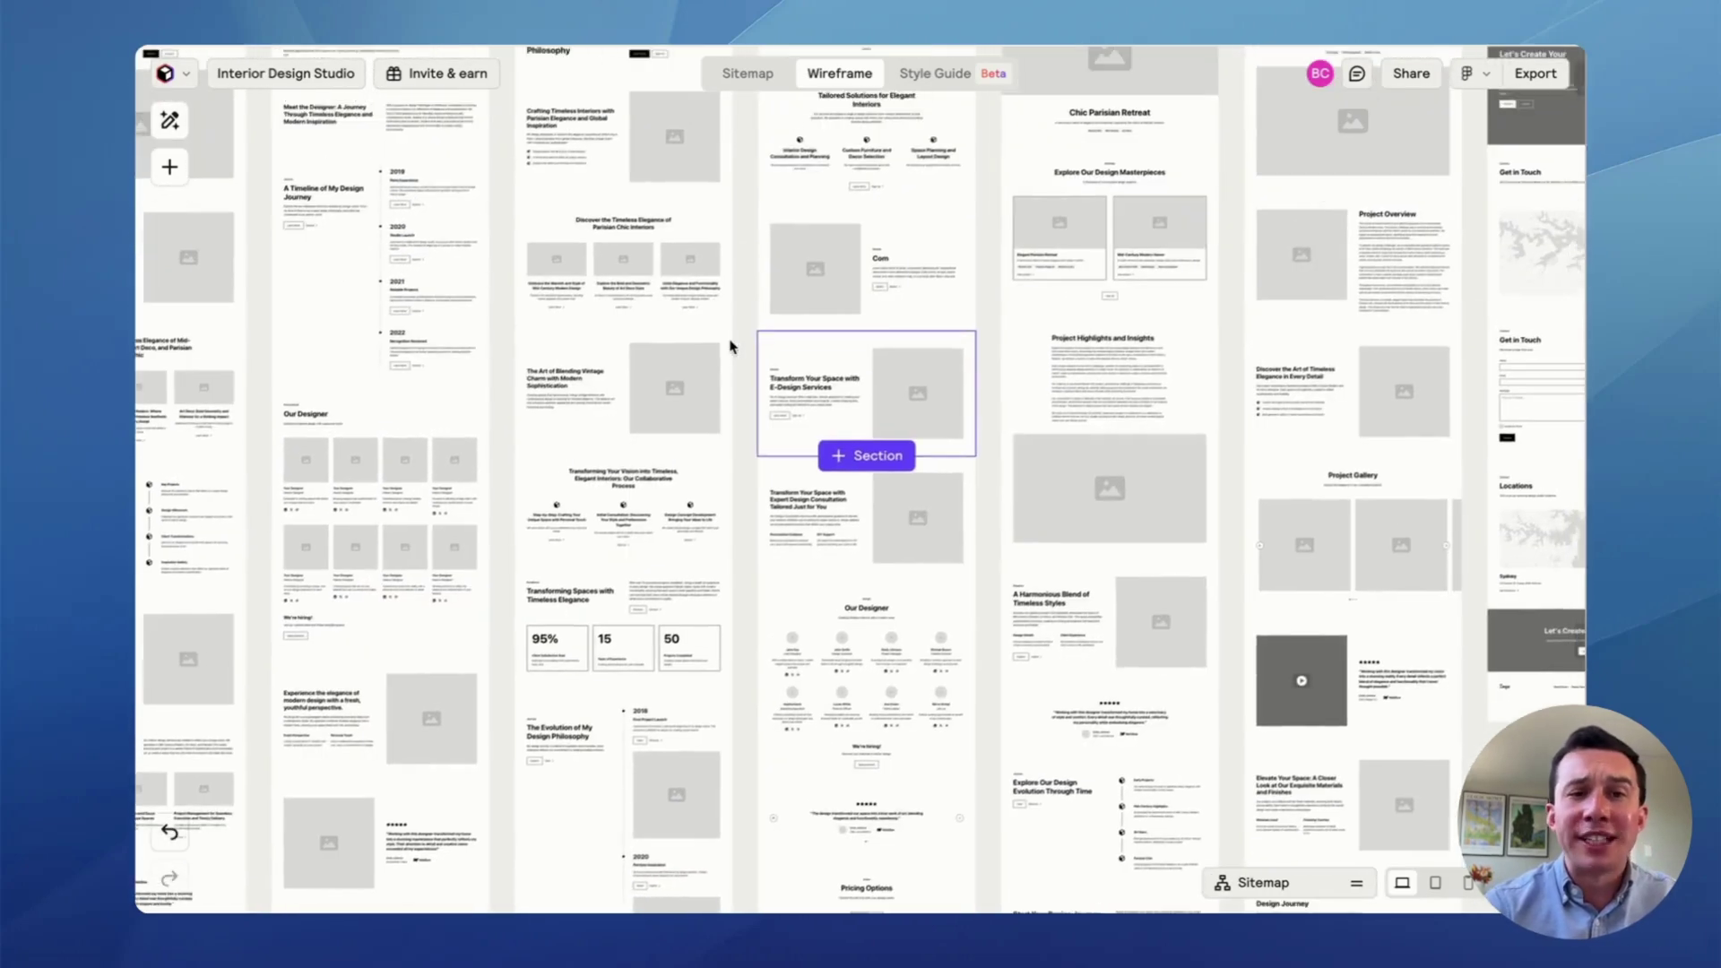
{"action": "scroll", "coordinate": [733, 279], "scroll_direction": "up", "scroll_amount": 2}
{"action": "scroll", "coordinate": [734, 279], "scroll_direction": "left", "scroll_amount": 1}
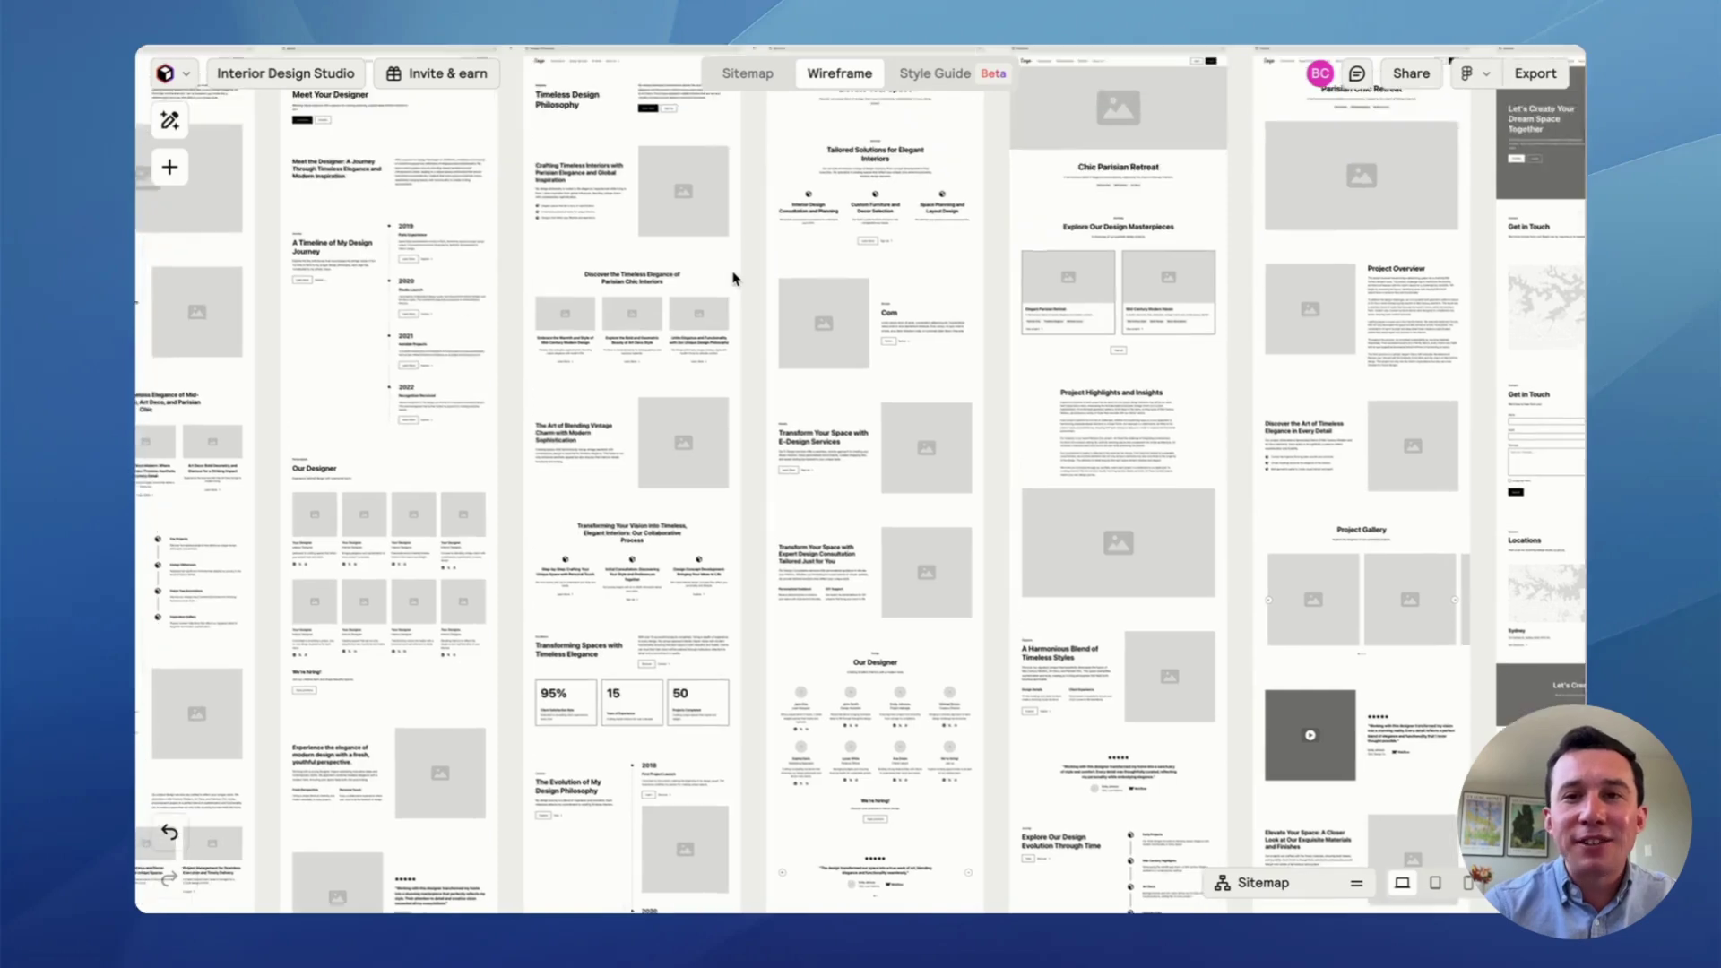
{"action": "scroll", "coordinate": [537, 215], "scroll_direction": "up", "scroll_amount": 1}
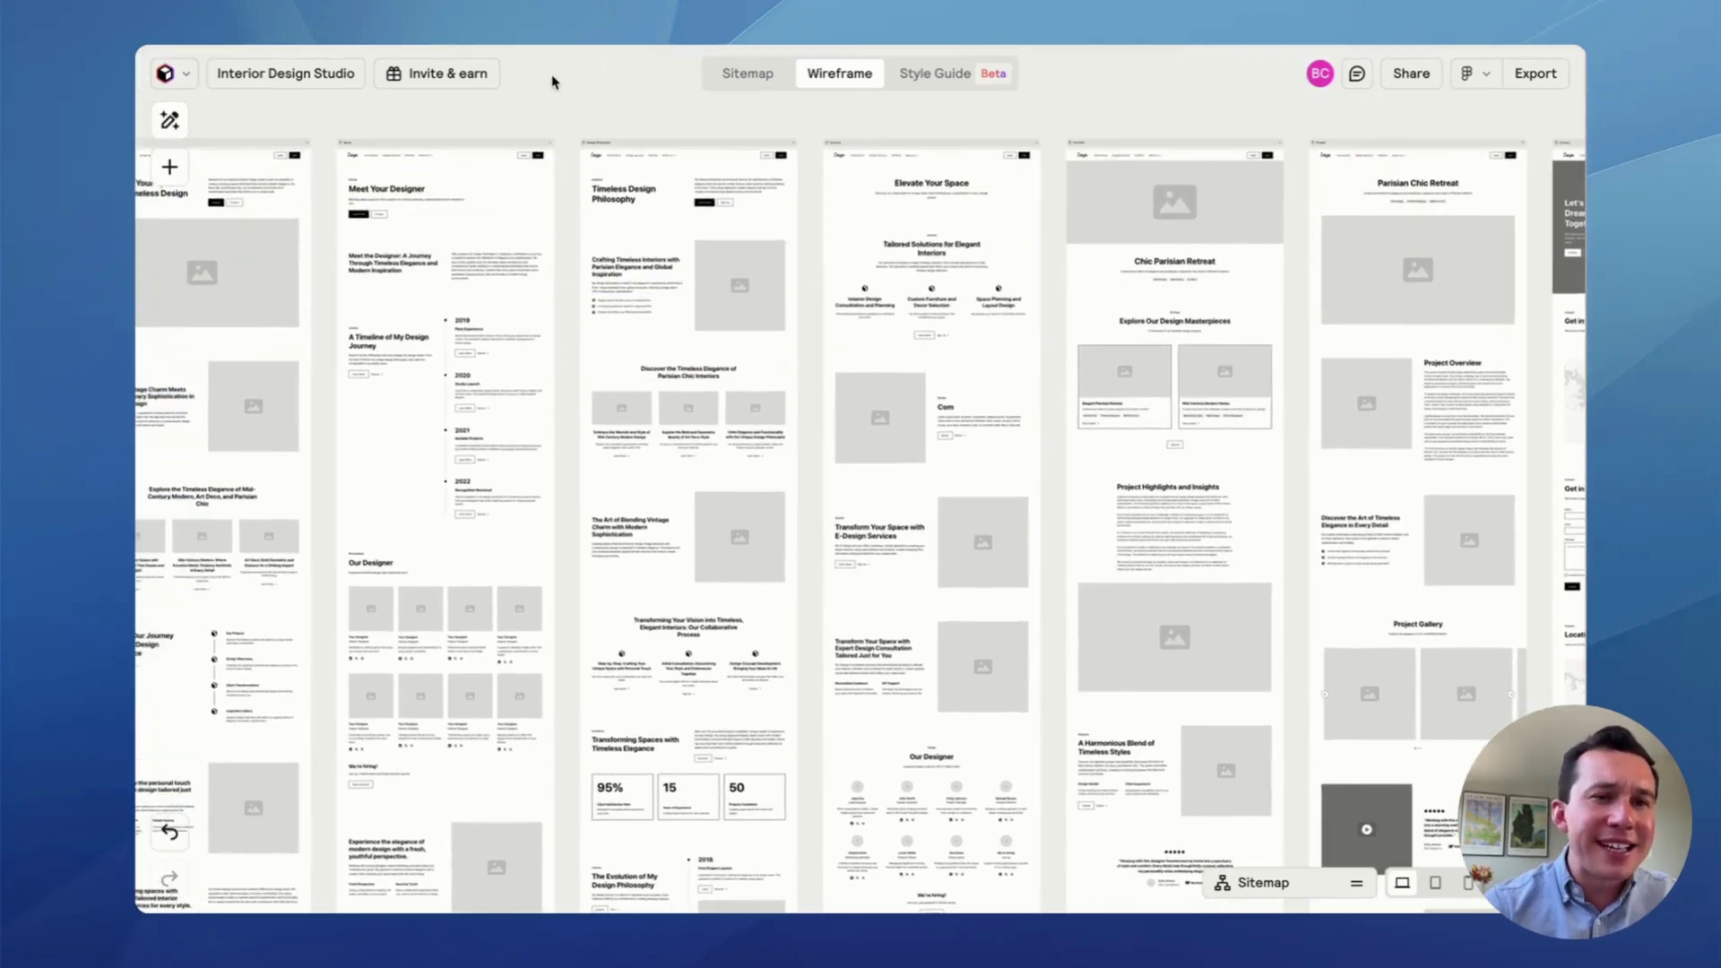
{"action": "scroll", "coordinate": [552, 90], "scroll_direction": "up", "scroll_amount": 5}
{"action": "scroll", "coordinate": [584, 231], "scroll_direction": "up", "scroll_amount": 3}
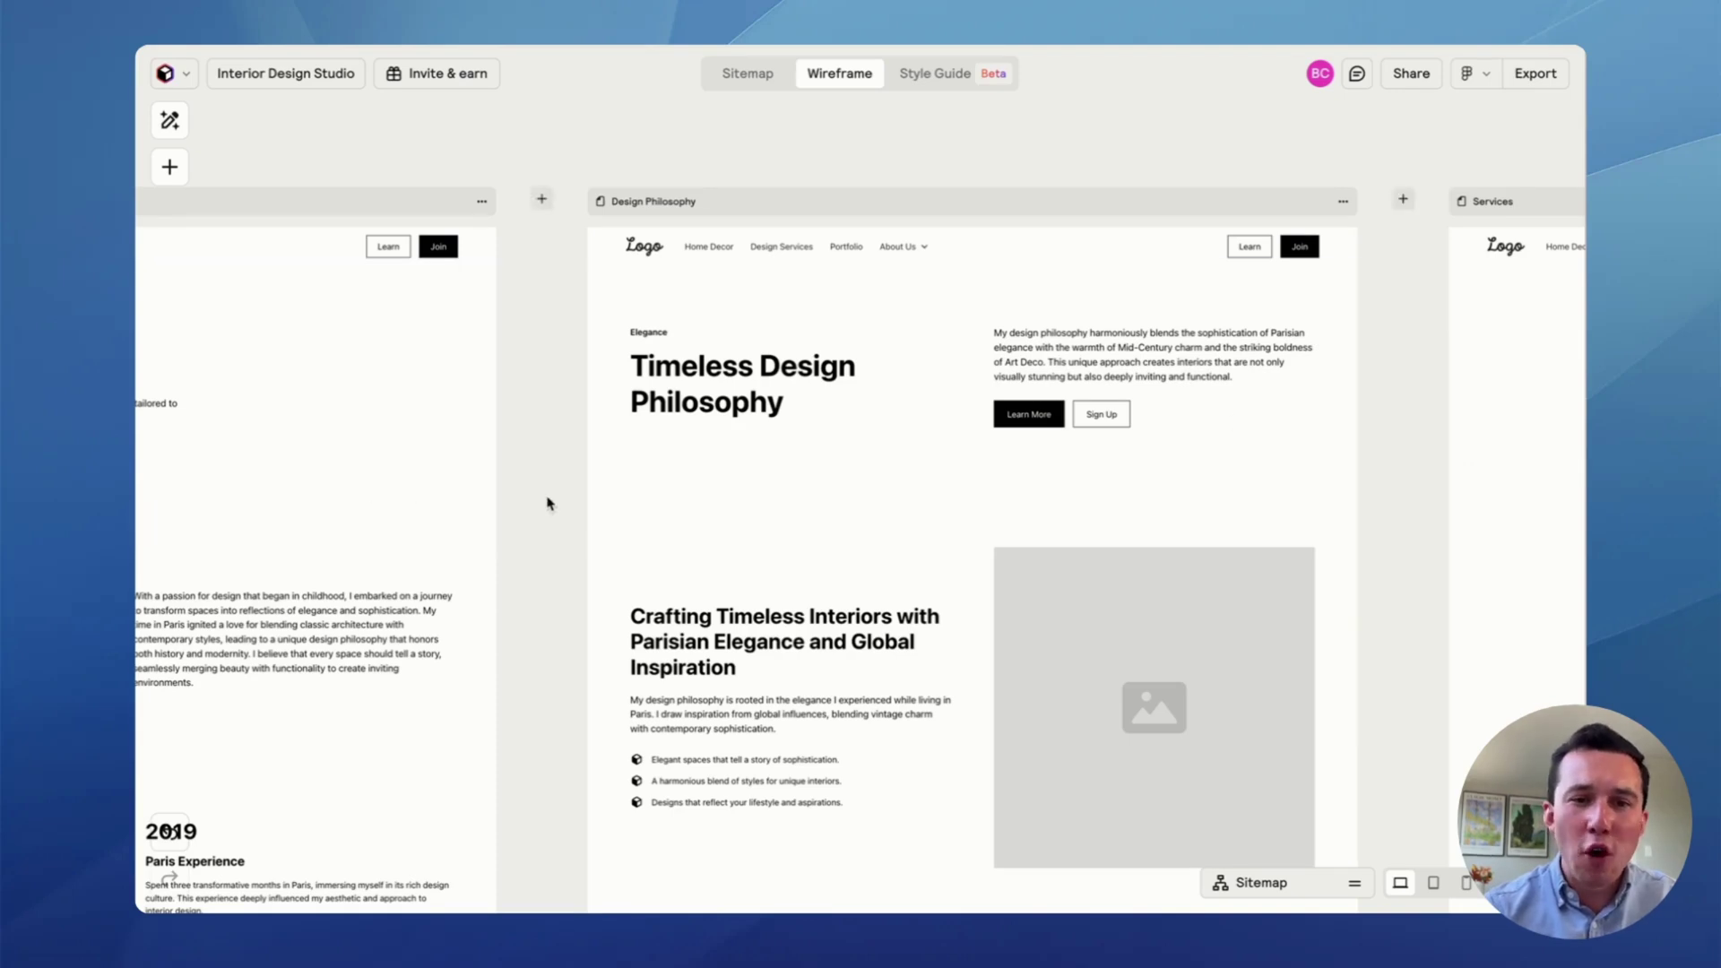
{"action": "scroll", "coordinate": [549, 504], "scroll_direction": "down", "scroll_amount": 3}
{"action": "scroll", "coordinate": [758, 699], "scroll_direction": "down", "scroll_amount": 3}
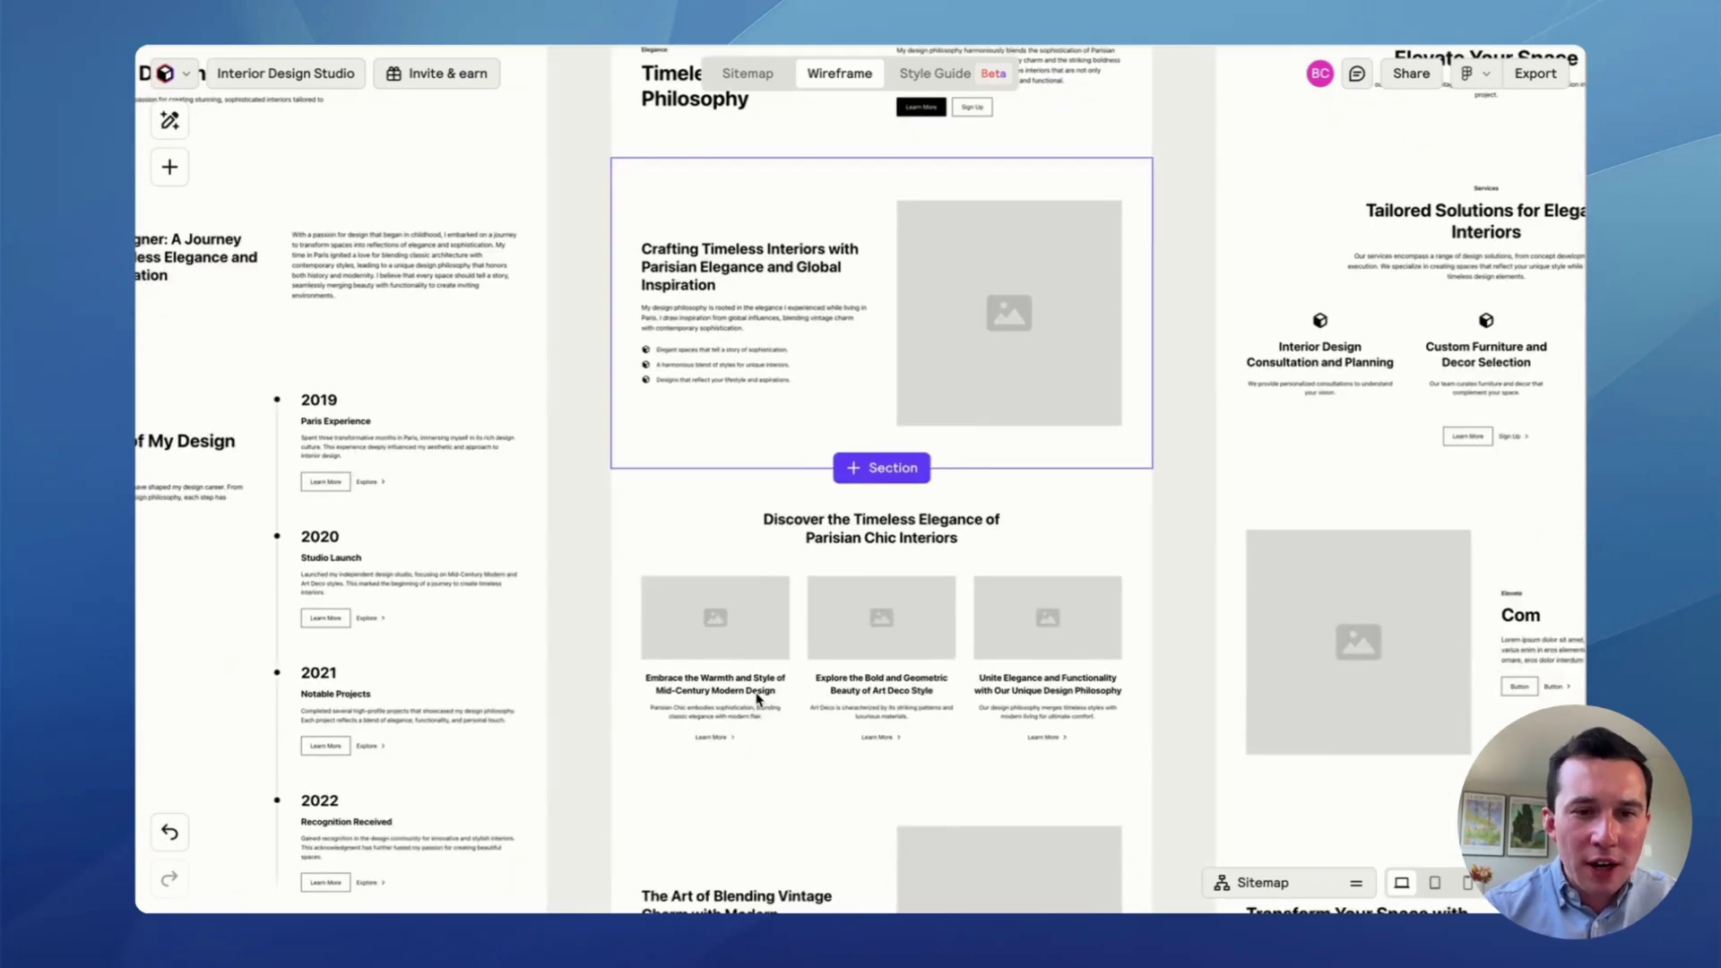
{"action": "scroll", "coordinate": [758, 699], "scroll_direction": "down", "scroll_amount": 3}
{"action": "scroll", "coordinate": [975, 289], "scroll_direction": "right", "scroll_amount": 5}
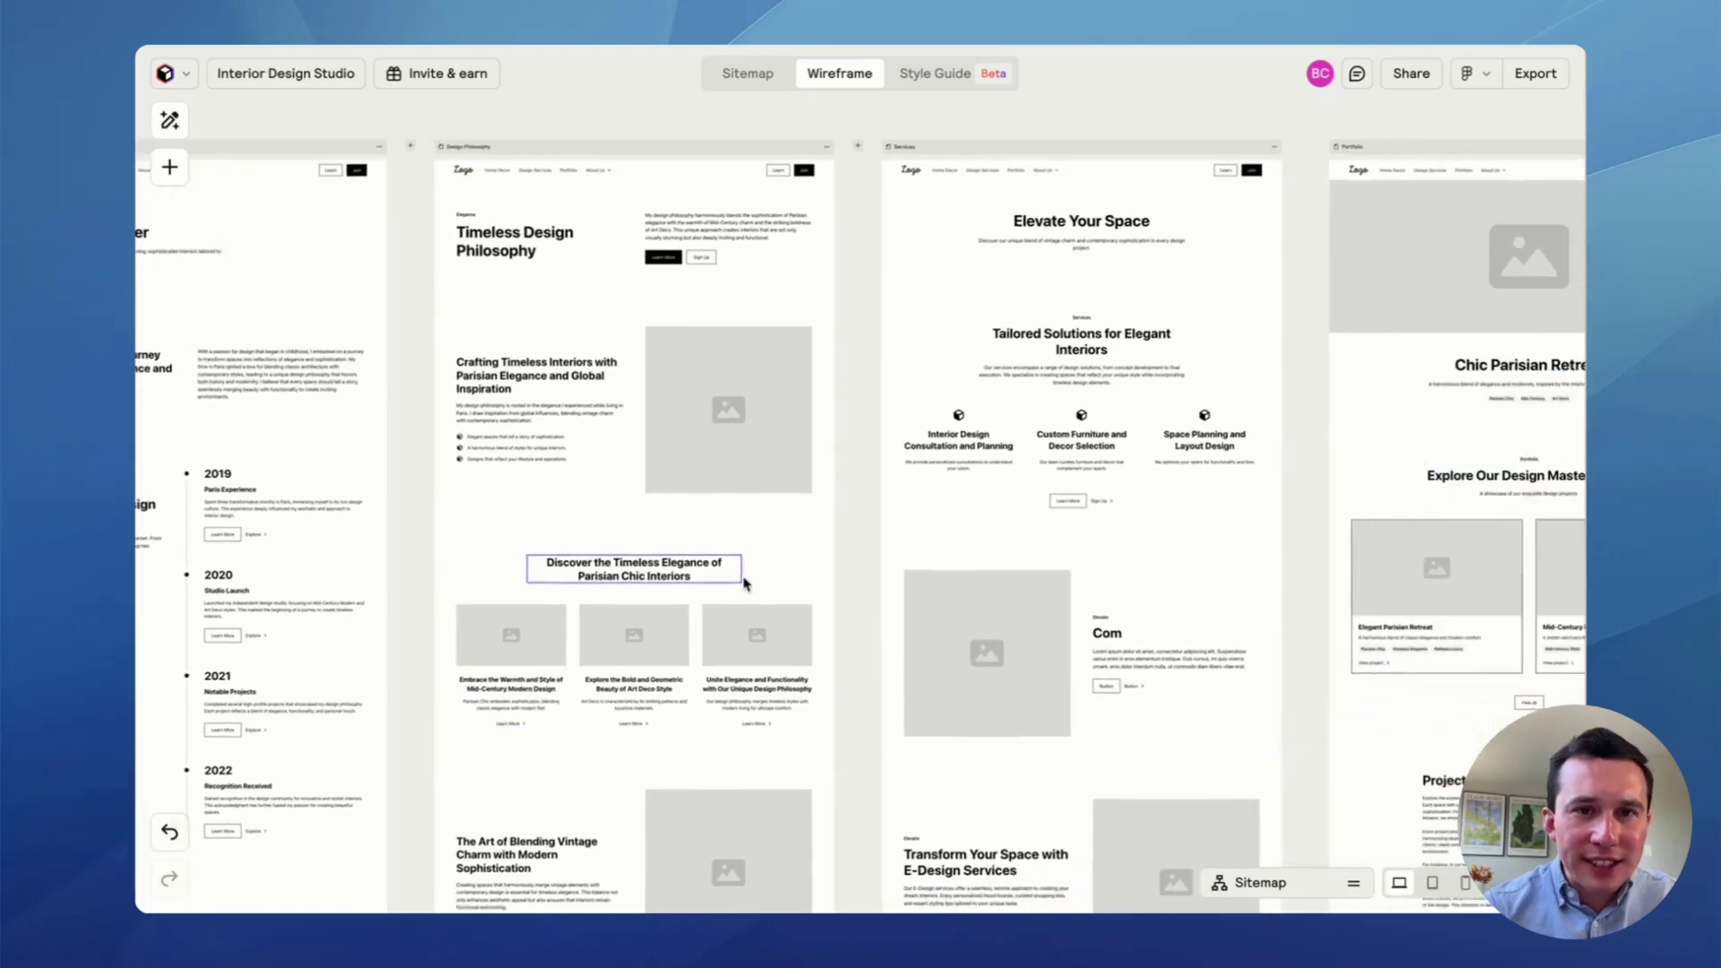
{"action": "scroll", "coordinate": [976, 289], "scroll_direction": "up", "scroll_amount": 3}
{"action": "scroll", "coordinate": [1207, 238], "scroll_direction": "right", "scroll_amount": 3}
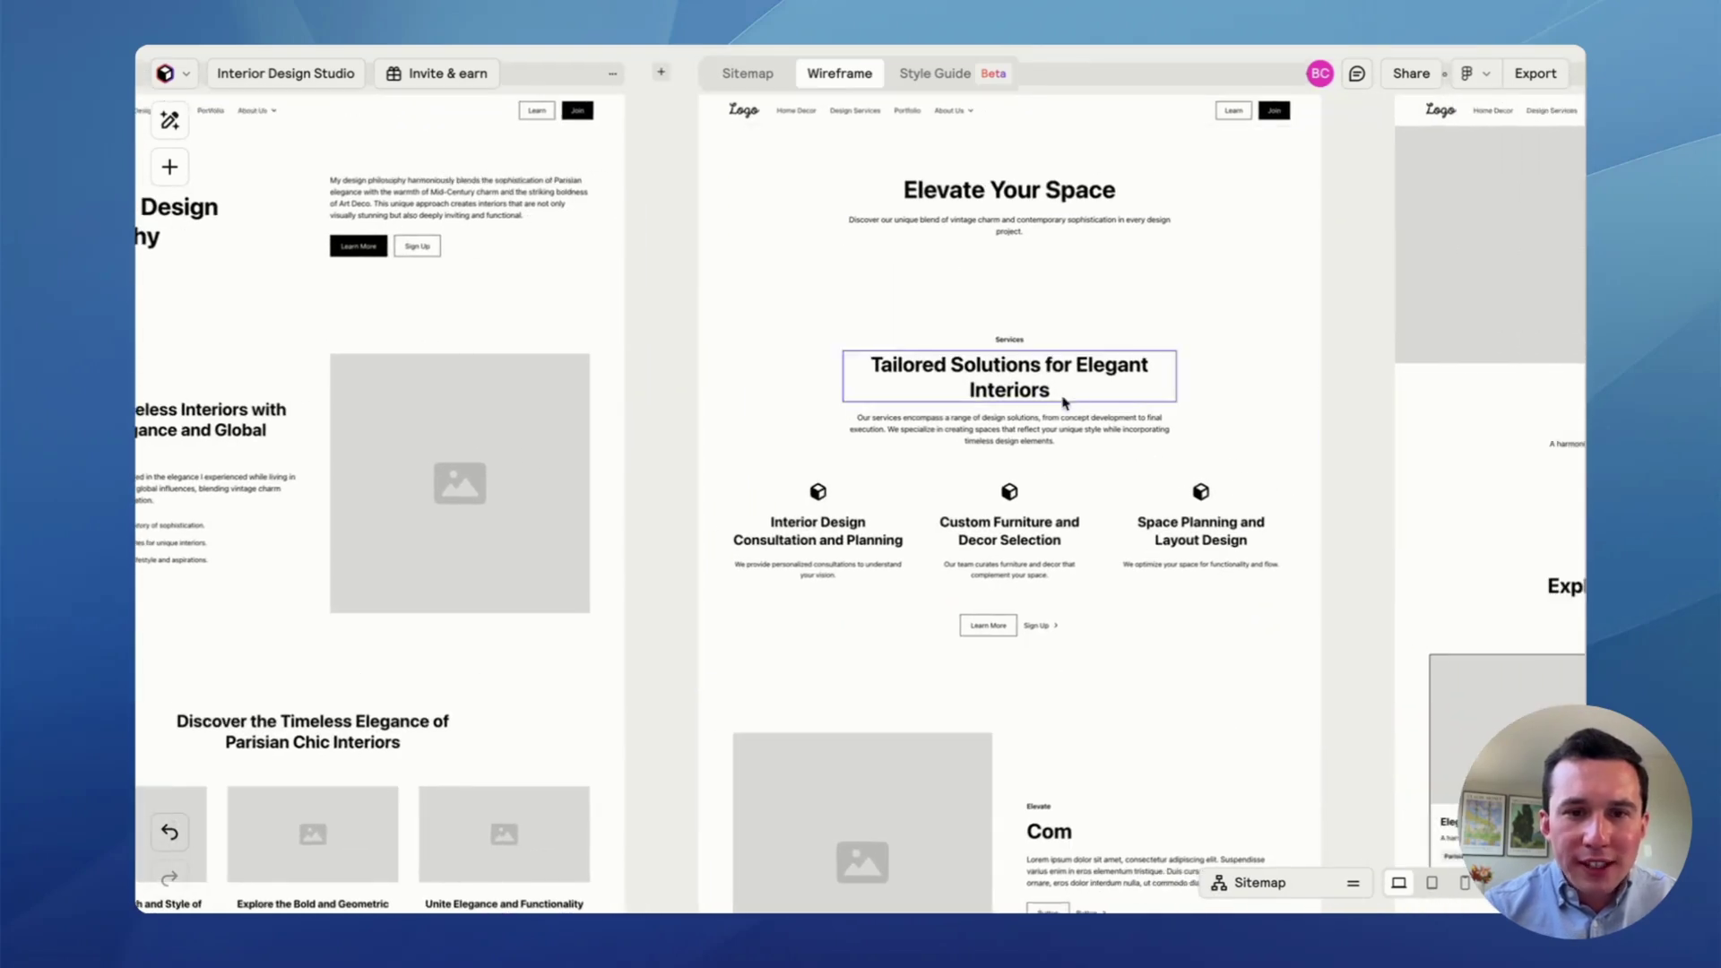
{"action": "scroll", "coordinate": [768, 387], "scroll_direction": "right", "scroll_amount": 2}
{"action": "scroll", "coordinate": [902, 538], "scroll_direction": "down", "scroll_amount": 4}
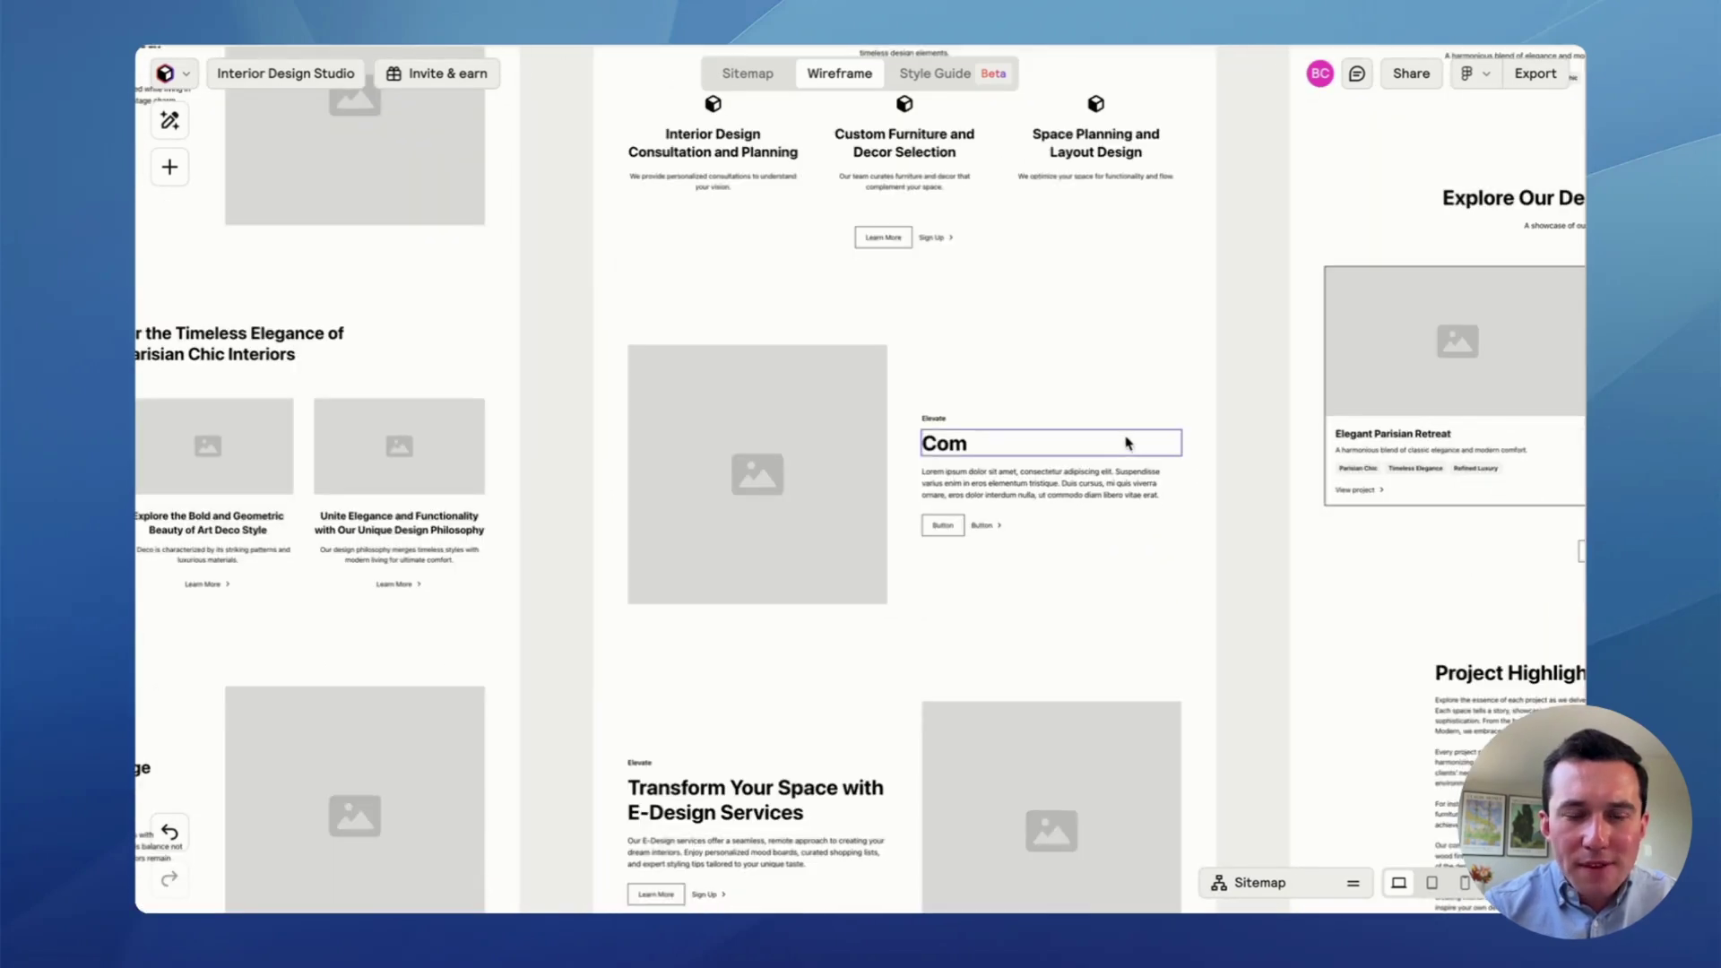
{"action": "scroll", "coordinate": [1139, 433], "scroll_direction": "down", "scroll_amount": 10}
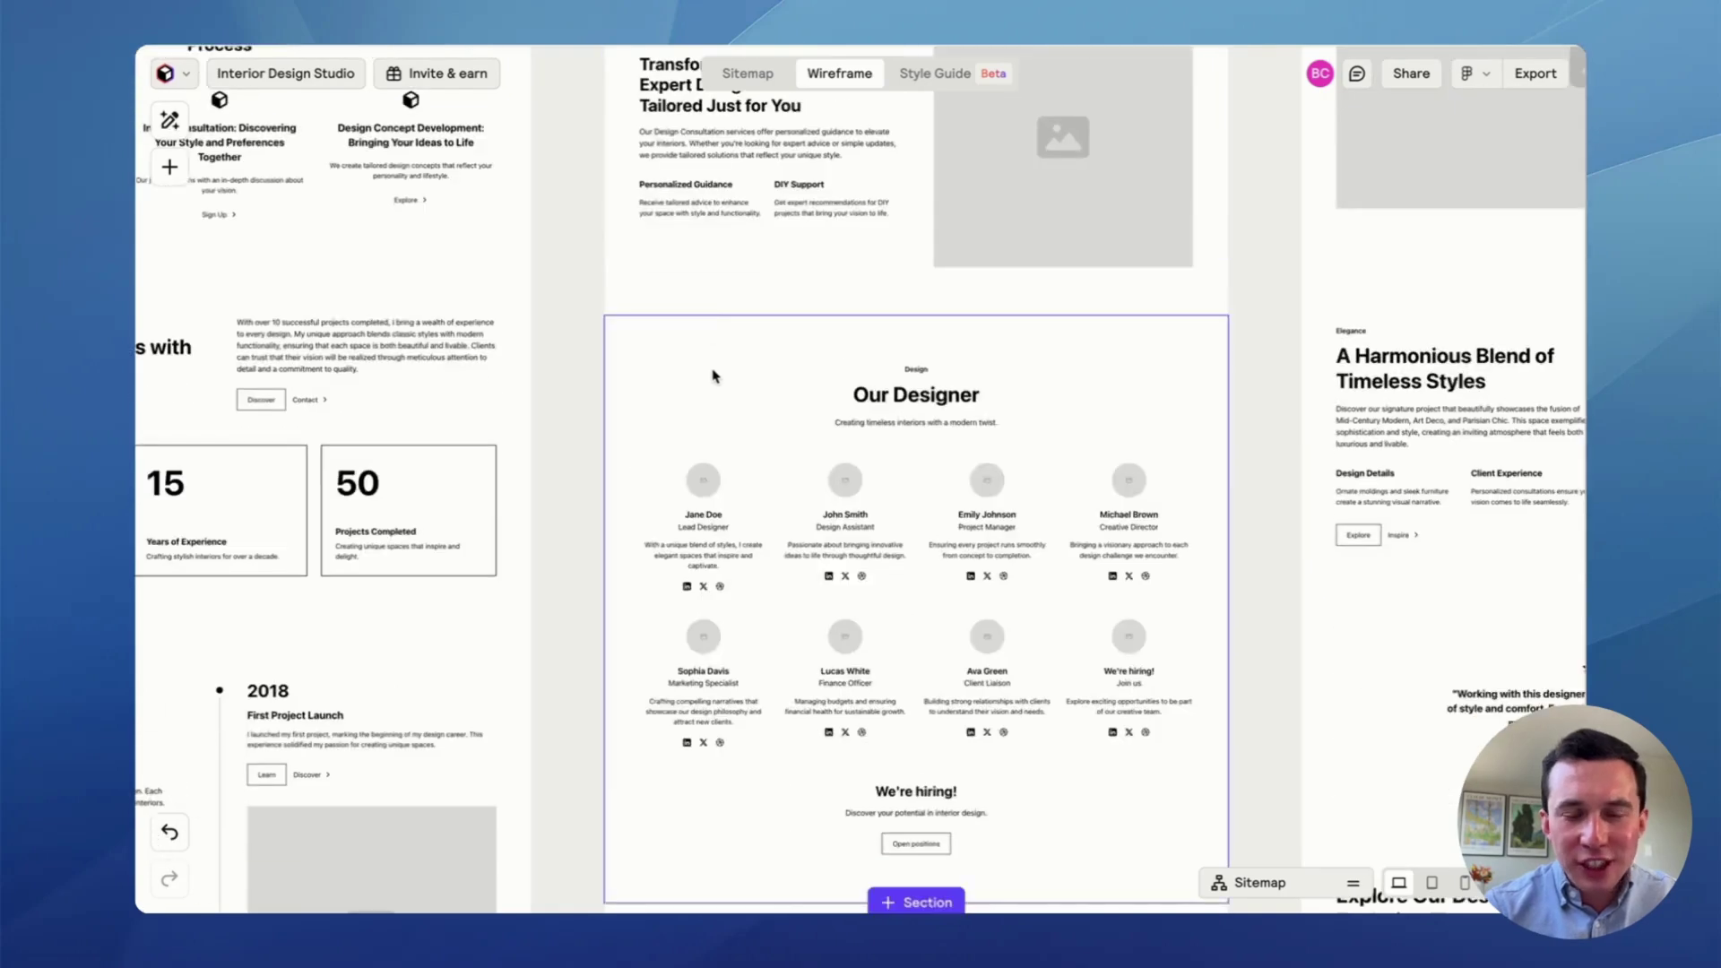
{"action": "scroll", "coordinate": [712, 374], "scroll_direction": "down", "scroll_amount": 3}
{"action": "scroll", "coordinate": [1144, 520], "scroll_direction": "down", "scroll_amount": 4}
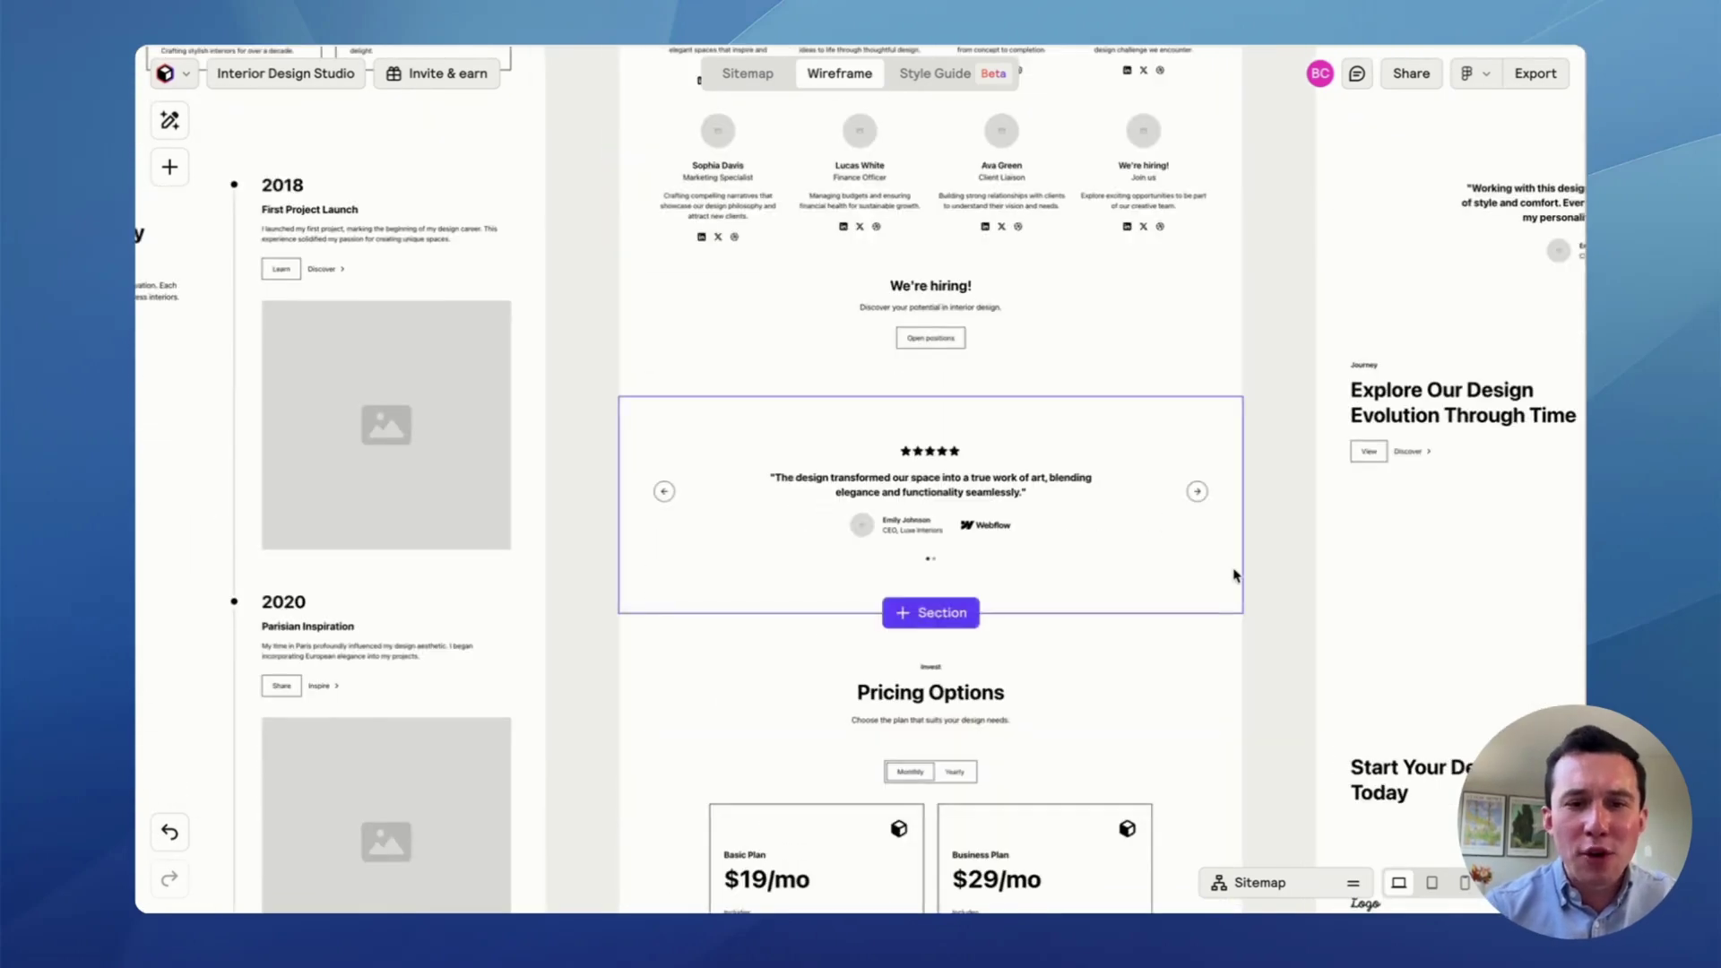
{"action": "scroll", "coordinate": [1234, 575], "scroll_direction": "down", "scroll_amount": 5}
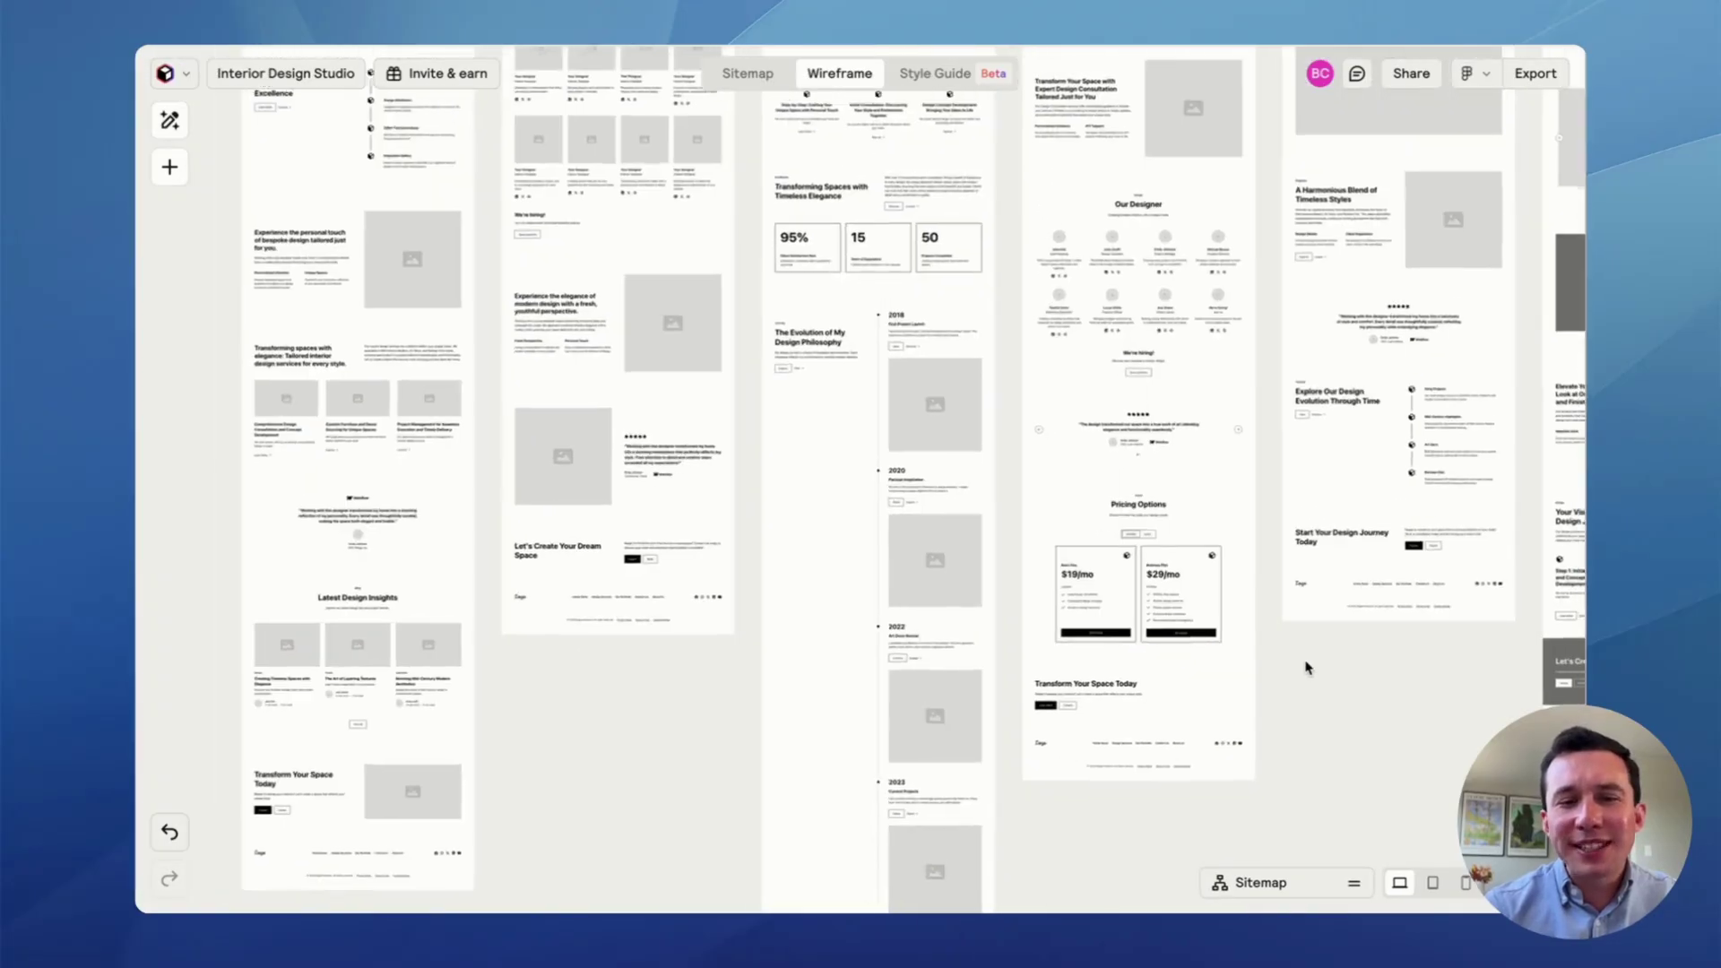
{"action": "scroll", "coordinate": [1306, 668], "scroll_direction": "right", "scroll_amount": 5}
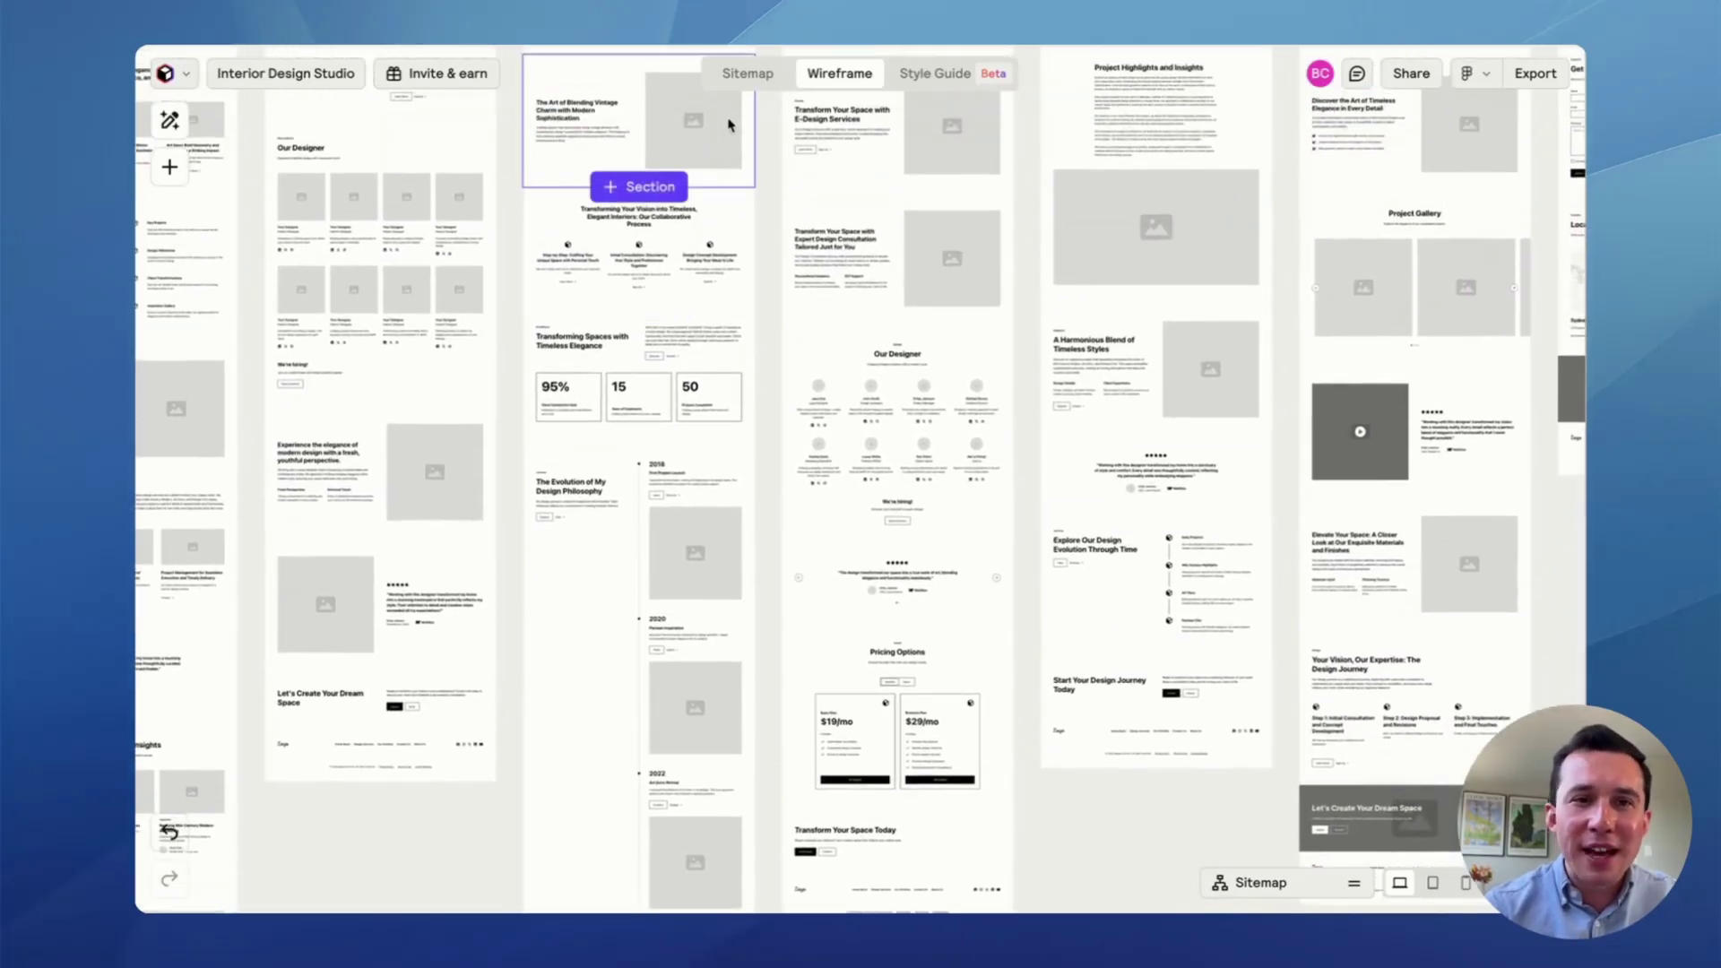
- Delete the Team Section from the About page in the sitemap, then return to Wireframe view
{"action": "left_click", "coordinate": [732, 79]}
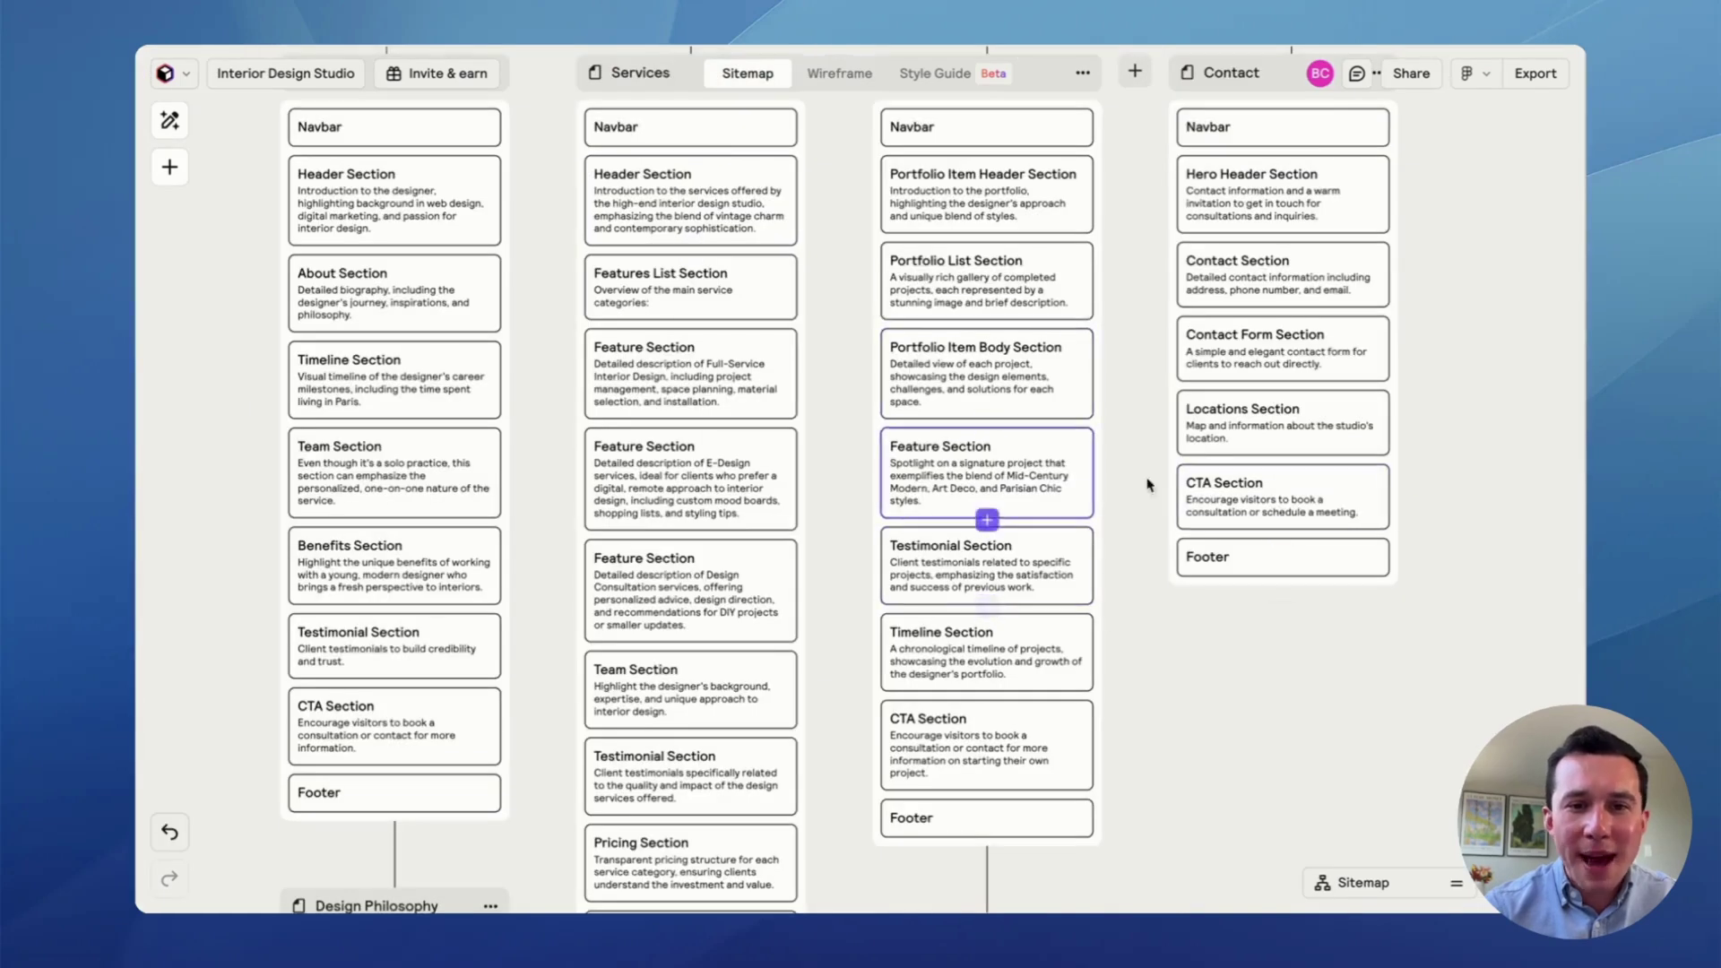
{"action": "scroll", "coordinate": [1051, 448], "scroll_direction": "up", "scroll_amount": 3}
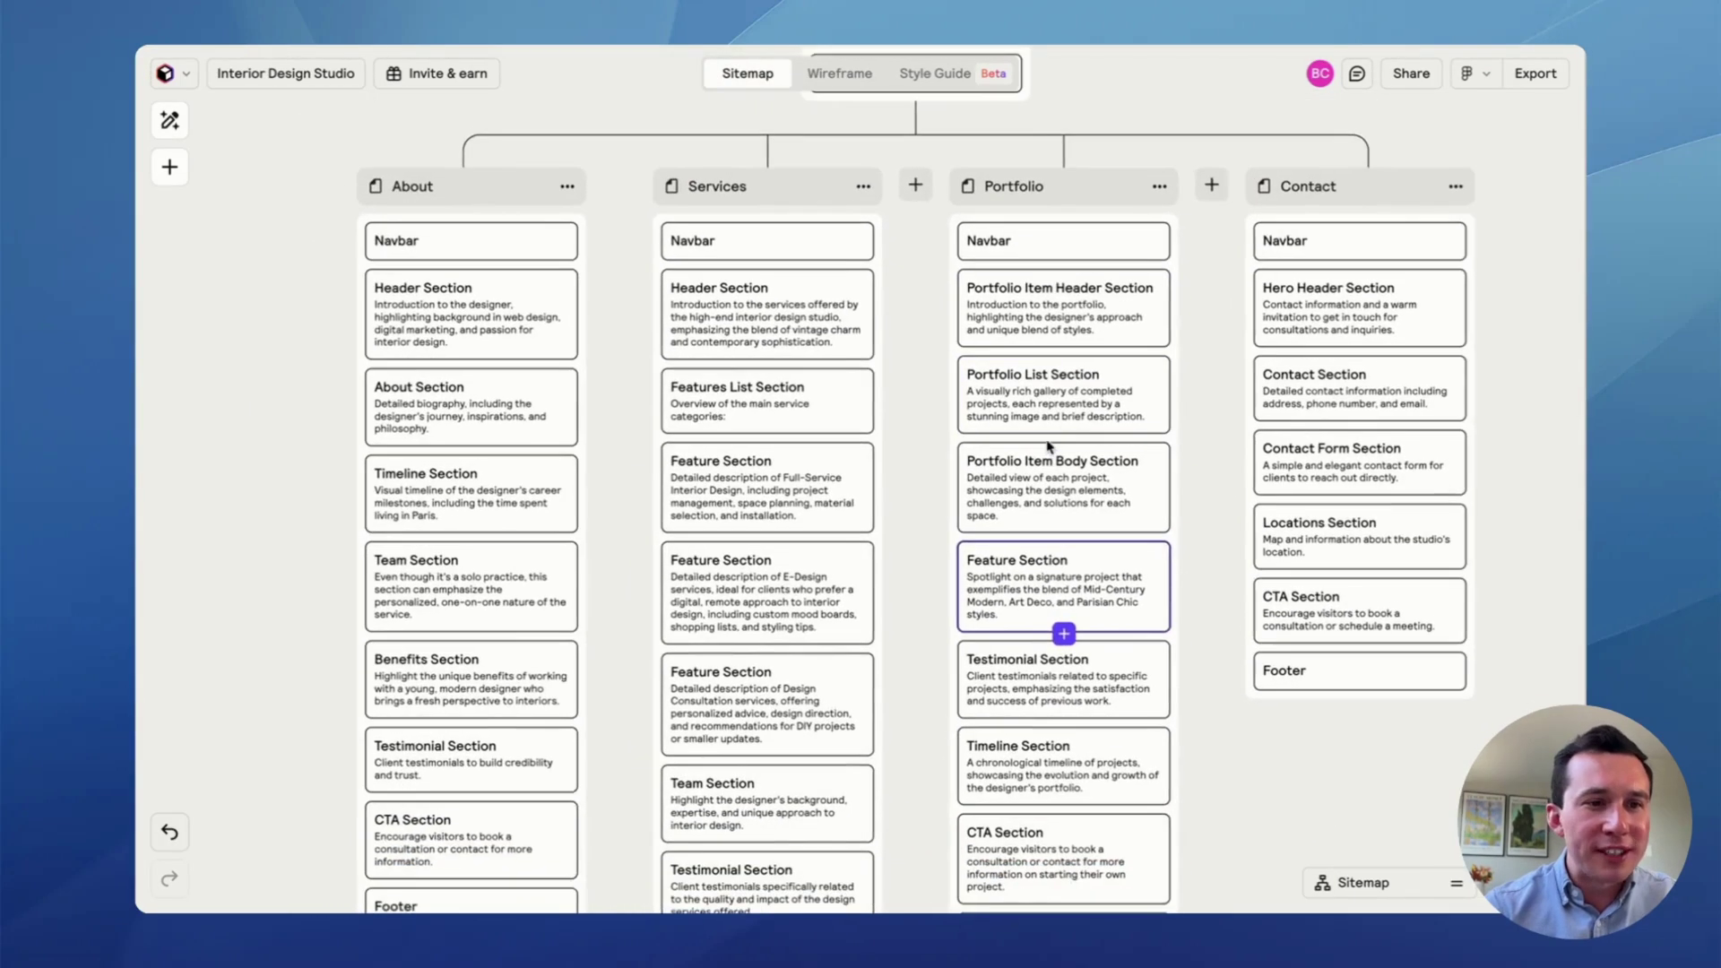
{"action": "scroll", "coordinate": [454, 500], "scroll_direction": "down", "scroll_amount": 3}
{"action": "left_click", "coordinate": [443, 499]}
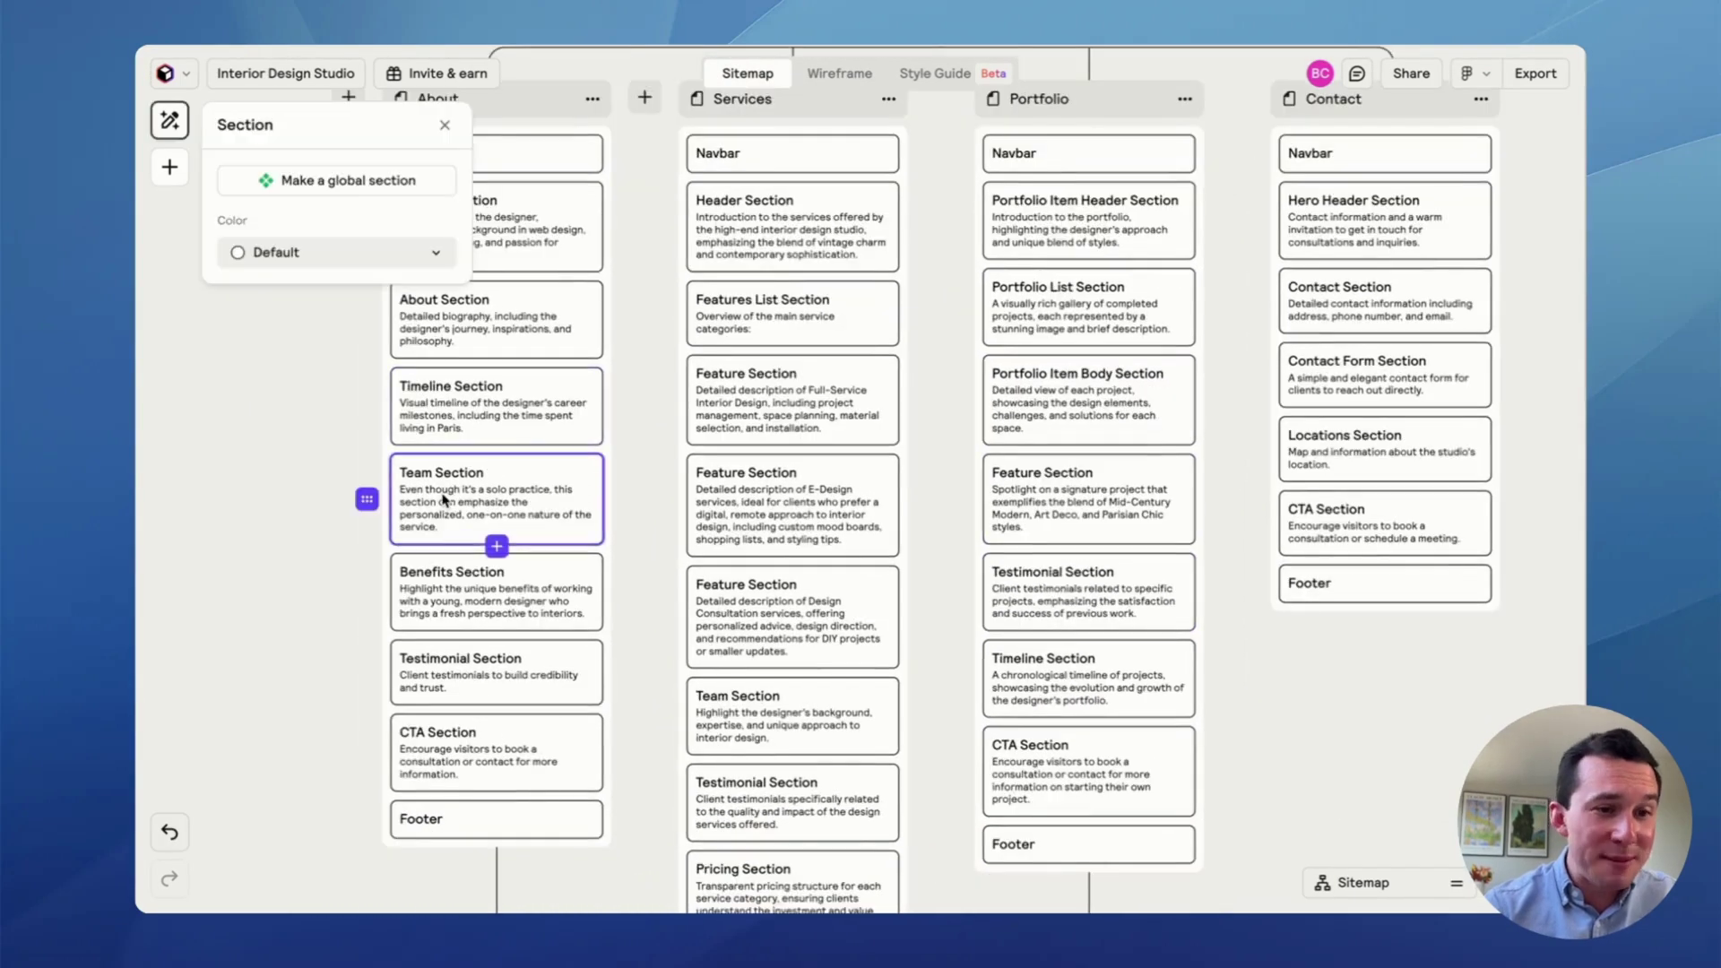
{"action": "key", "text": "Escape"}
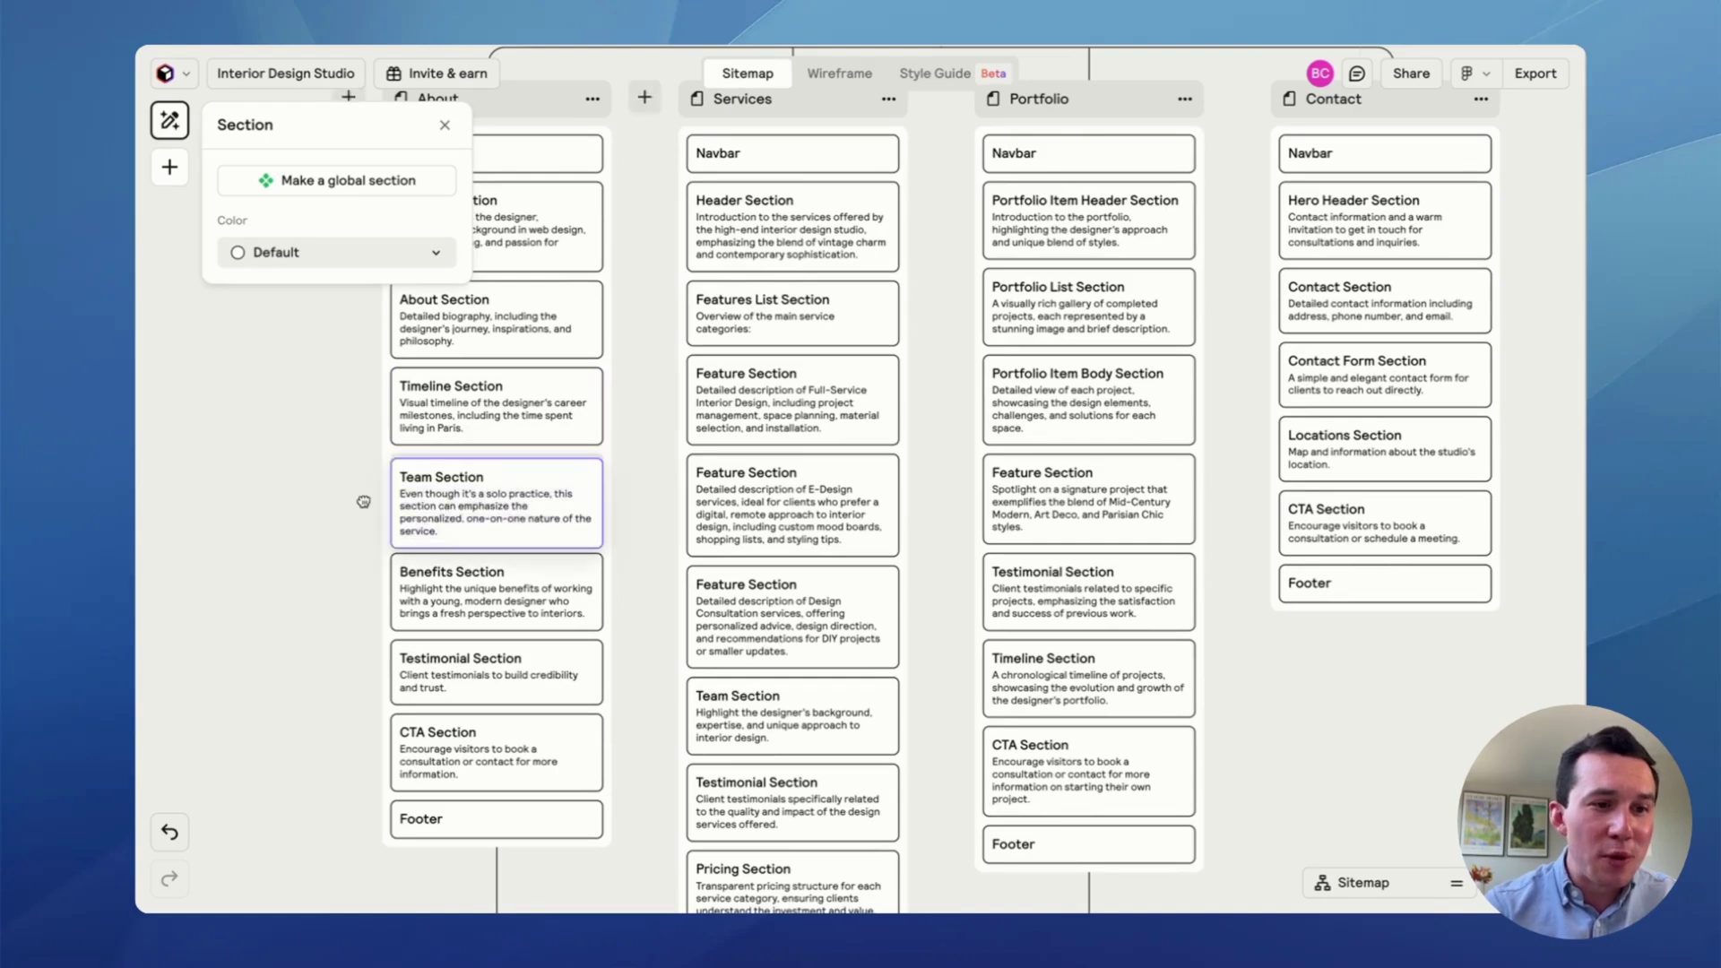
{"action": "left_click", "coordinate": [414, 503]}
{"action": "key", "text": "Escape"}
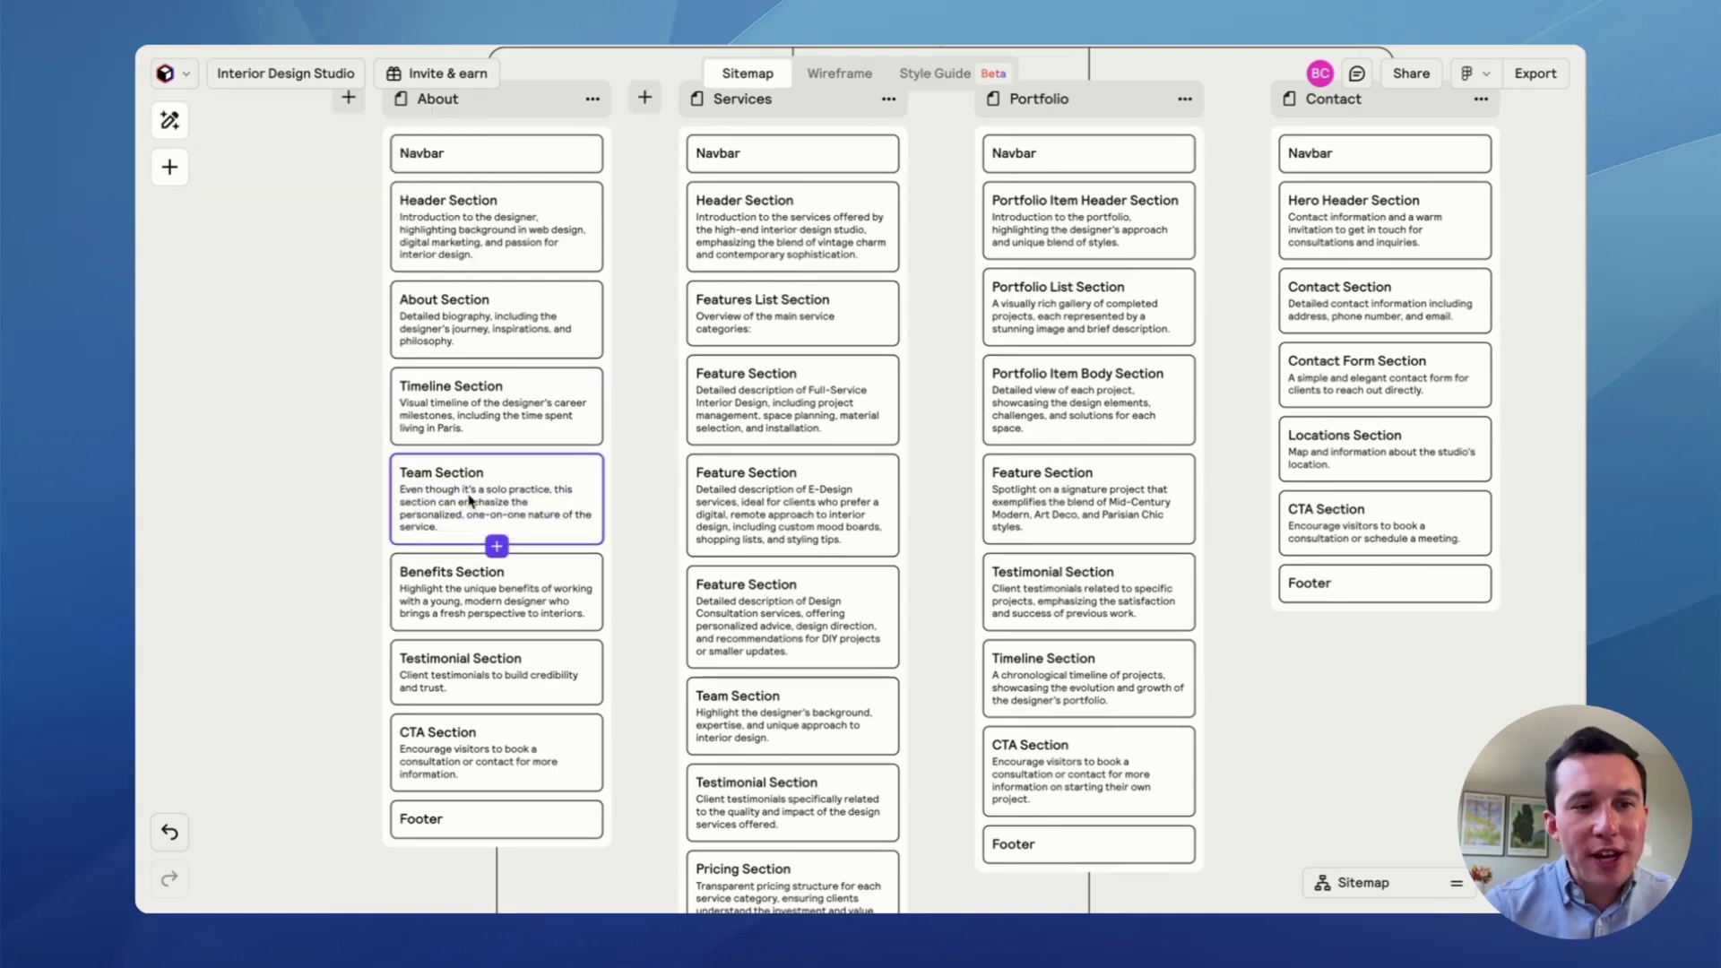
{"action": "right_click", "coordinate": [470, 500]}
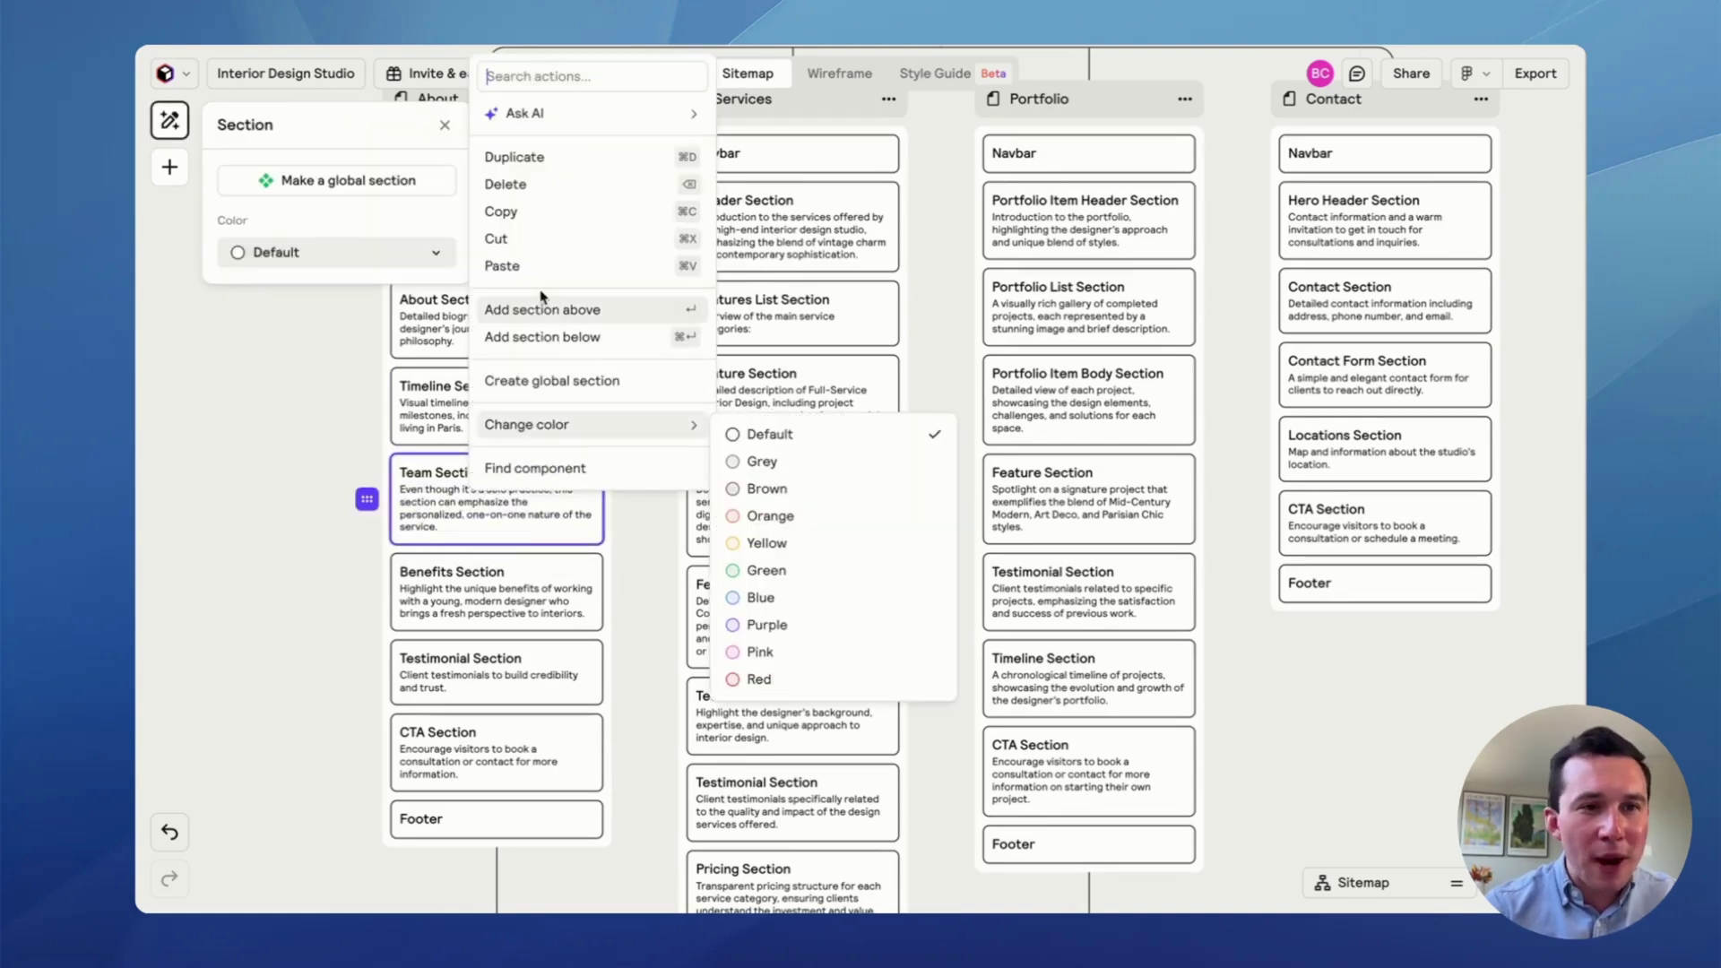
{"action": "left_click", "coordinate": [505, 183]}
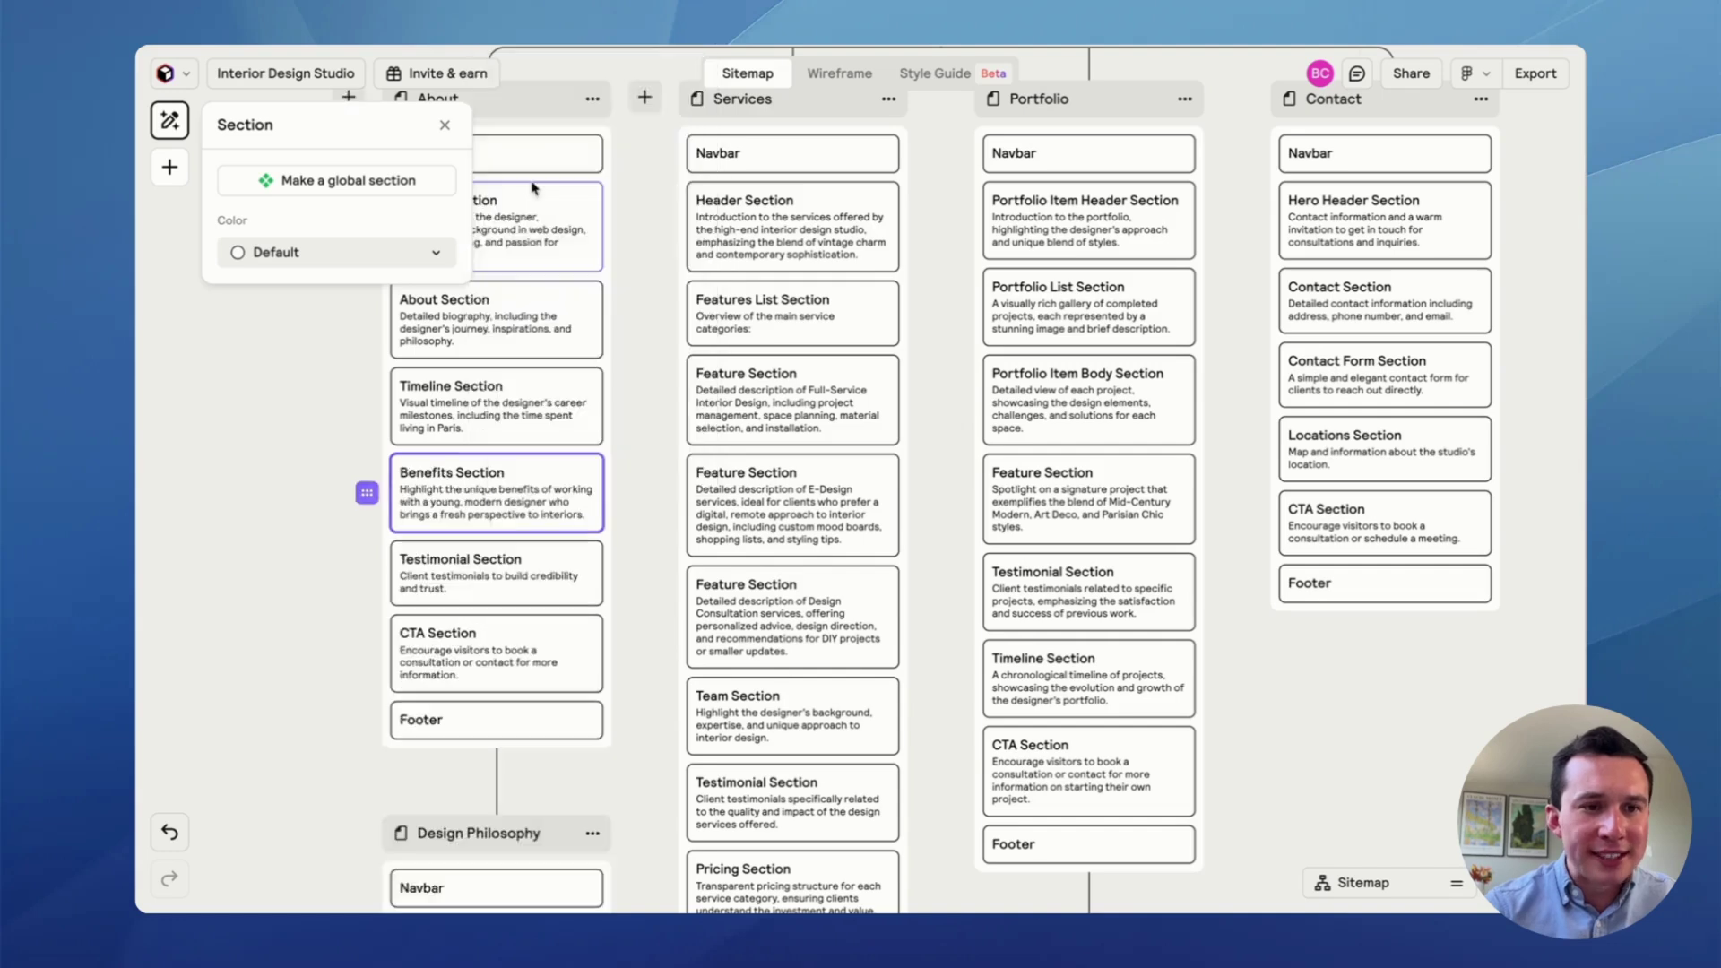
{"action": "left_click", "coordinate": [842, 74]}
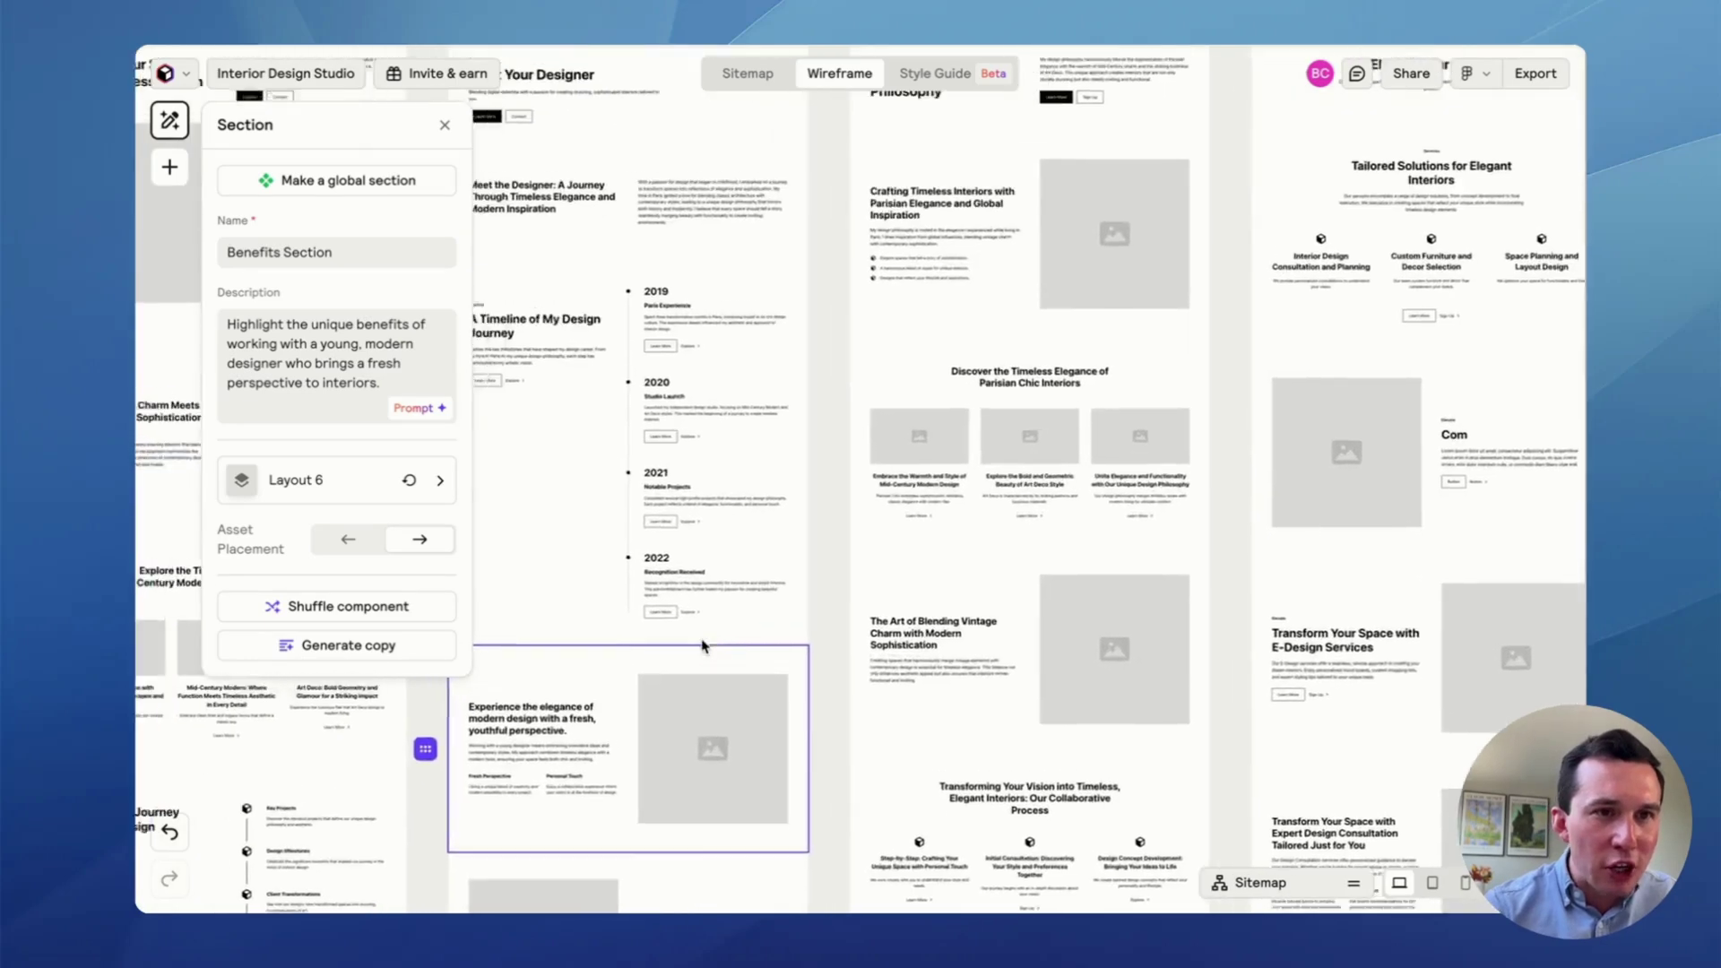
- Deselect the section and scroll through the wireframes to the Contact page's locations
{"action": "scroll", "coordinate": [704, 645], "scroll_direction": "down", "scroll_amount": 10}
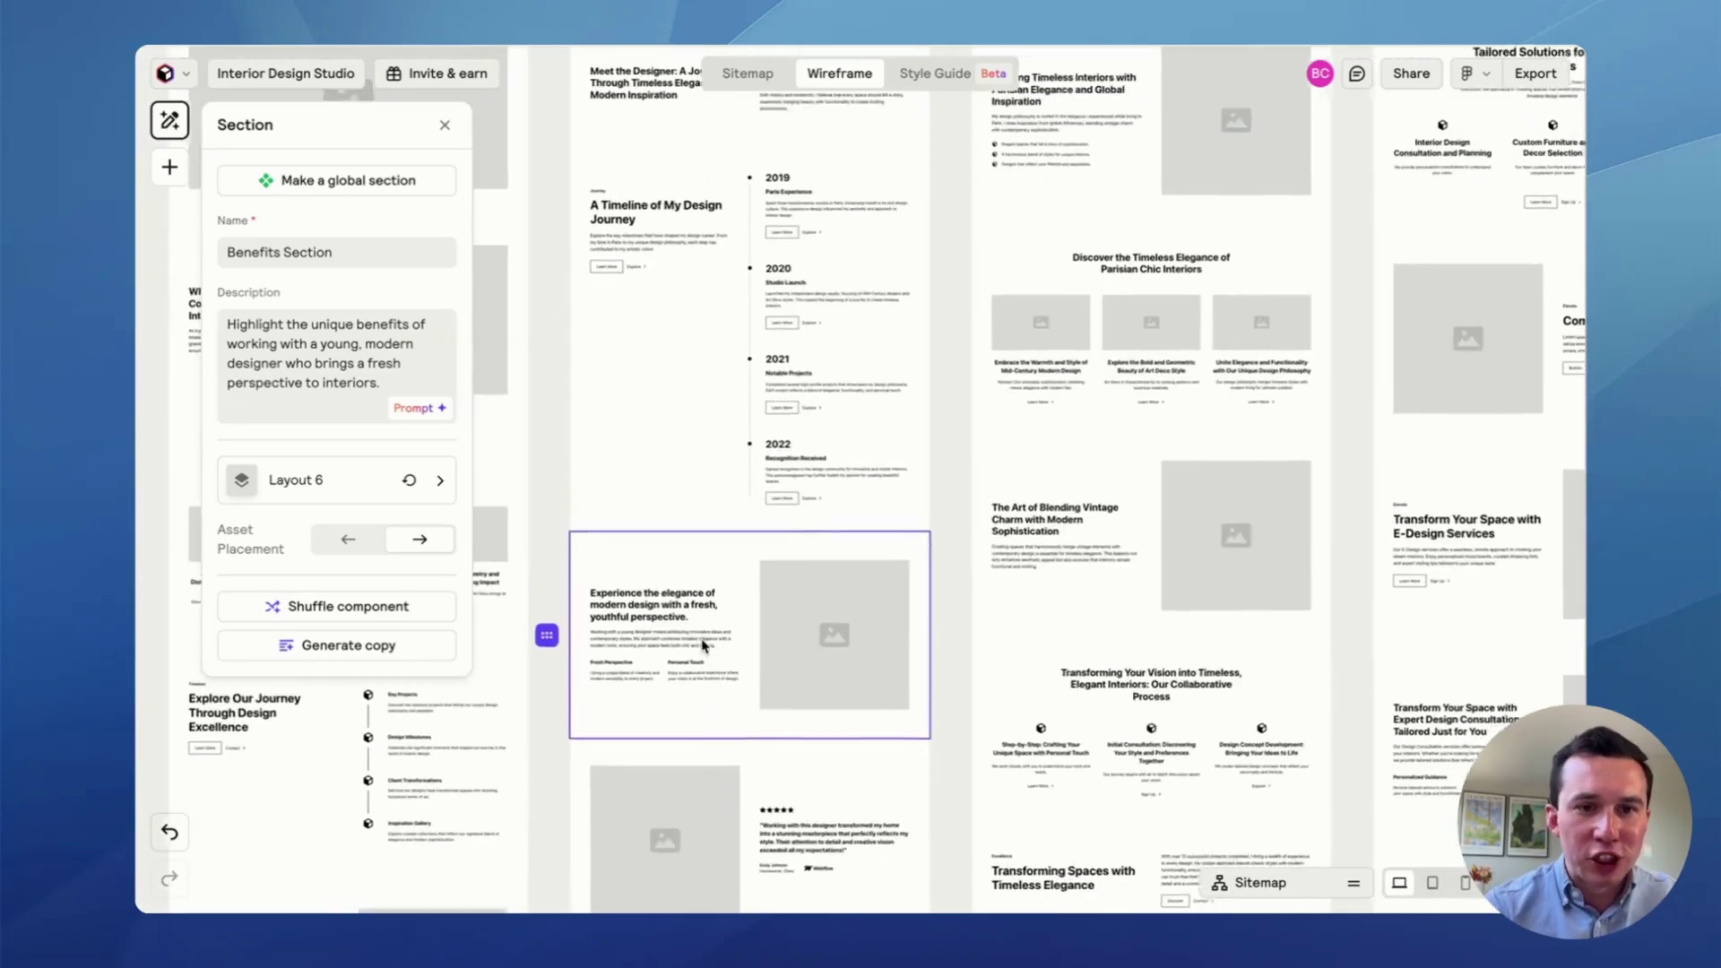
{"action": "left_click", "coordinate": [966, 126]}
{"action": "scroll", "coordinate": [966, 126], "scroll_direction": "right", "scroll_amount": 5}
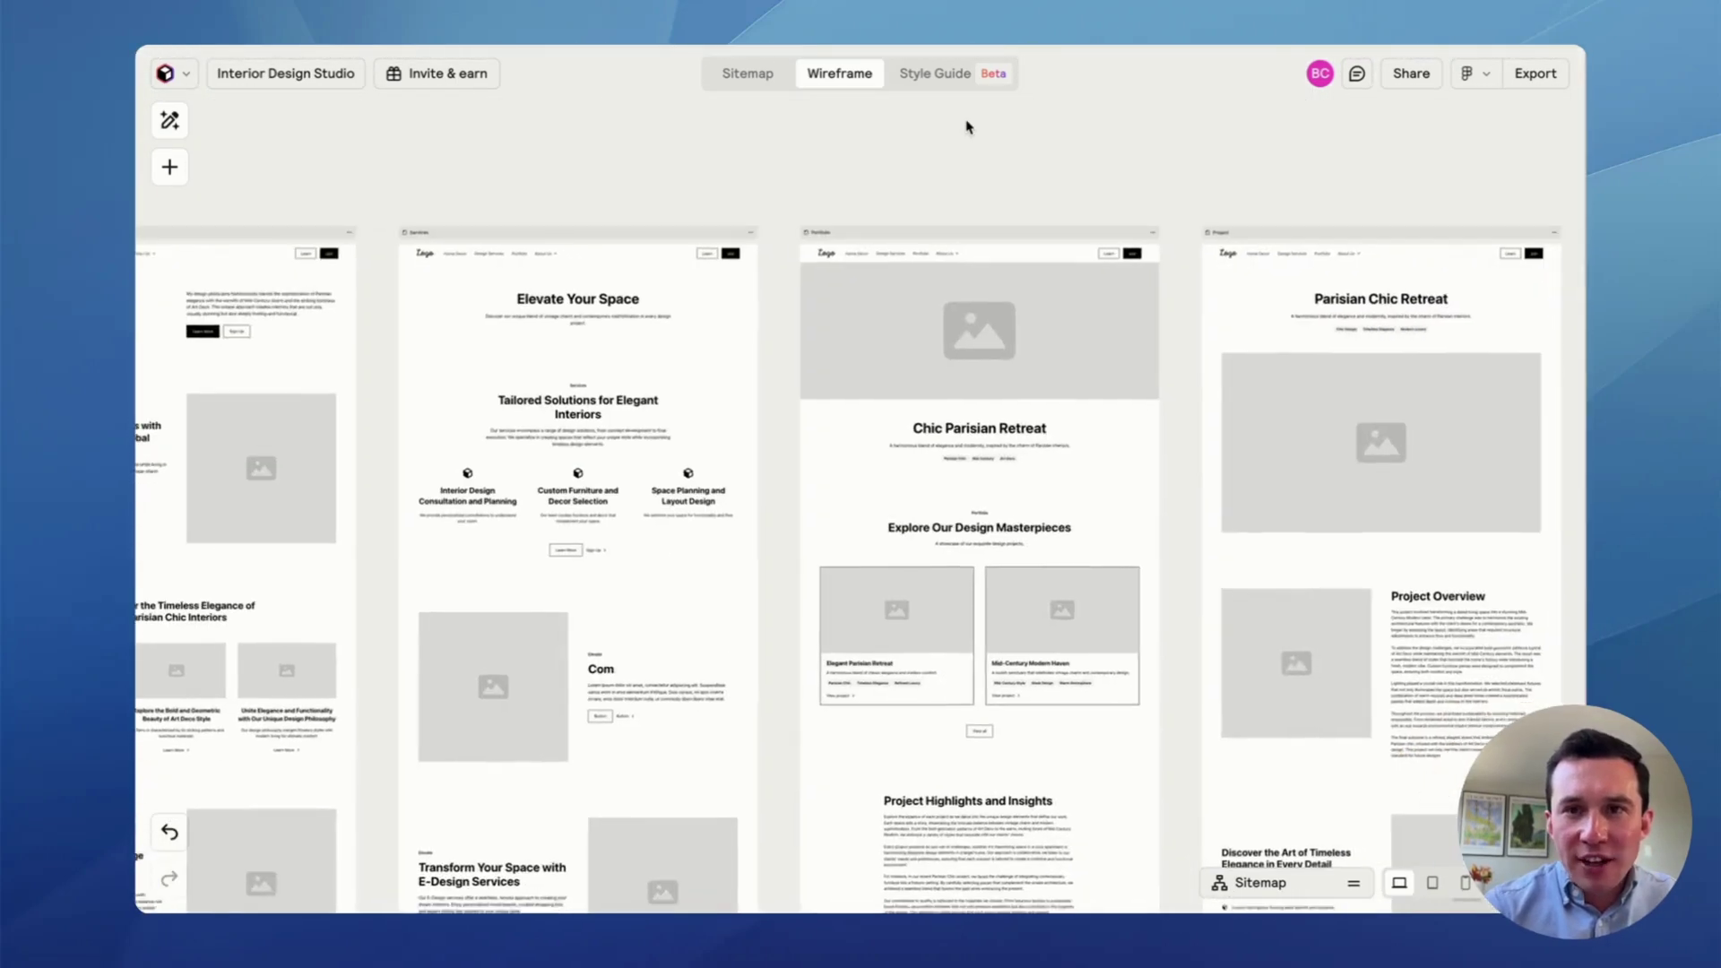
{"action": "scroll", "coordinate": [967, 127], "scroll_direction": "down", "scroll_amount": 10}
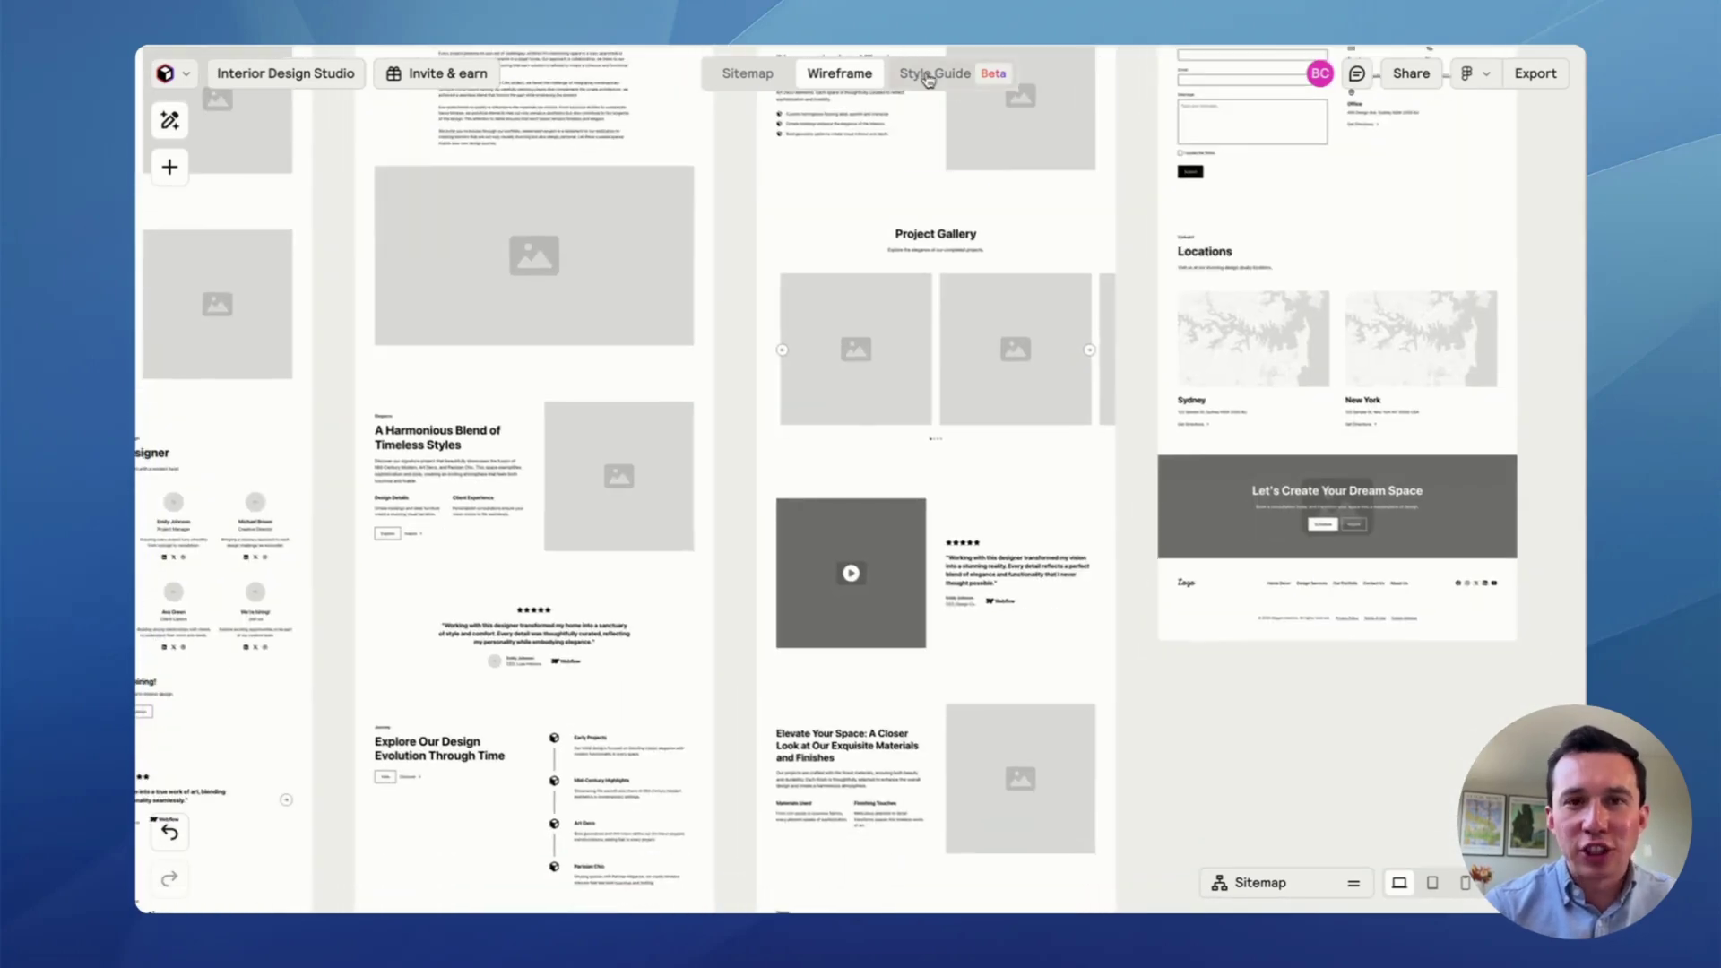
{"action": "left_click", "coordinate": [928, 76]}
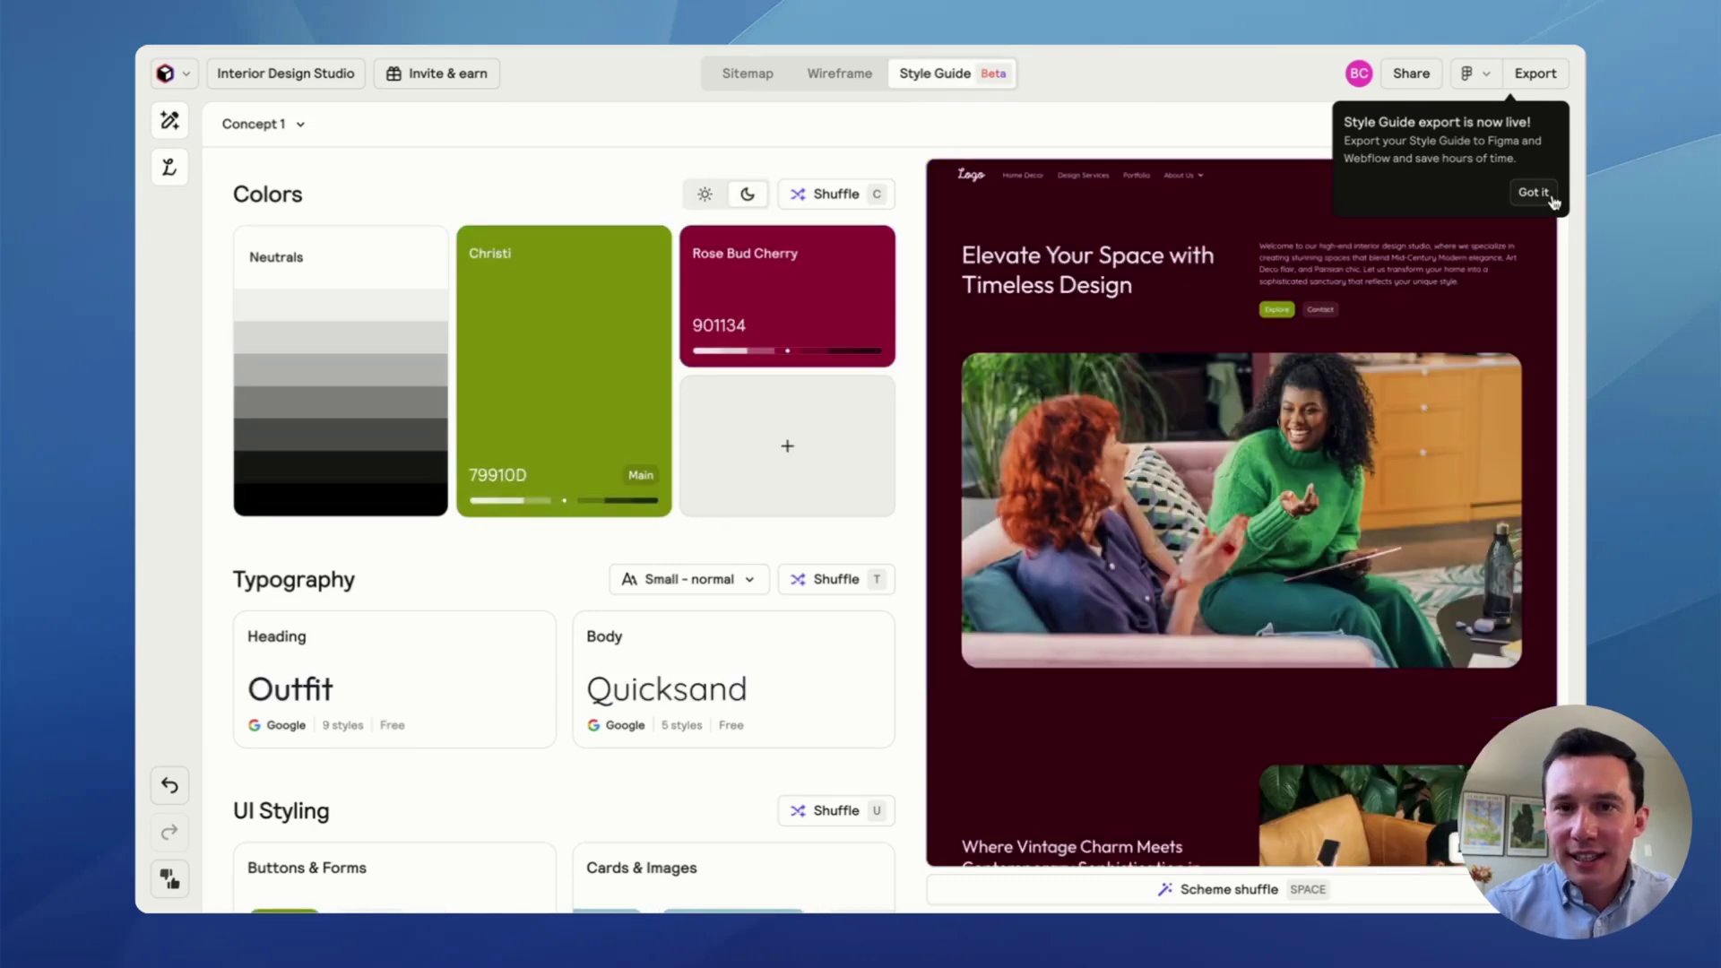
{"action": "left_click", "coordinate": [1533, 192]}
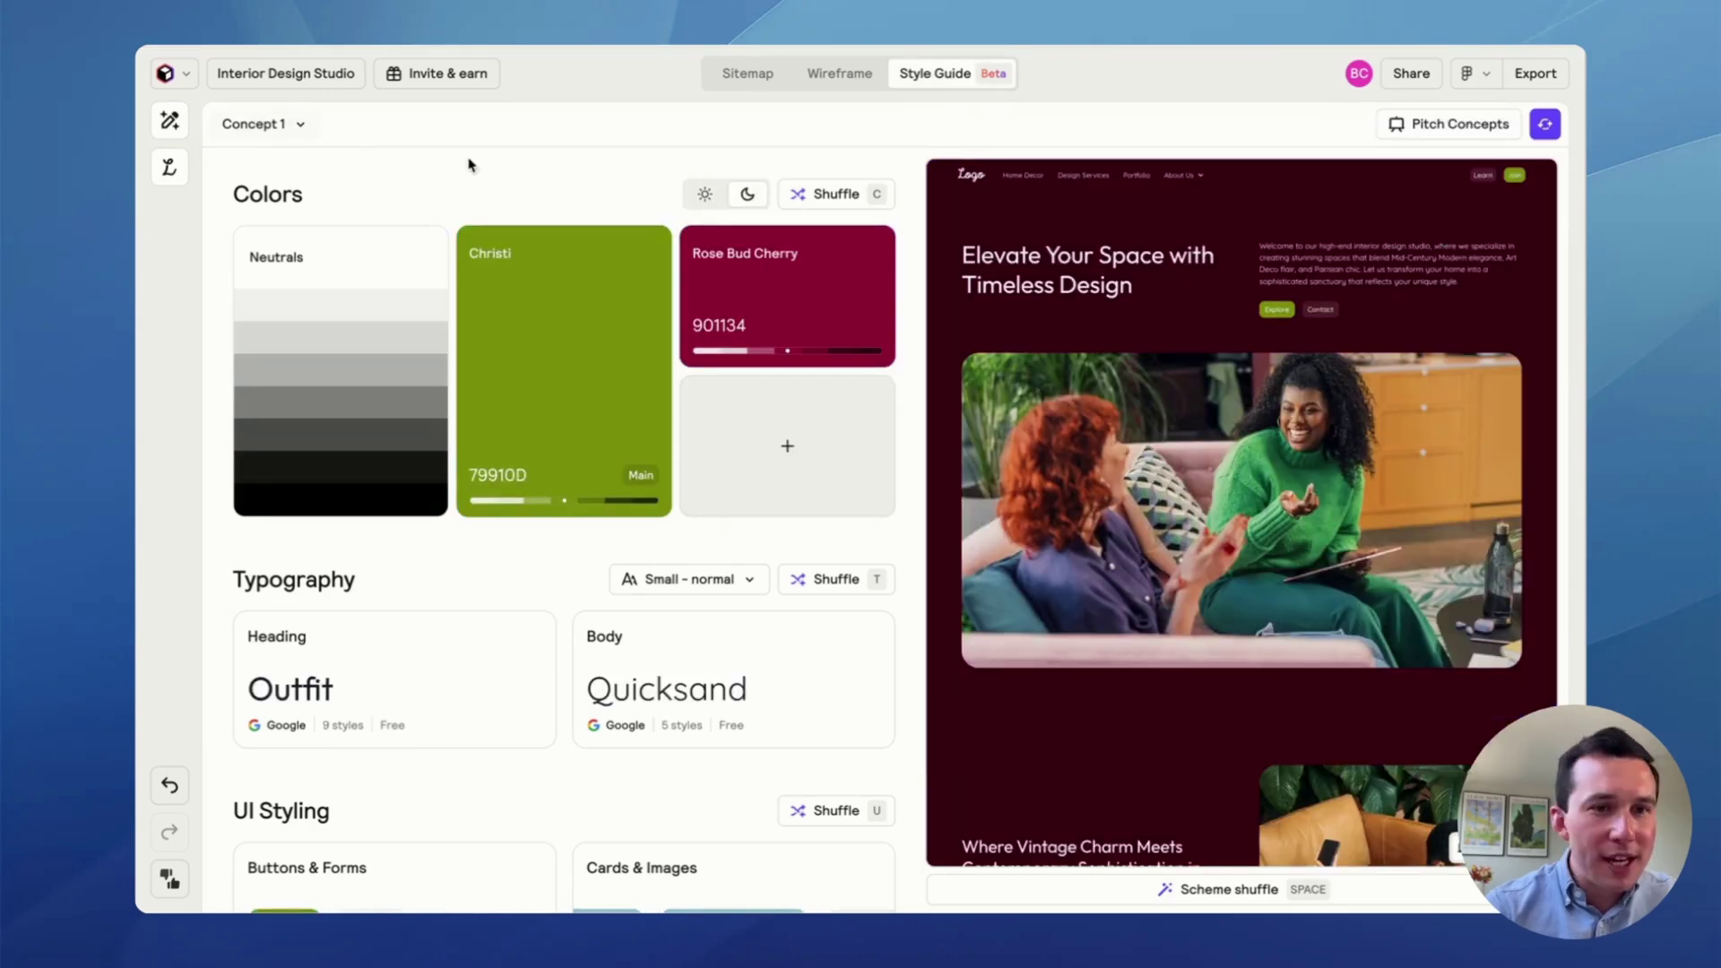
{"action": "left_click", "coordinate": [280, 130]}
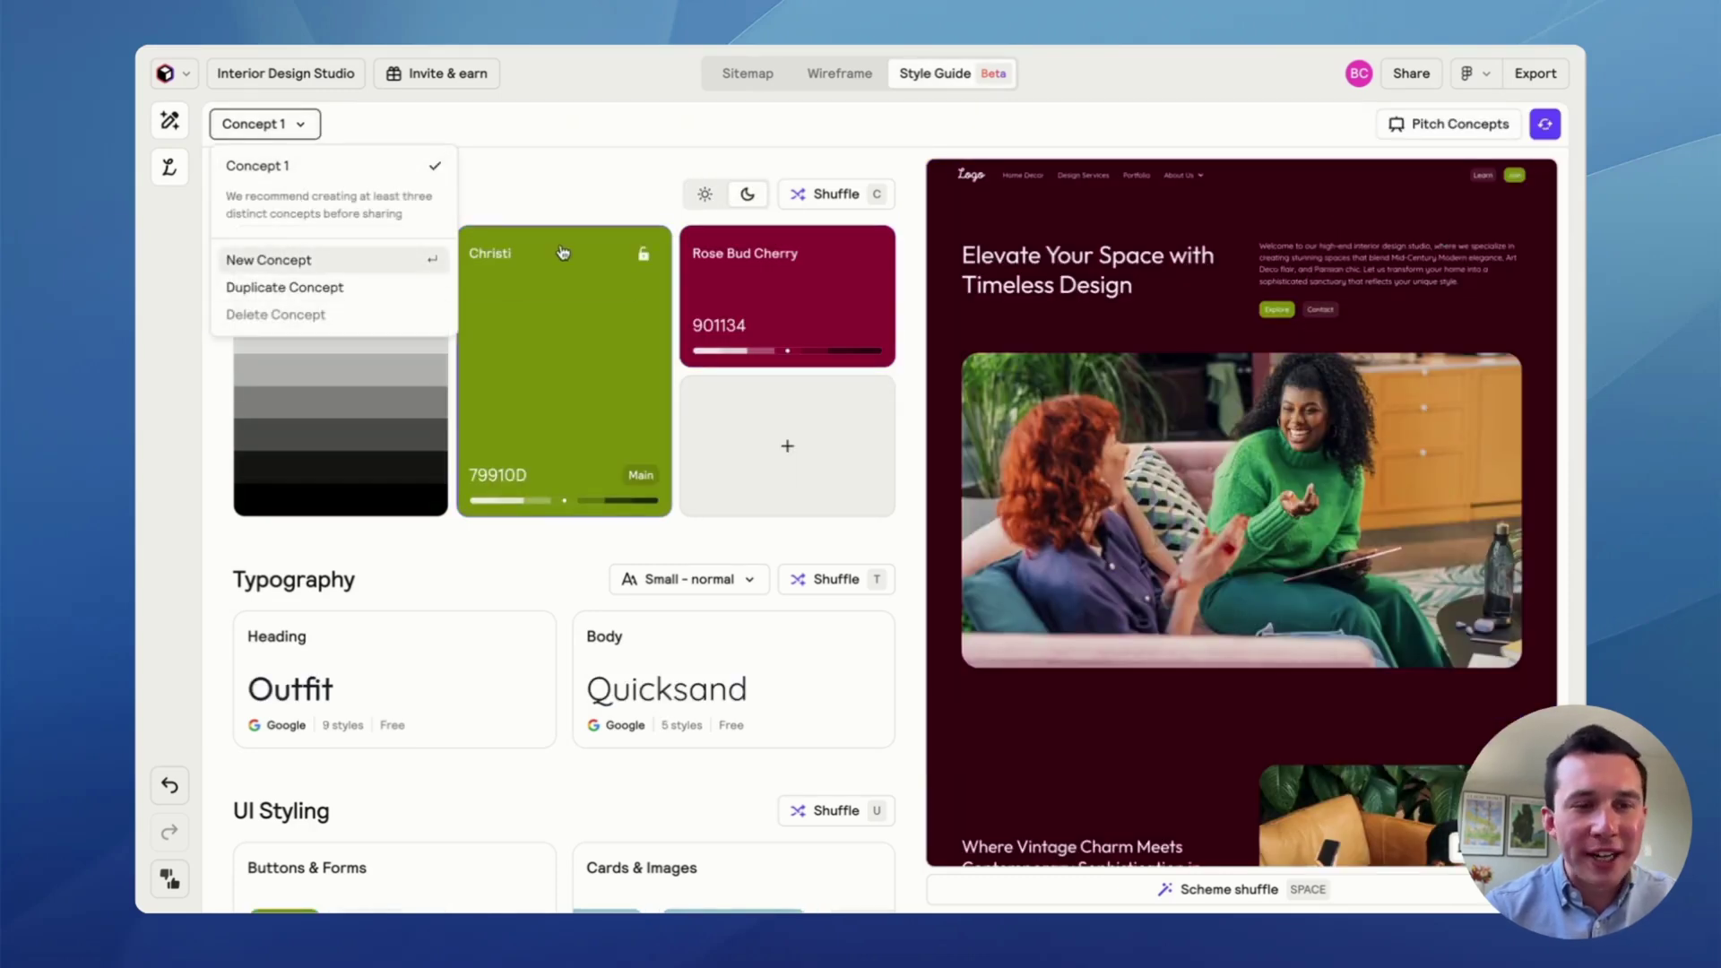
{"action": "left_click", "coordinate": [581, 119]}
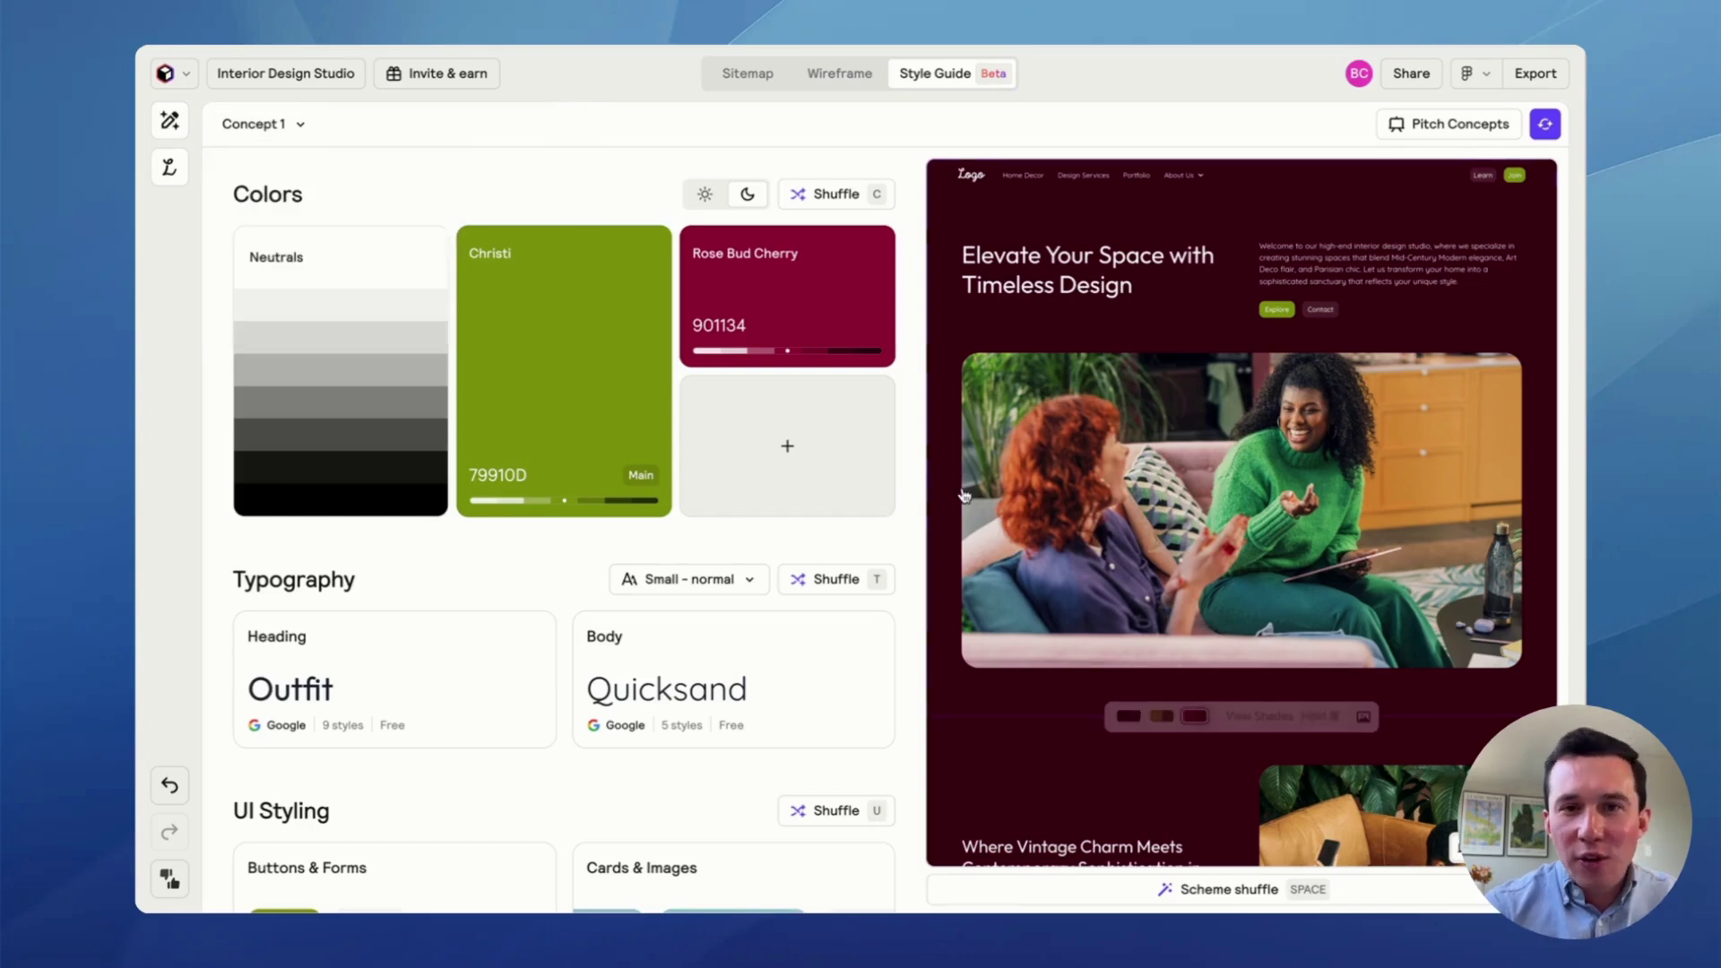
{"action": "scroll", "coordinate": [1136, 670], "scroll_direction": "down", "scroll_amount": 1}
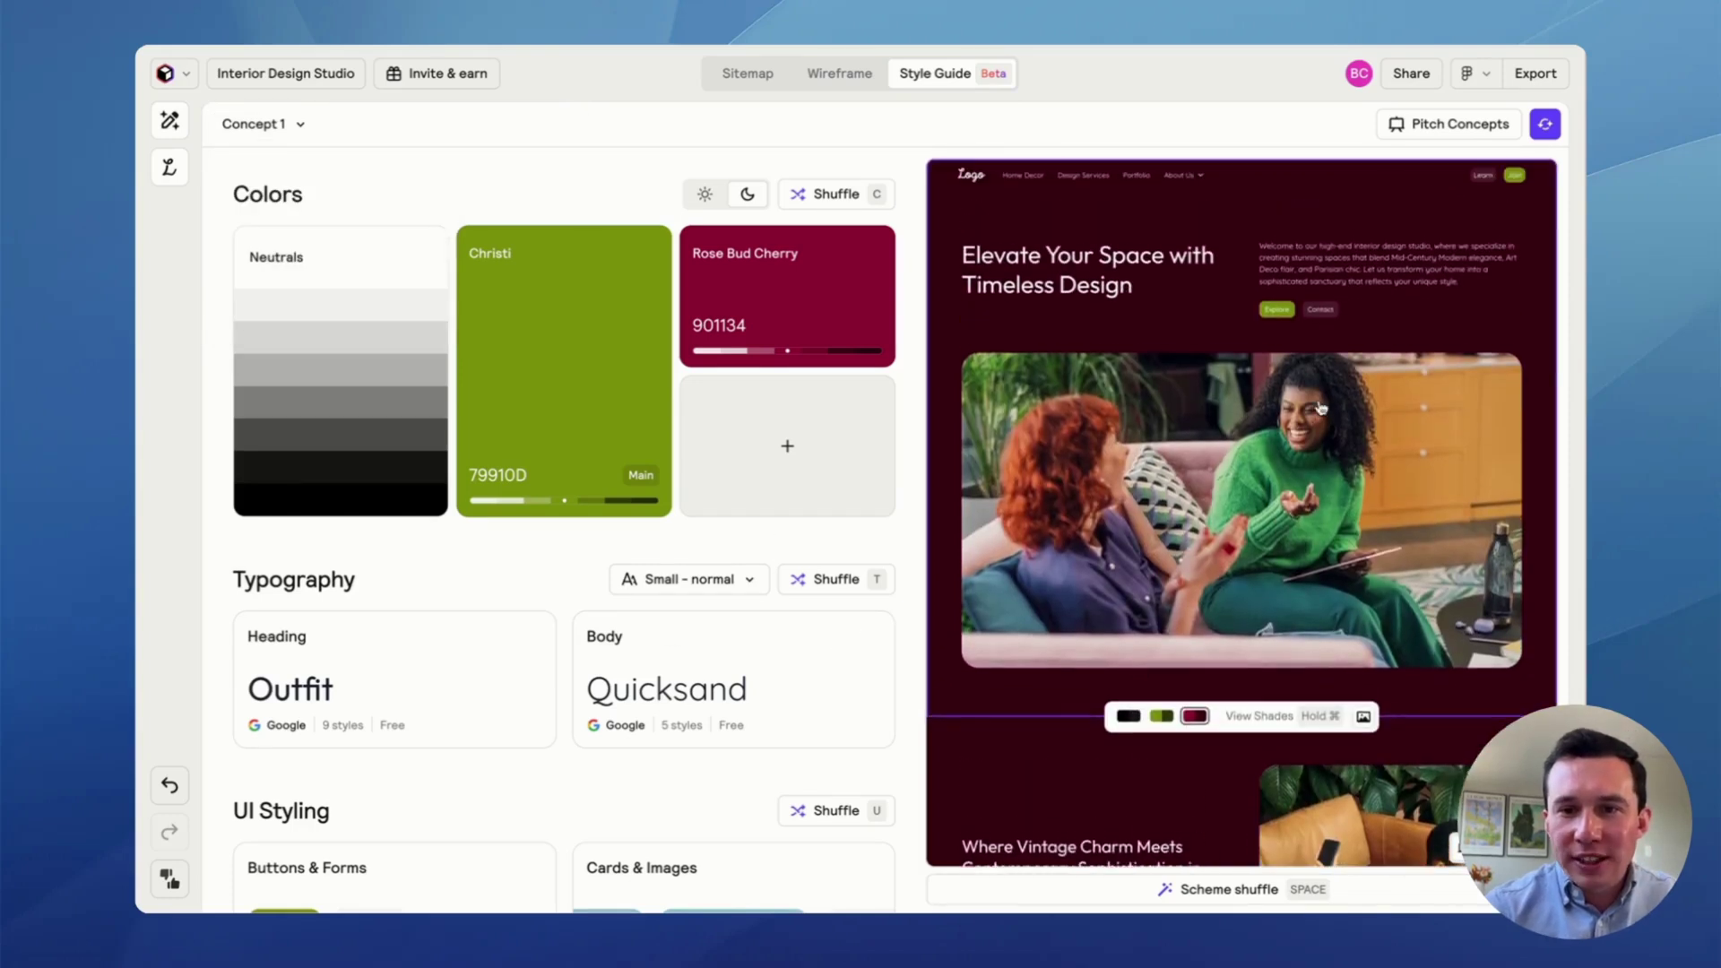
{"action": "scroll", "coordinate": [1226, 313], "scroll_direction": "down", "scroll_amount": 5}
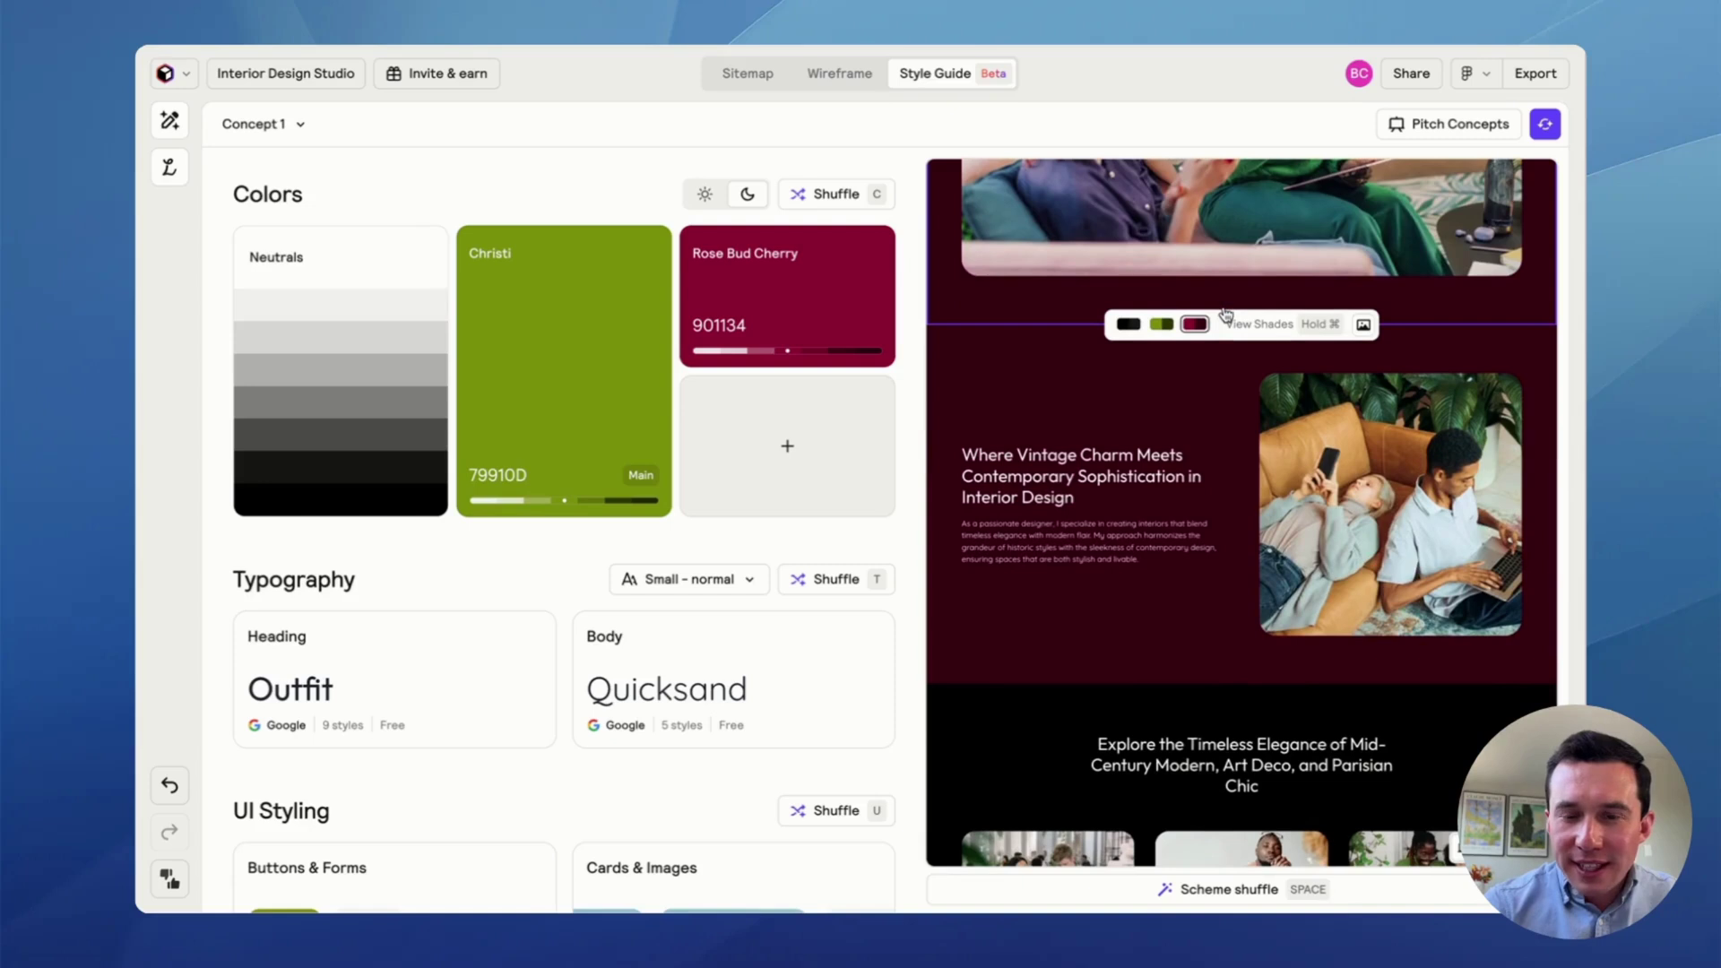
{"action": "scroll", "coordinate": [1226, 314], "scroll_direction": "up", "scroll_amount": 6}
{"action": "scroll", "coordinate": [1287, 363], "scroll_direction": "down", "scroll_amount": 5}
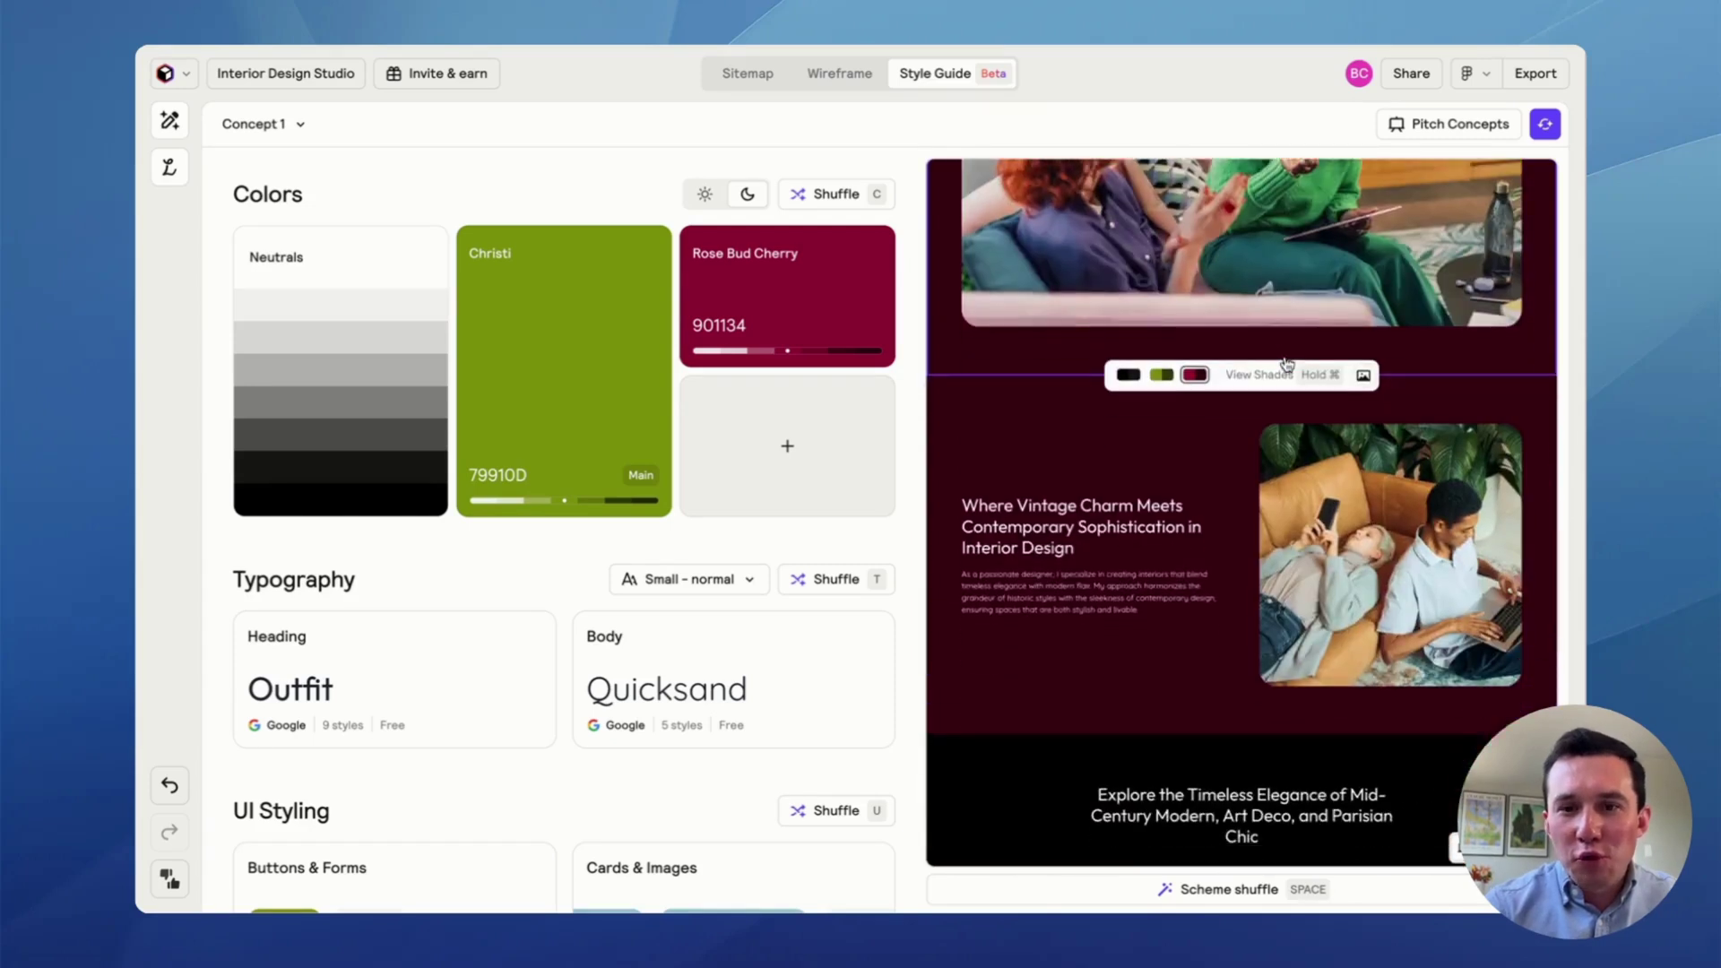
{"action": "scroll", "coordinate": [1287, 363], "scroll_direction": "down", "scroll_amount": 10}
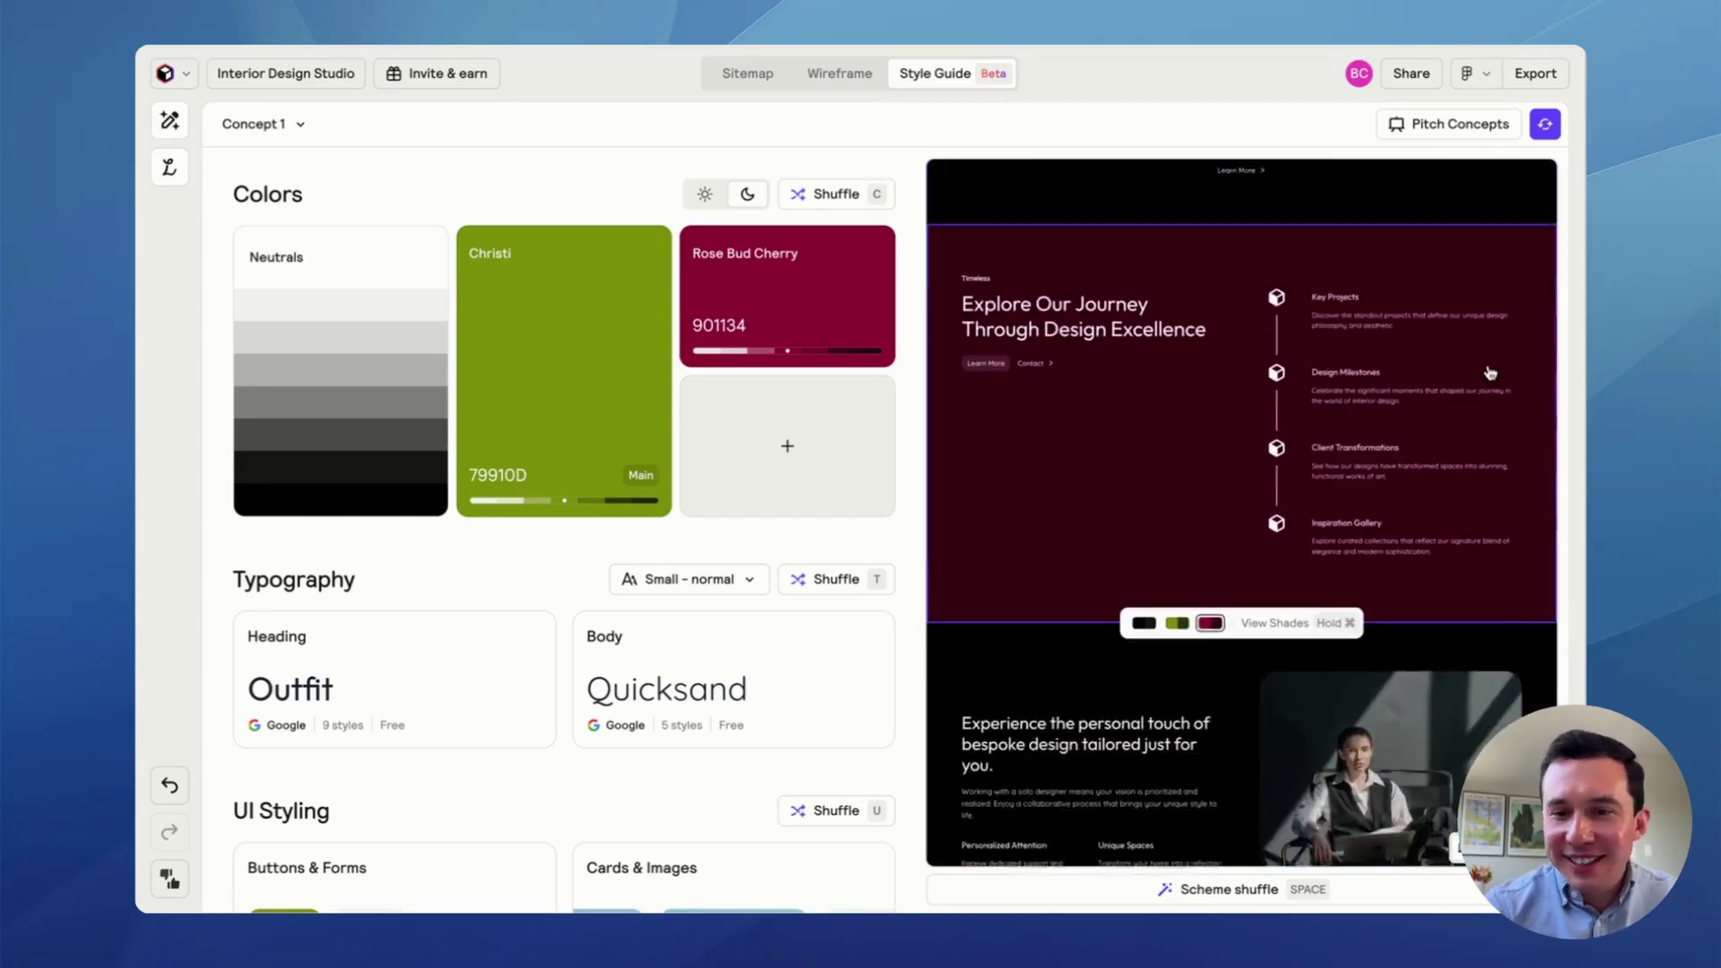
{"action": "scroll", "coordinate": [1490, 372], "scroll_direction": "down", "scroll_amount": 6}
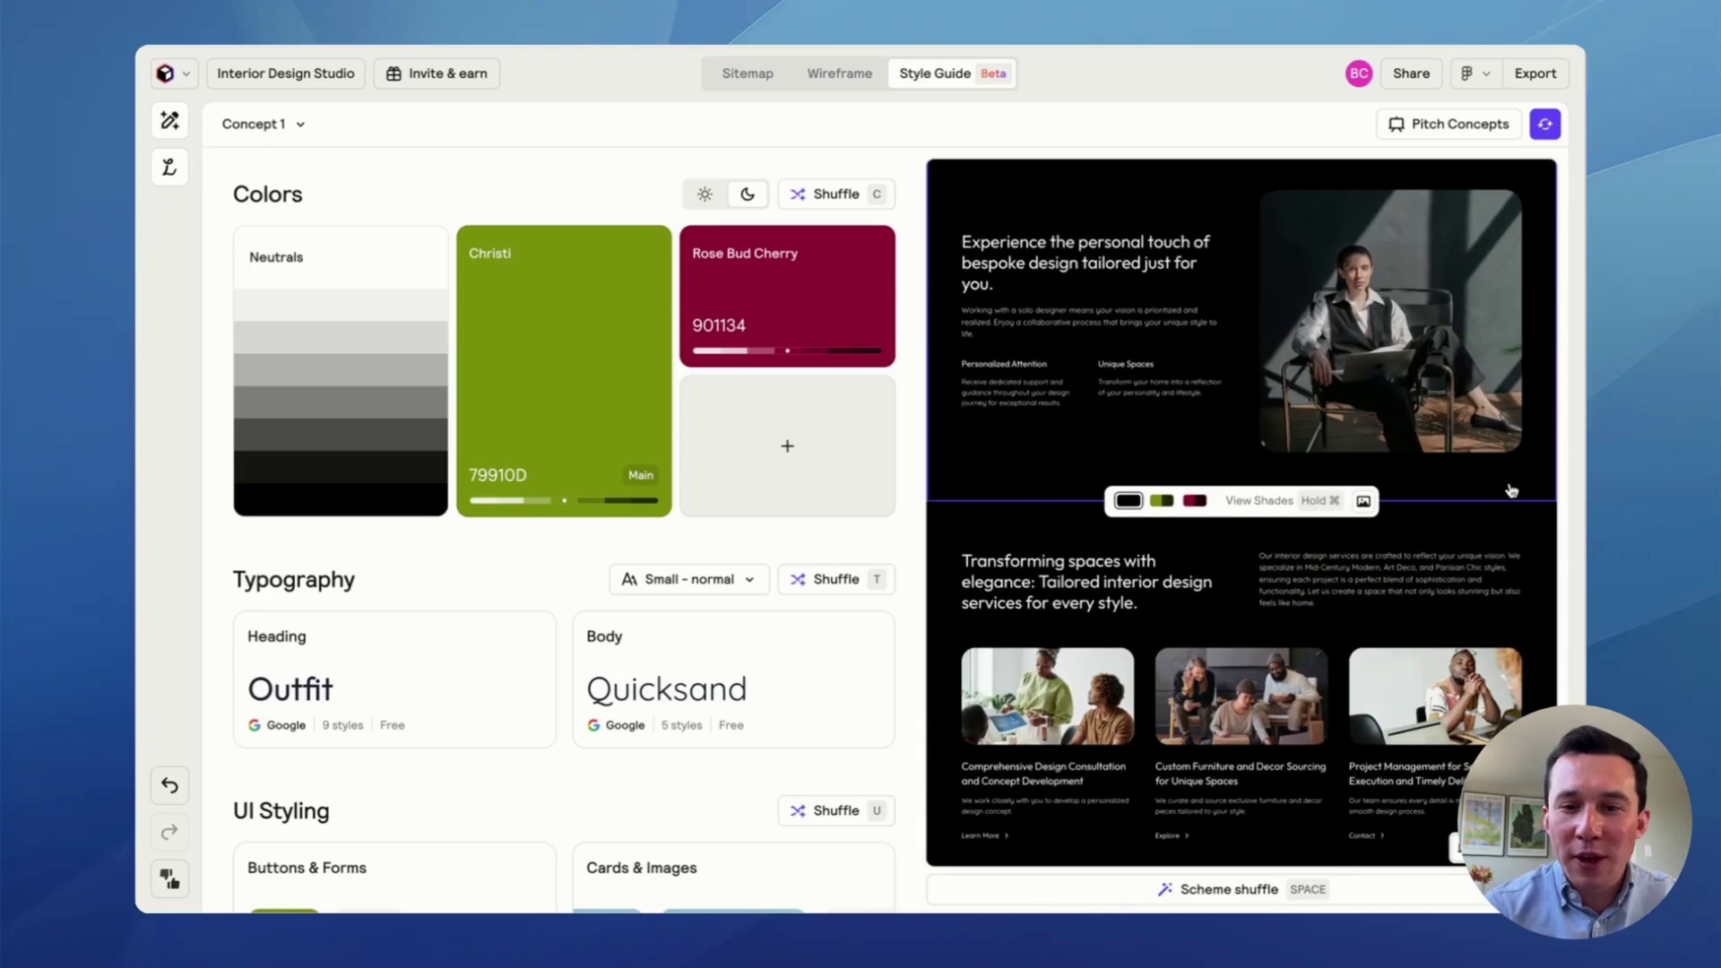
{"action": "scroll", "coordinate": [1511, 490], "scroll_direction": "down", "scroll_amount": 5}
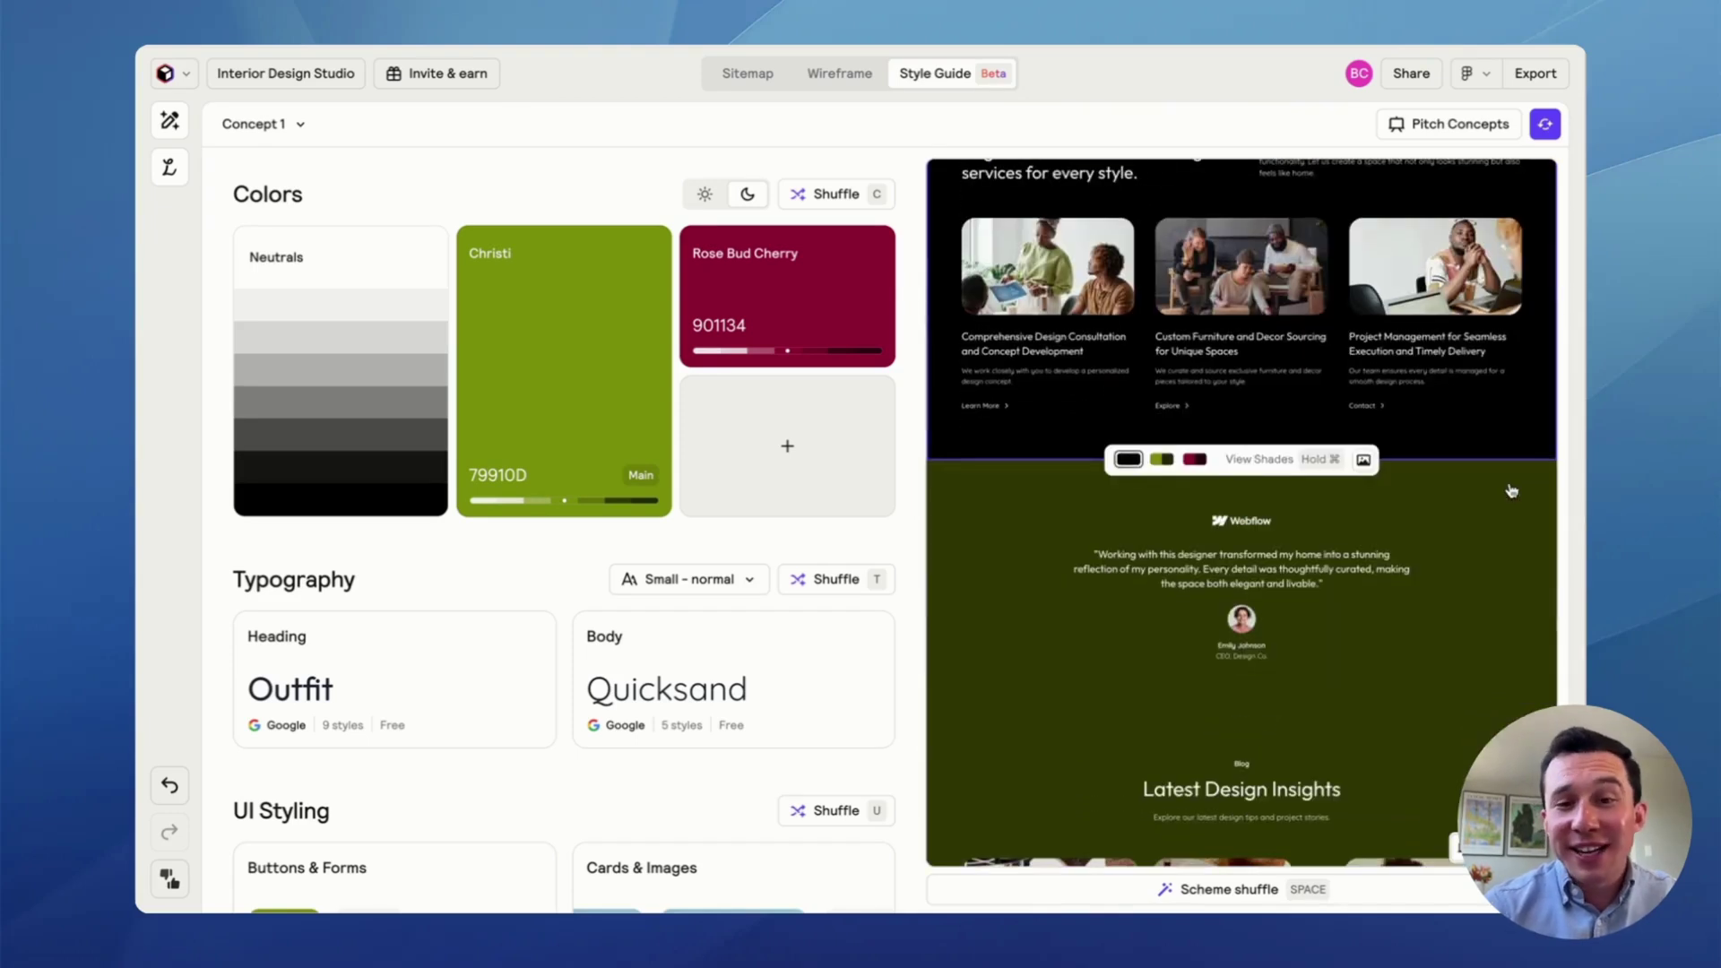
{"action": "scroll", "coordinate": [1514, 589], "scroll_direction": "down", "scroll_amount": 5}
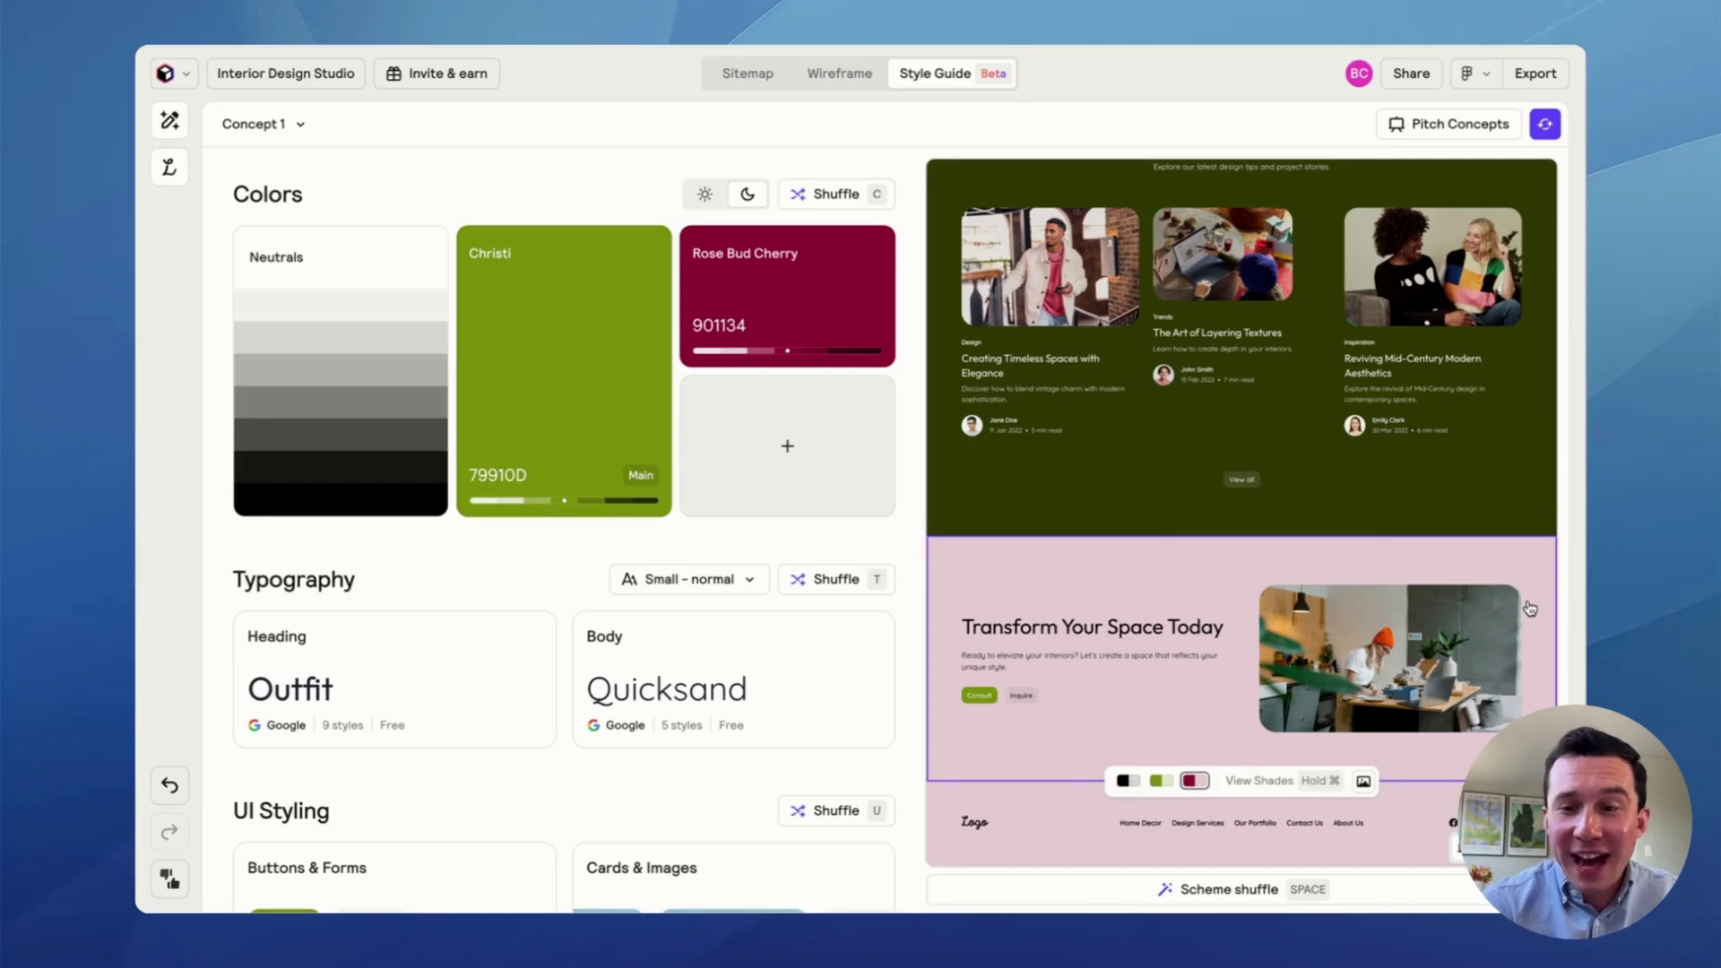
{"action": "scroll", "coordinate": [1529, 608], "scroll_direction": "down", "scroll_amount": 1}
{"action": "scroll", "coordinate": [1529, 609], "scroll_direction": "up", "scroll_amount": 15}
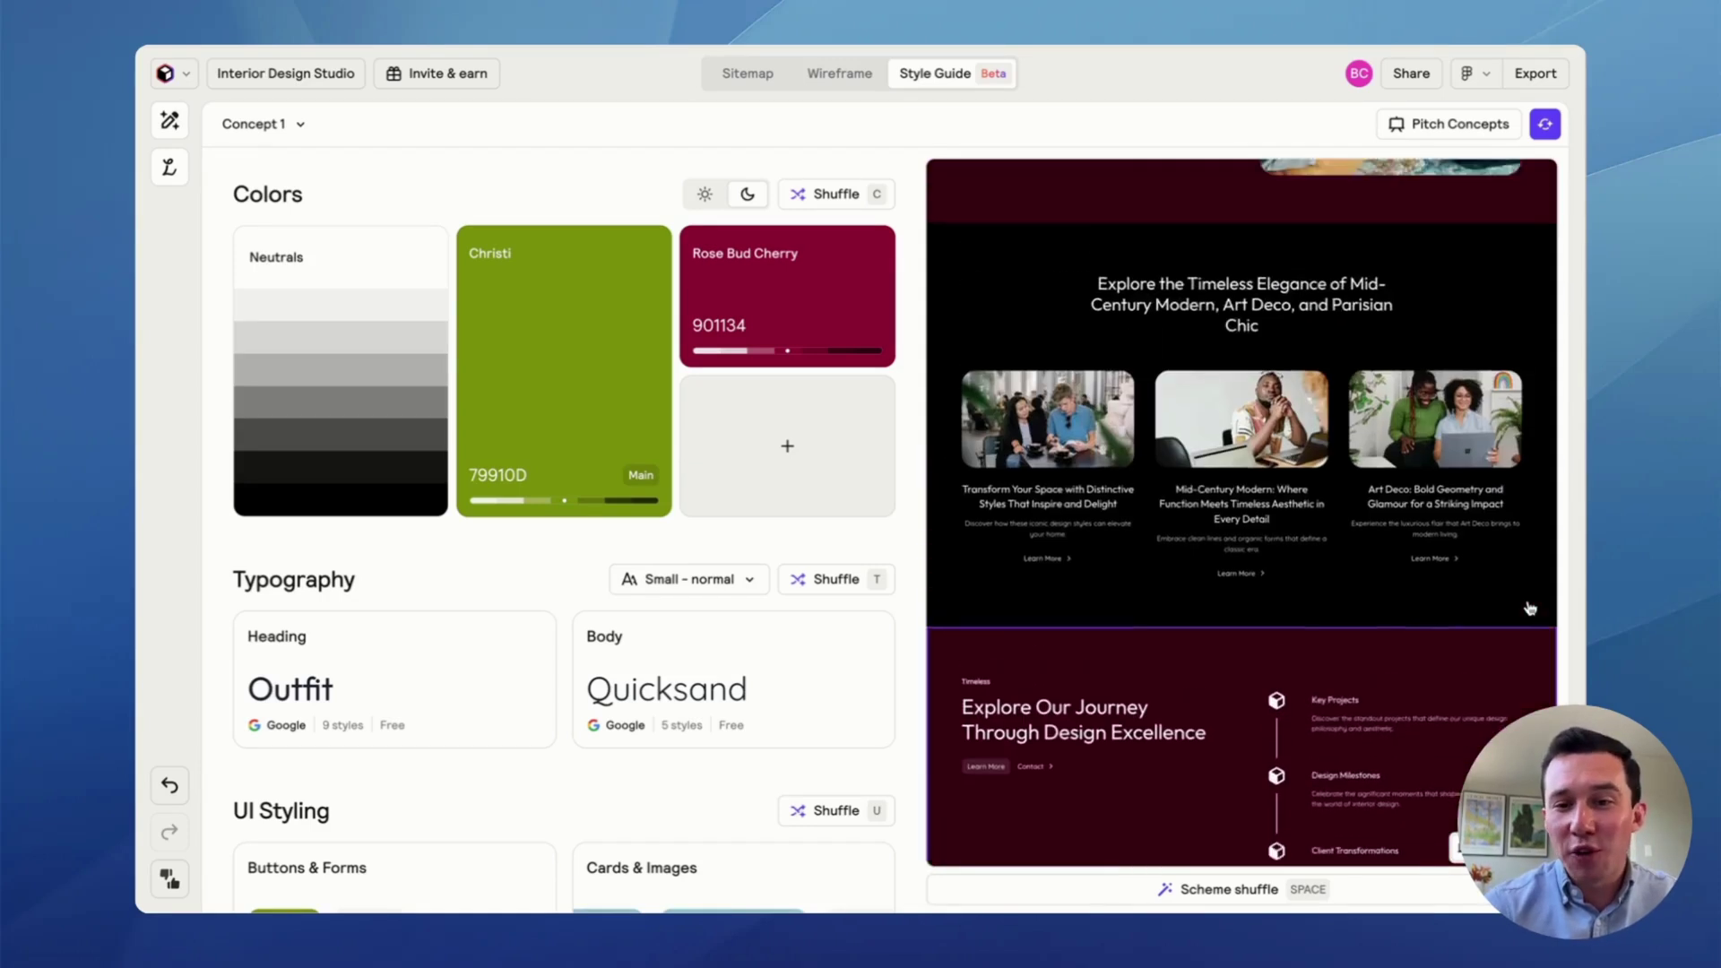
{"action": "scroll", "coordinate": [1529, 608], "scroll_direction": "up", "scroll_amount": 8}
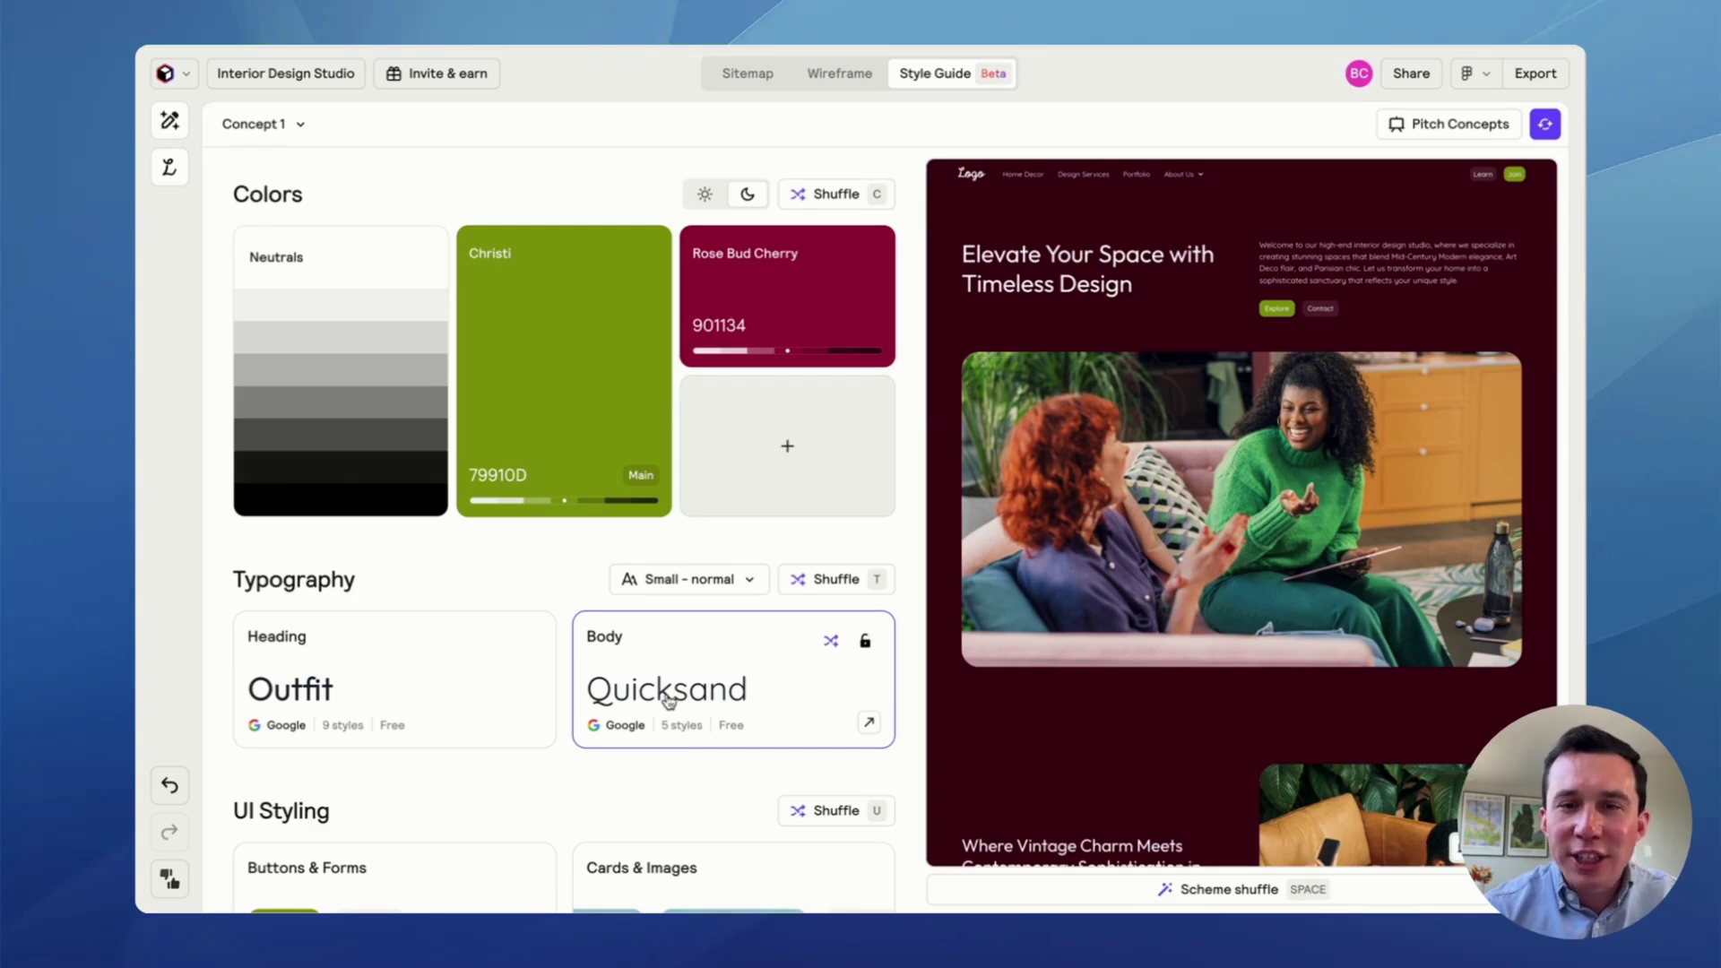
{"action": "scroll", "coordinate": [1377, 546], "scroll_direction": "down", "scroll_amount": 7}
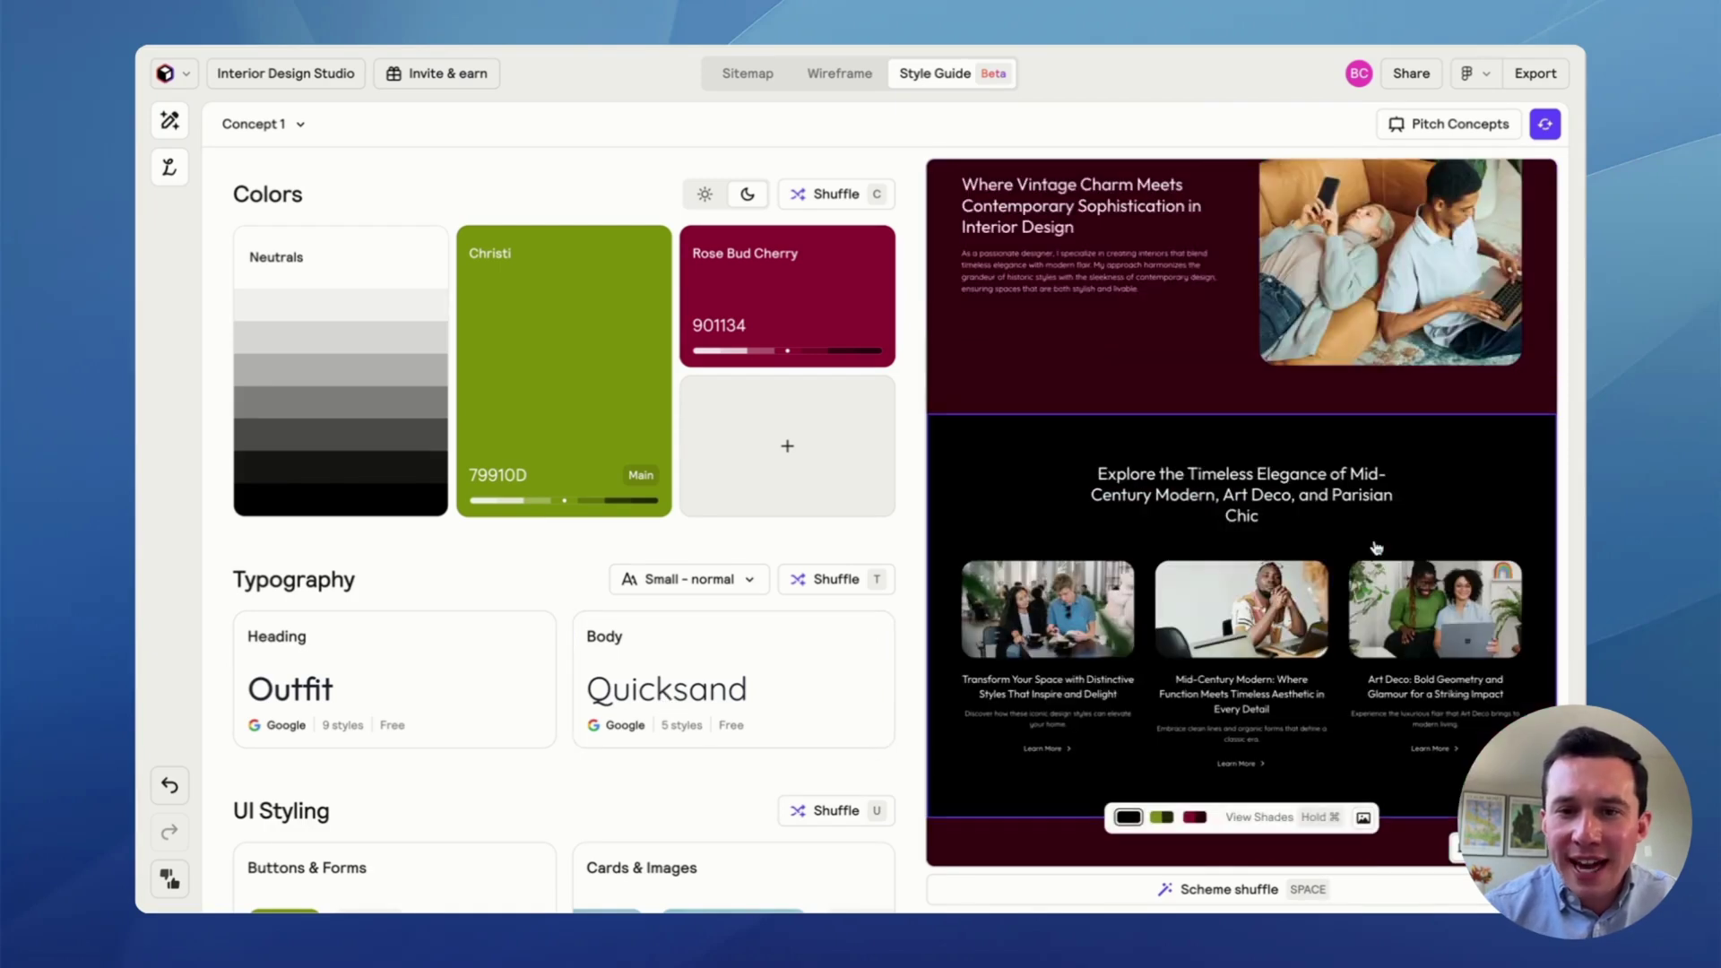
{"action": "left_click", "coordinate": [1161, 820]}
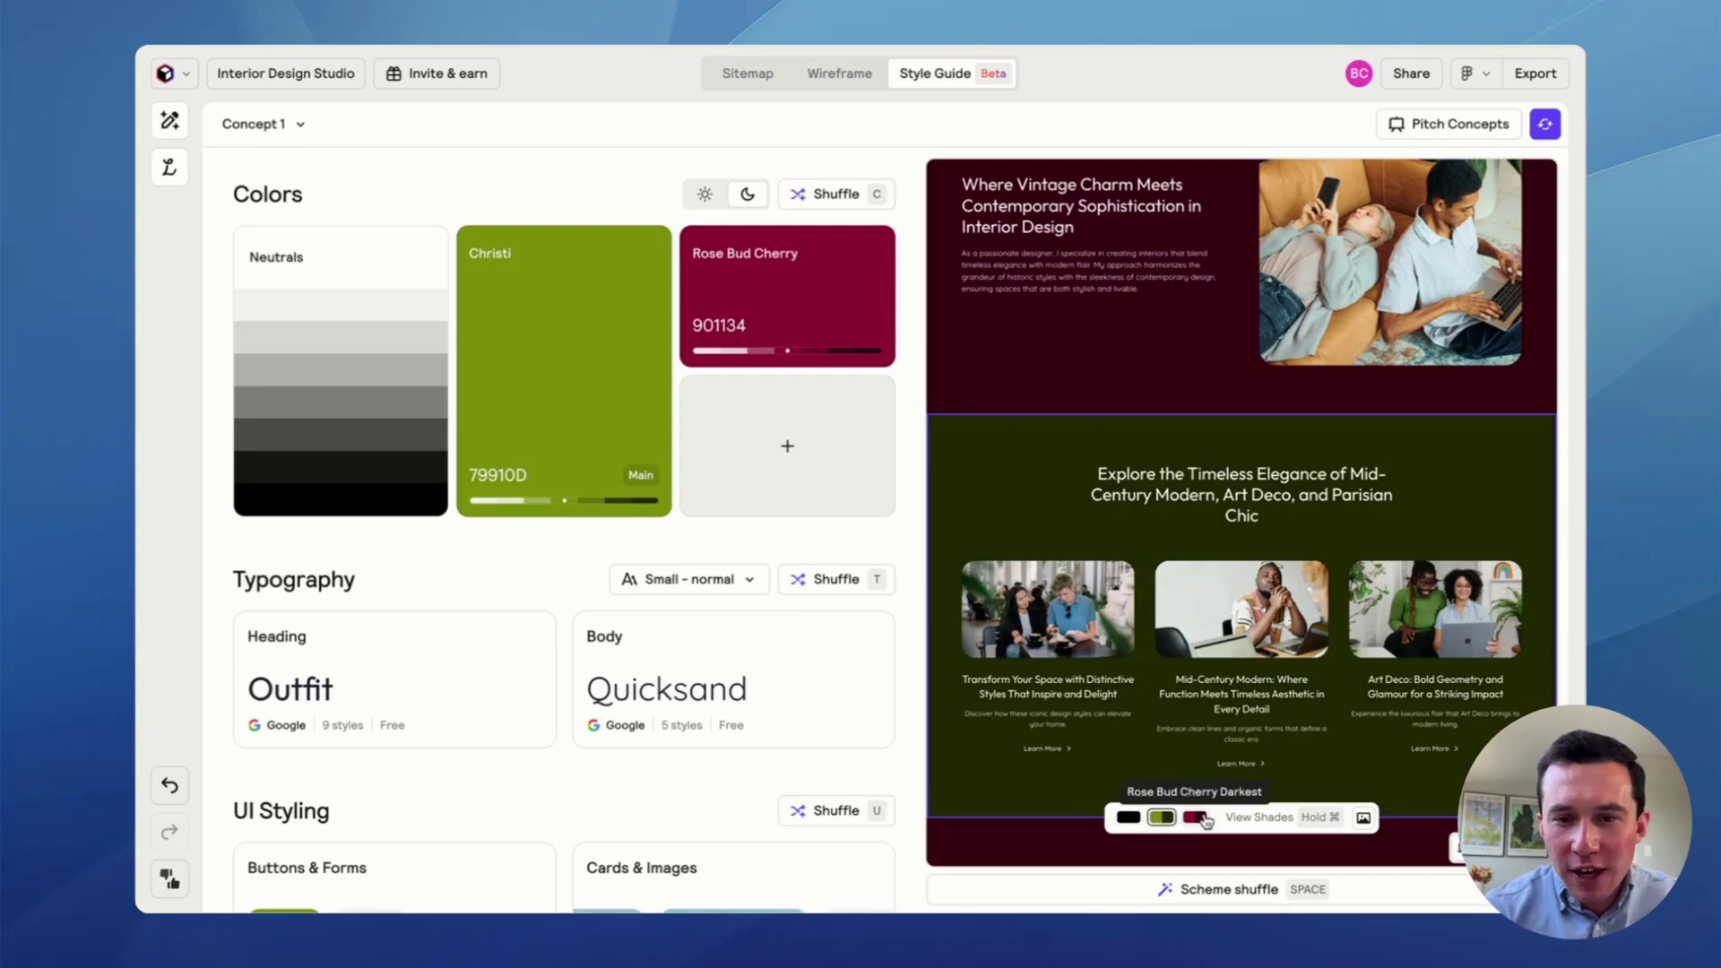
{"action": "left_click", "coordinate": [1128, 818]}
{"action": "scroll", "coordinate": [1090, 394], "scroll_direction": "up", "scroll_amount": 4}
{"action": "scroll", "coordinate": [1090, 395], "scroll_direction": "up", "scroll_amount": 3}
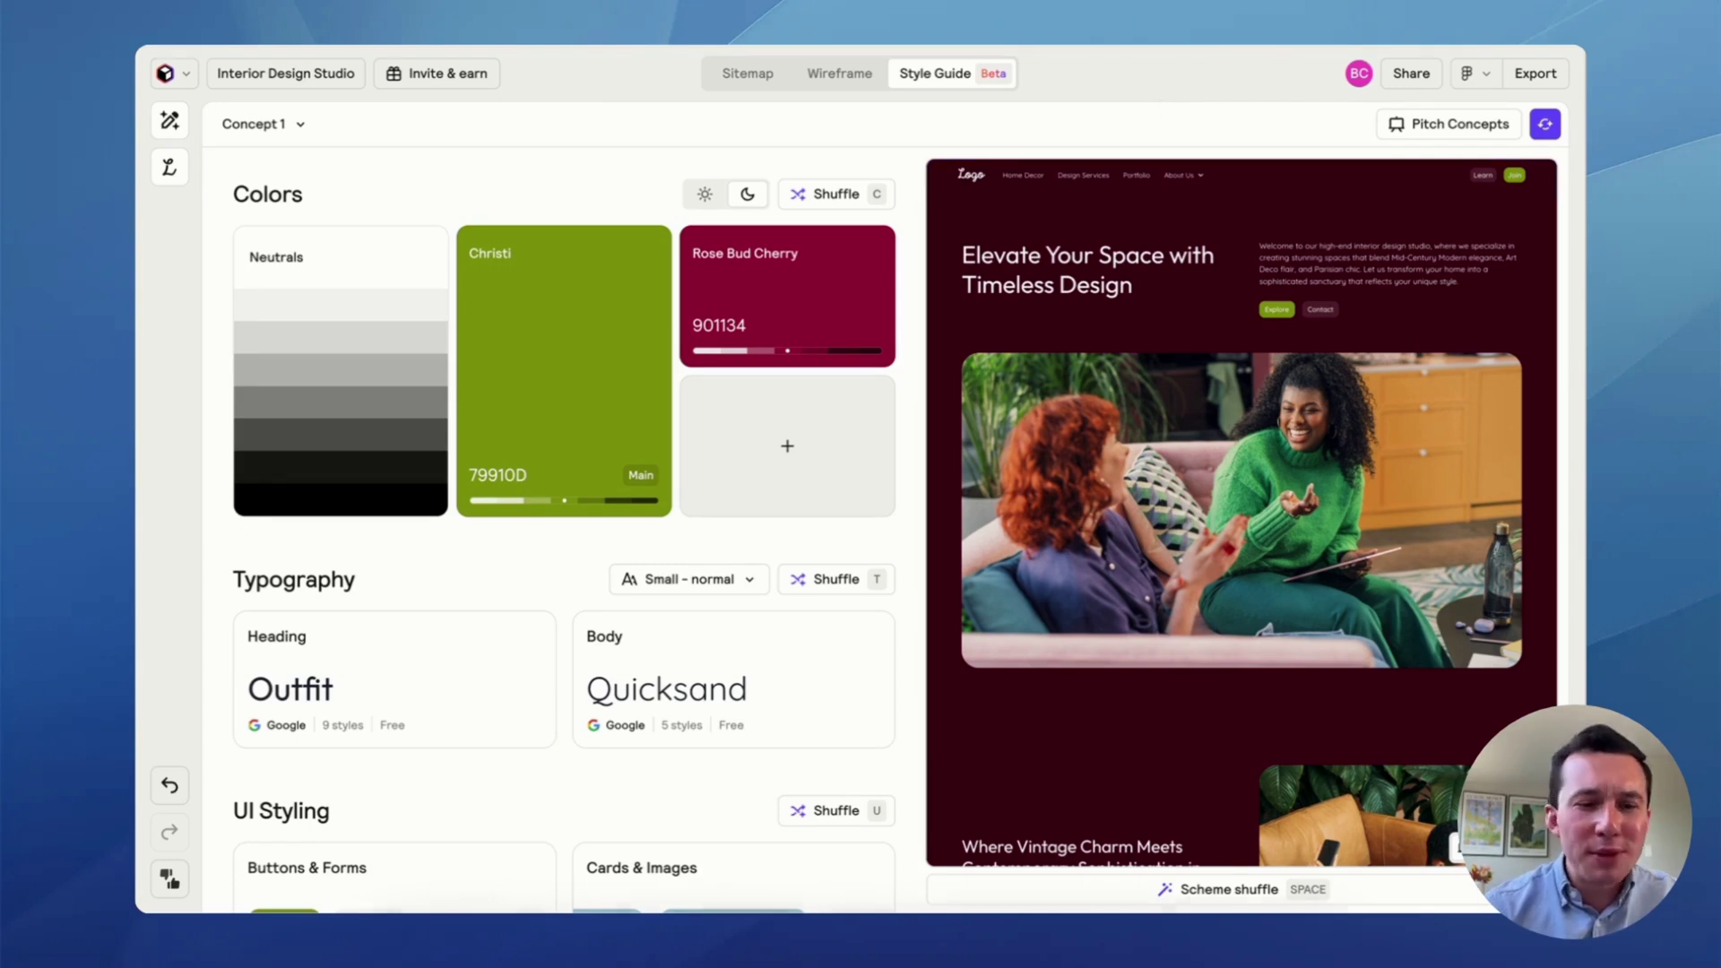
{"action": "mouse_move", "coordinate": [574, 896]}
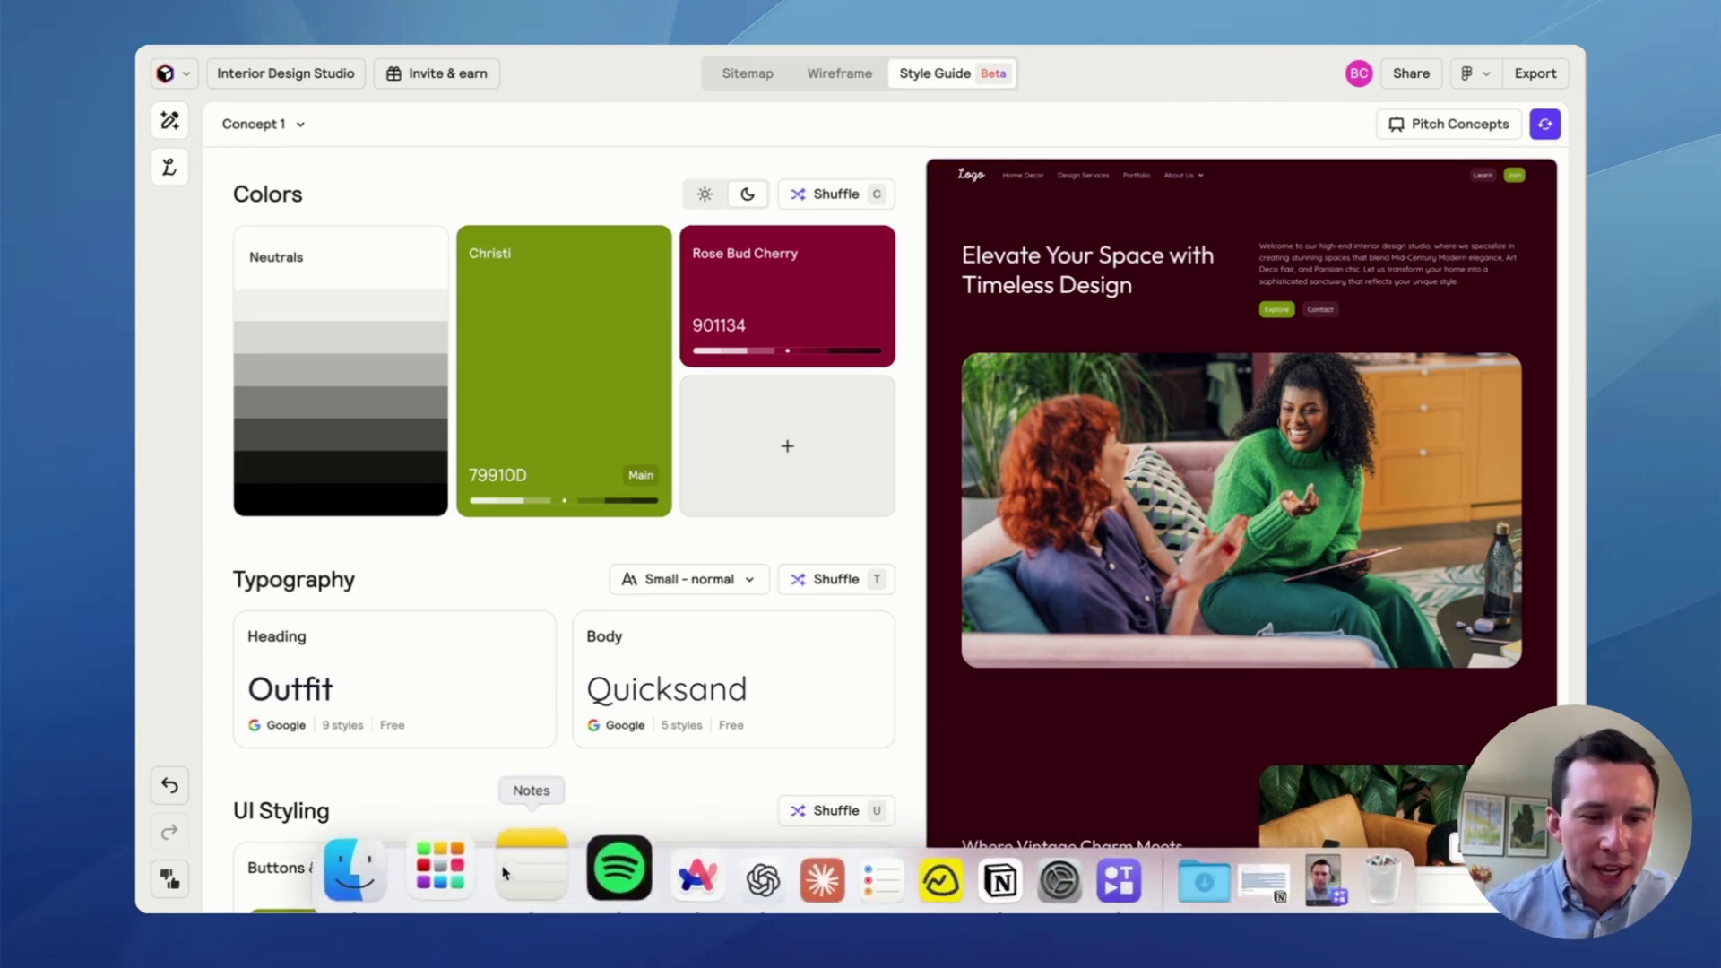
{"action": "left_click", "coordinate": [526, 874]}
{"action": "left_click_drag", "start_coordinate": [550, 367], "coordinate": [242, 380]}
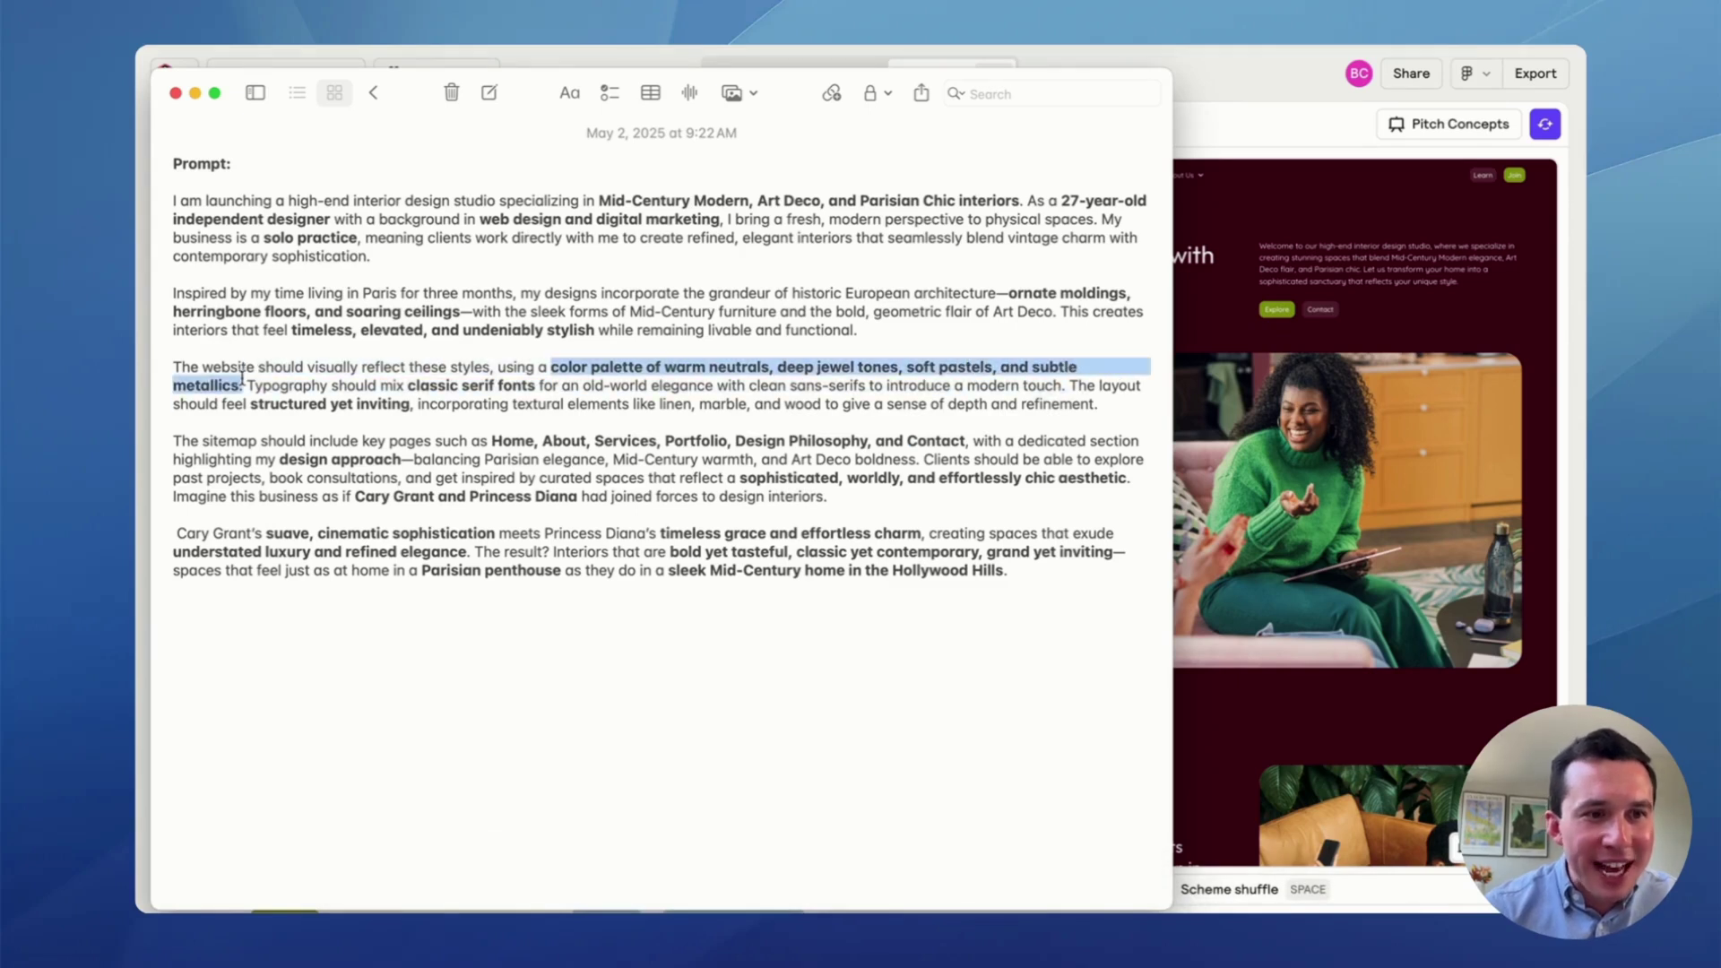
{"action": "left_click", "coordinate": [1325, 145]}
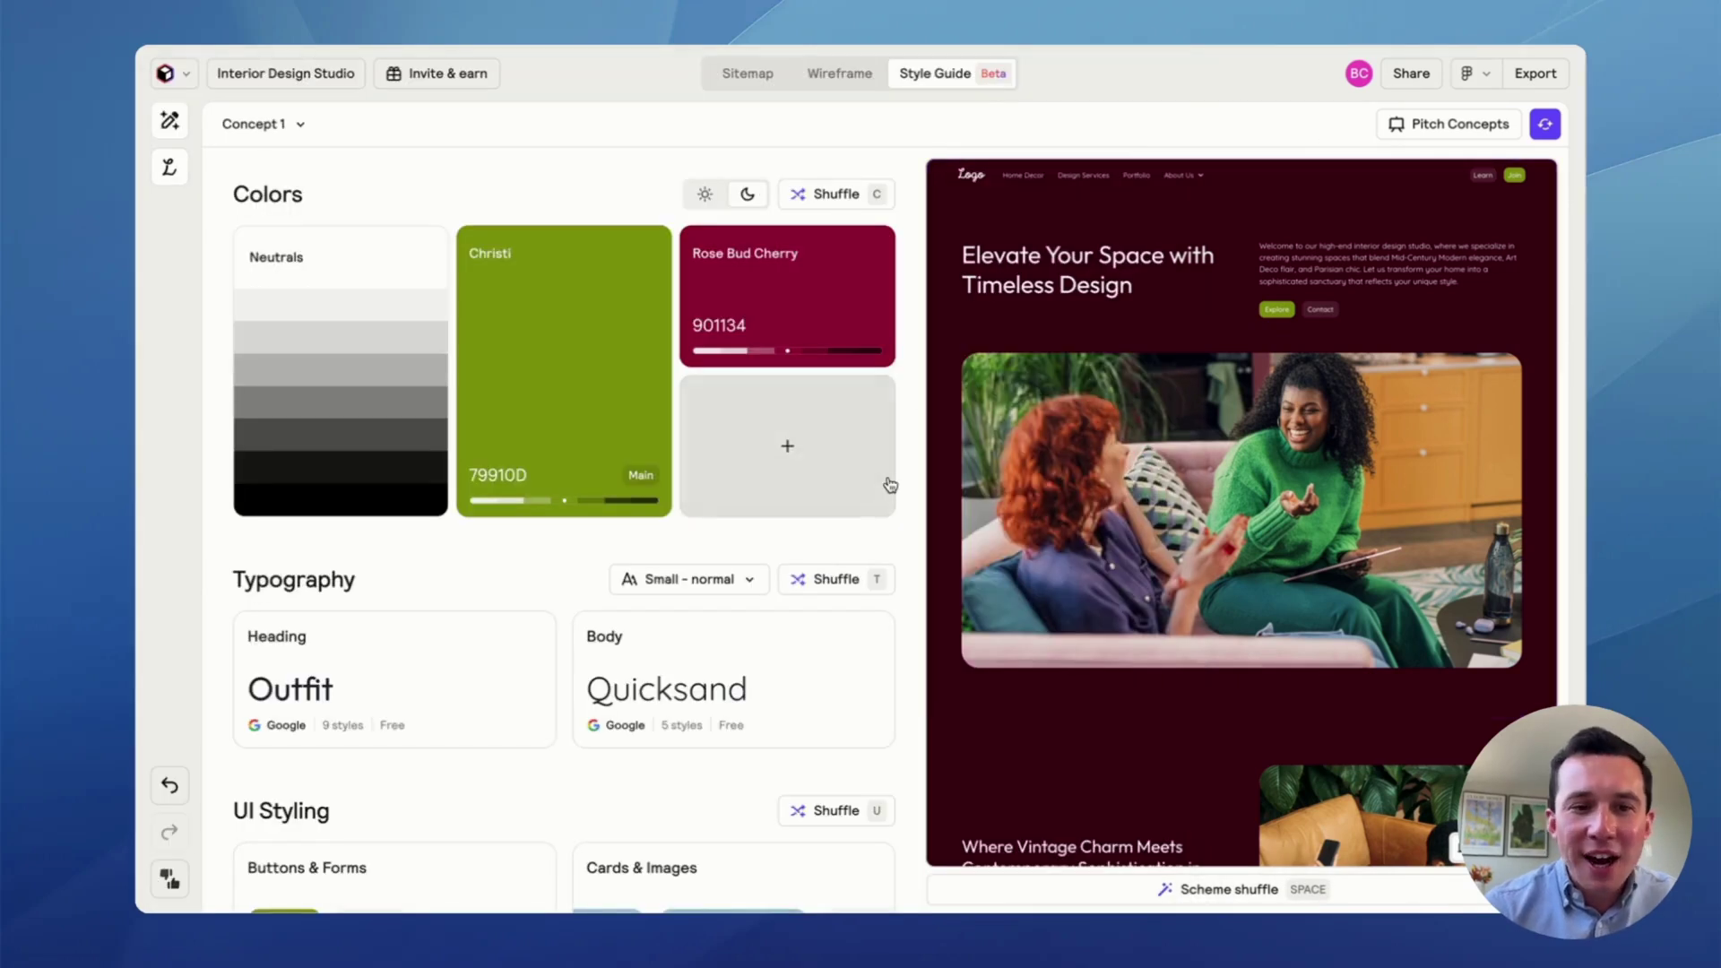
- Change the main colour from Christi to the olive Go Ben, #757C55
{"action": "scroll", "coordinate": [890, 485], "scroll_direction": "down", "scroll_amount": 1}
{"action": "scroll", "coordinate": [890, 485], "scroll_direction": "up", "scroll_amount": 1}
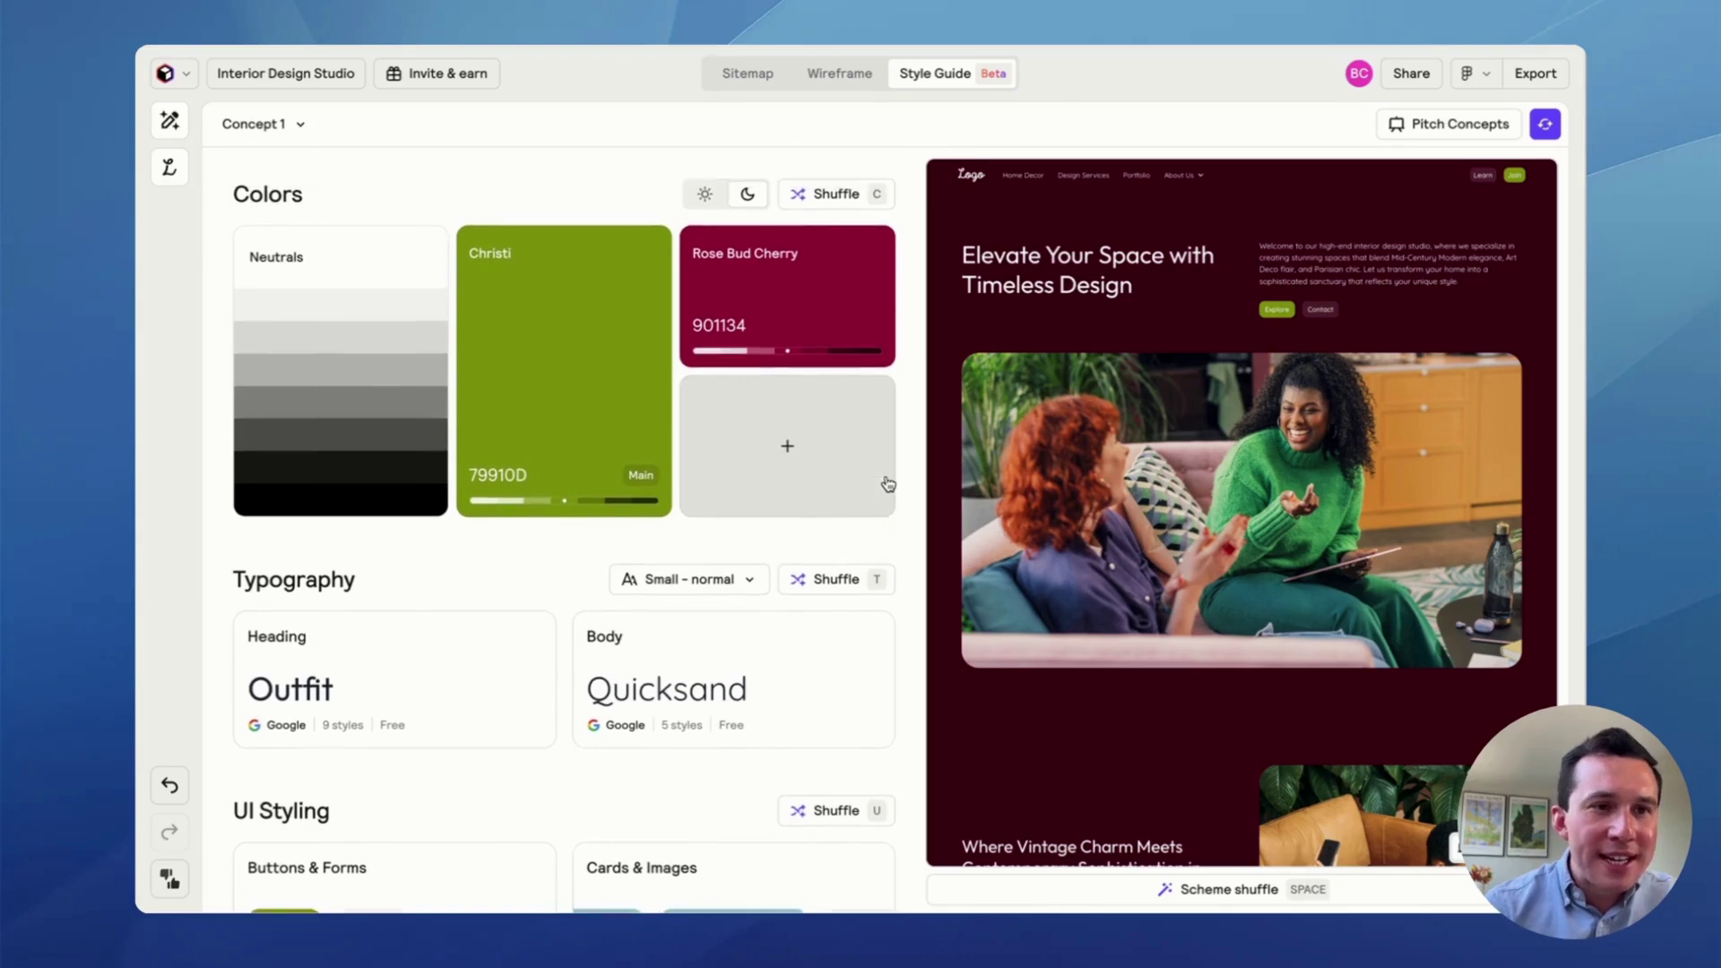
{"action": "left_click", "coordinate": [551, 422]}
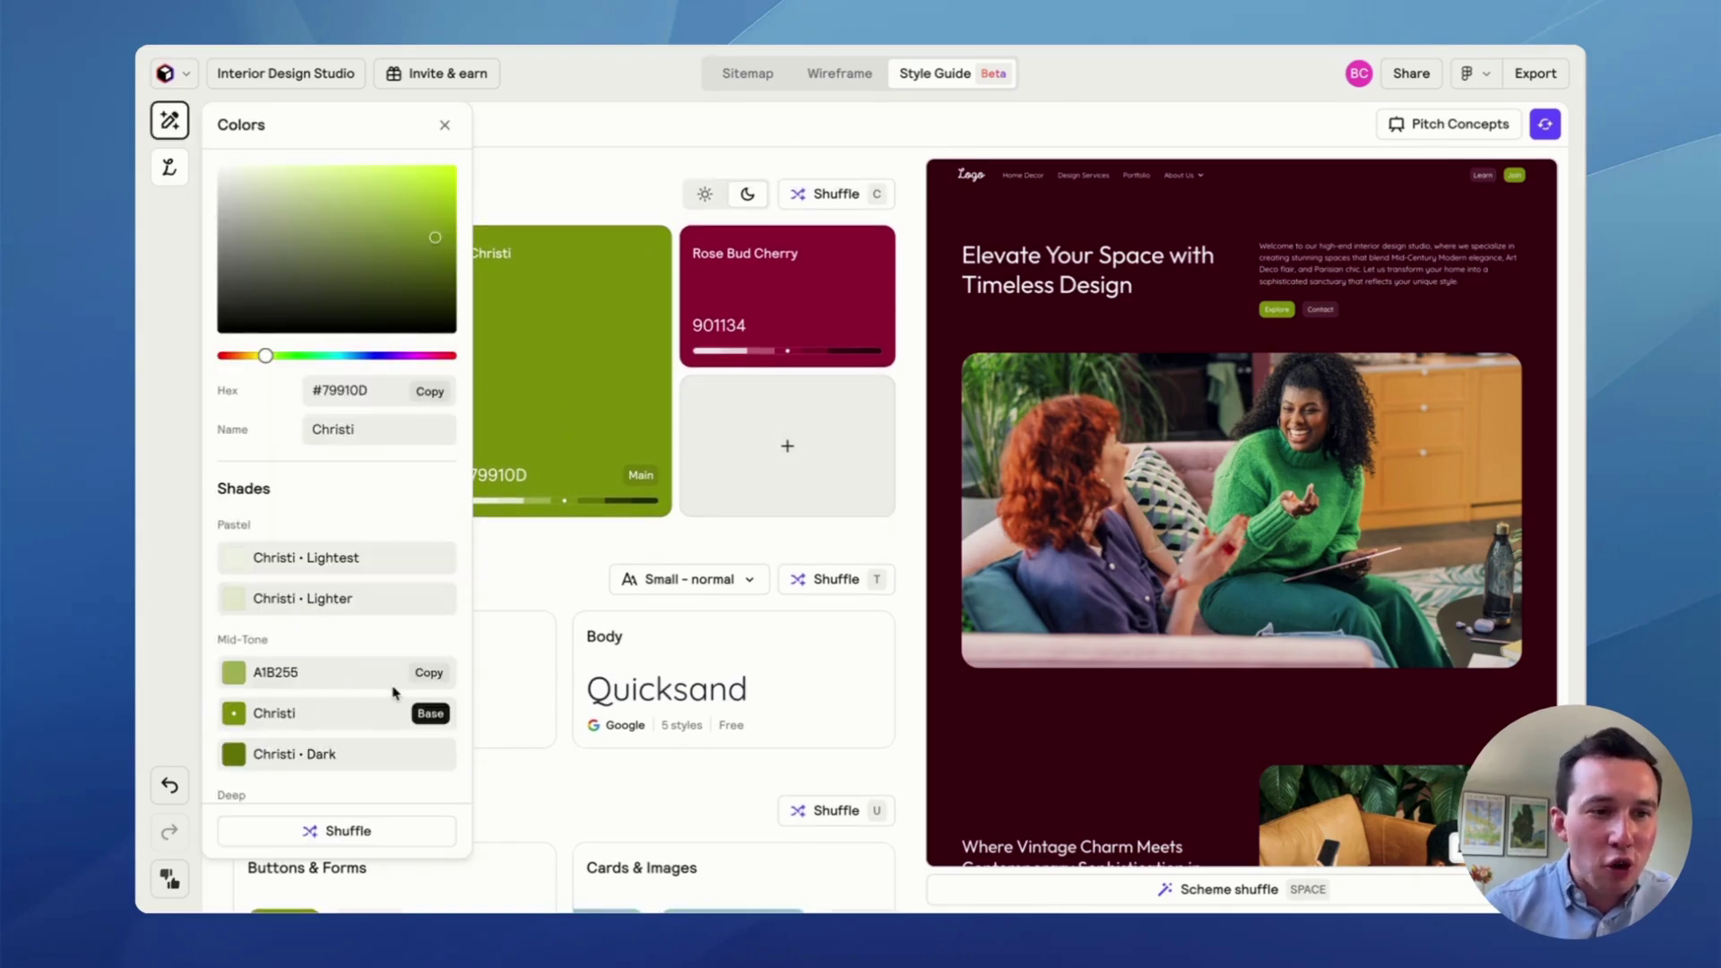
{"action": "scroll", "coordinate": [395, 645], "scroll_direction": "down", "scroll_amount": 2}
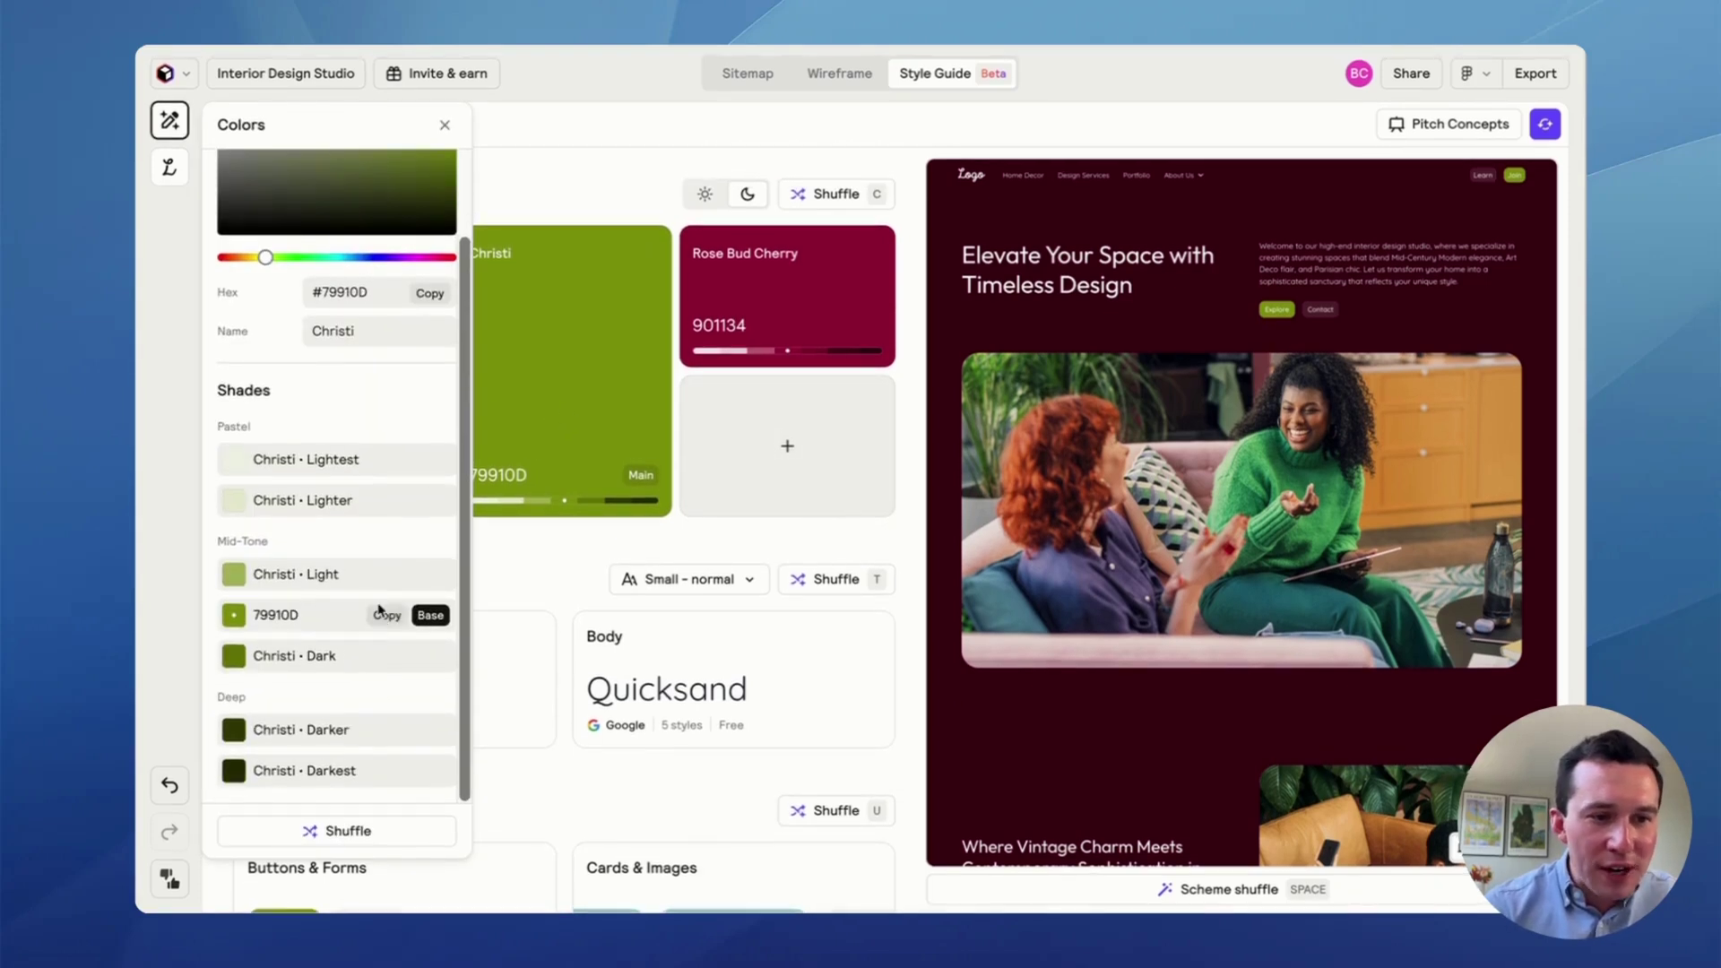
{"action": "scroll", "coordinate": [363, 721], "scroll_direction": "up", "scroll_amount": 2}
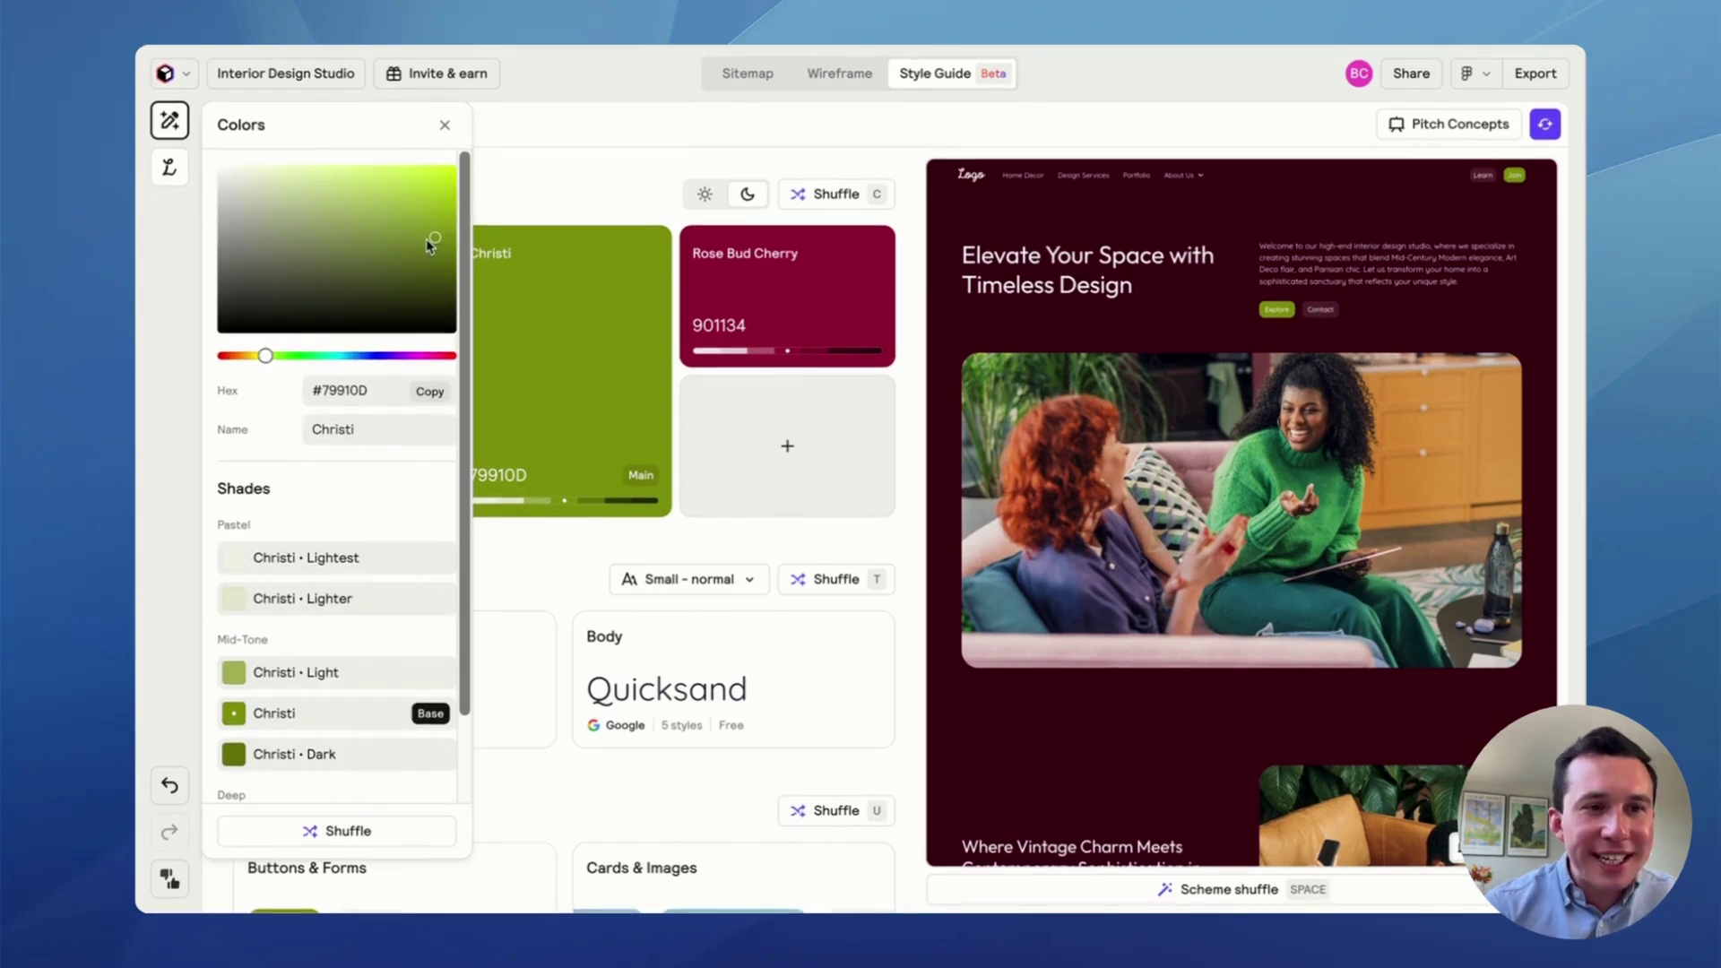
{"action": "left_click_drag", "start_coordinate": [427, 238], "coordinate": [292, 254]}
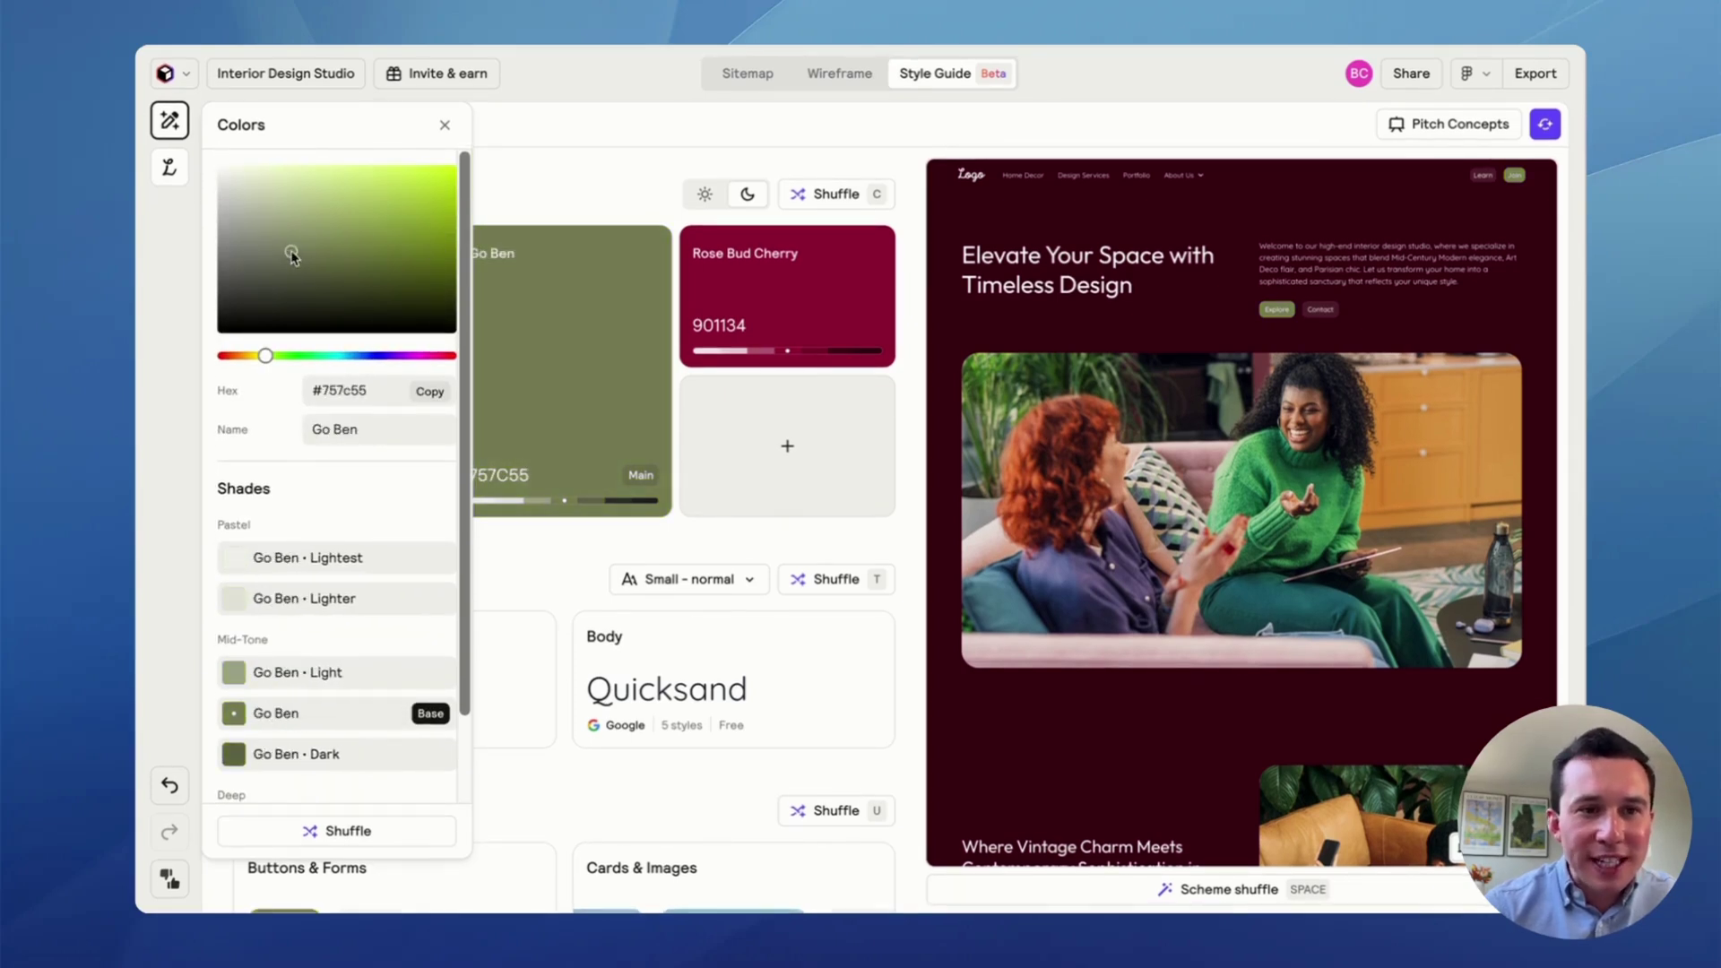
{"action": "scroll", "coordinate": [1230, 469], "scroll_direction": "down", "scroll_amount": 10}
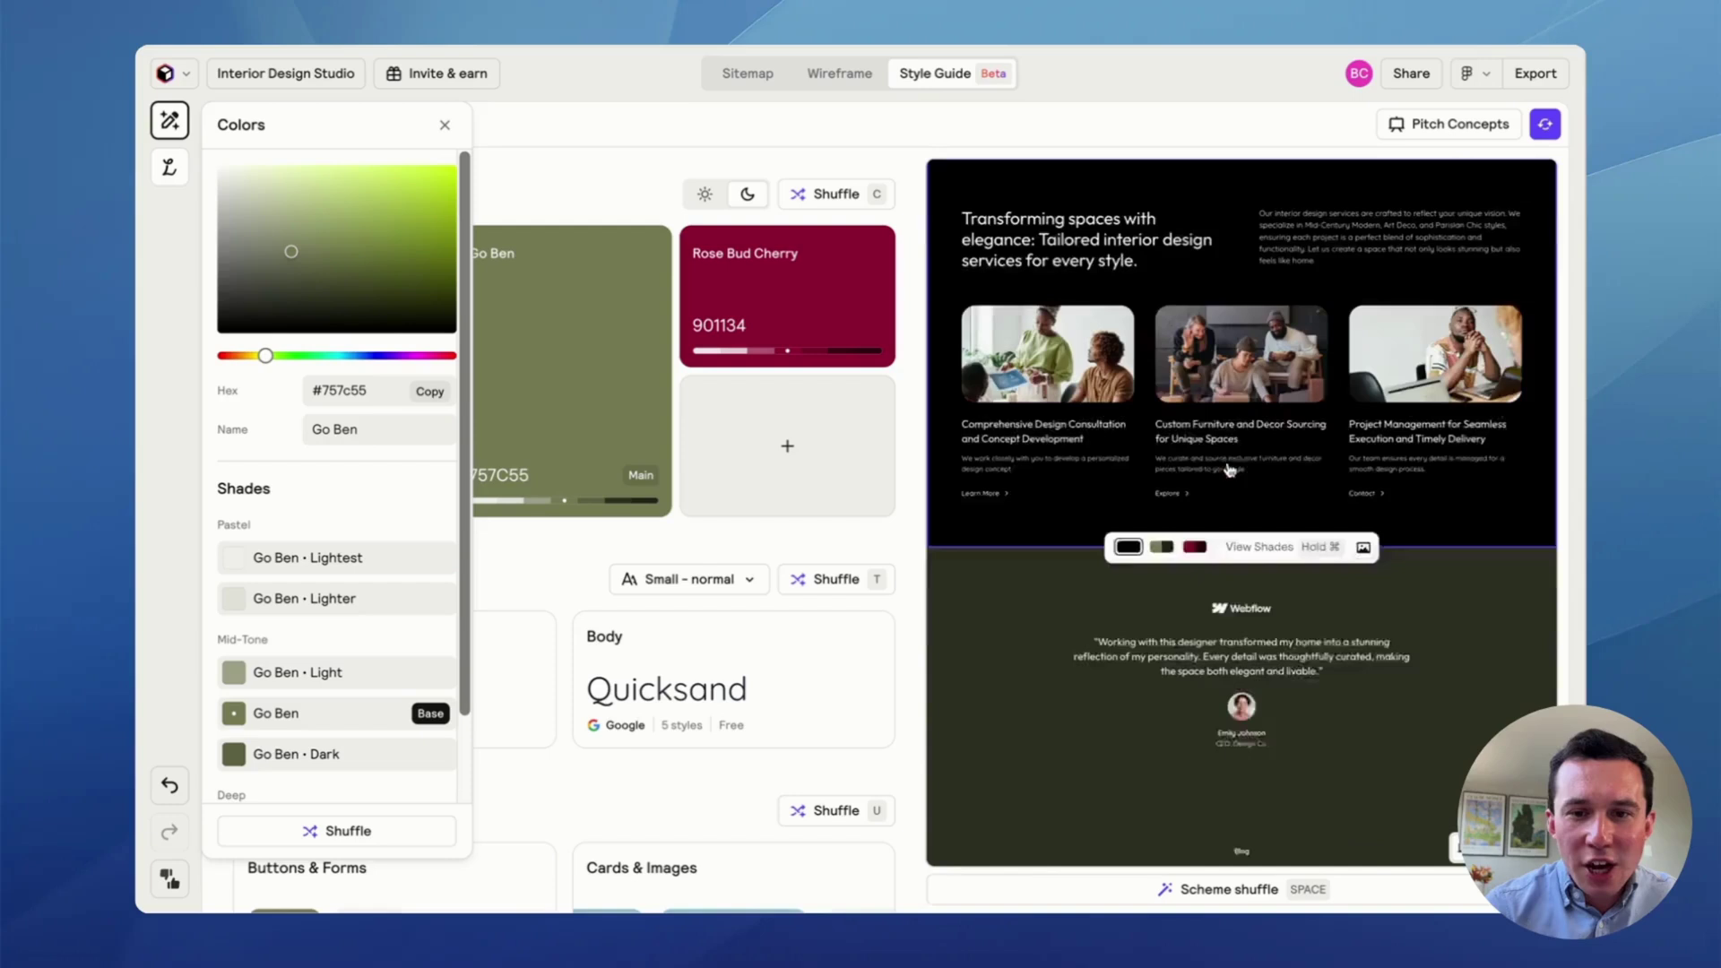
{"action": "scroll", "coordinate": [1230, 470], "scroll_direction": "down", "scroll_amount": 10}
- Set the heading font to the serif Karma by shuffling serif recommendations
{"action": "left_click", "coordinate": [452, 668]}
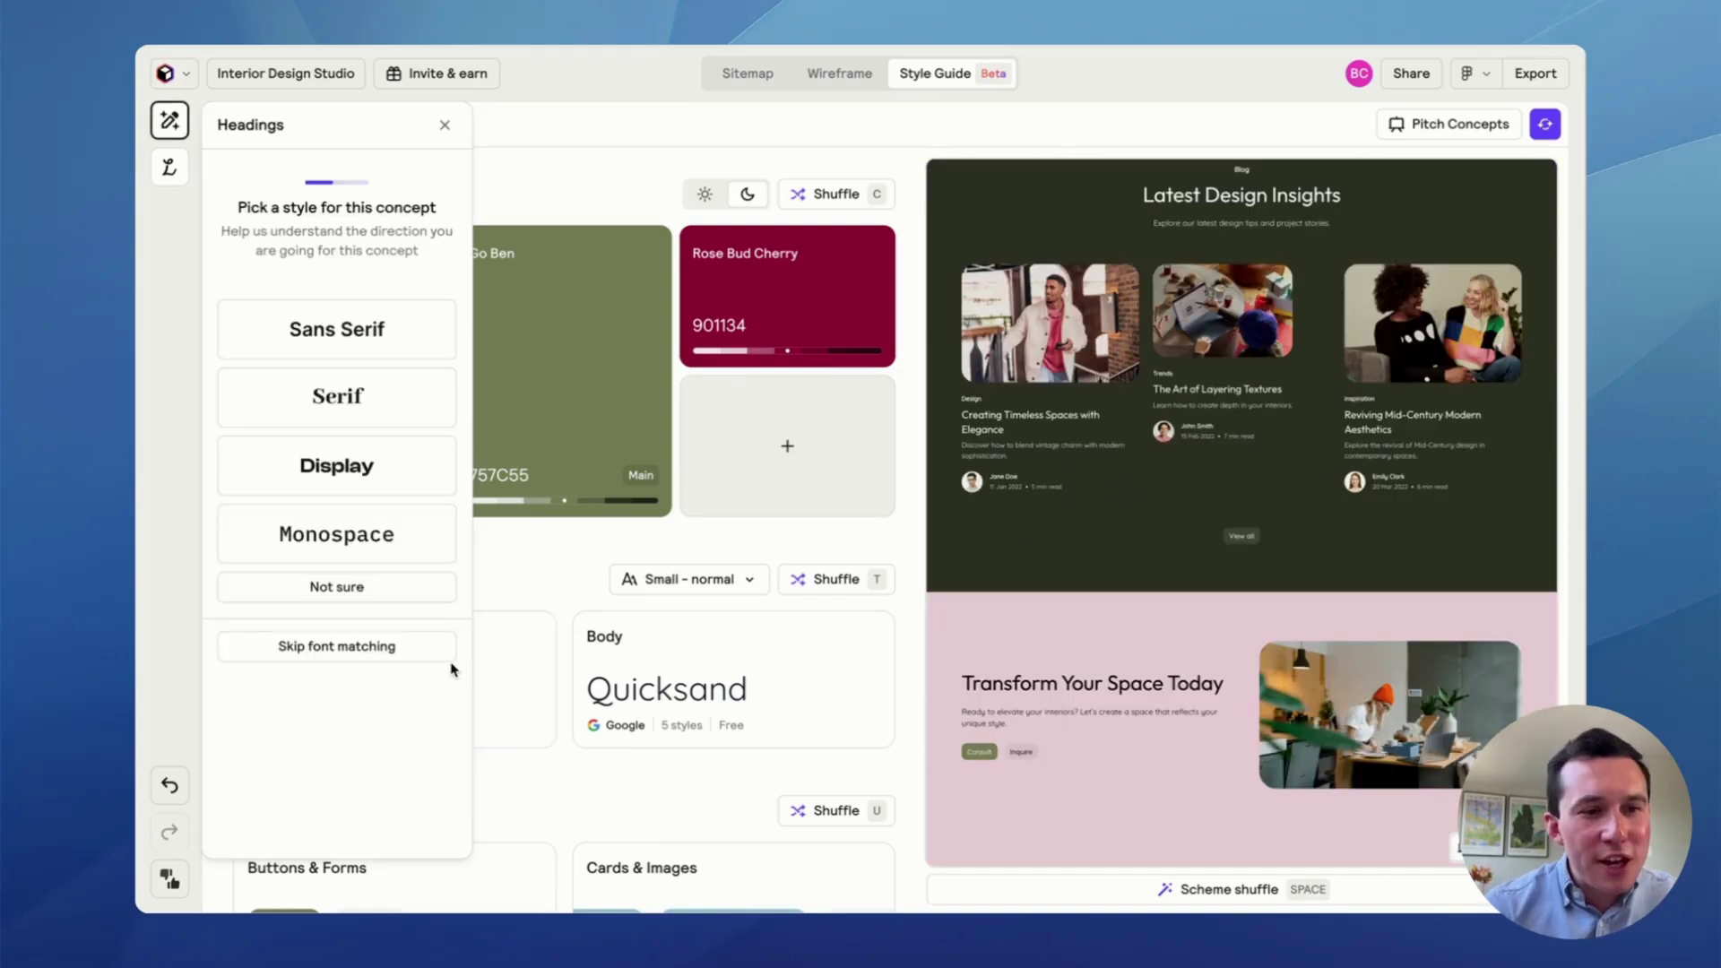
{"action": "left_click", "coordinate": [363, 386]}
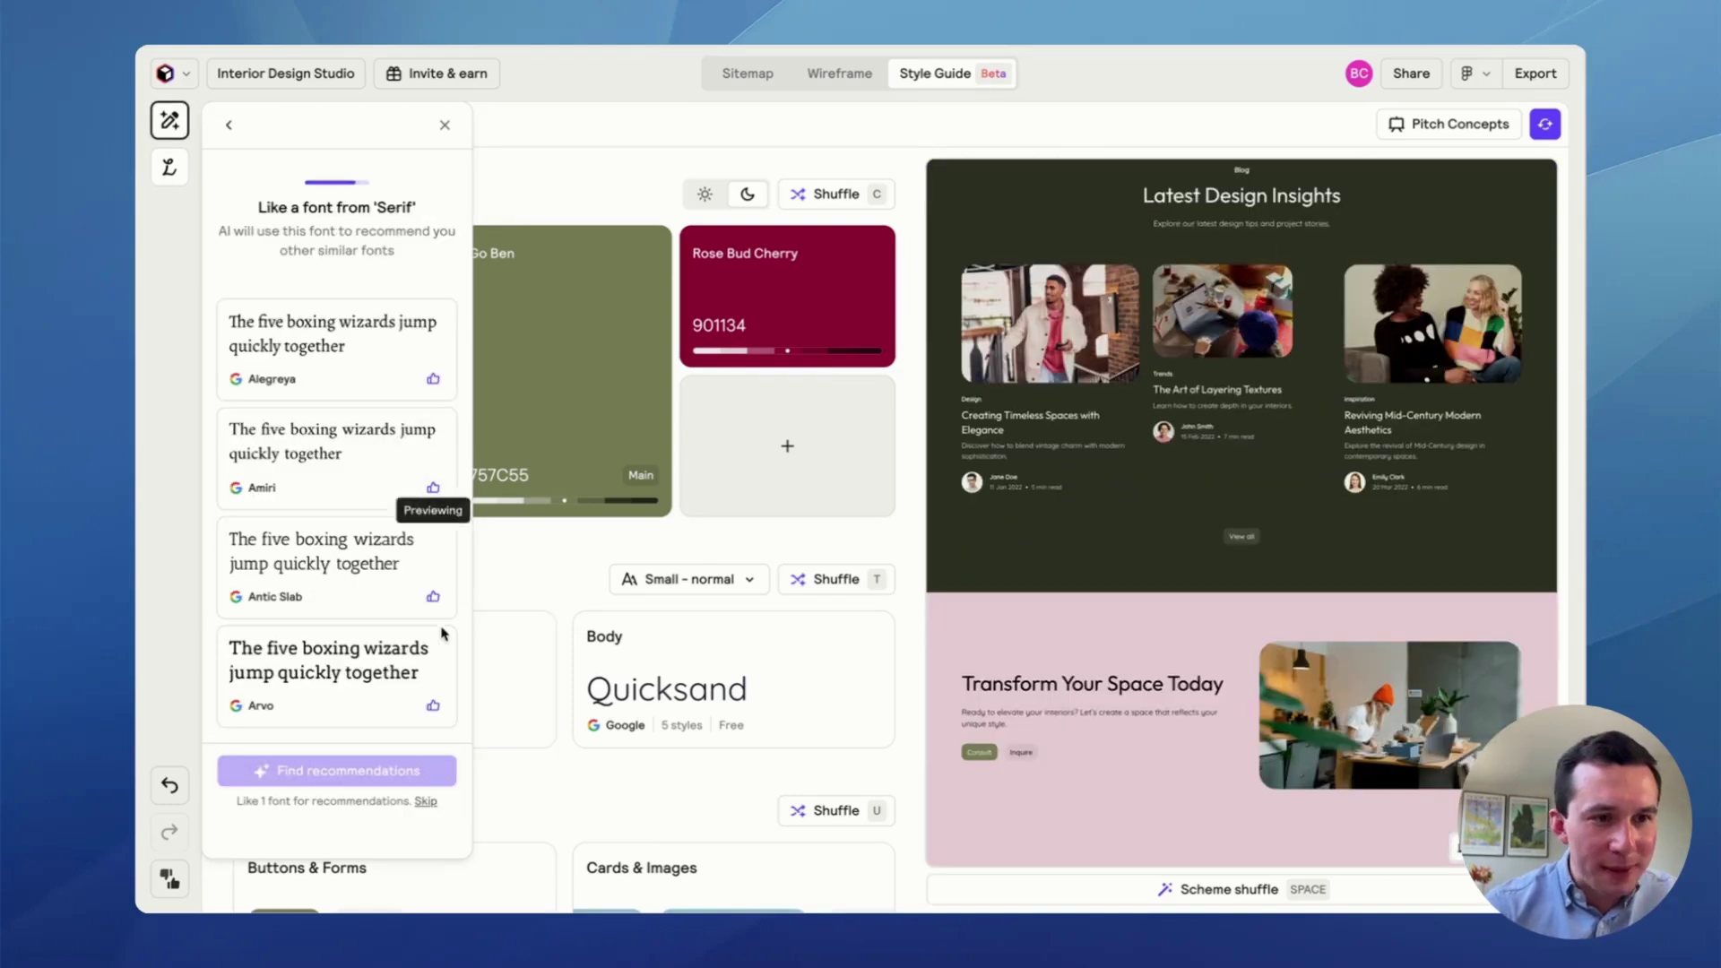
{"action": "left_click", "coordinate": [432, 598]}
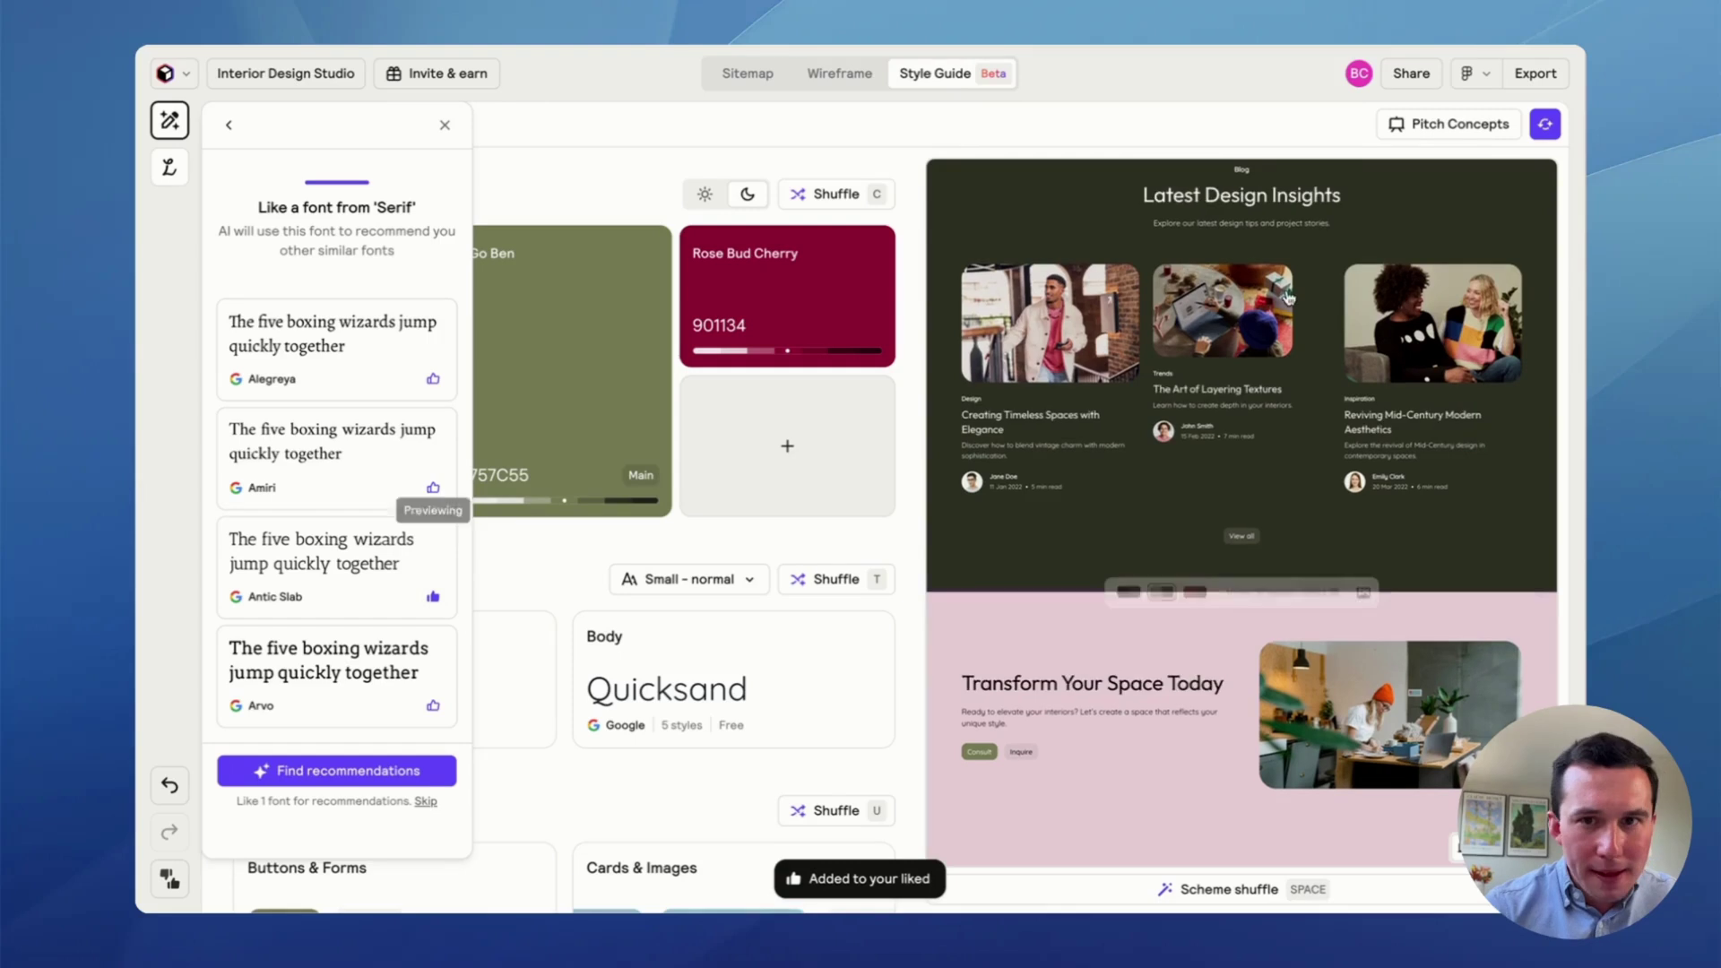
{"action": "scroll", "coordinate": [1283, 368], "scroll_direction": "up", "scroll_amount": 20}
{"action": "left_click", "coordinate": [1283, 369]}
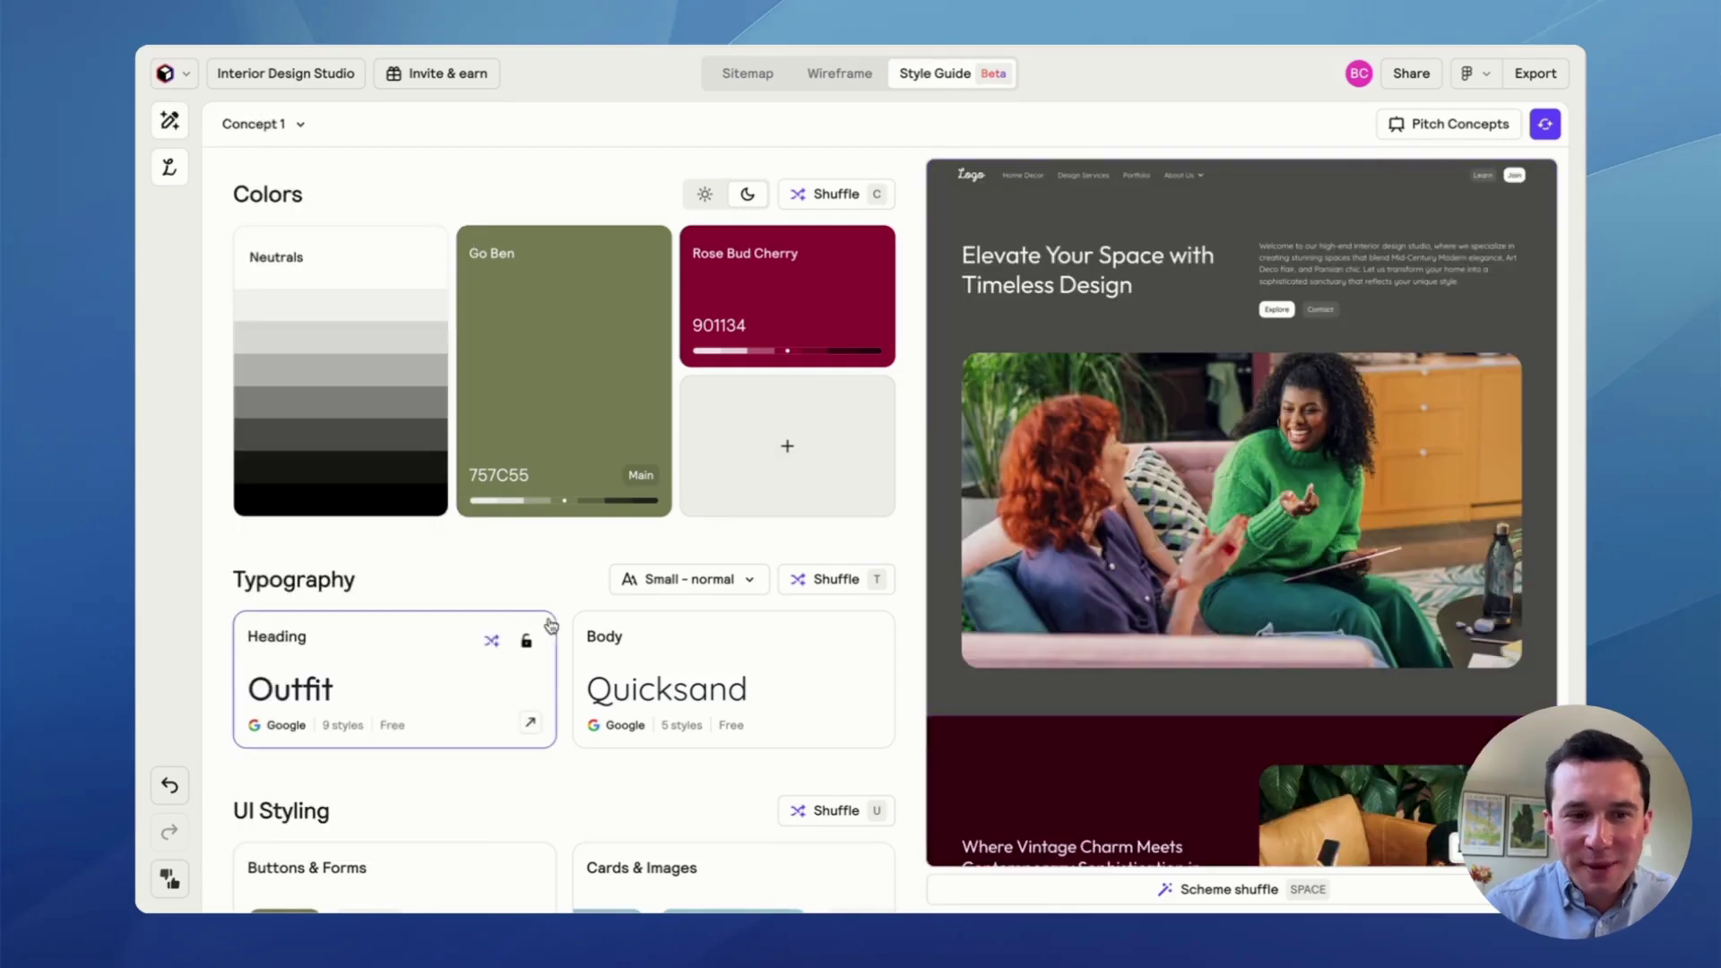
{"action": "left_click", "coordinate": [464, 659]}
{"action": "left_click", "coordinate": [366, 412]}
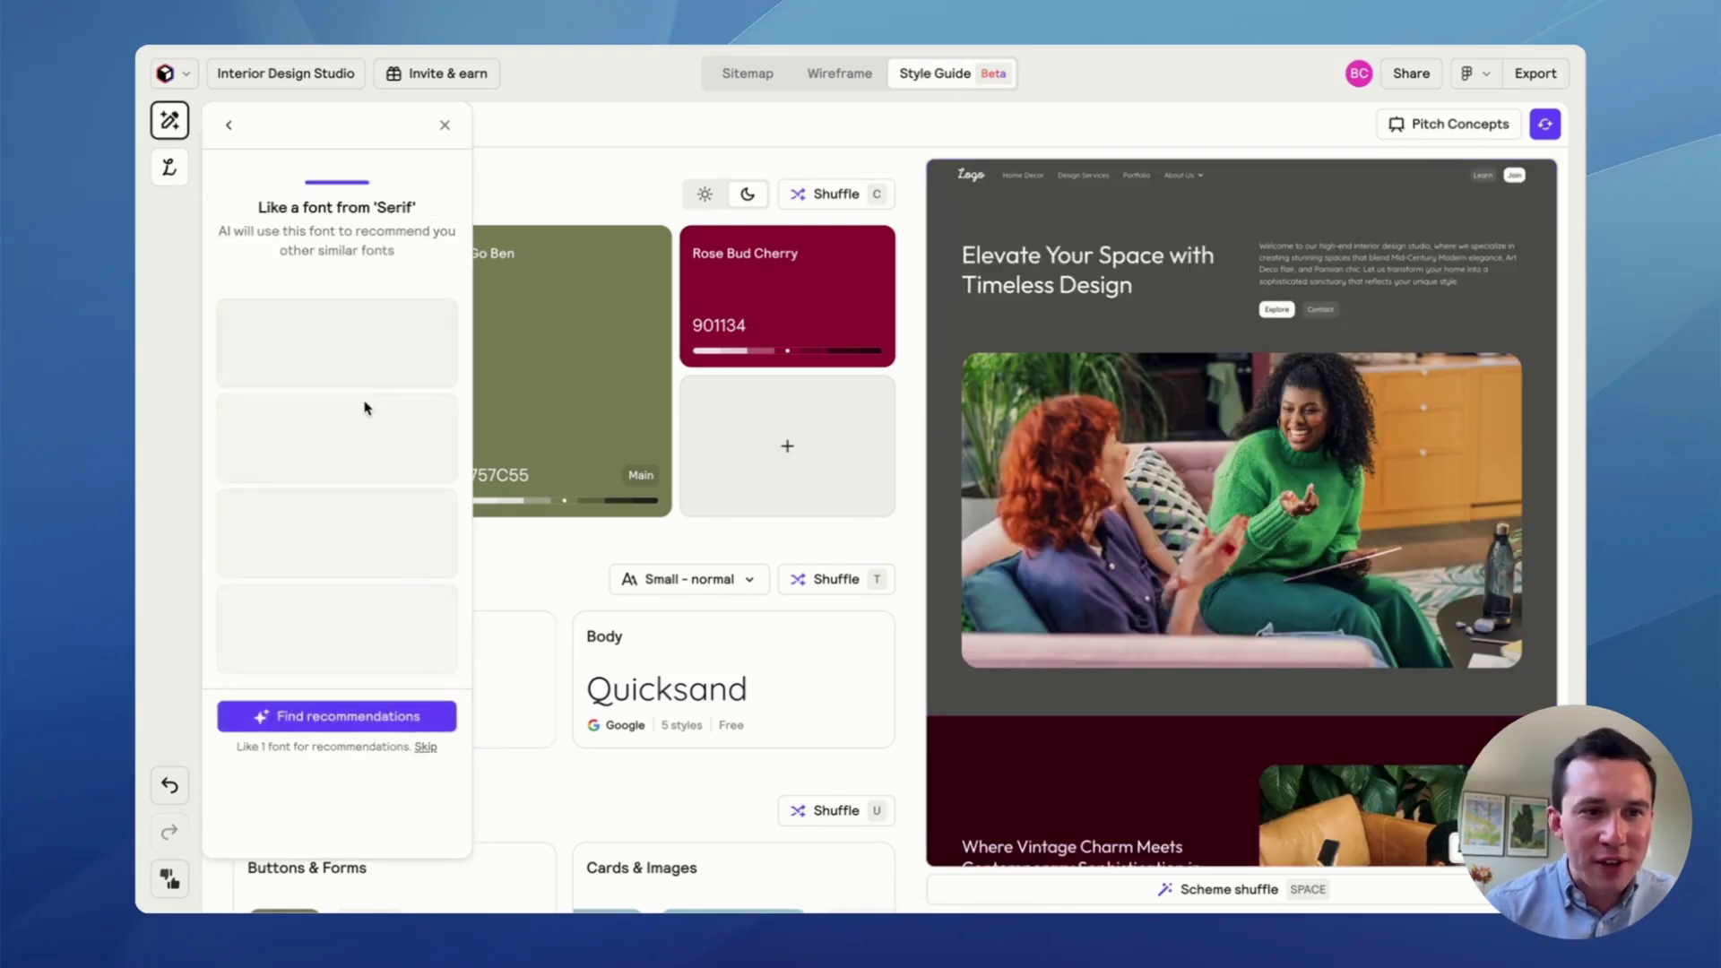
{"action": "left_click", "coordinate": [526, 592]}
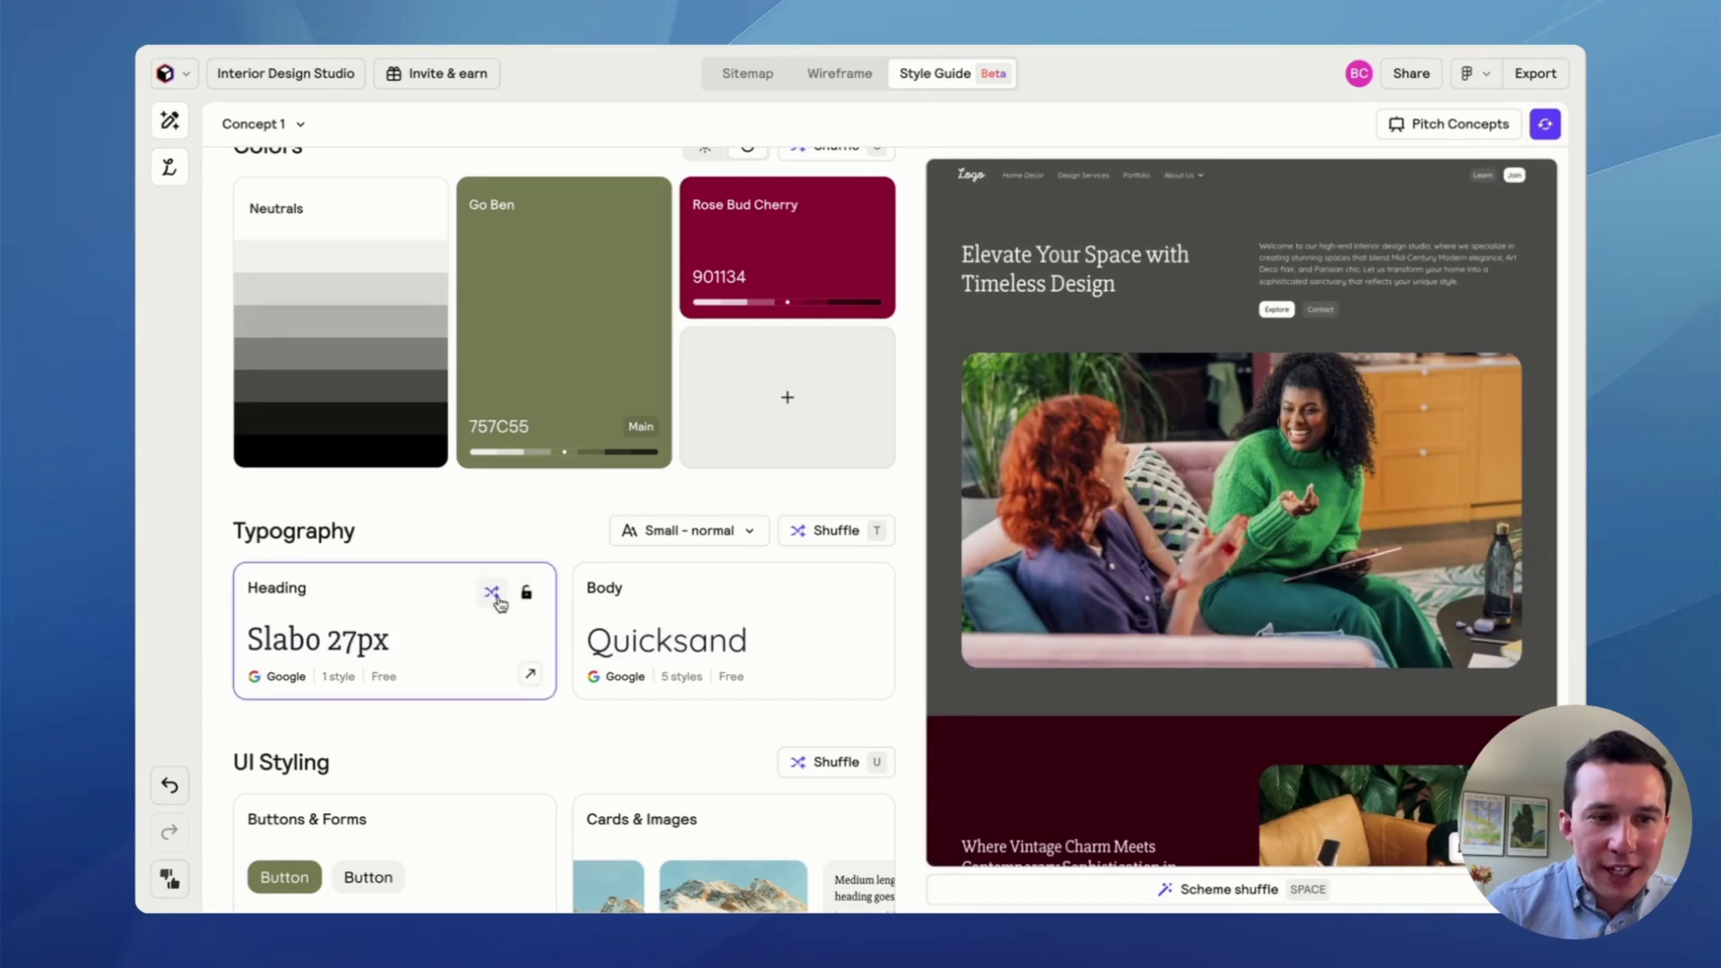
{"action": "left_click", "coordinate": [495, 595]}
{"action": "left_click", "coordinate": [495, 595]}
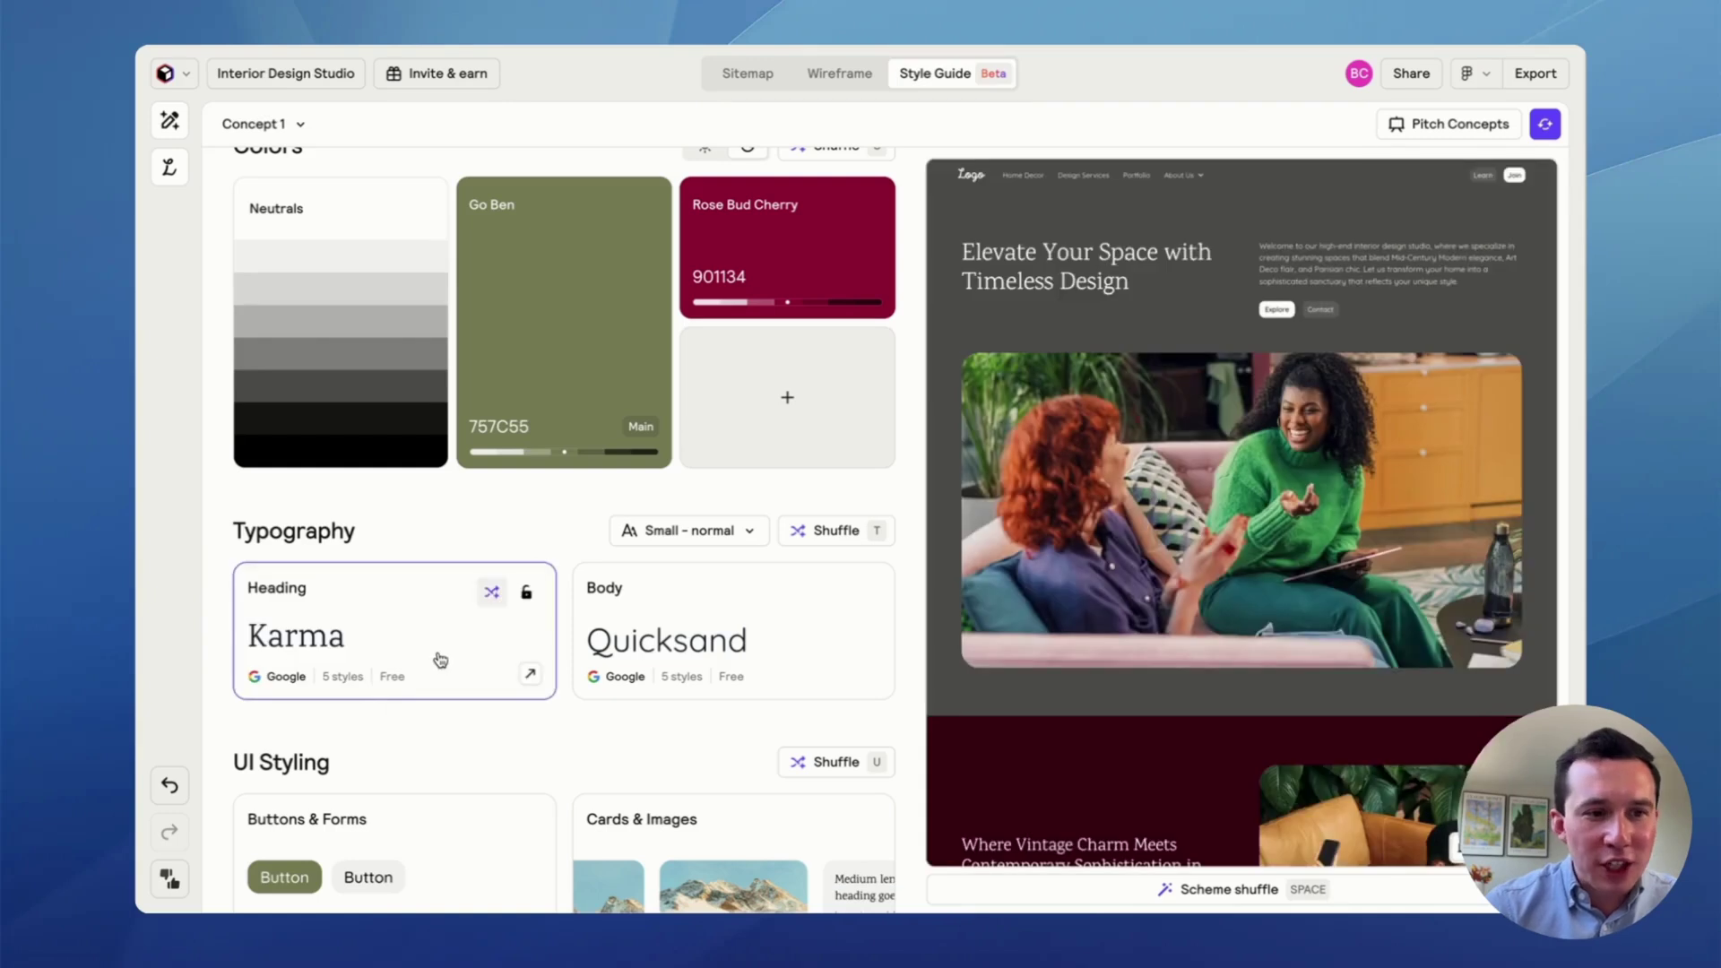
- Look over the typography size and weight options, then the button and form styles
{"action": "left_click", "coordinate": [713, 536]}
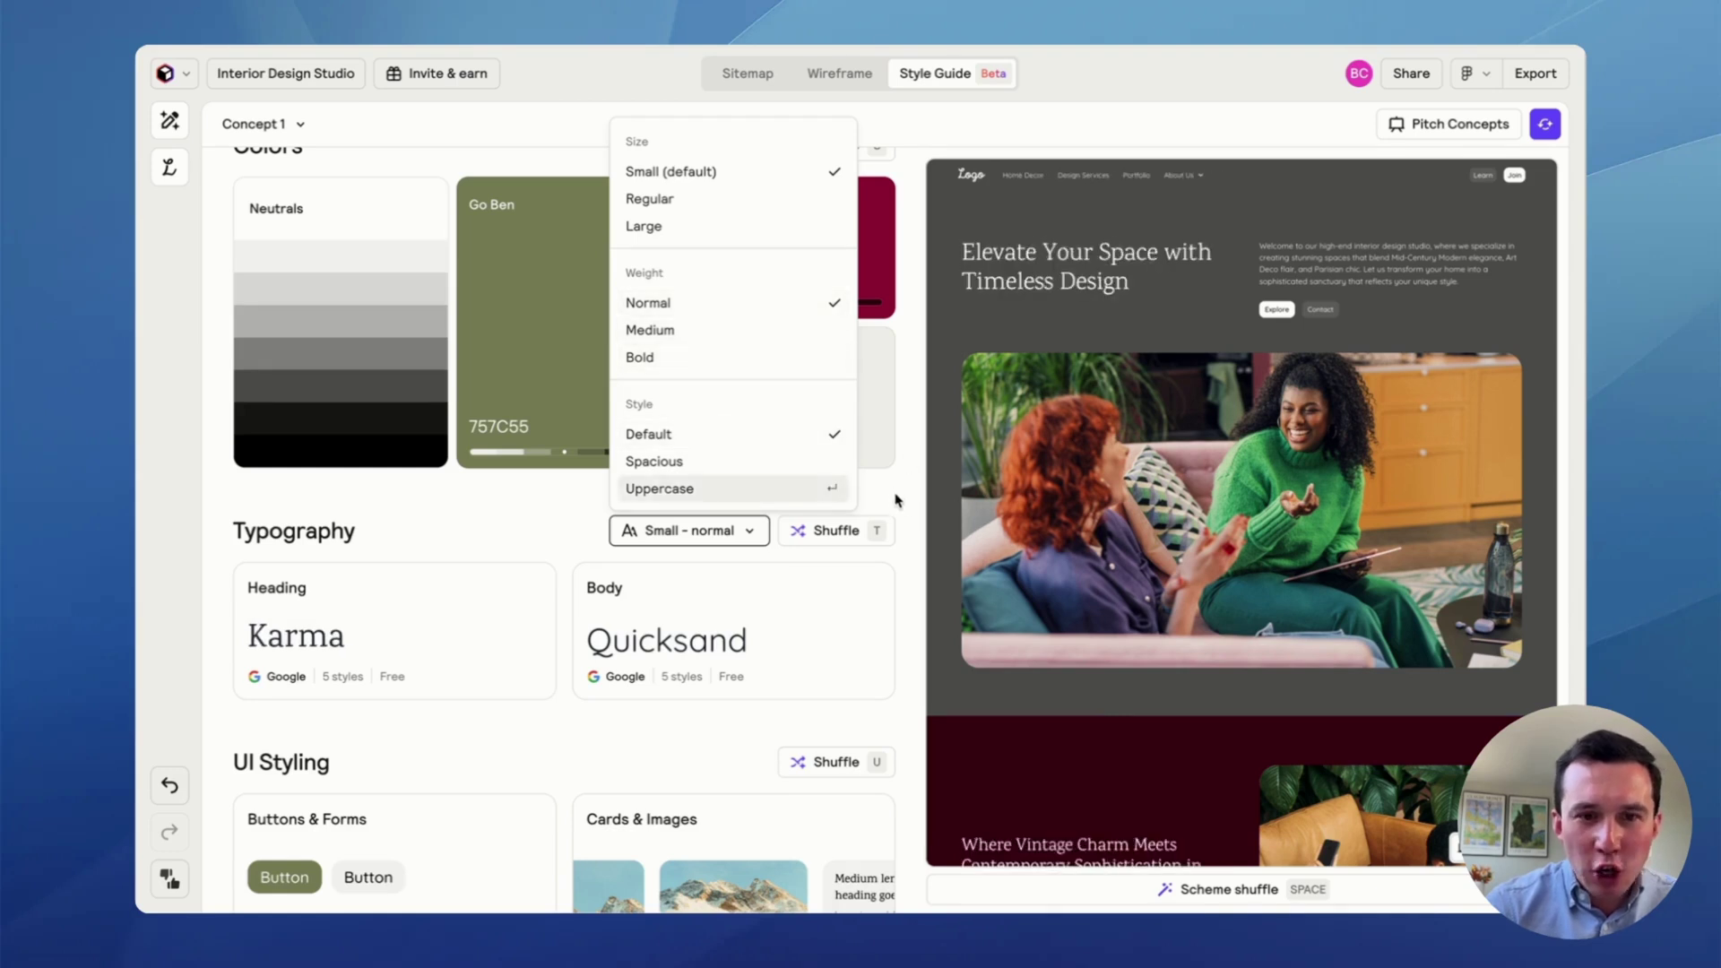
{"action": "scroll", "coordinate": [897, 499], "scroll_direction": "down", "scroll_amount": 2}
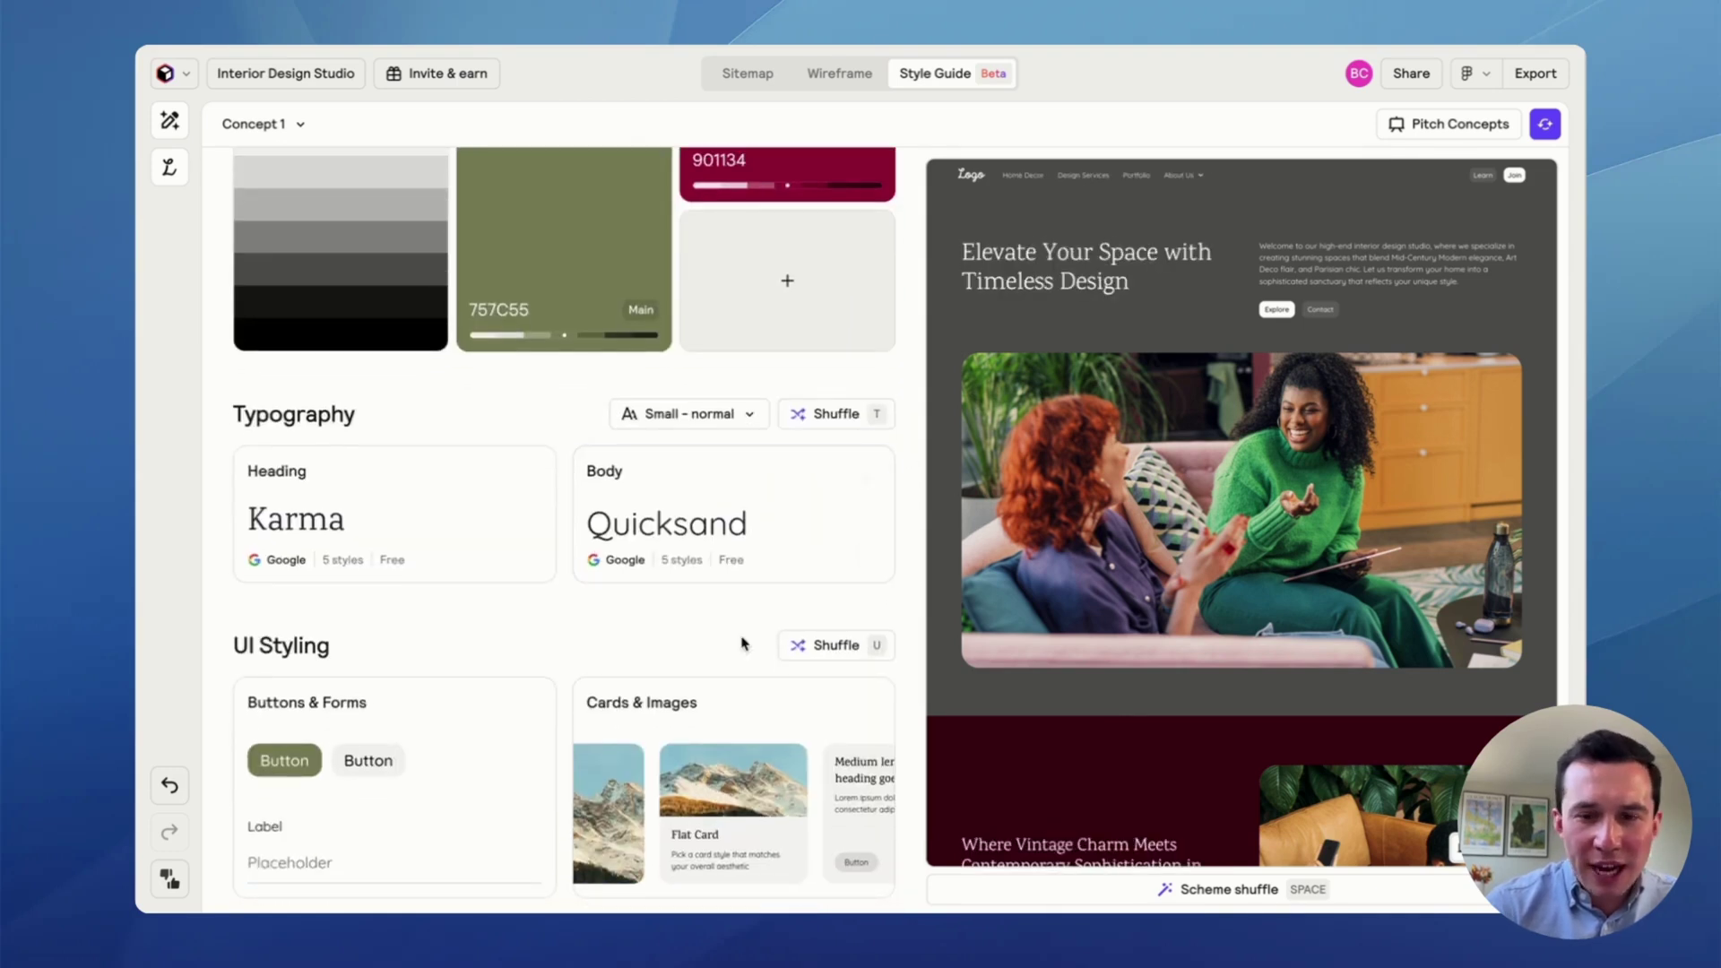
{"action": "scroll", "coordinate": [742, 642], "scroll_direction": "down", "scroll_amount": 1}
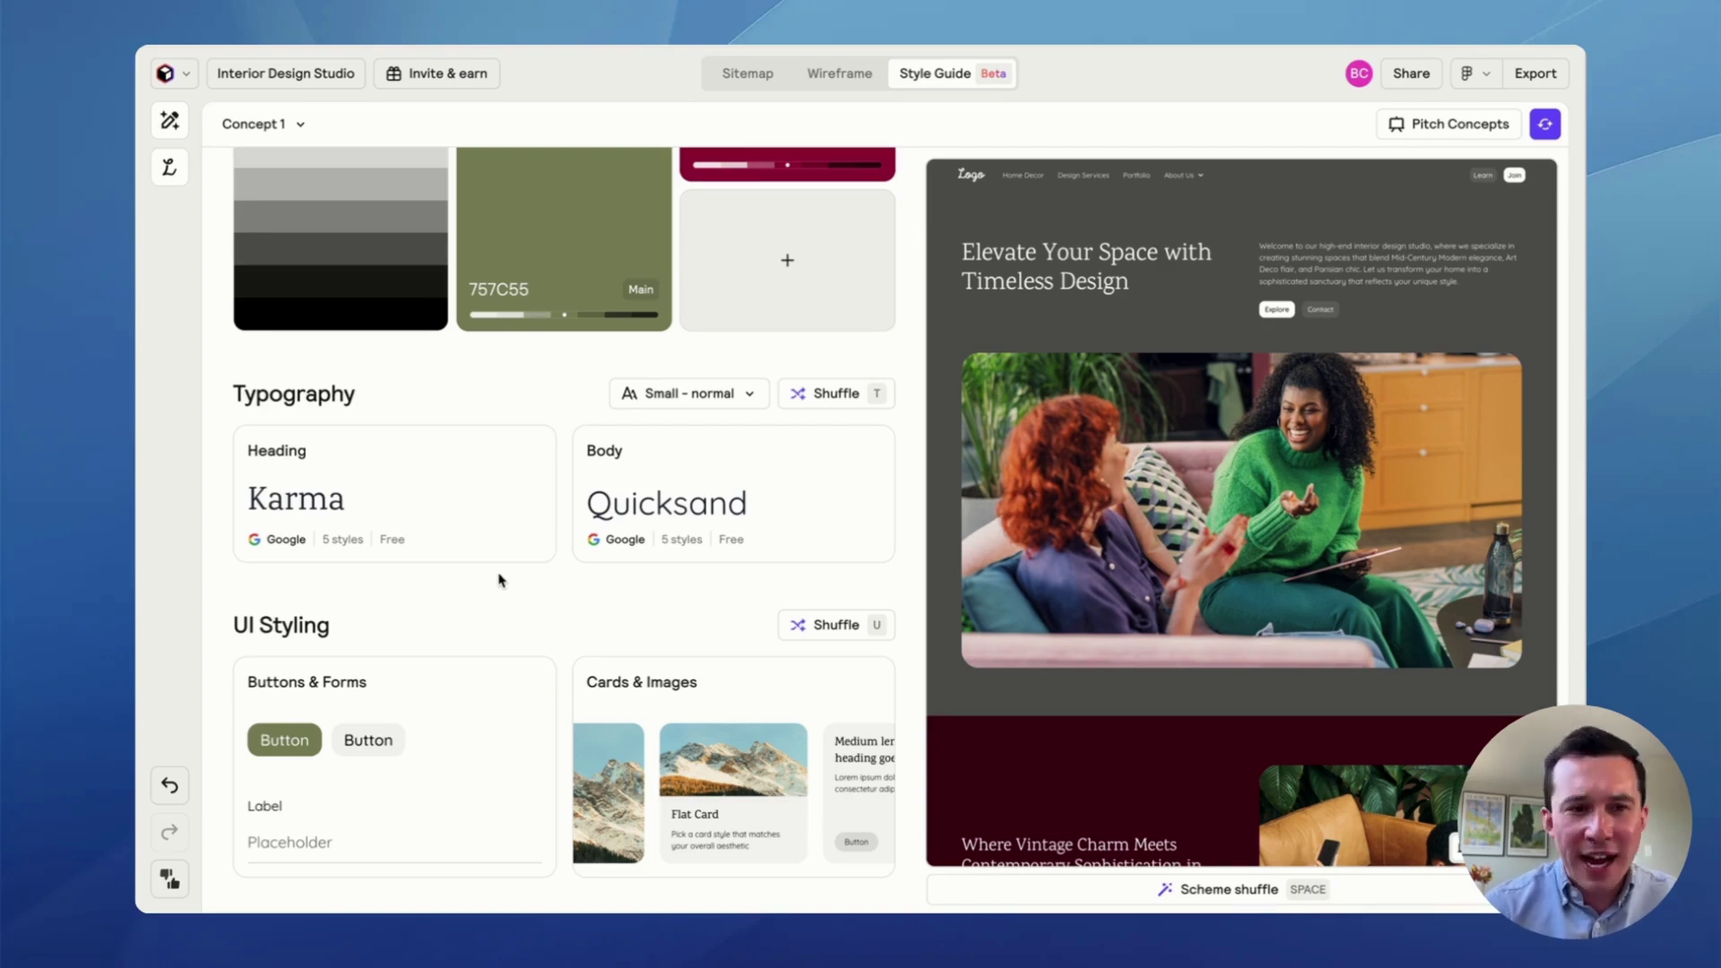
{"action": "left_click", "coordinate": [452, 726]}
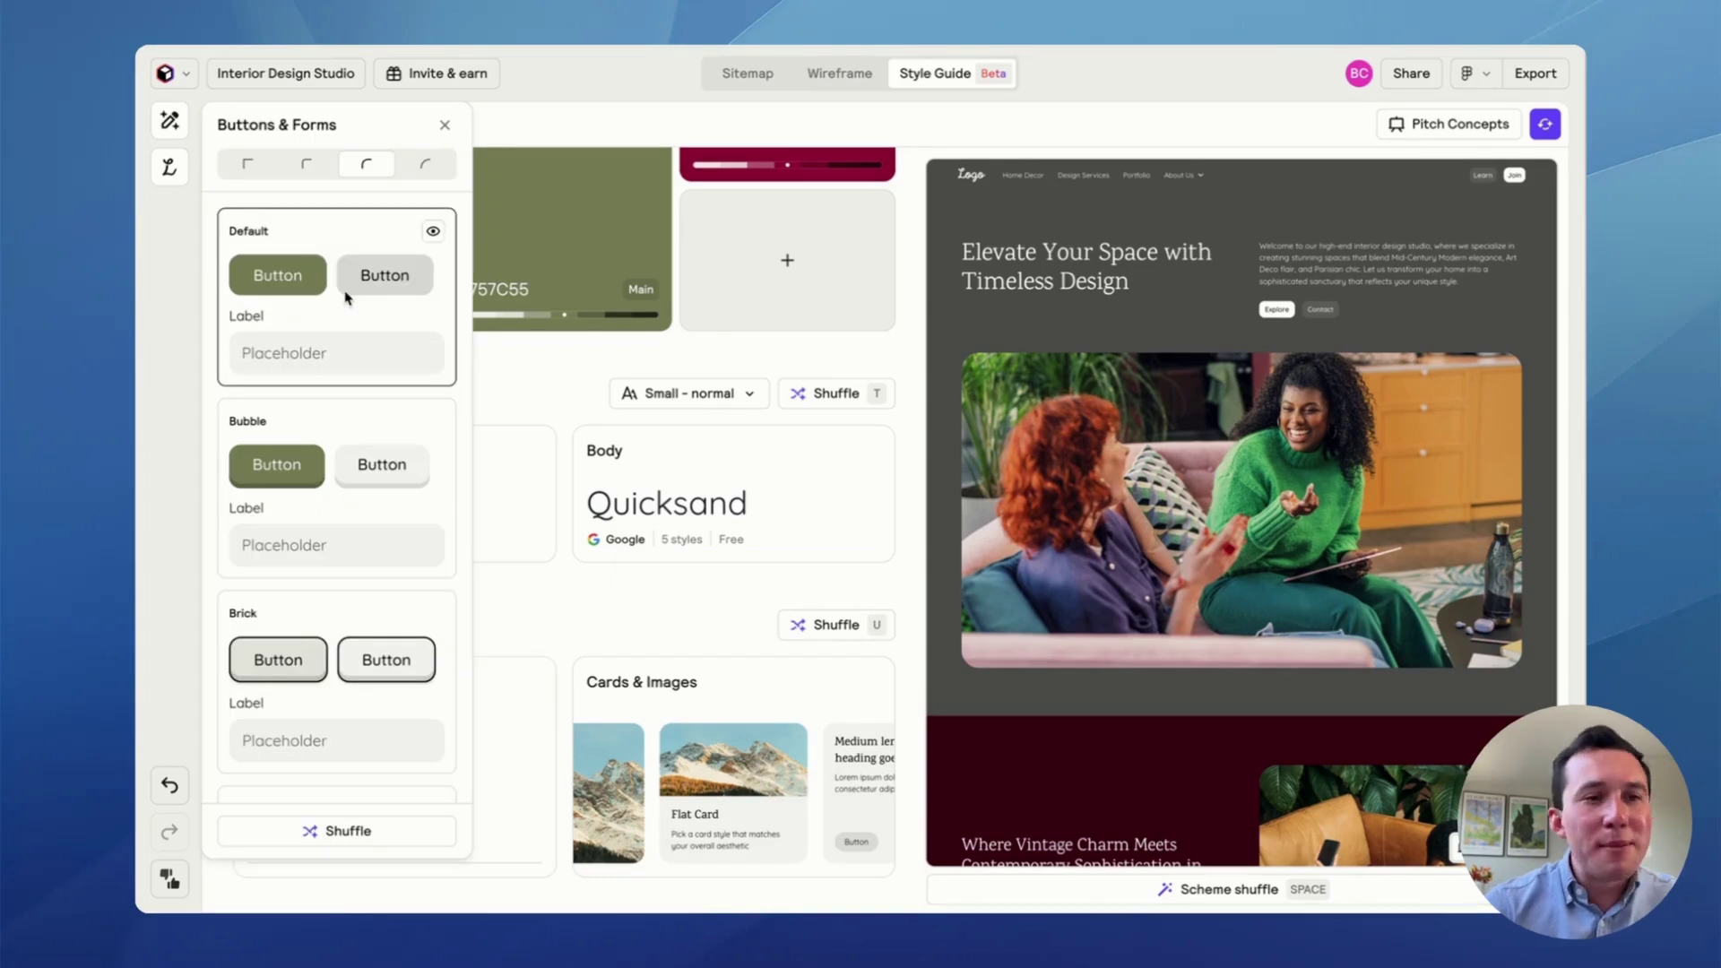
- Try pill and square button corners, then preview the Gradient button style
{"action": "left_click", "coordinate": [427, 168]}
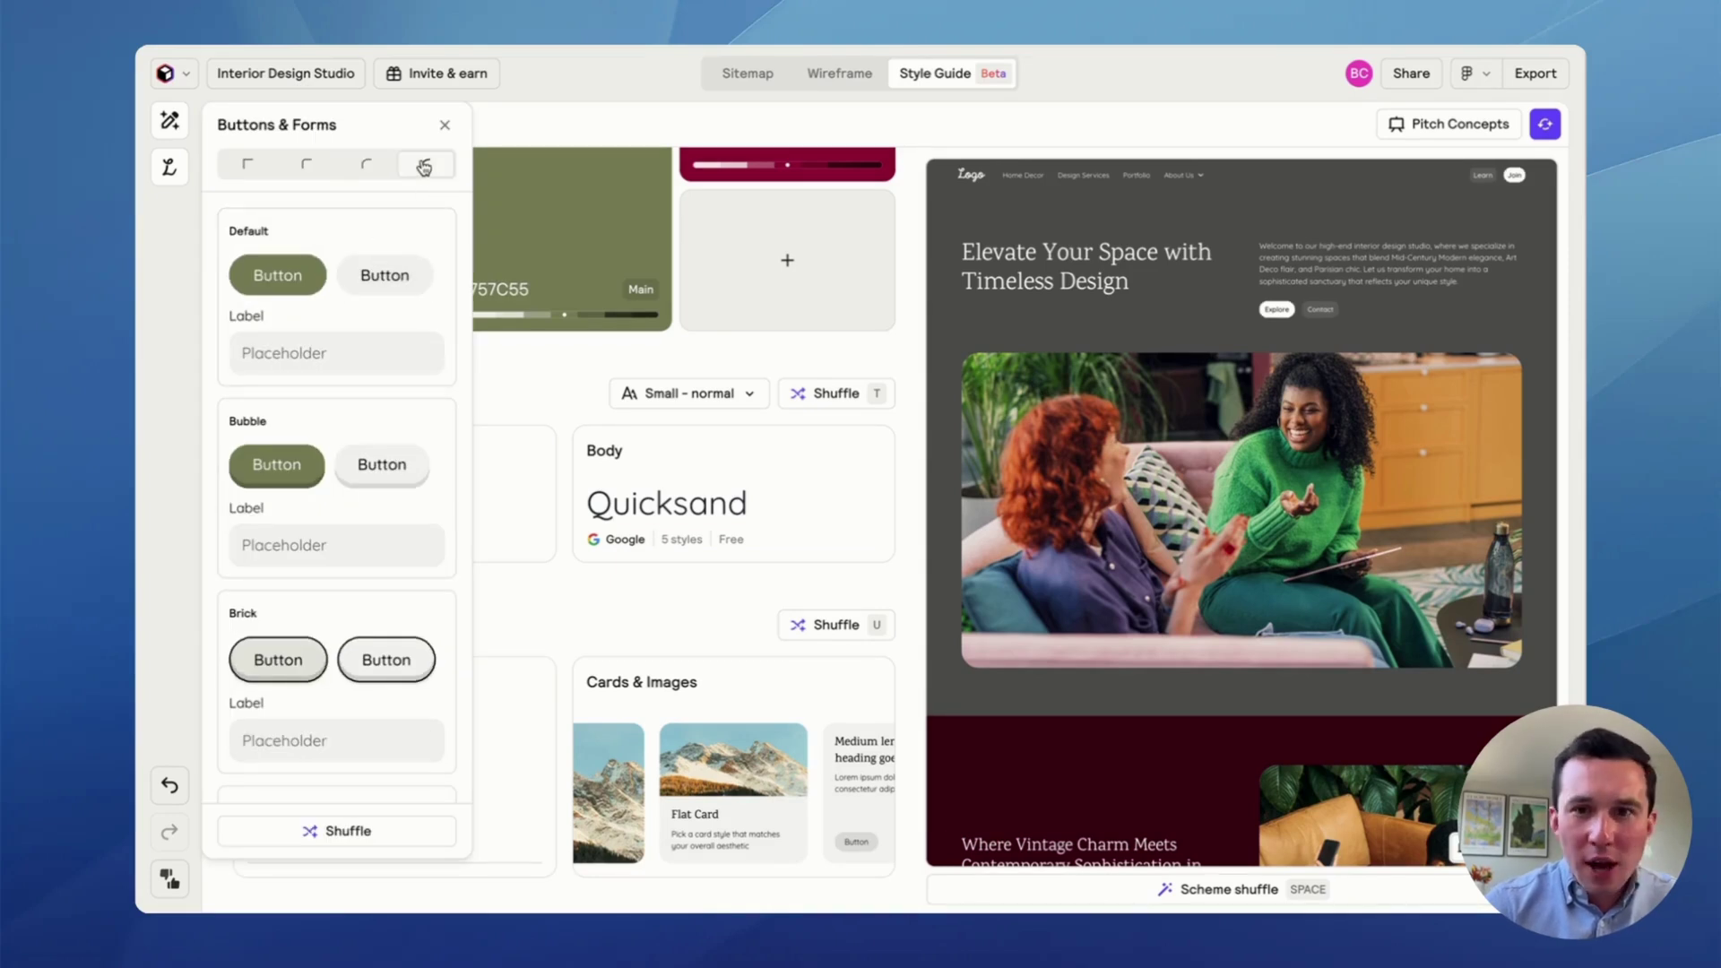
{"action": "left_click", "coordinate": [245, 167]}
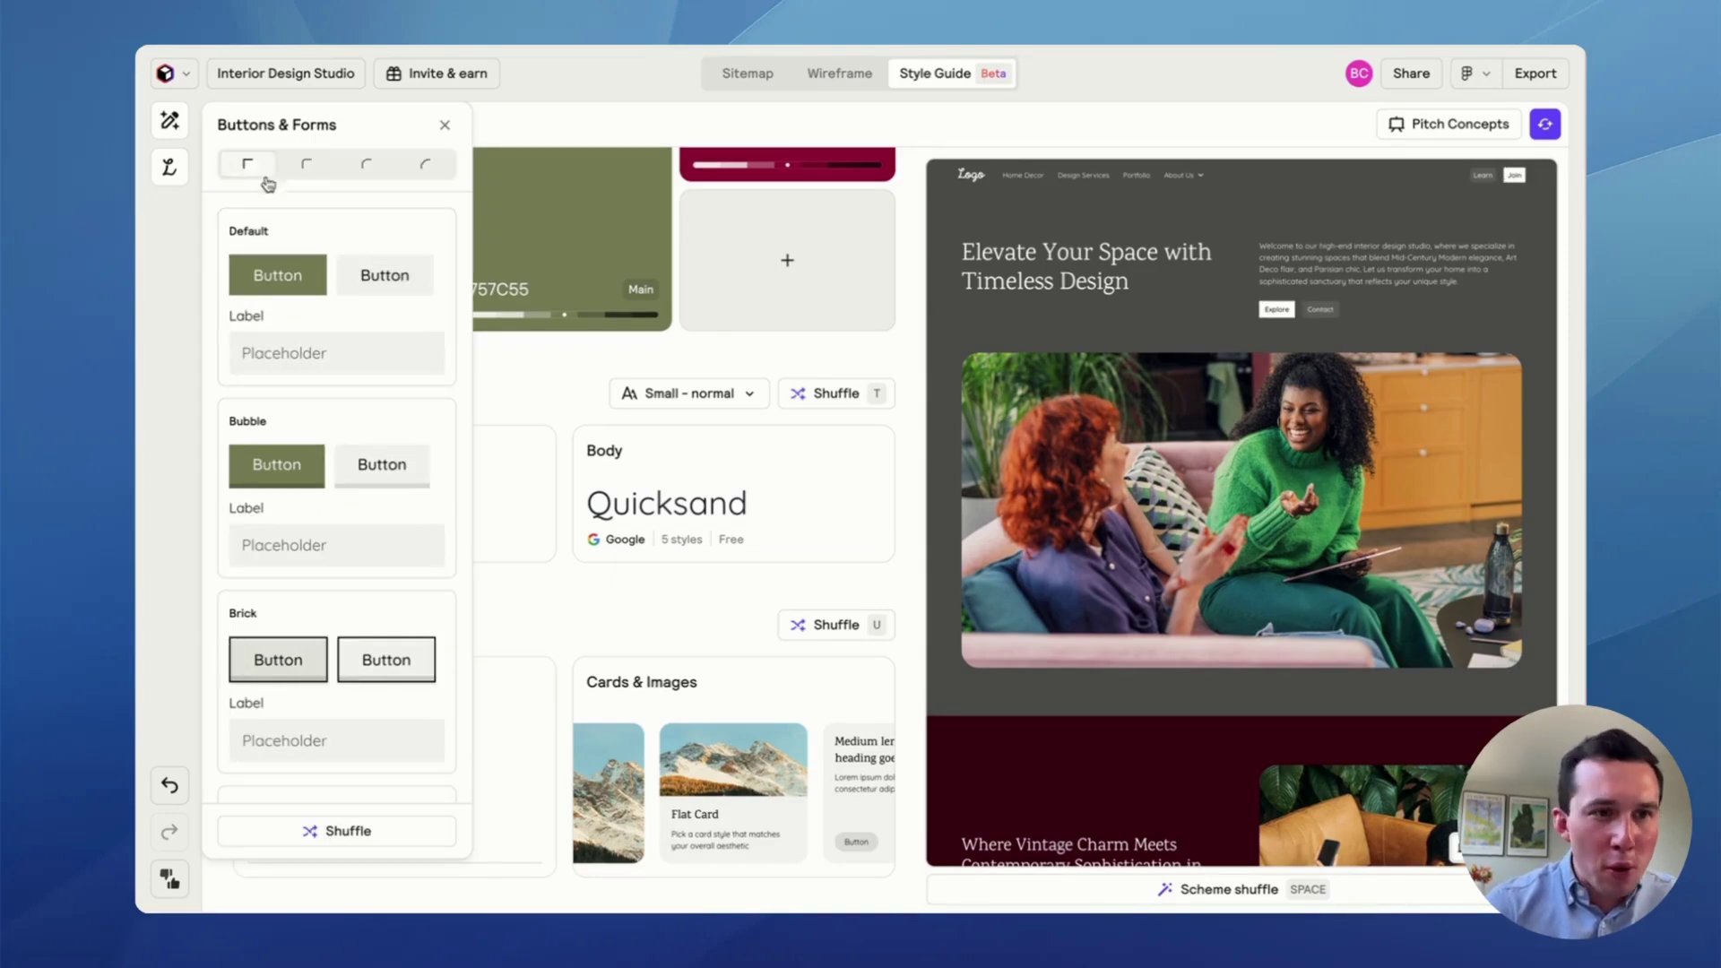
{"action": "scroll", "coordinate": [394, 287], "scroll_direction": "down", "scroll_amount": 2}
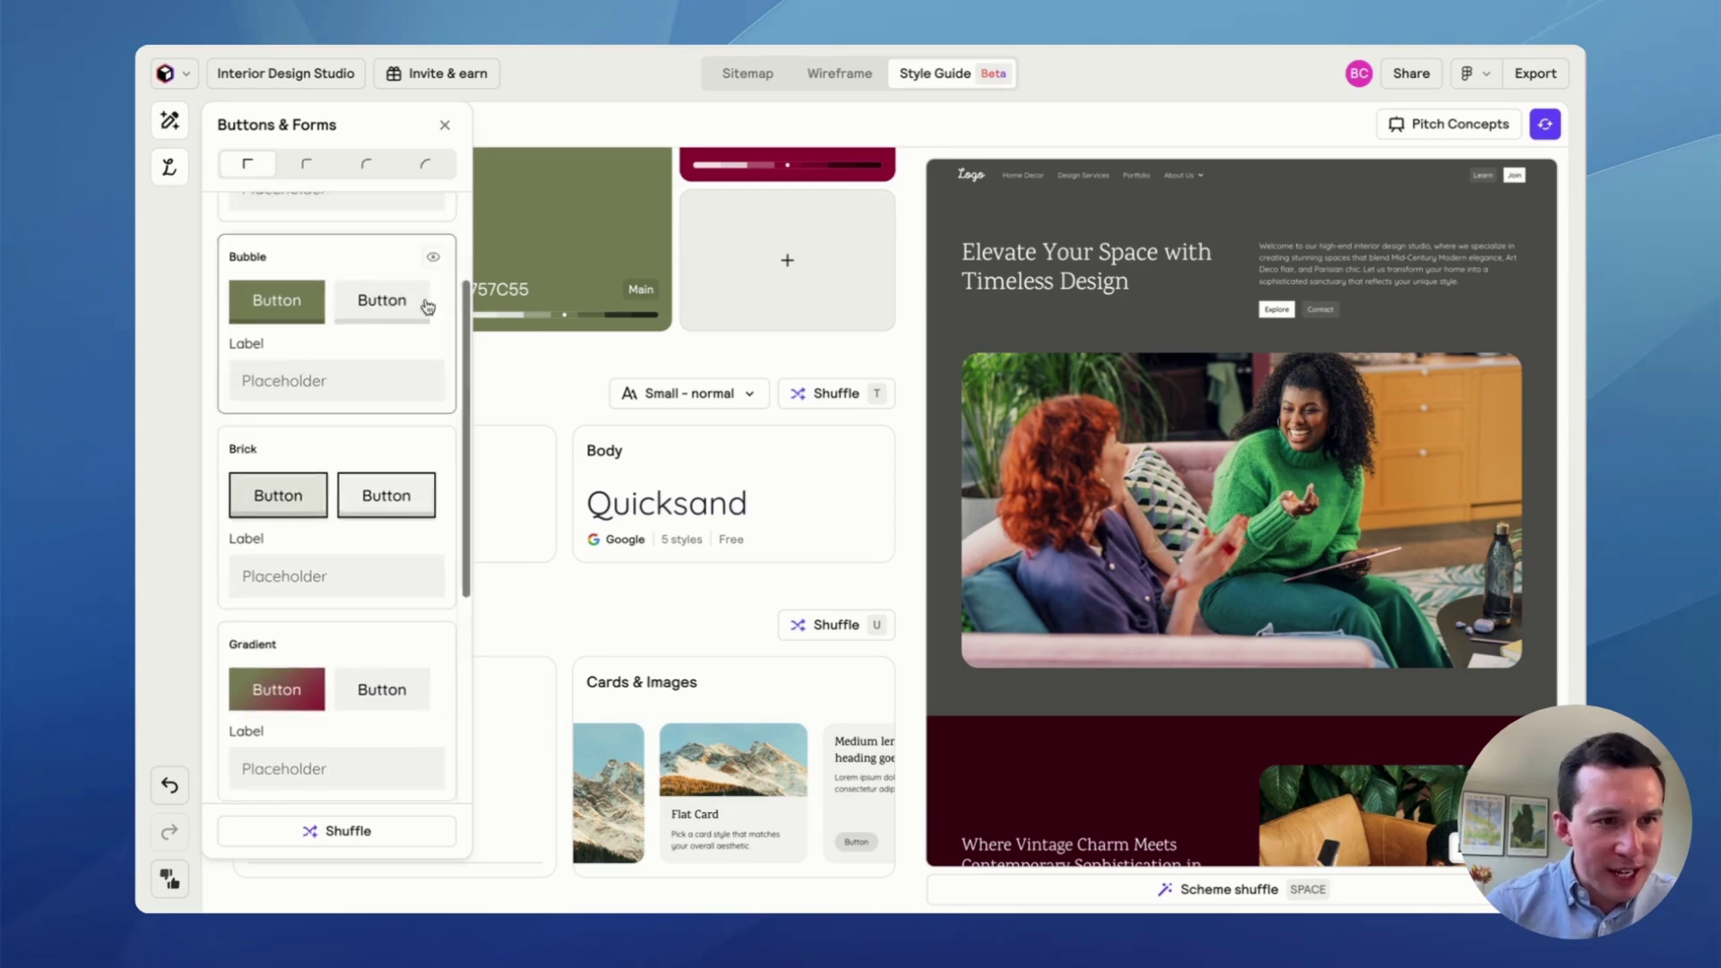
{"action": "scroll", "coordinate": [377, 318], "scroll_direction": "down", "scroll_amount": 1}
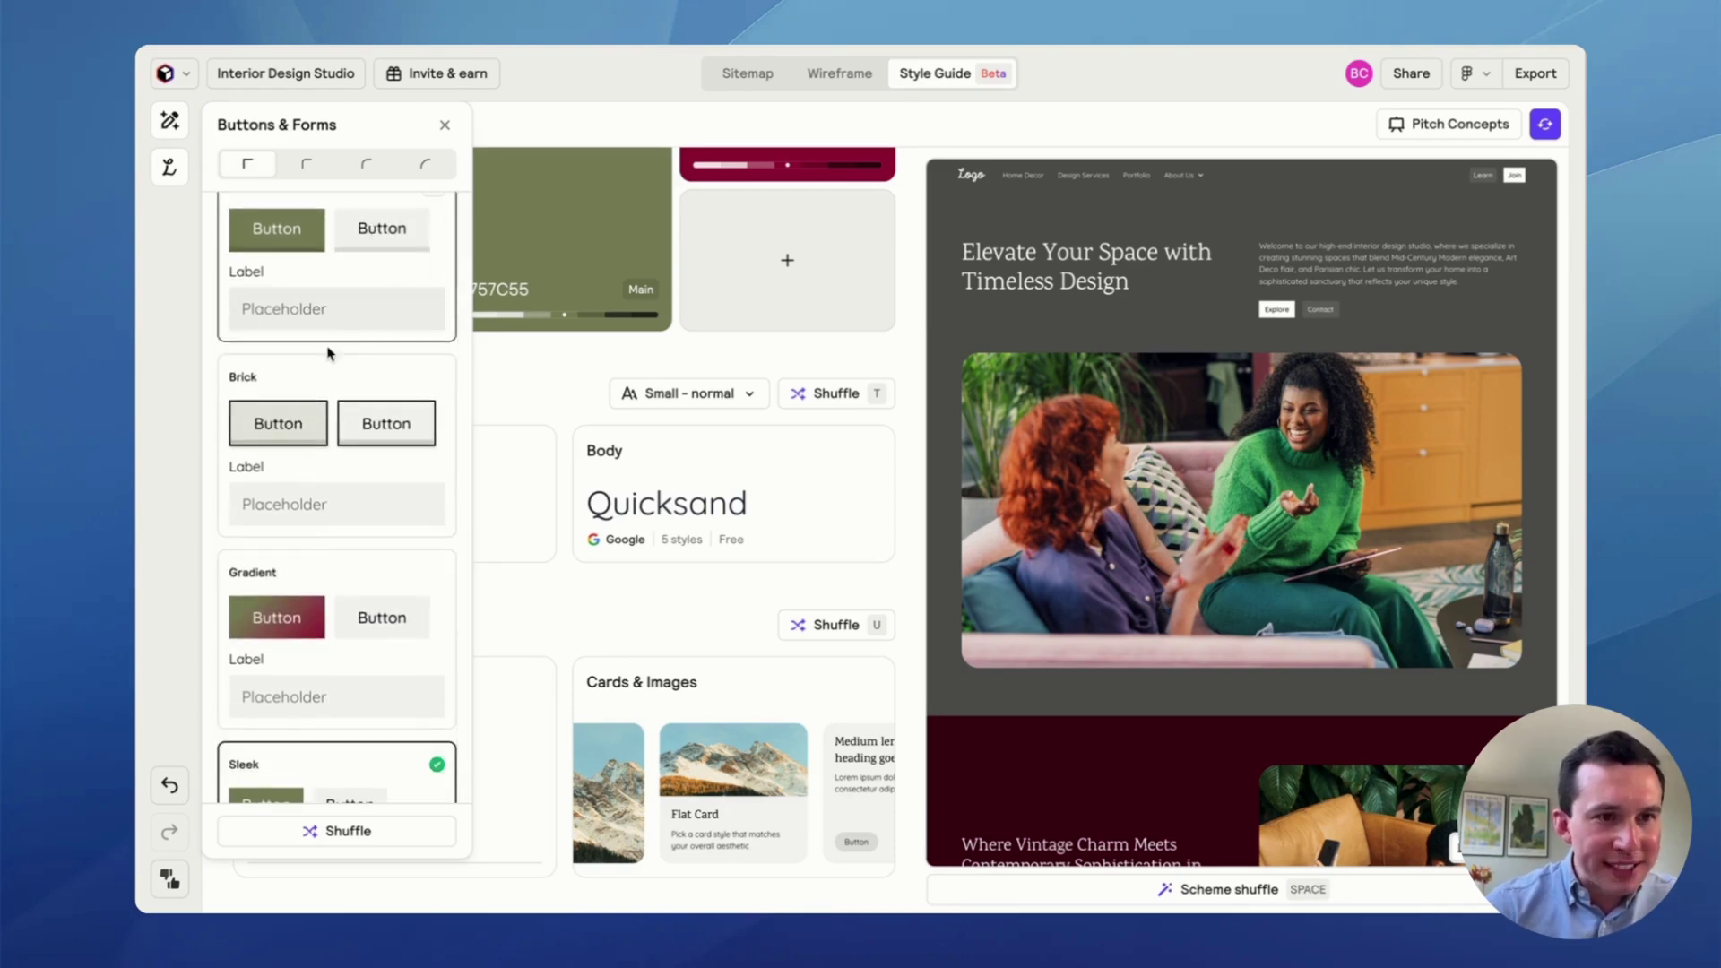
{"action": "scroll", "coordinate": [330, 358], "scroll_direction": "down", "scroll_amount": 2}
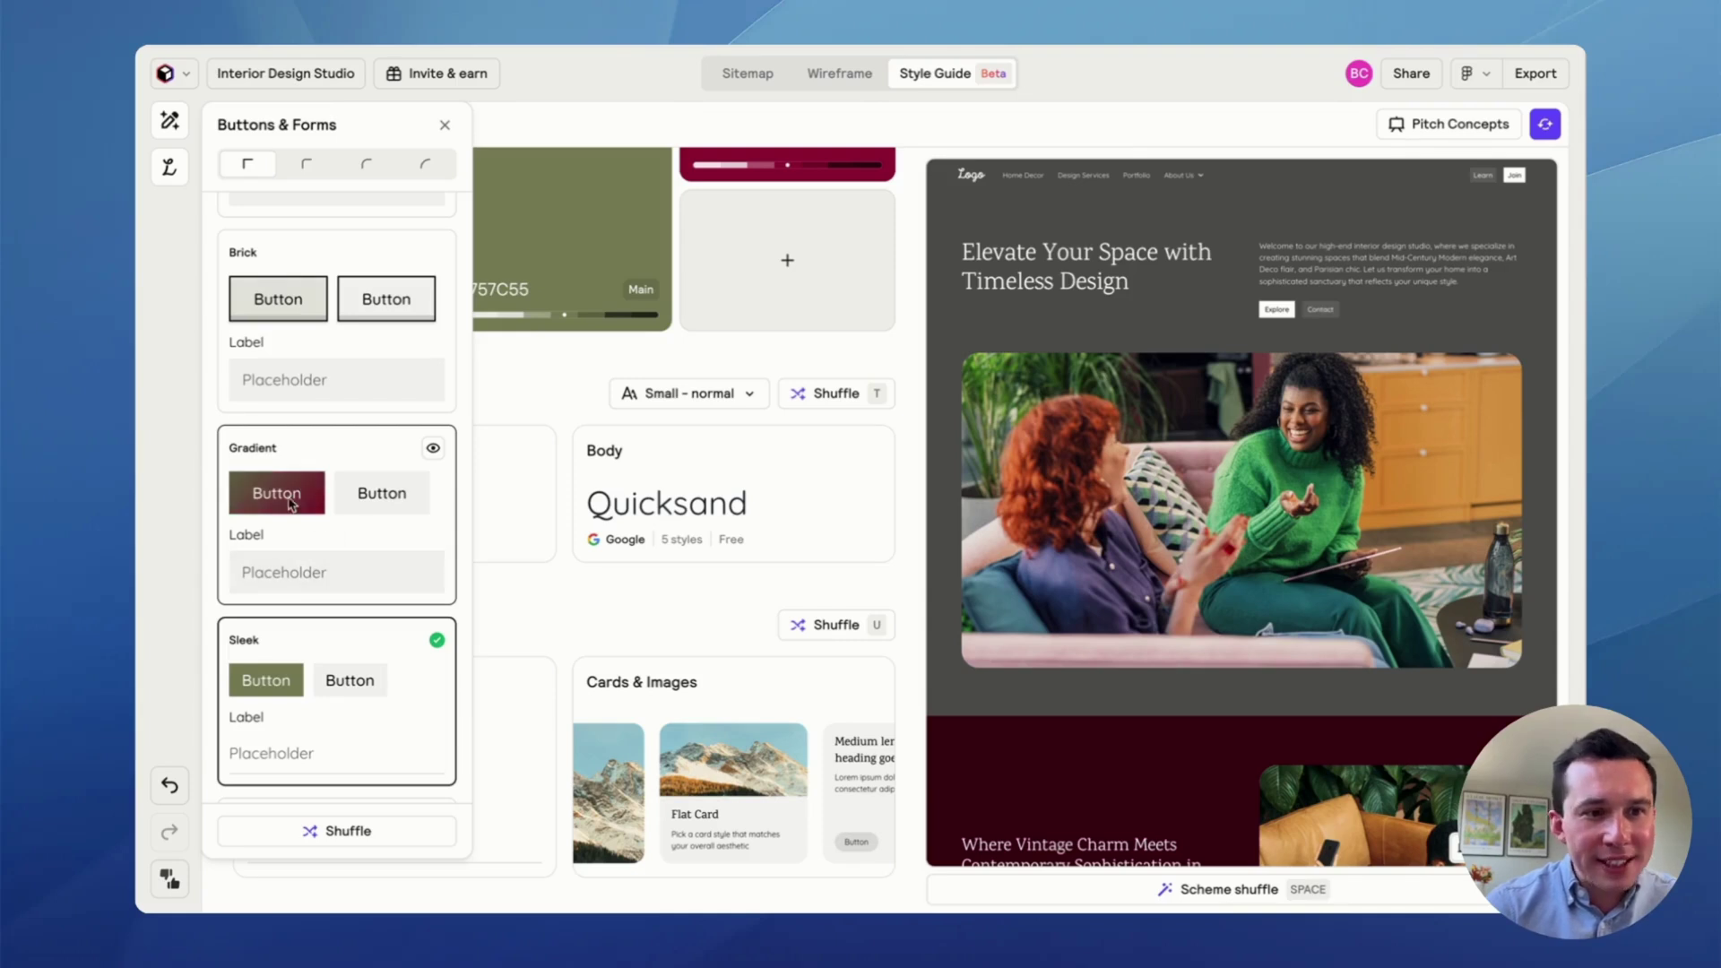
{"action": "left_click", "coordinate": [434, 449]}
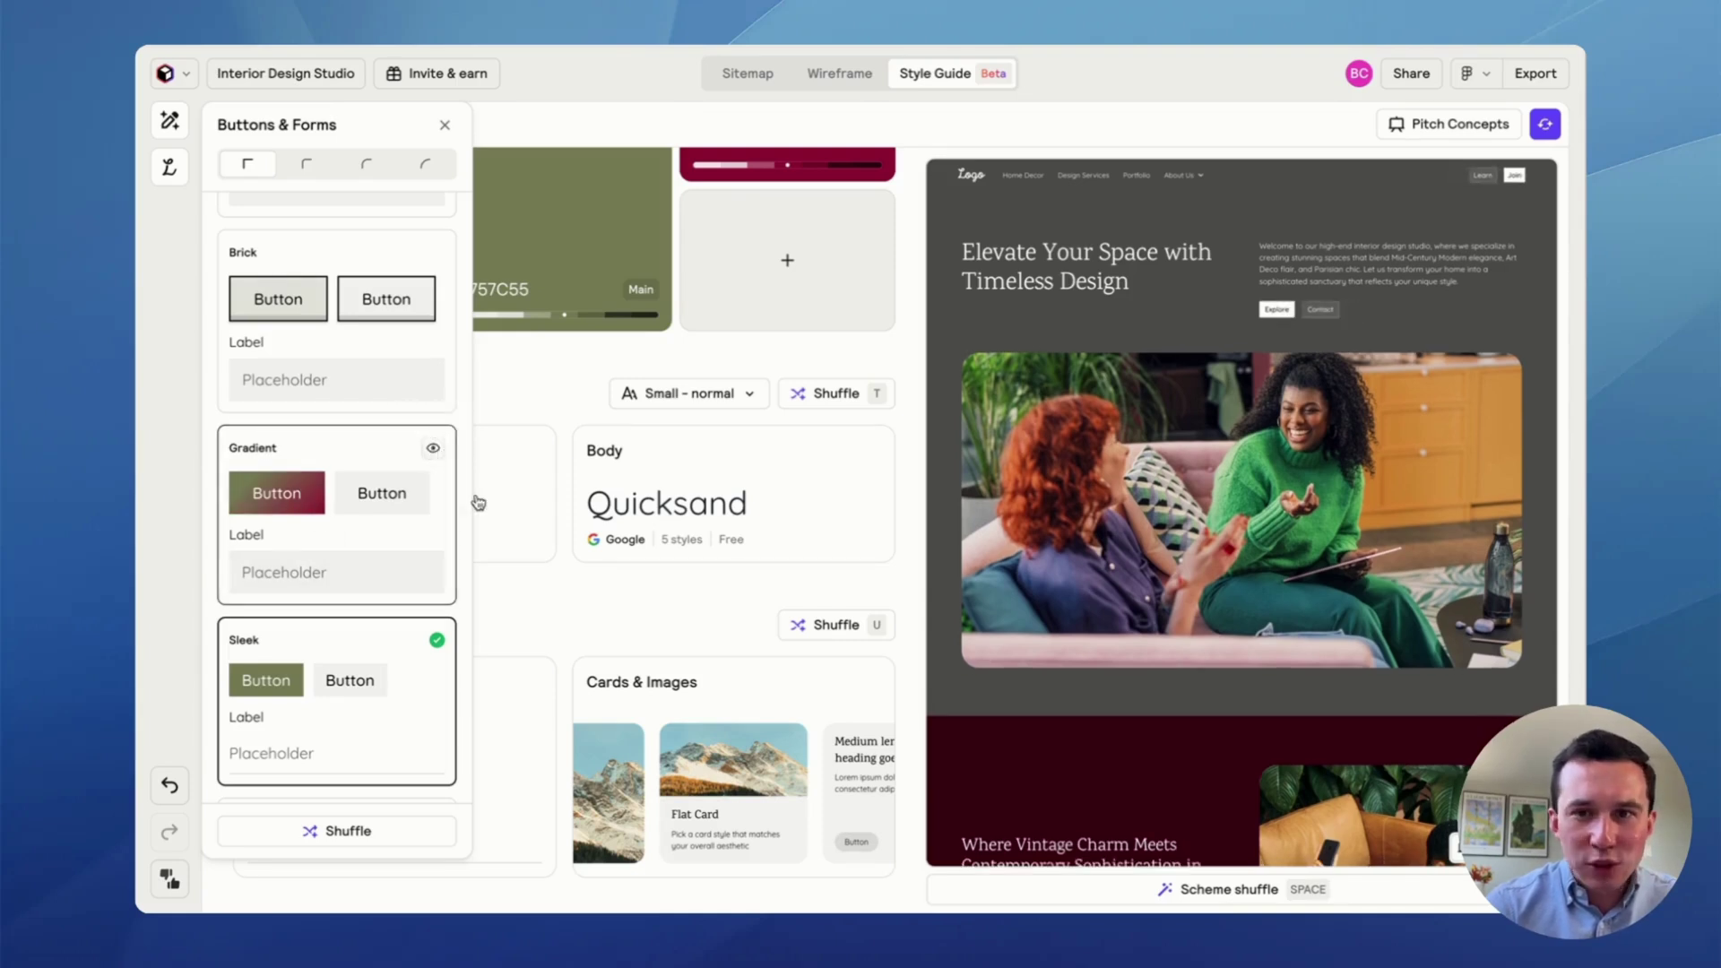
- Give the cards square corners and the outlined Edgy card style
{"action": "left_click", "coordinate": [618, 690]}
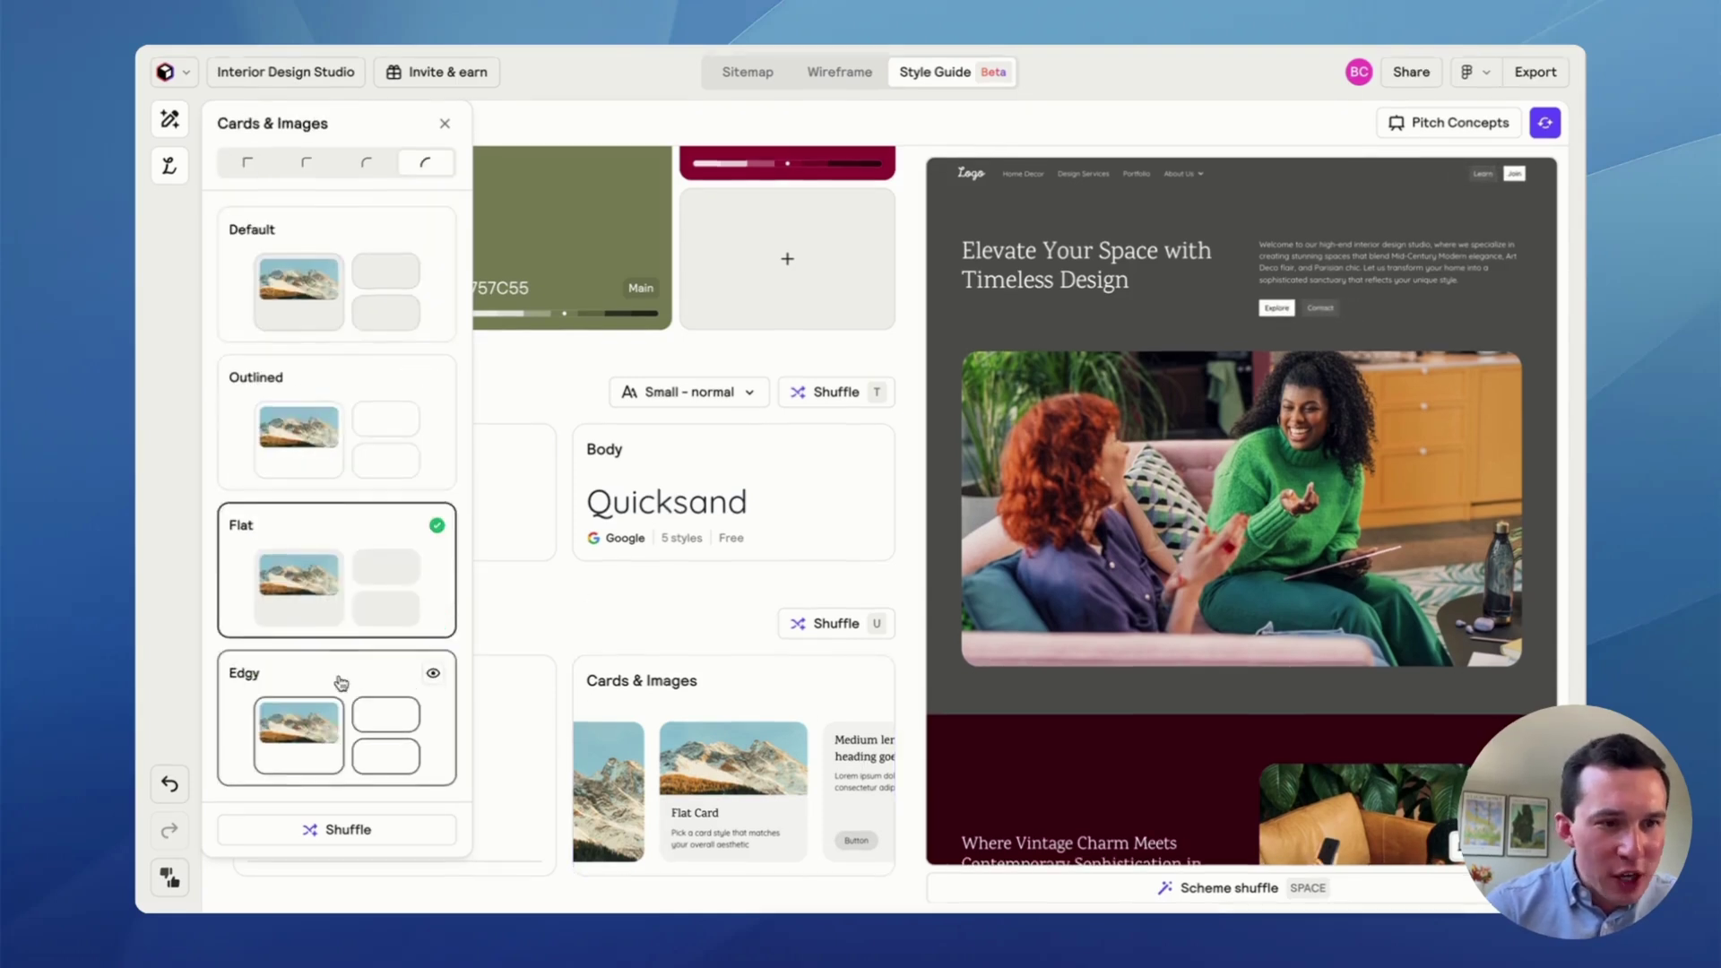
{"action": "left_click", "coordinate": [249, 167]}
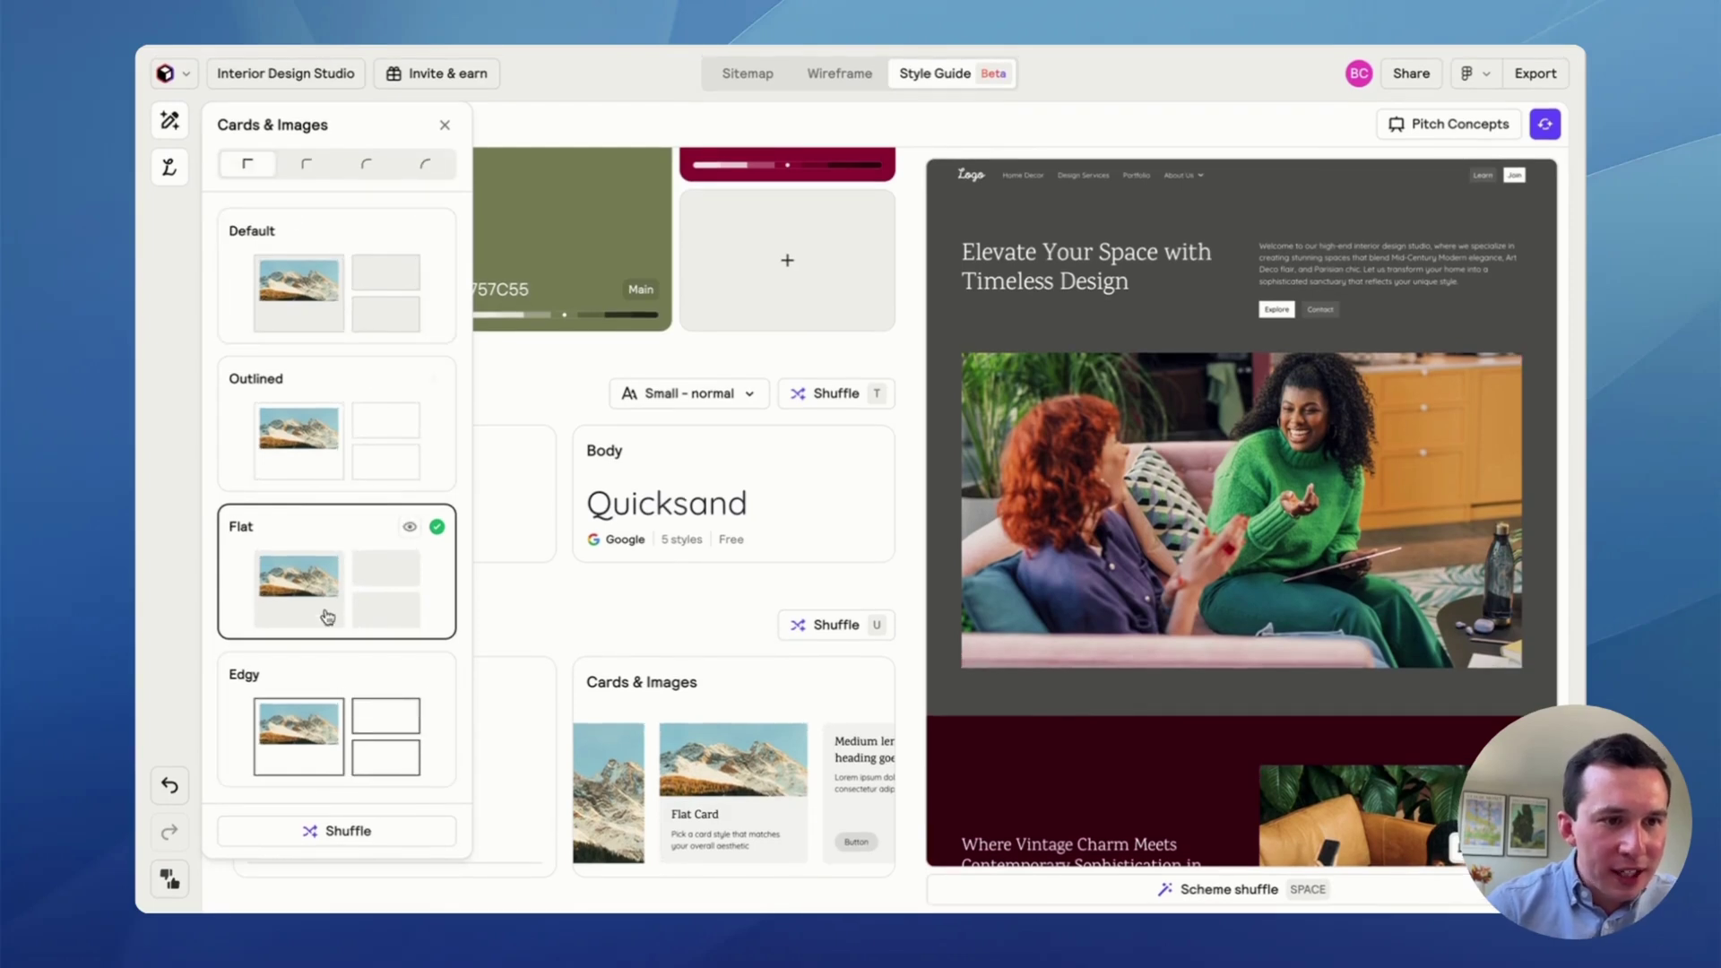
{"action": "left_click", "coordinate": [326, 720]}
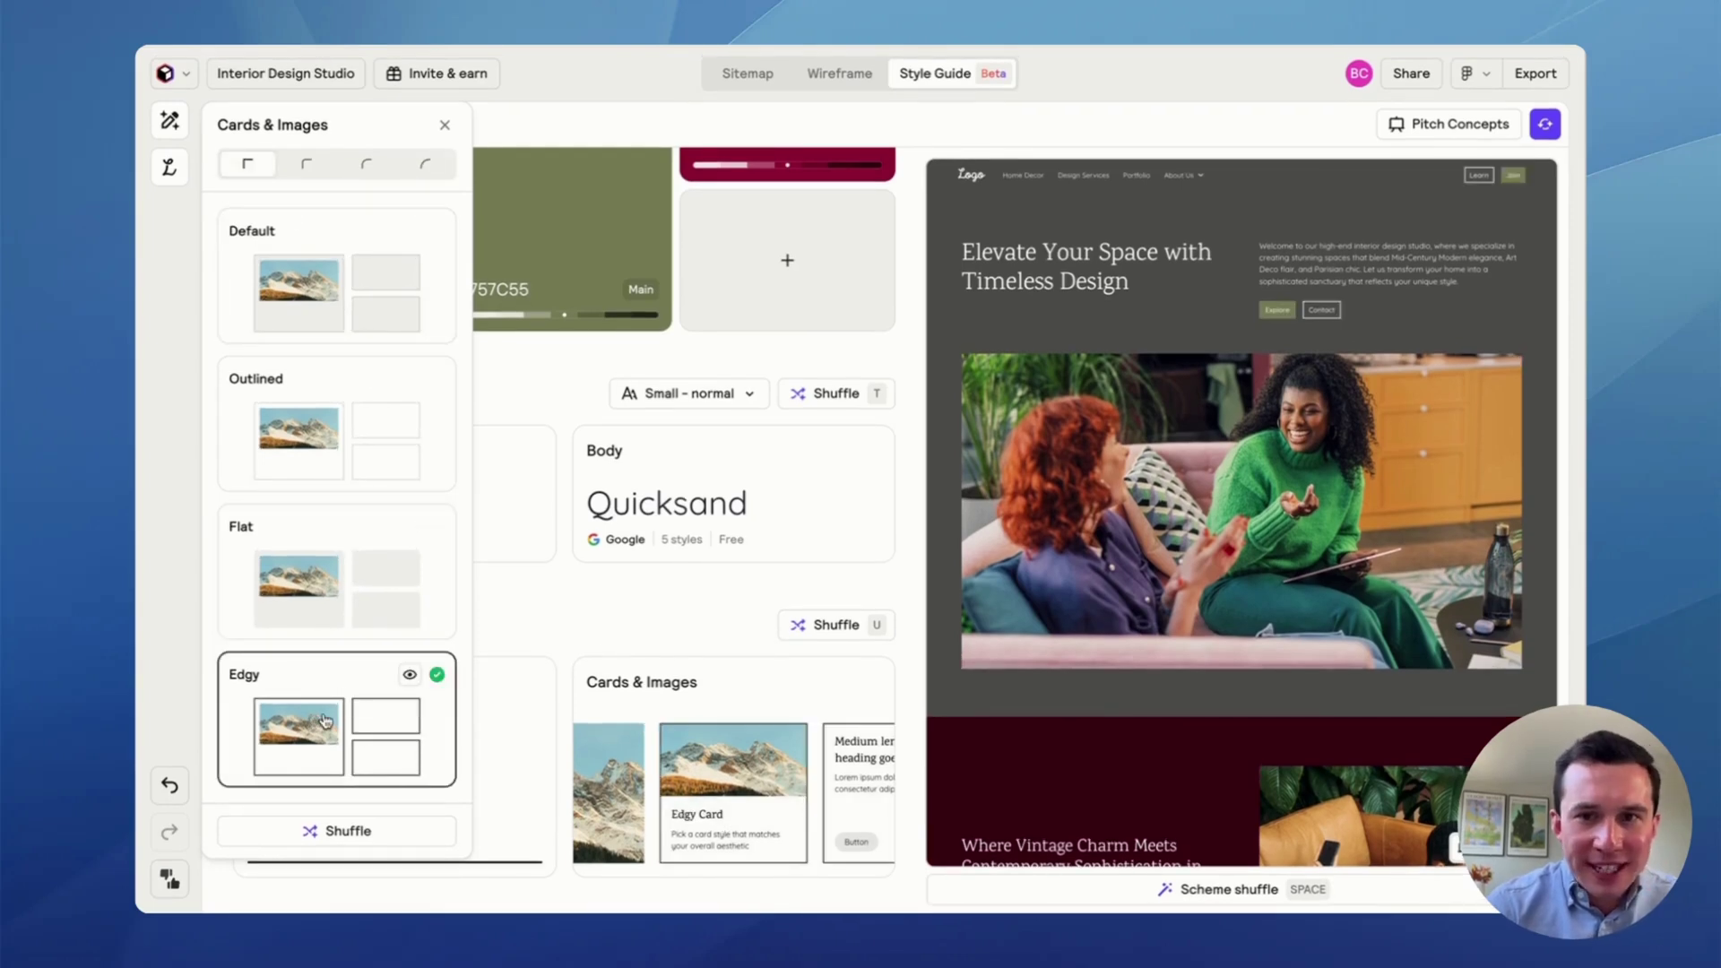
{"action": "left_click", "coordinate": [540, 596]}
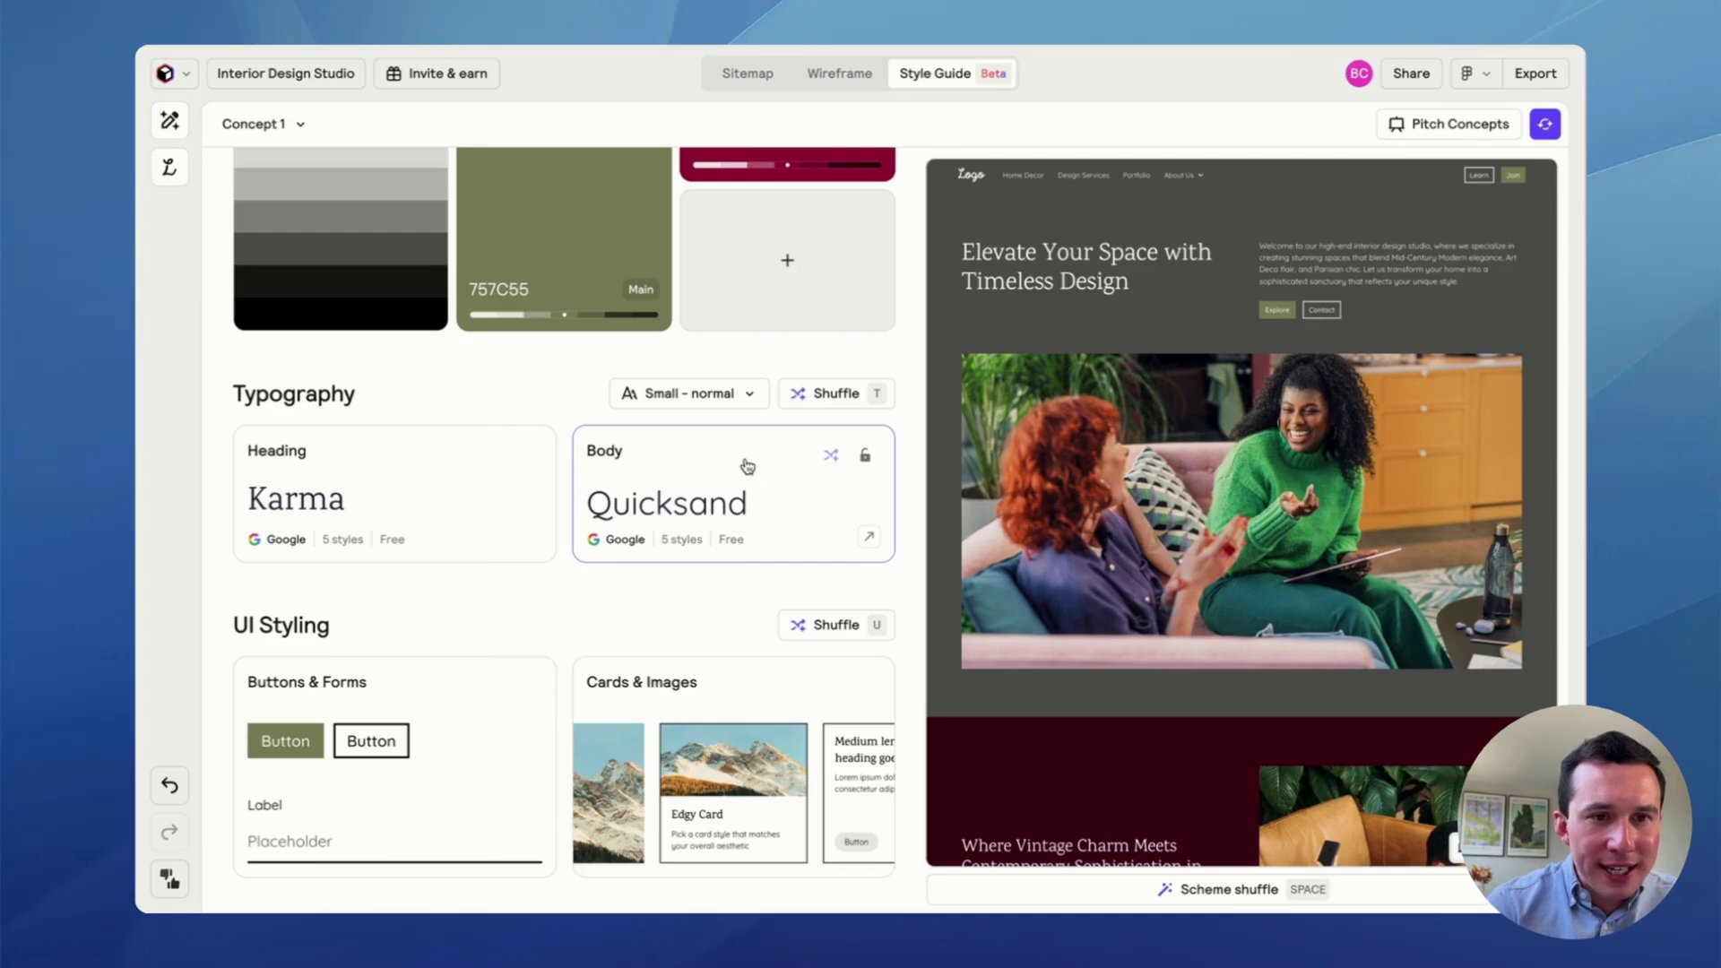
- Toggle Concept 1's preview between dark and light, leaving it in light mode
{"action": "scroll", "coordinate": [683, 441], "scroll_direction": "up", "scroll_amount": 3}
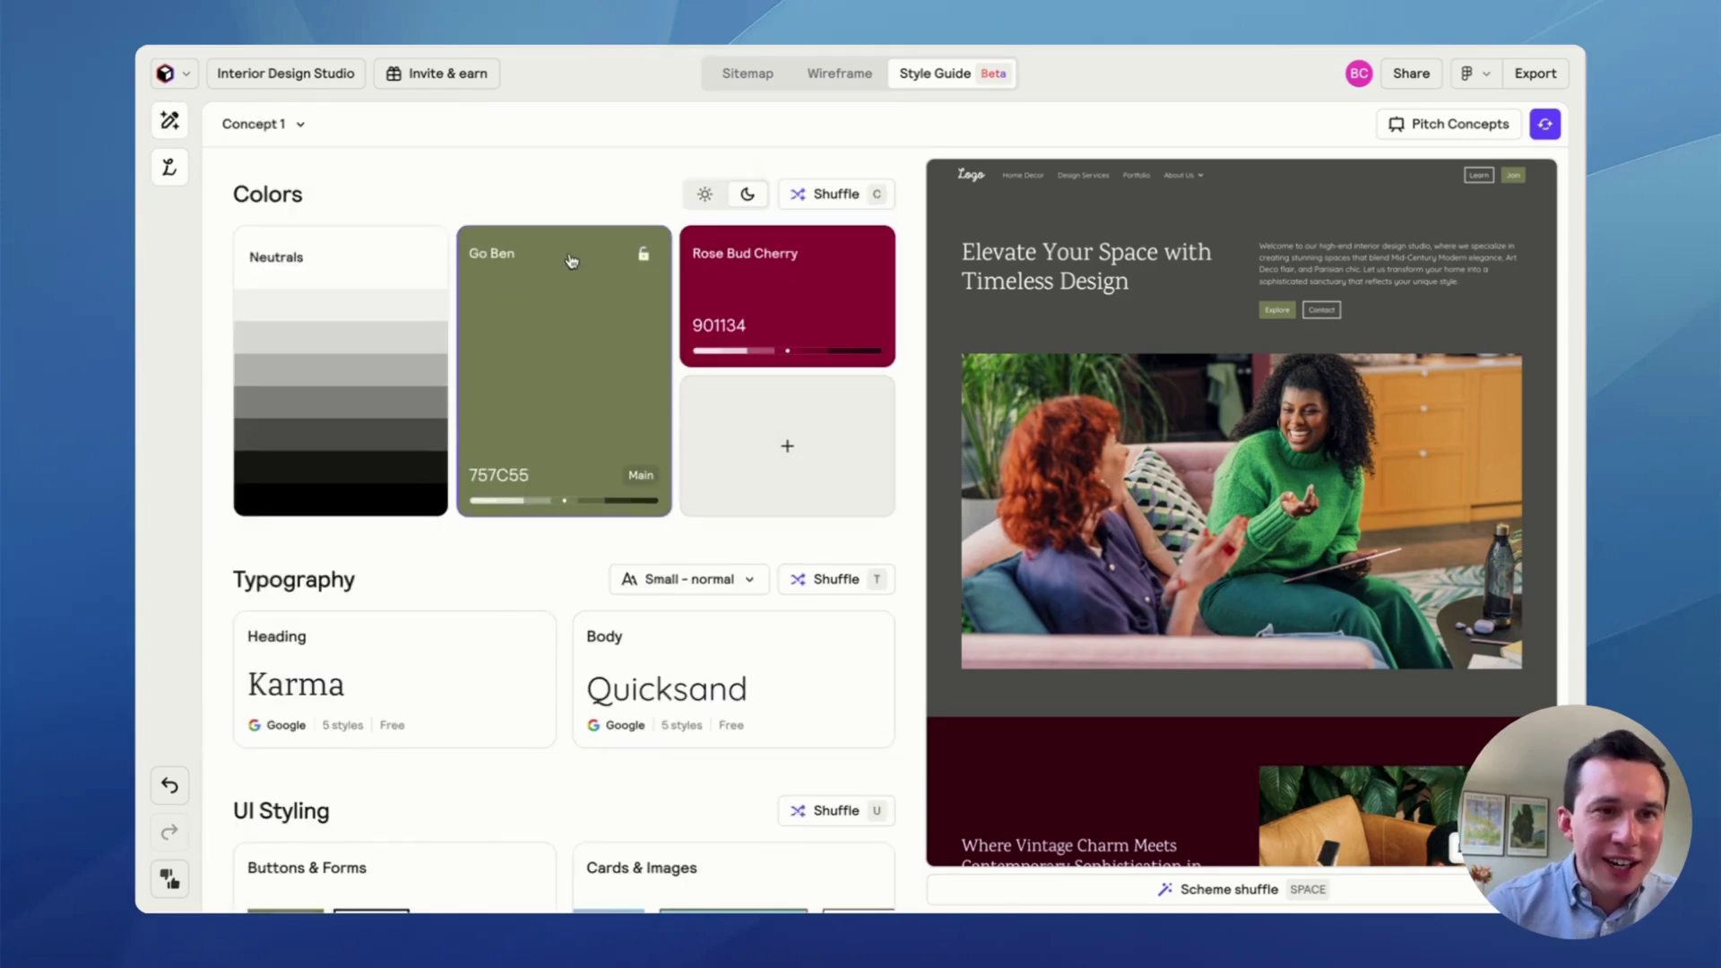
{"action": "left_click", "coordinate": [706, 195]}
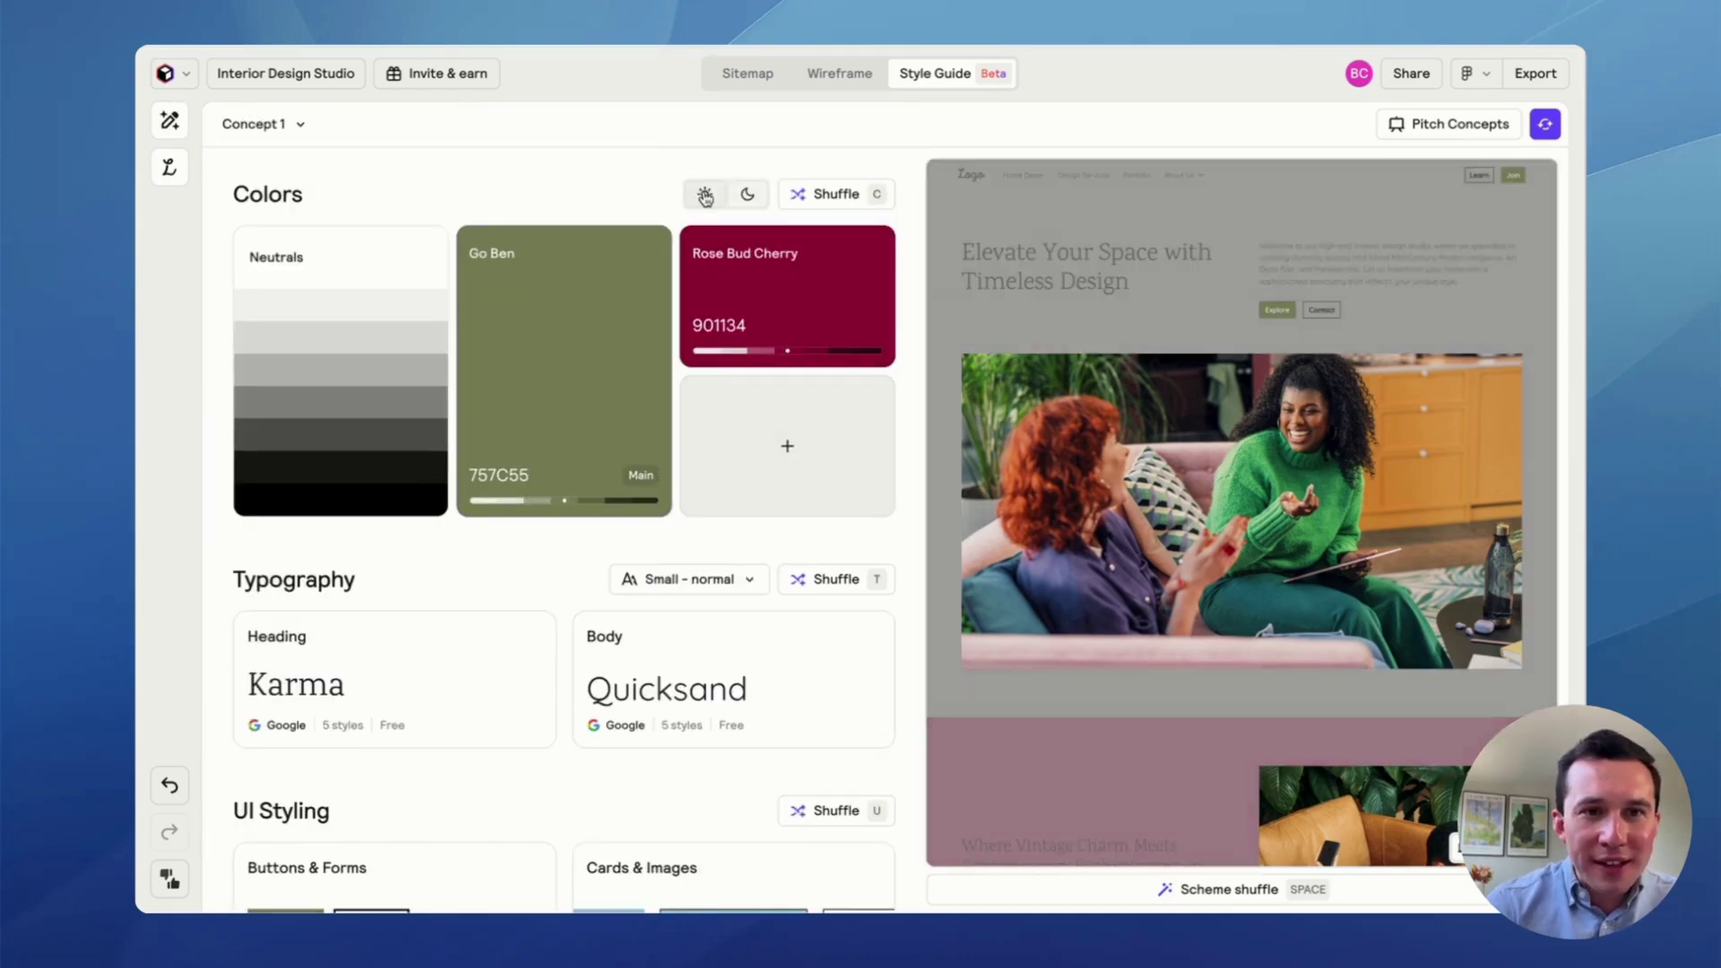
{"action": "left_click", "coordinate": [749, 195]}
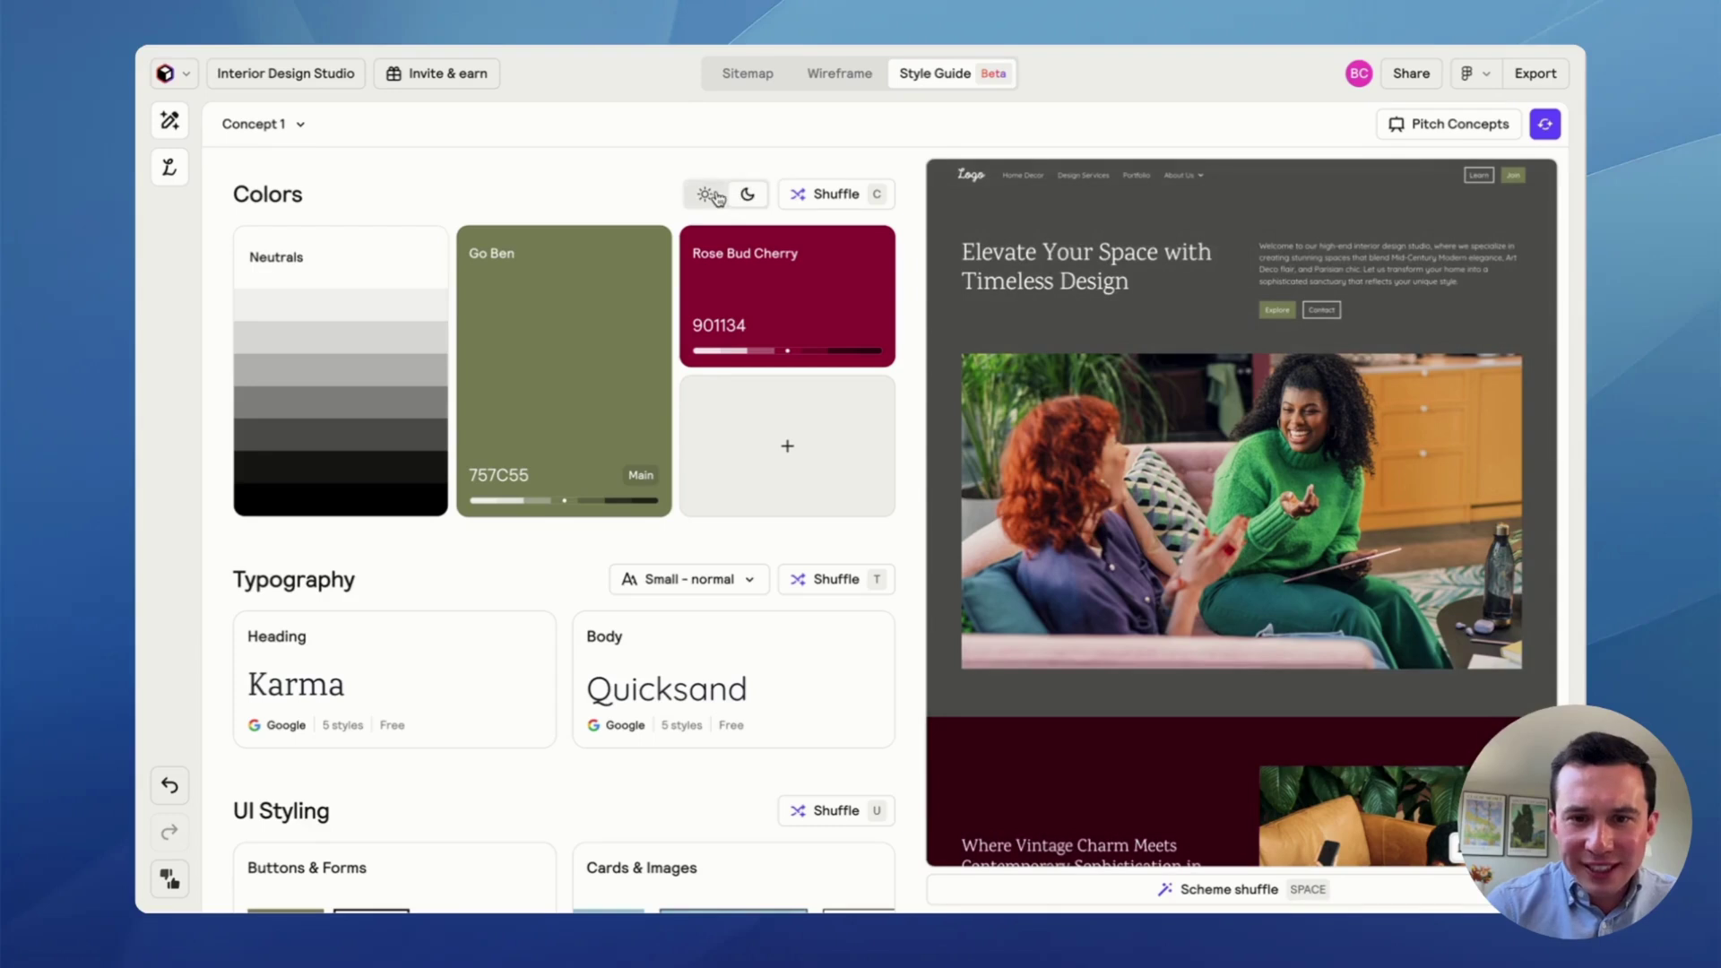
{"action": "left_click", "coordinate": [706, 195]}
{"action": "scroll", "coordinate": [1129, 374], "scroll_direction": "down", "scroll_amount": 5}
{"action": "left_click", "coordinate": [747, 195]}
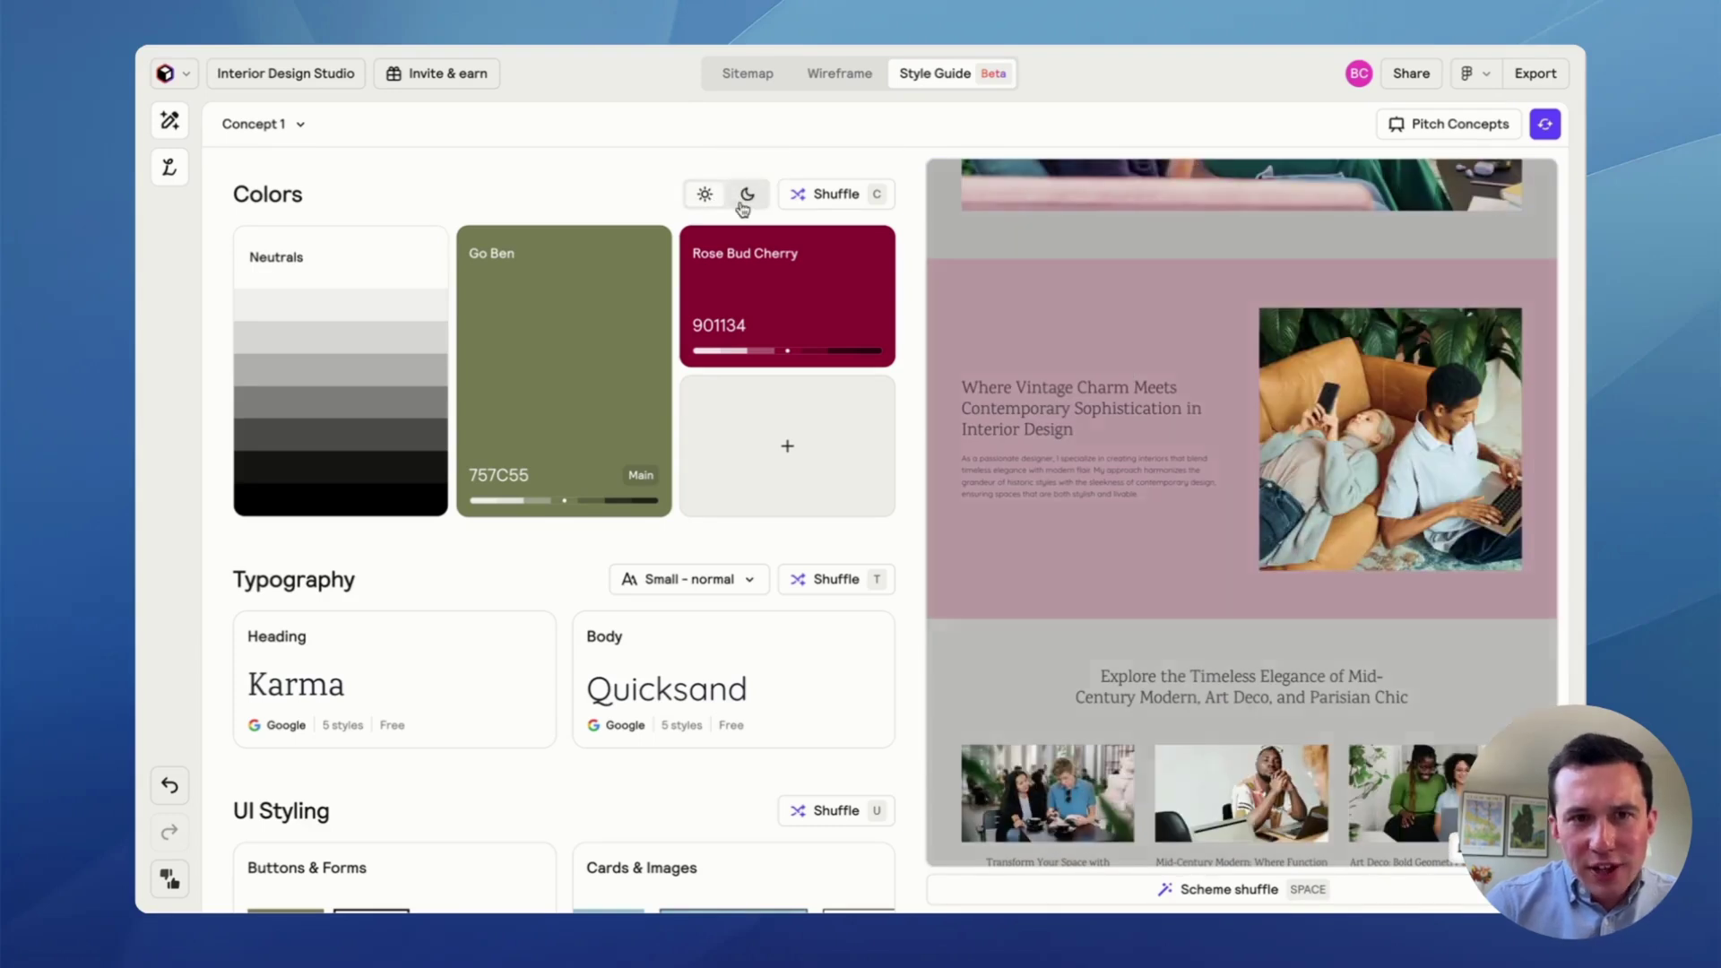
{"action": "left_click", "coordinate": [705, 195]}
{"action": "scroll", "coordinate": [1402, 568], "scroll_direction": "down", "scroll_amount": 10}
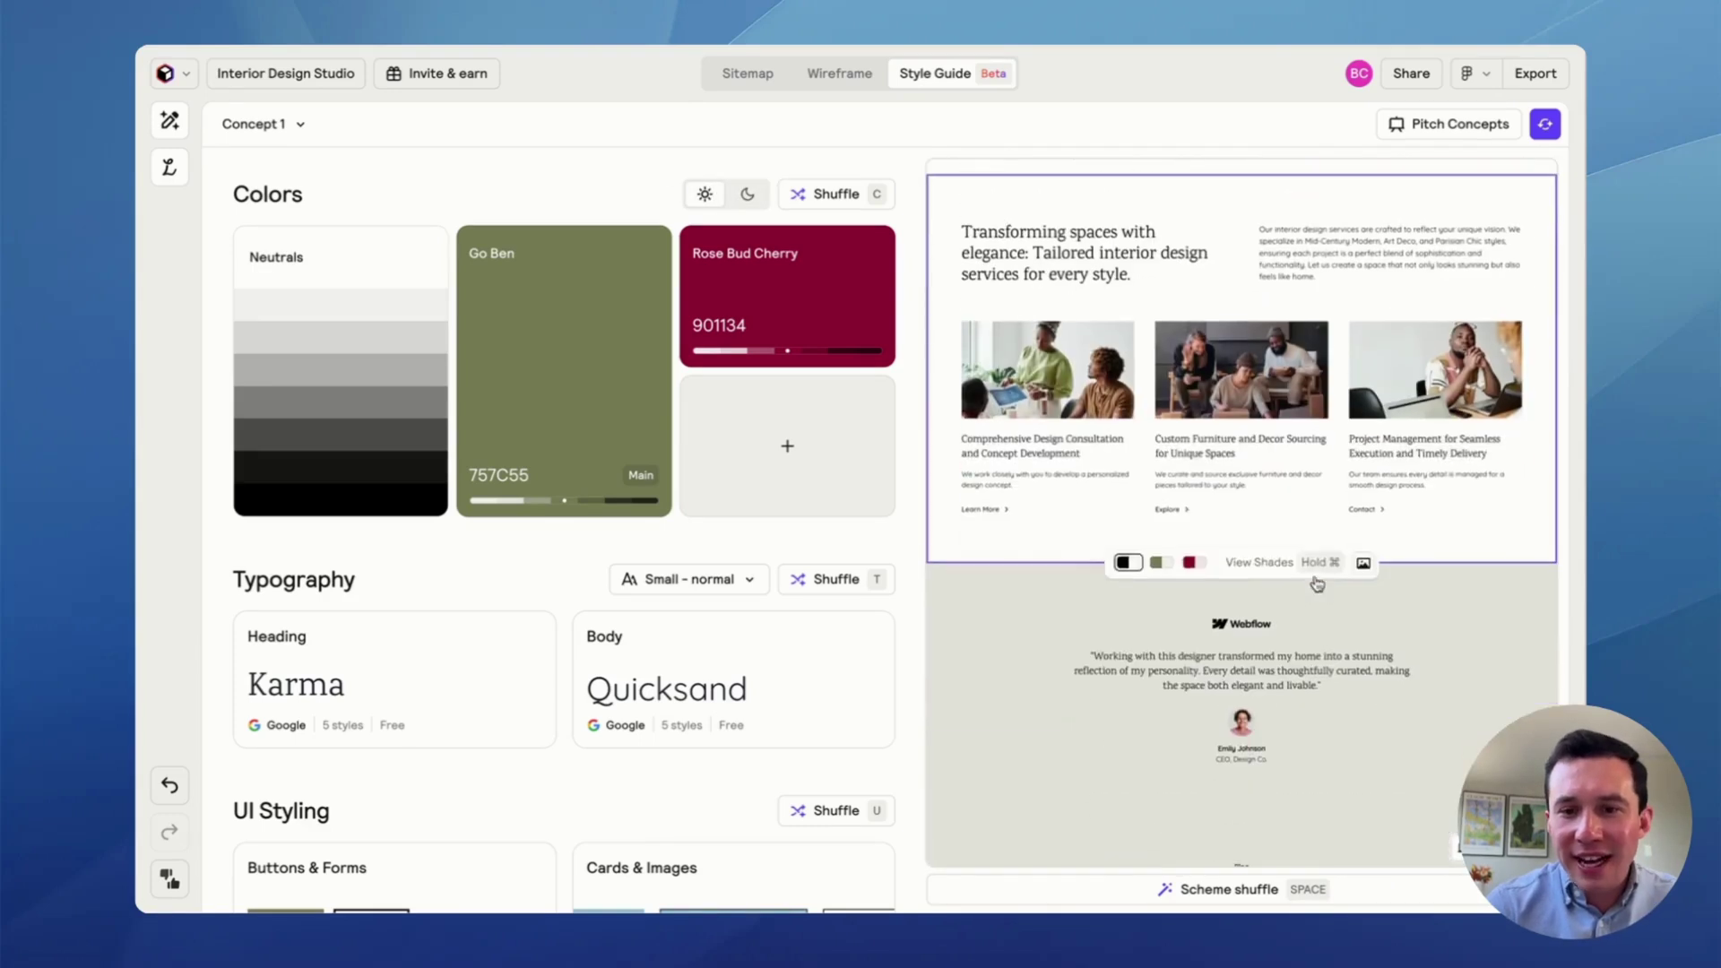
{"action": "scroll", "coordinate": [1418, 726], "scroll_direction": "down", "scroll_amount": 5}
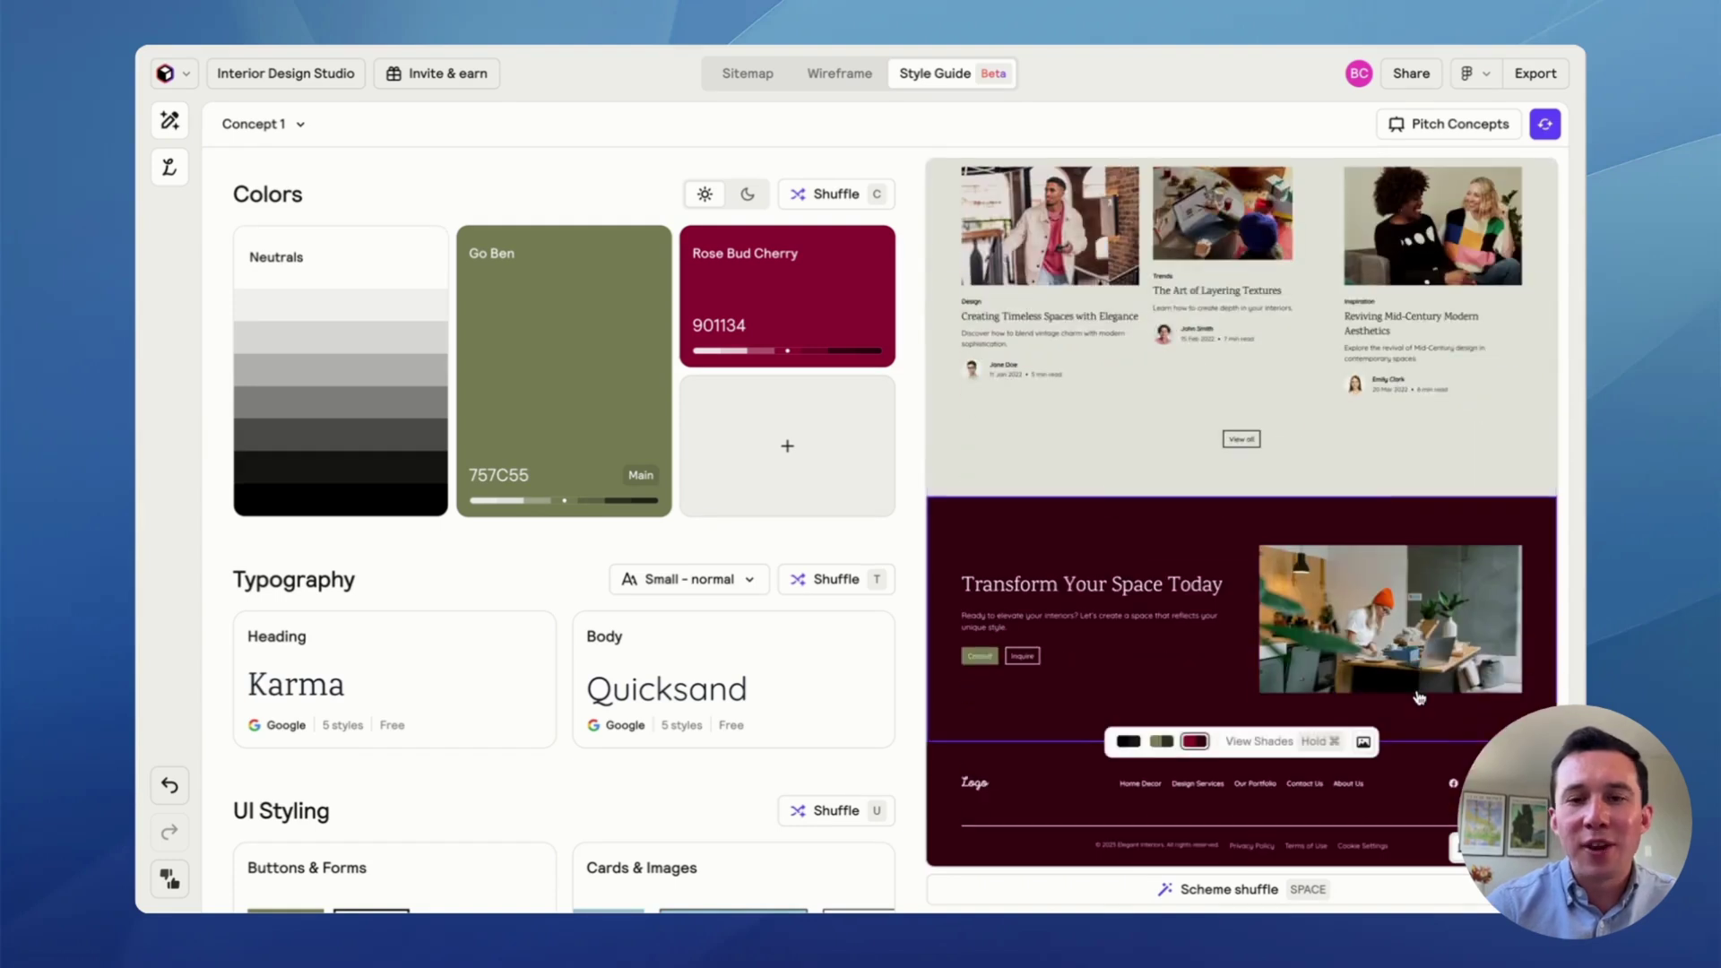
{"action": "scroll", "coordinate": [1419, 708], "scroll_direction": "up", "scroll_amount": 15}
{"action": "scroll", "coordinate": [1418, 697], "scroll_direction": "up", "scroll_amount": 3}
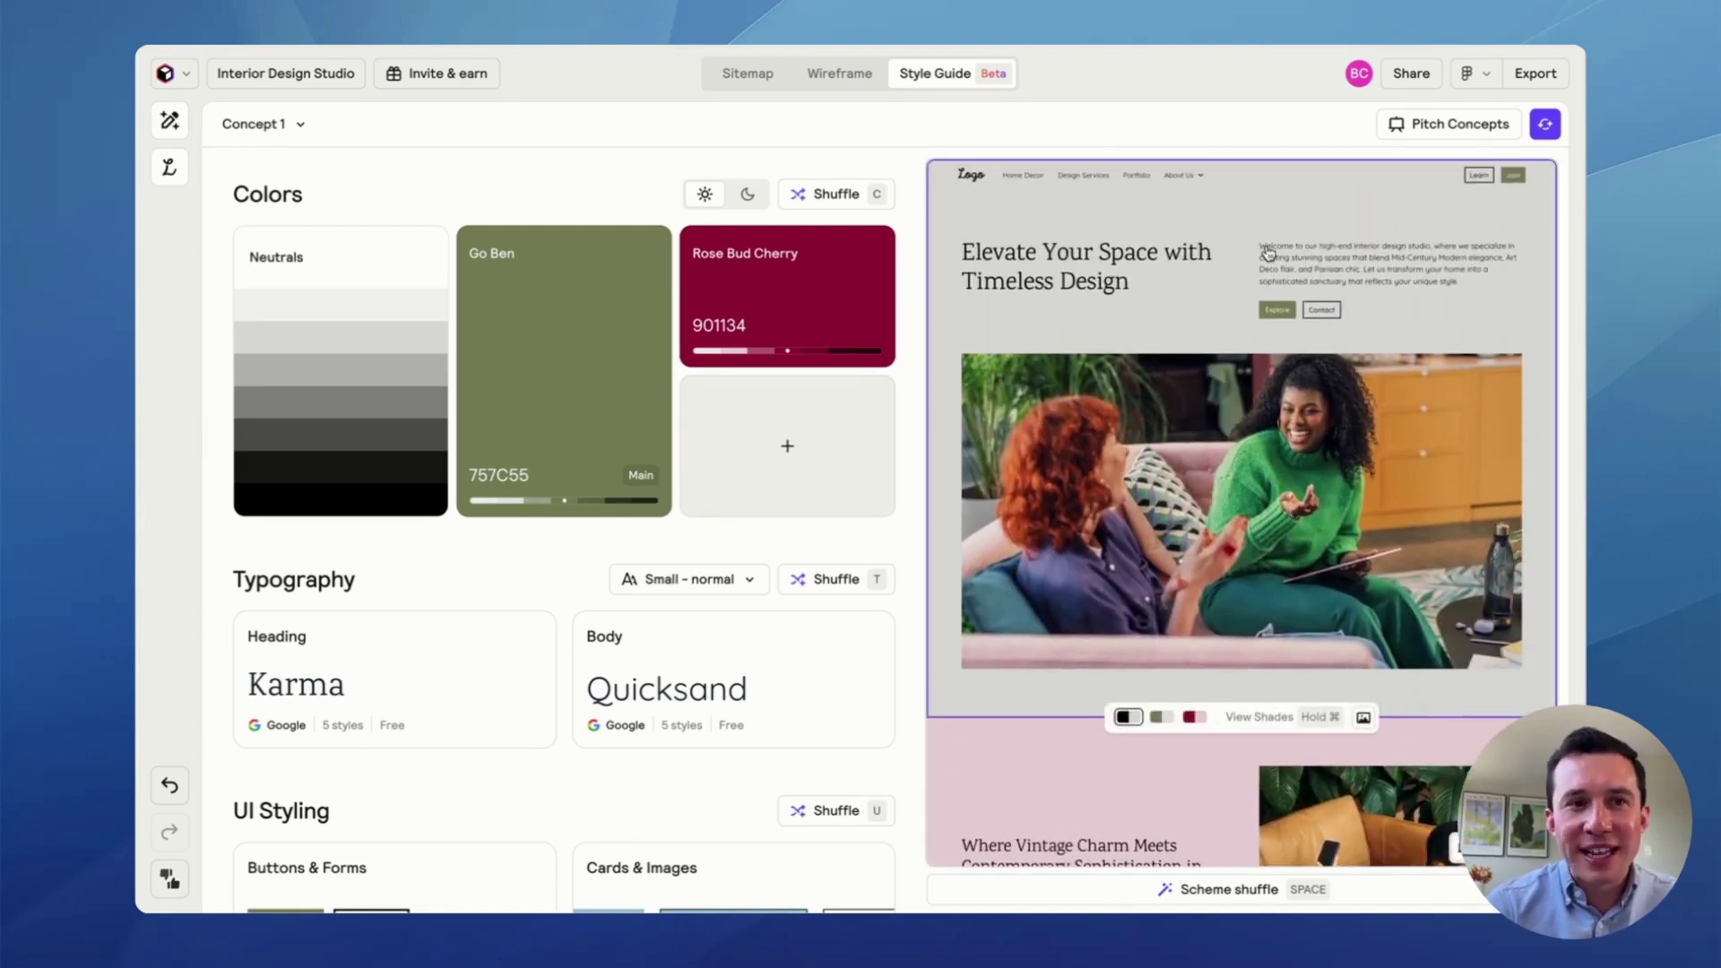
{"action": "left_click", "coordinate": [260, 124]}
- Create Concept 2 and inspect its Waiouru colour shades
{"action": "left_click", "coordinate": [348, 266]}
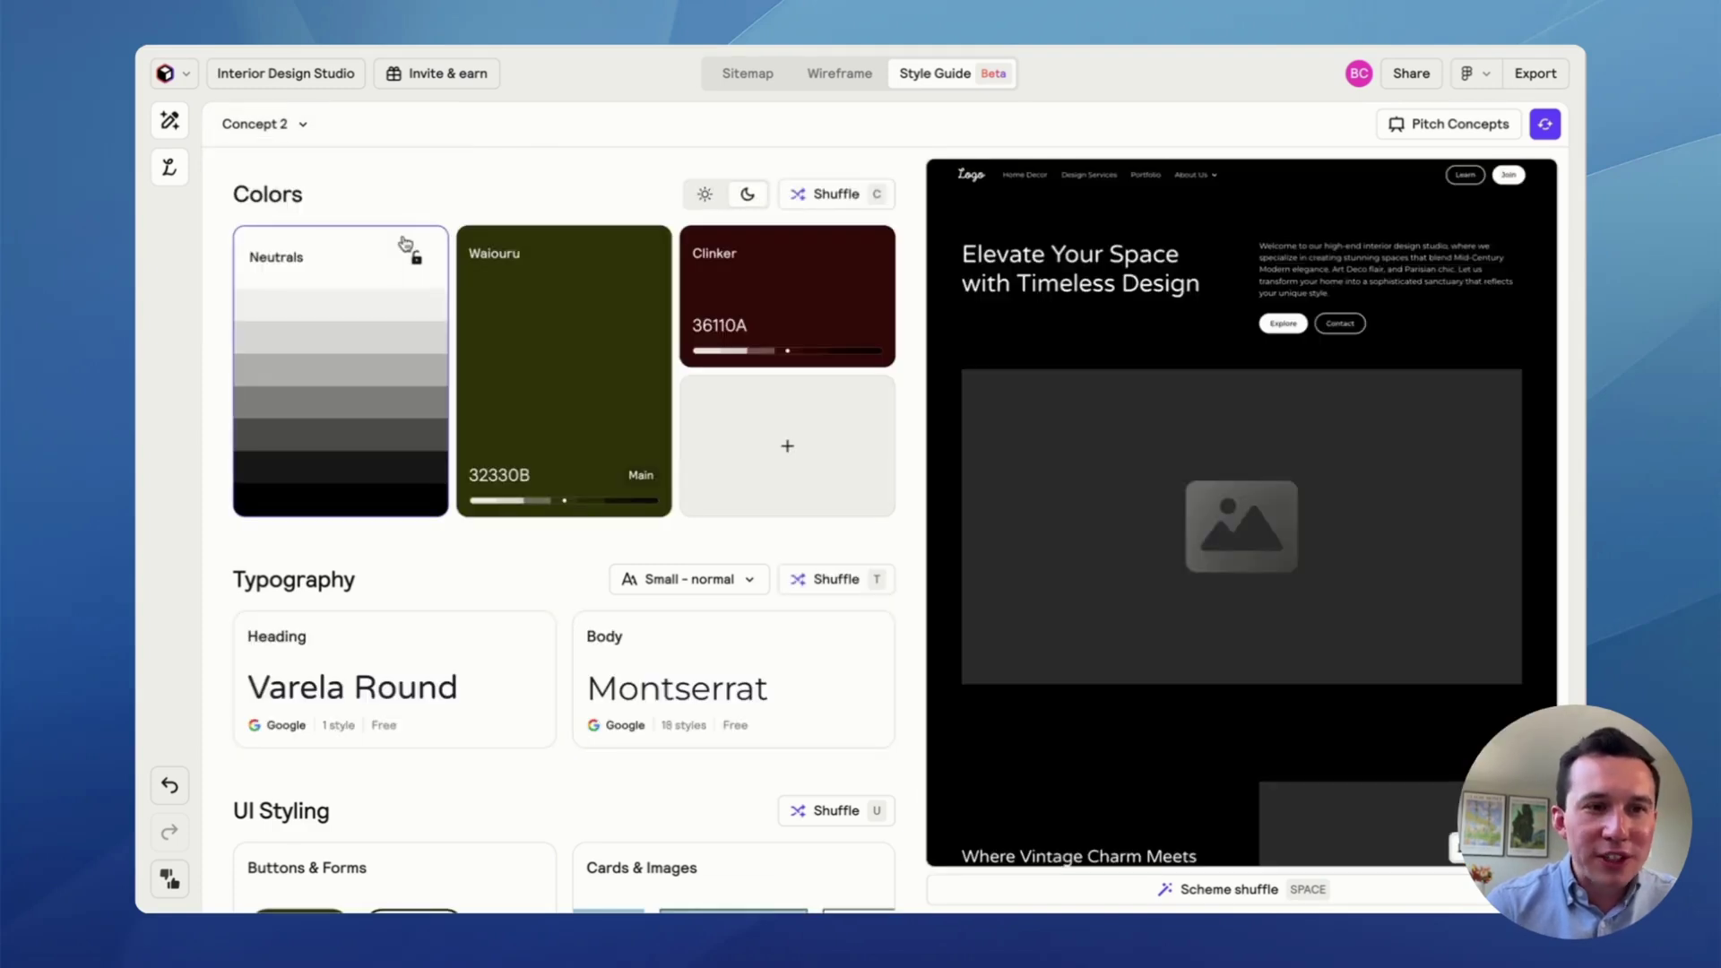
{"action": "left_click", "coordinate": [543, 375]}
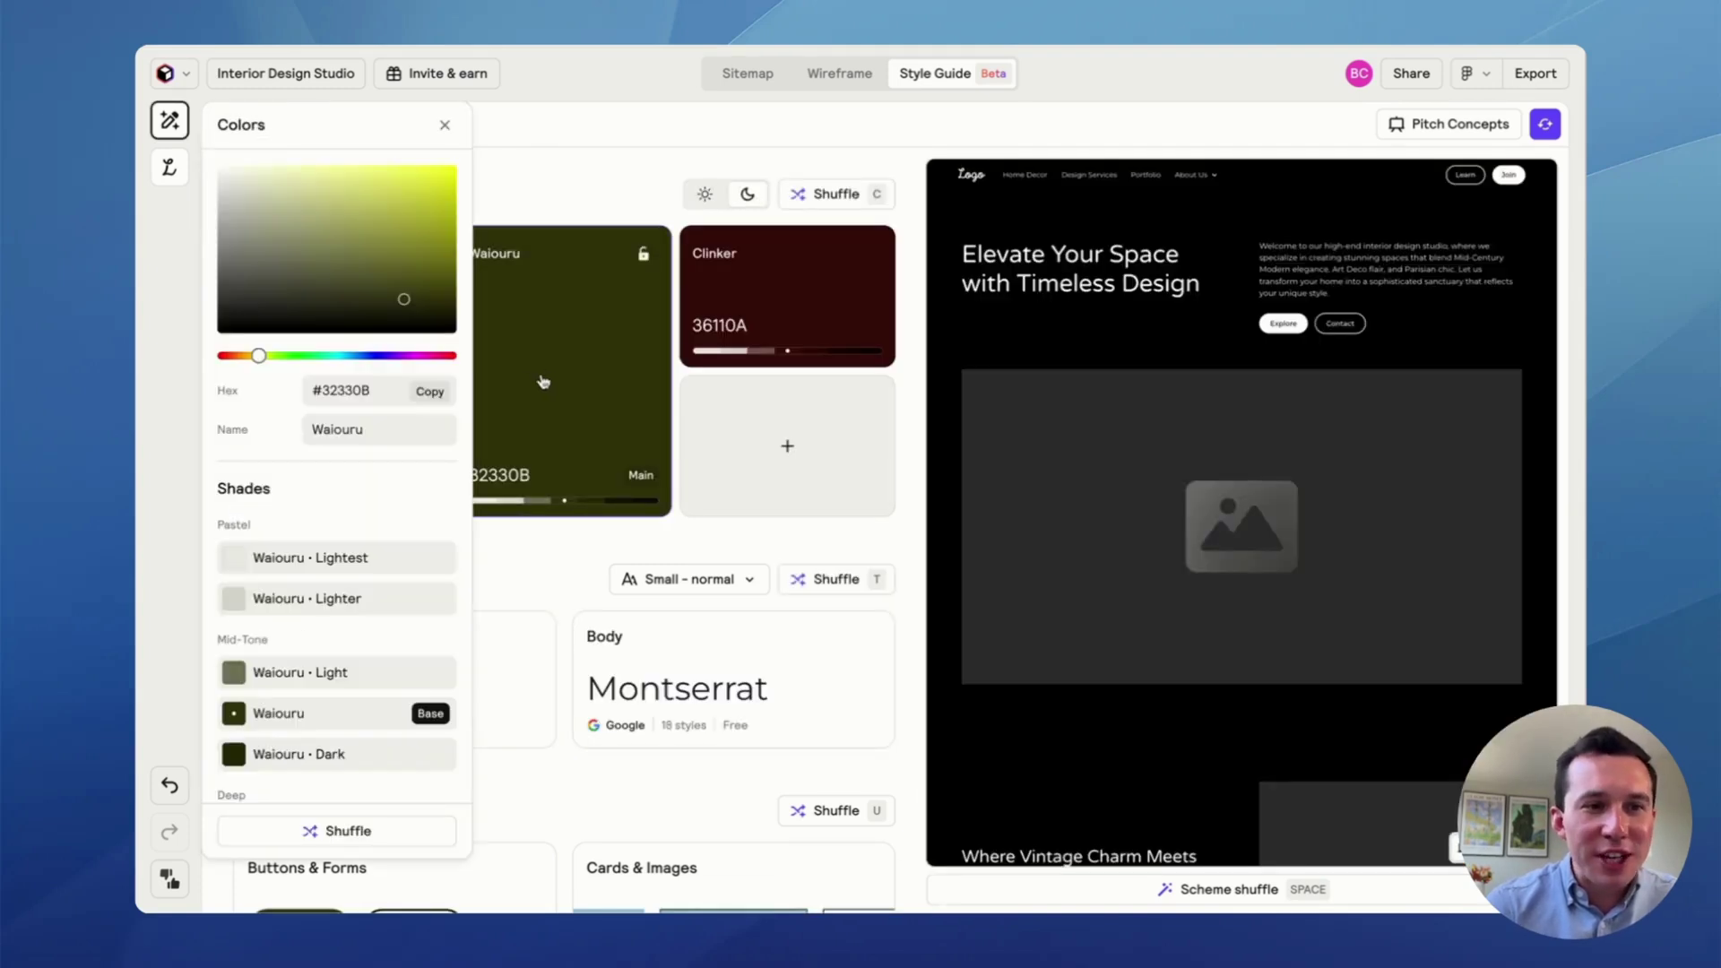
{"action": "scroll", "coordinate": [315, 647], "scroll_direction": "down", "scroll_amount": 2}
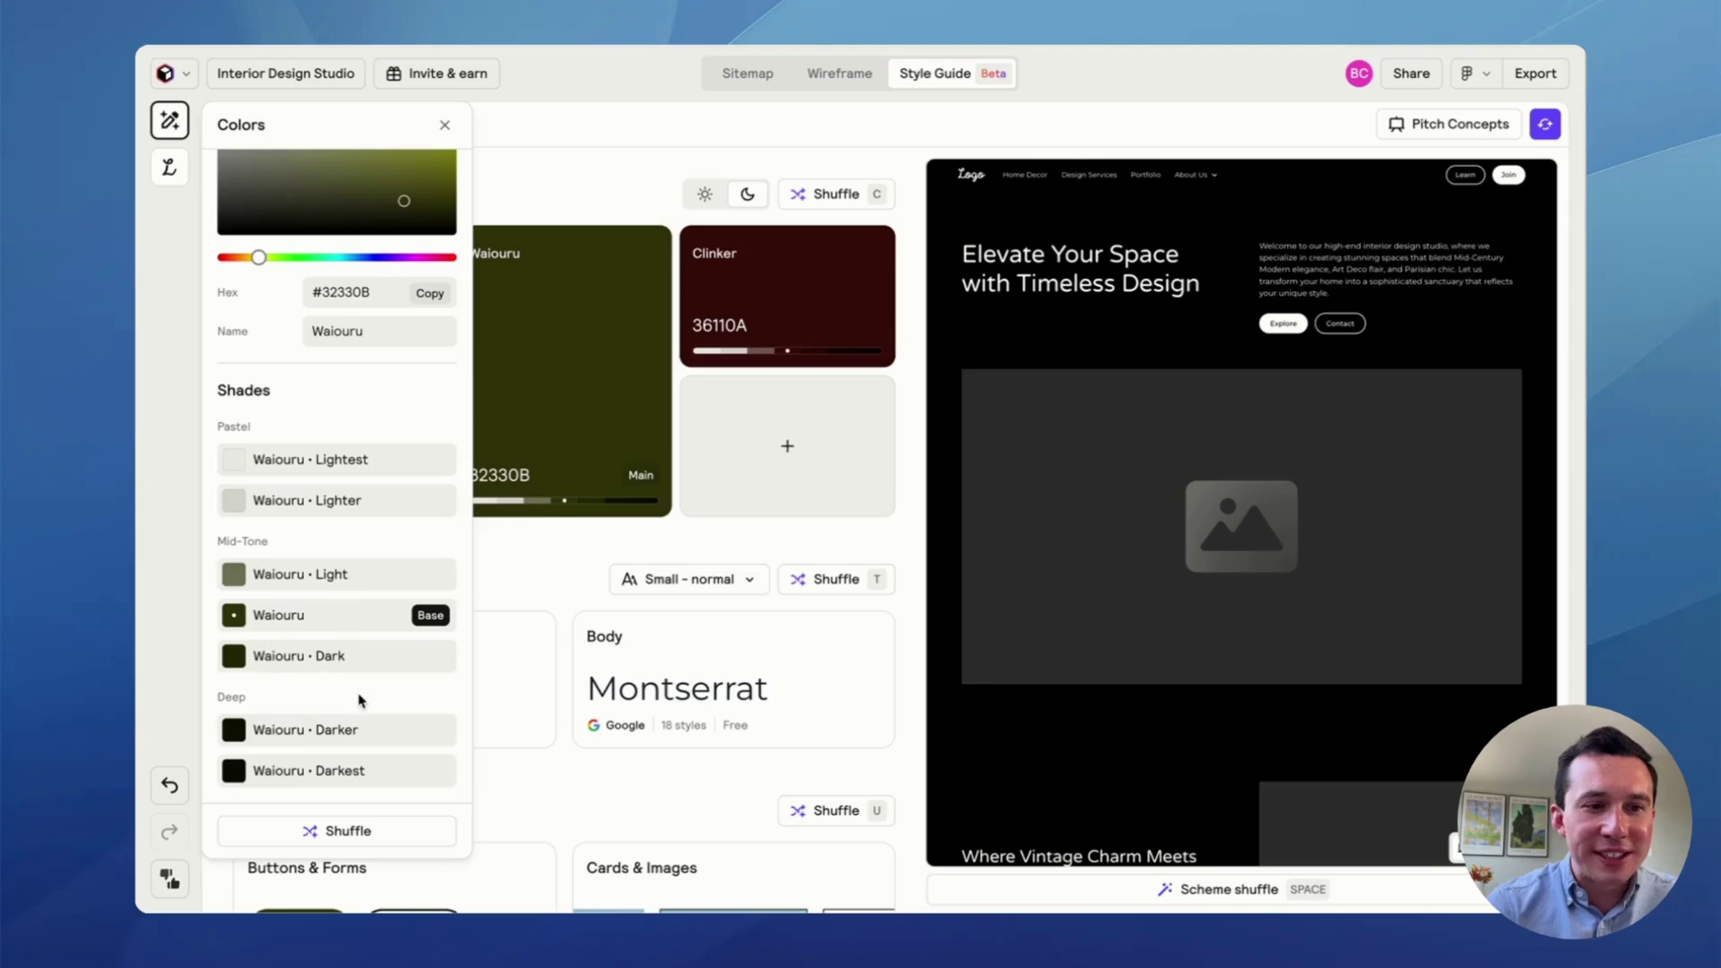
{"action": "scroll", "coordinate": [357, 446], "scroll_direction": "up", "scroll_amount": 2}
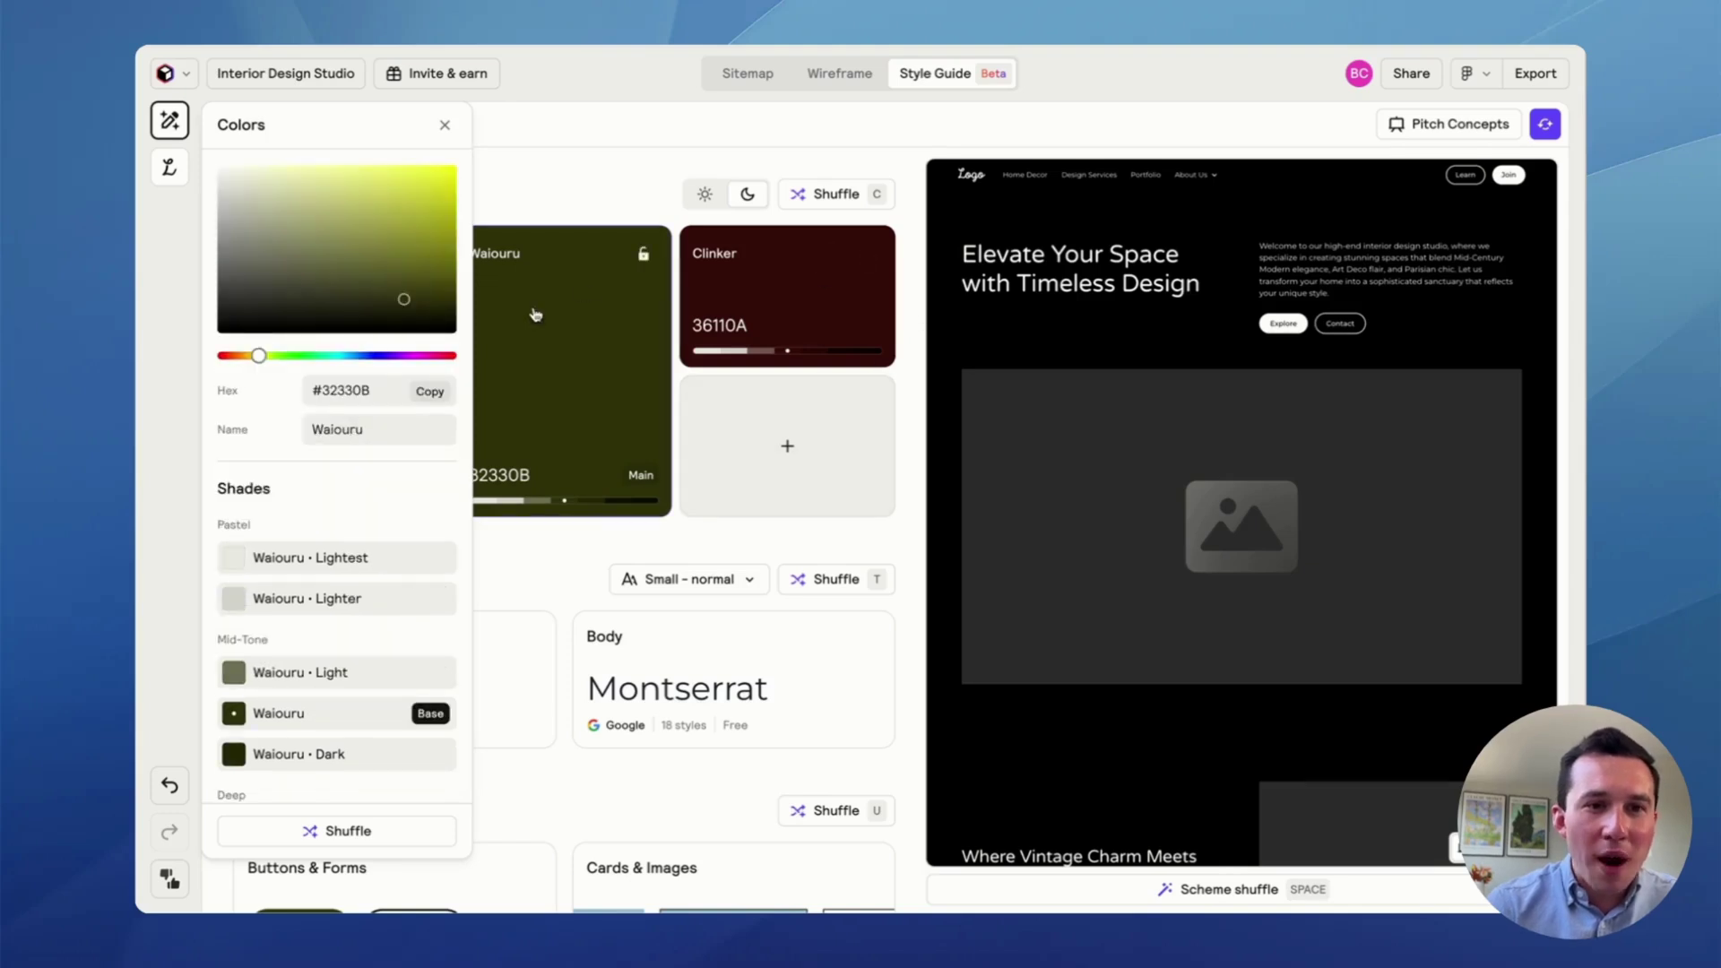
{"action": "left_click", "coordinate": [444, 124]}
- Add Concept 3 and open its Big Stone colour details
{"action": "left_click", "coordinate": [259, 123]}
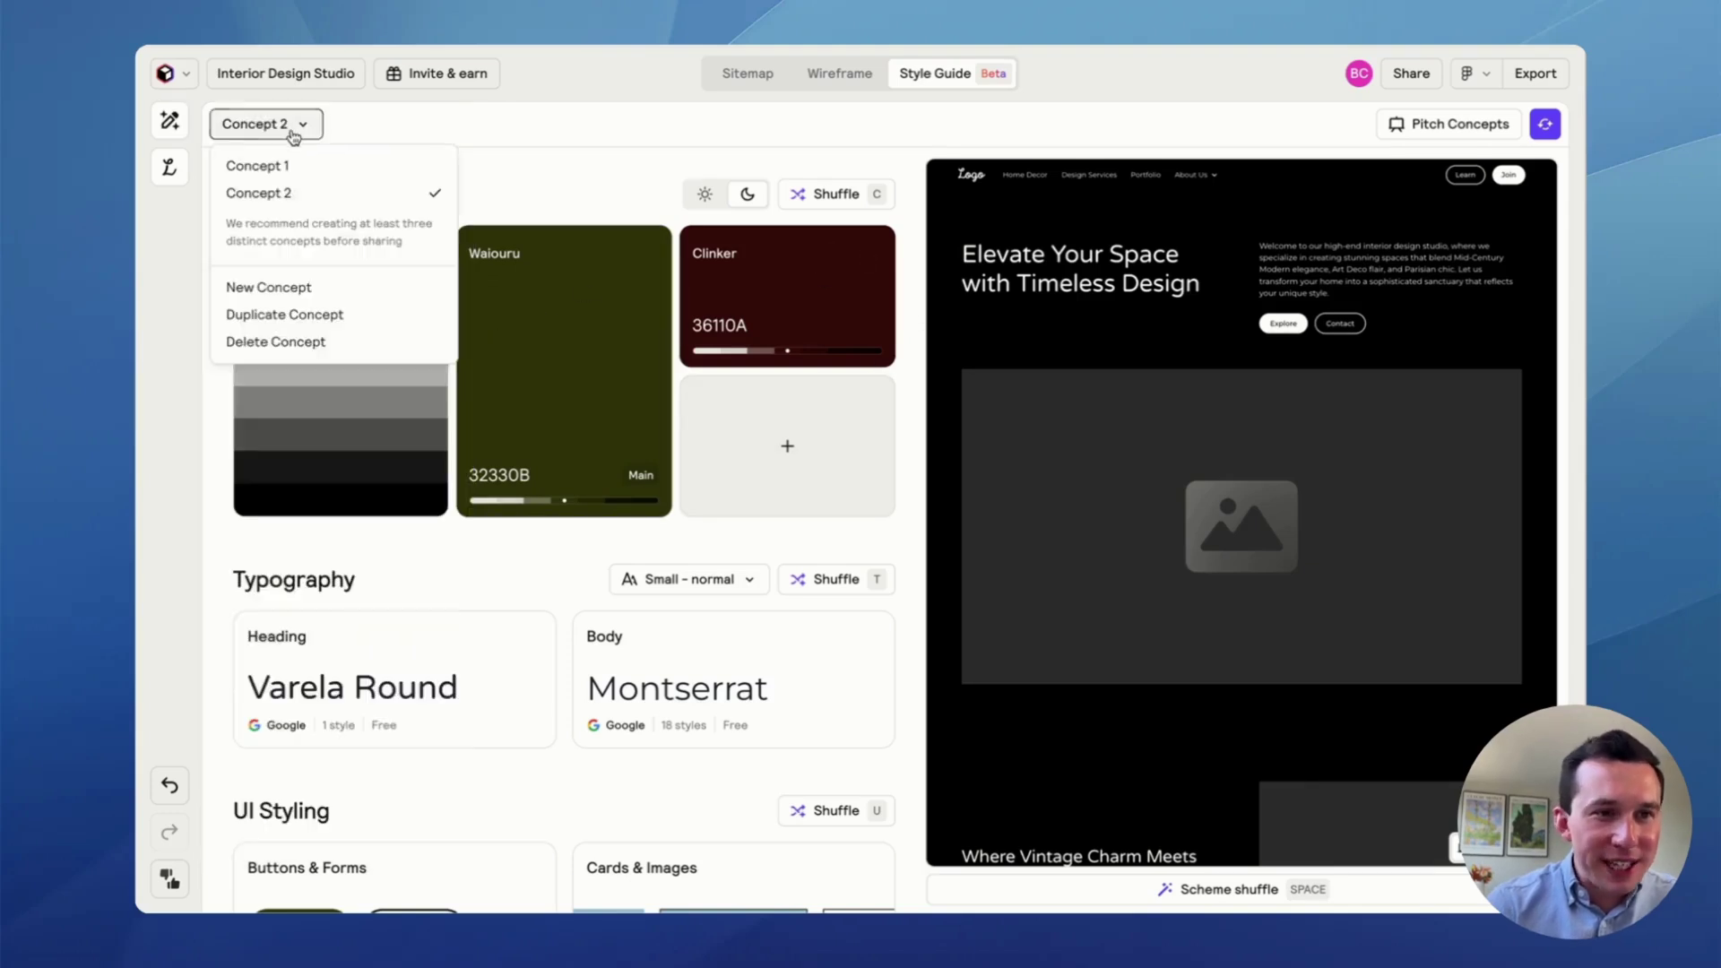
{"action": "left_click", "coordinate": [301, 296]}
{"action": "left_click", "coordinate": [717, 386]}
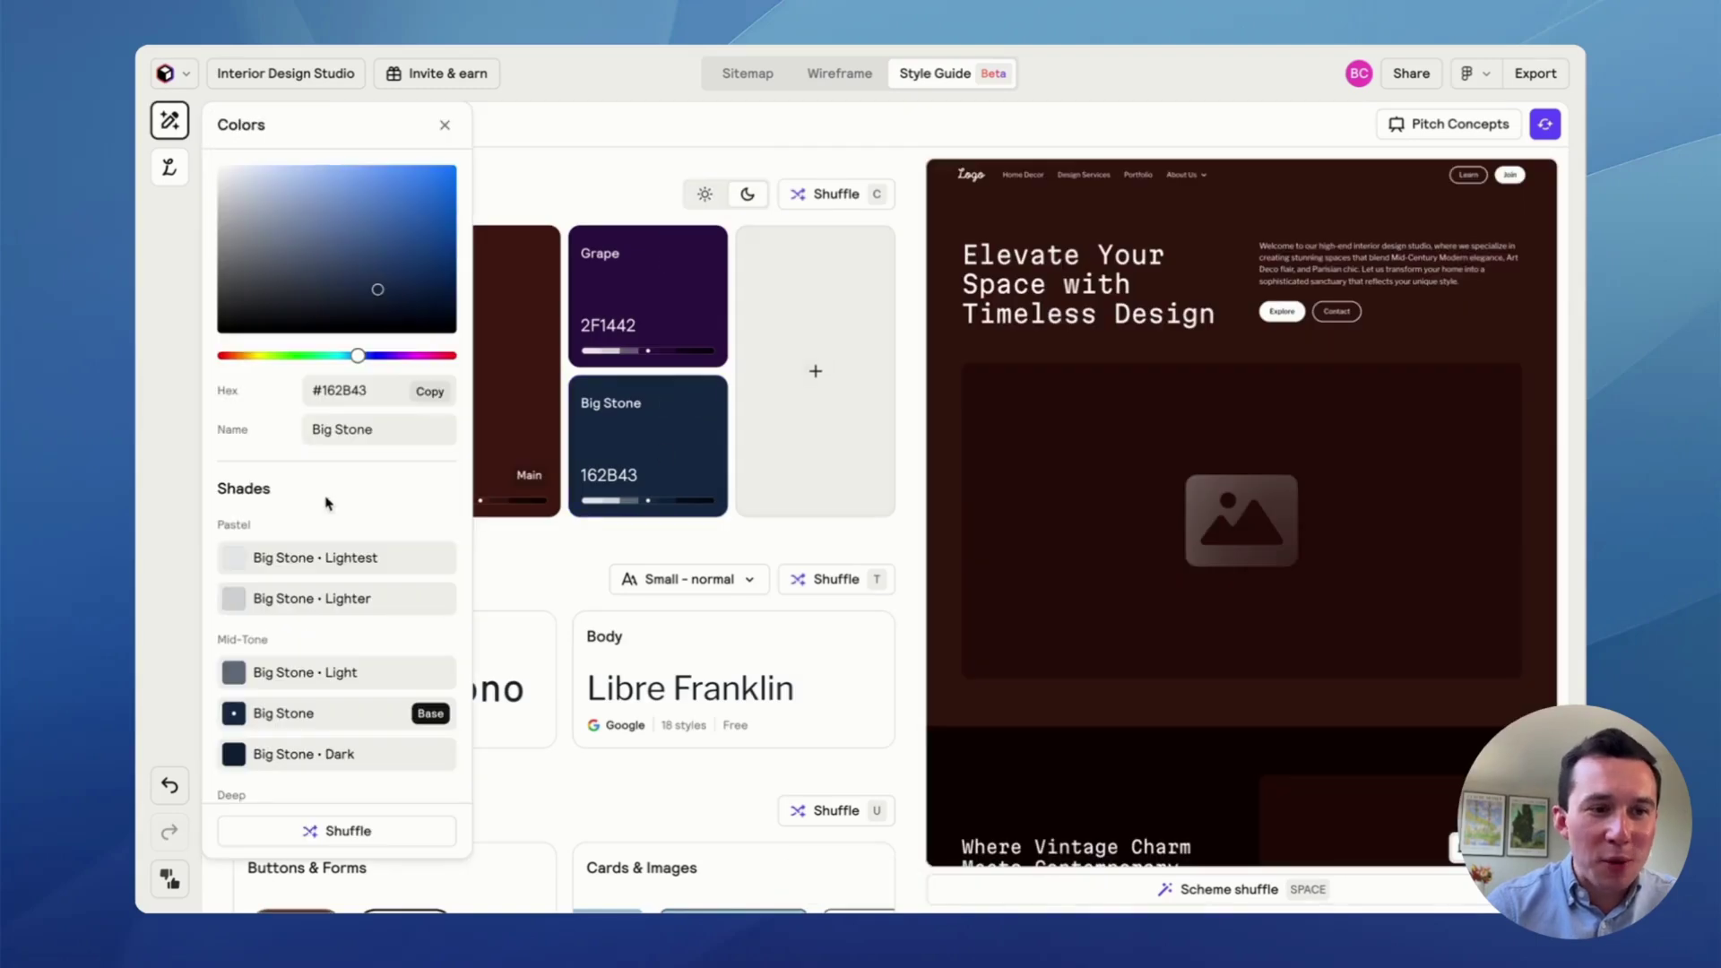
- Shuffle Concept 3's scheme twice to get Lavender D76BE5 and Di Serria D99F64
{"action": "key", "text": "space"}
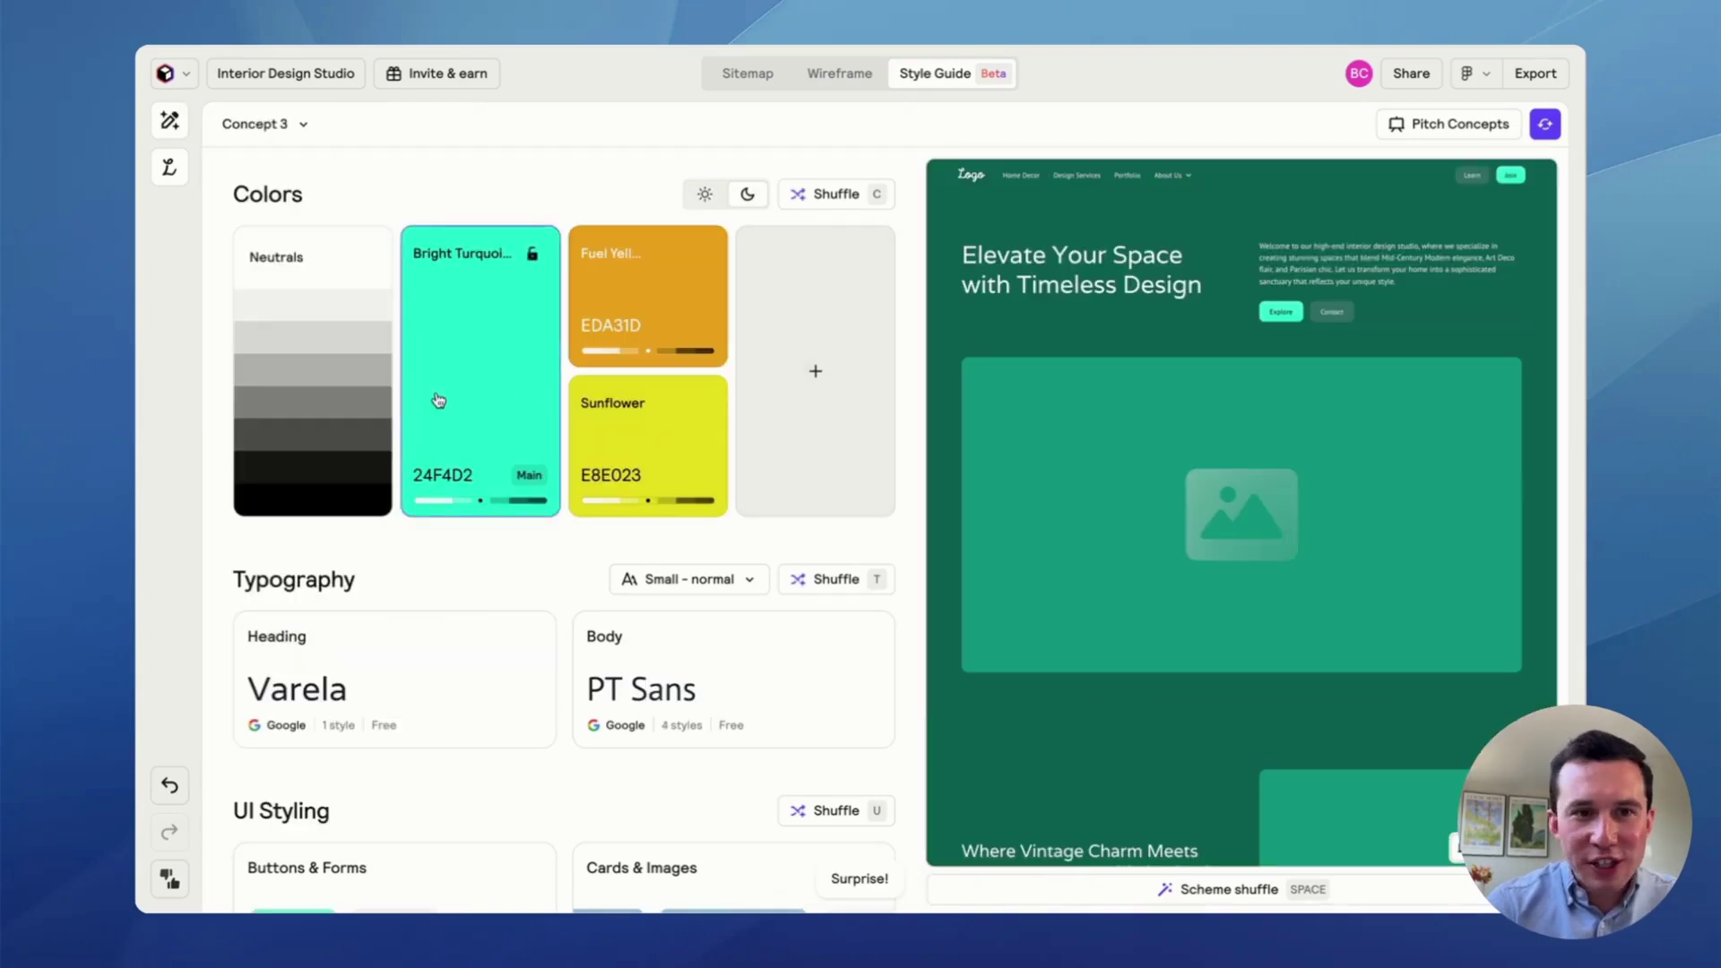
{"action": "scroll", "coordinate": [1336, 568], "scroll_direction": "down", "scroll_amount": 10}
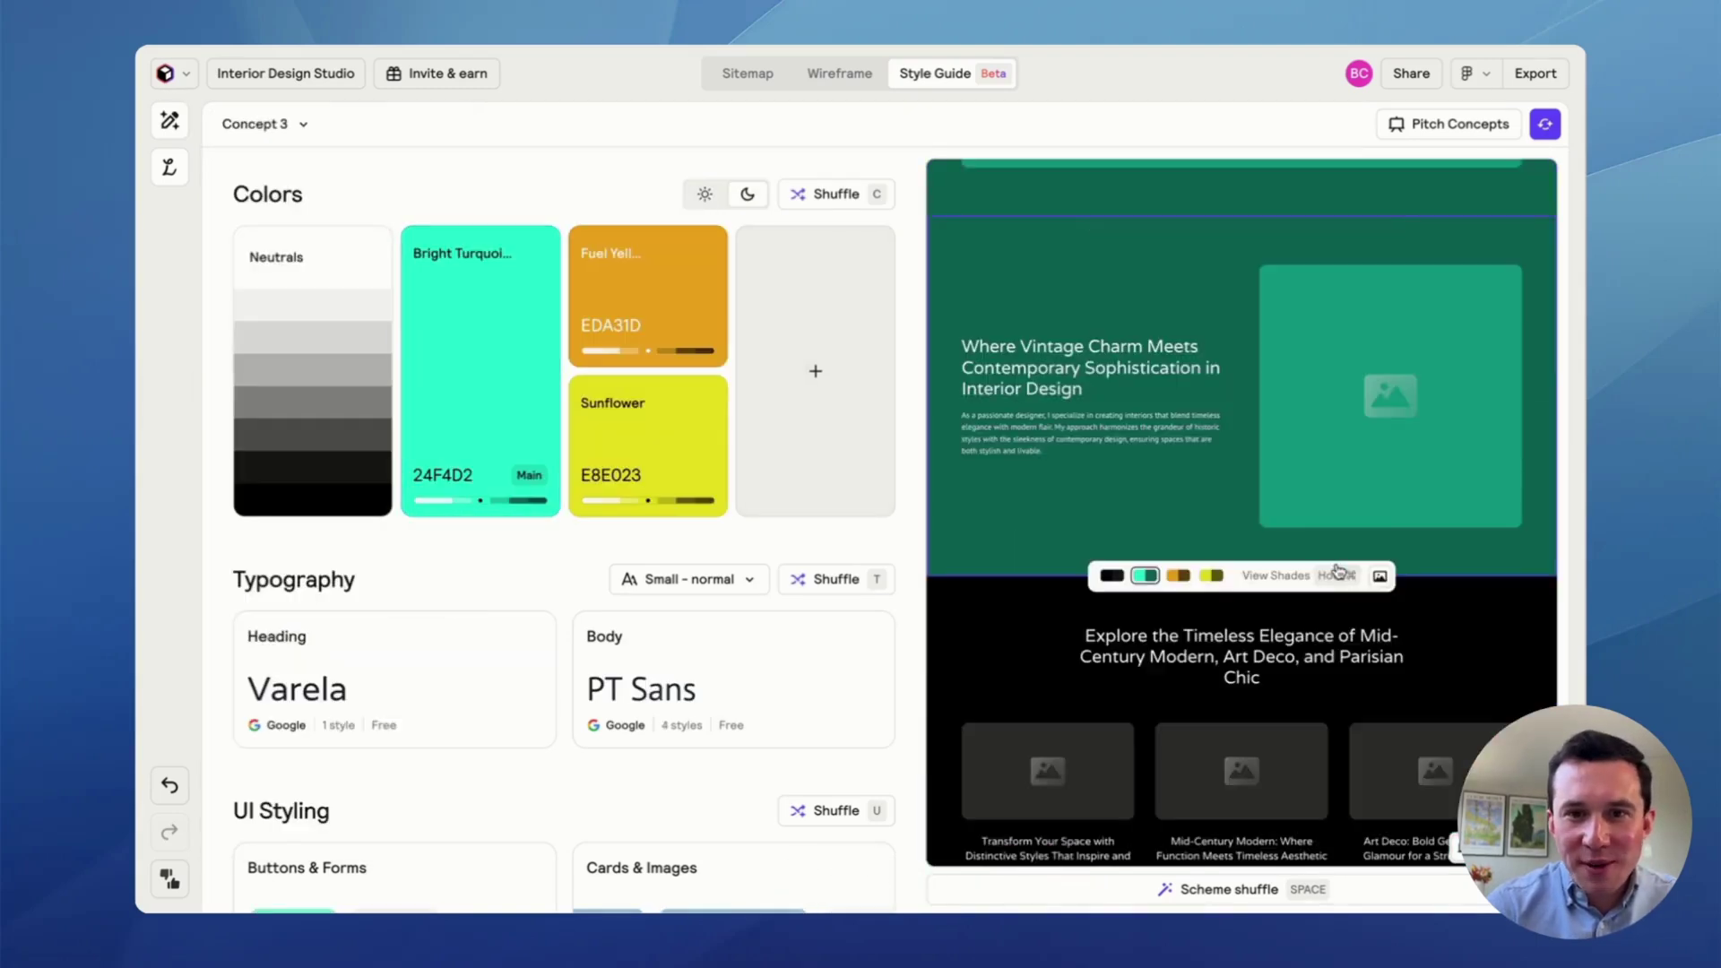
{"action": "key", "text": "space"}
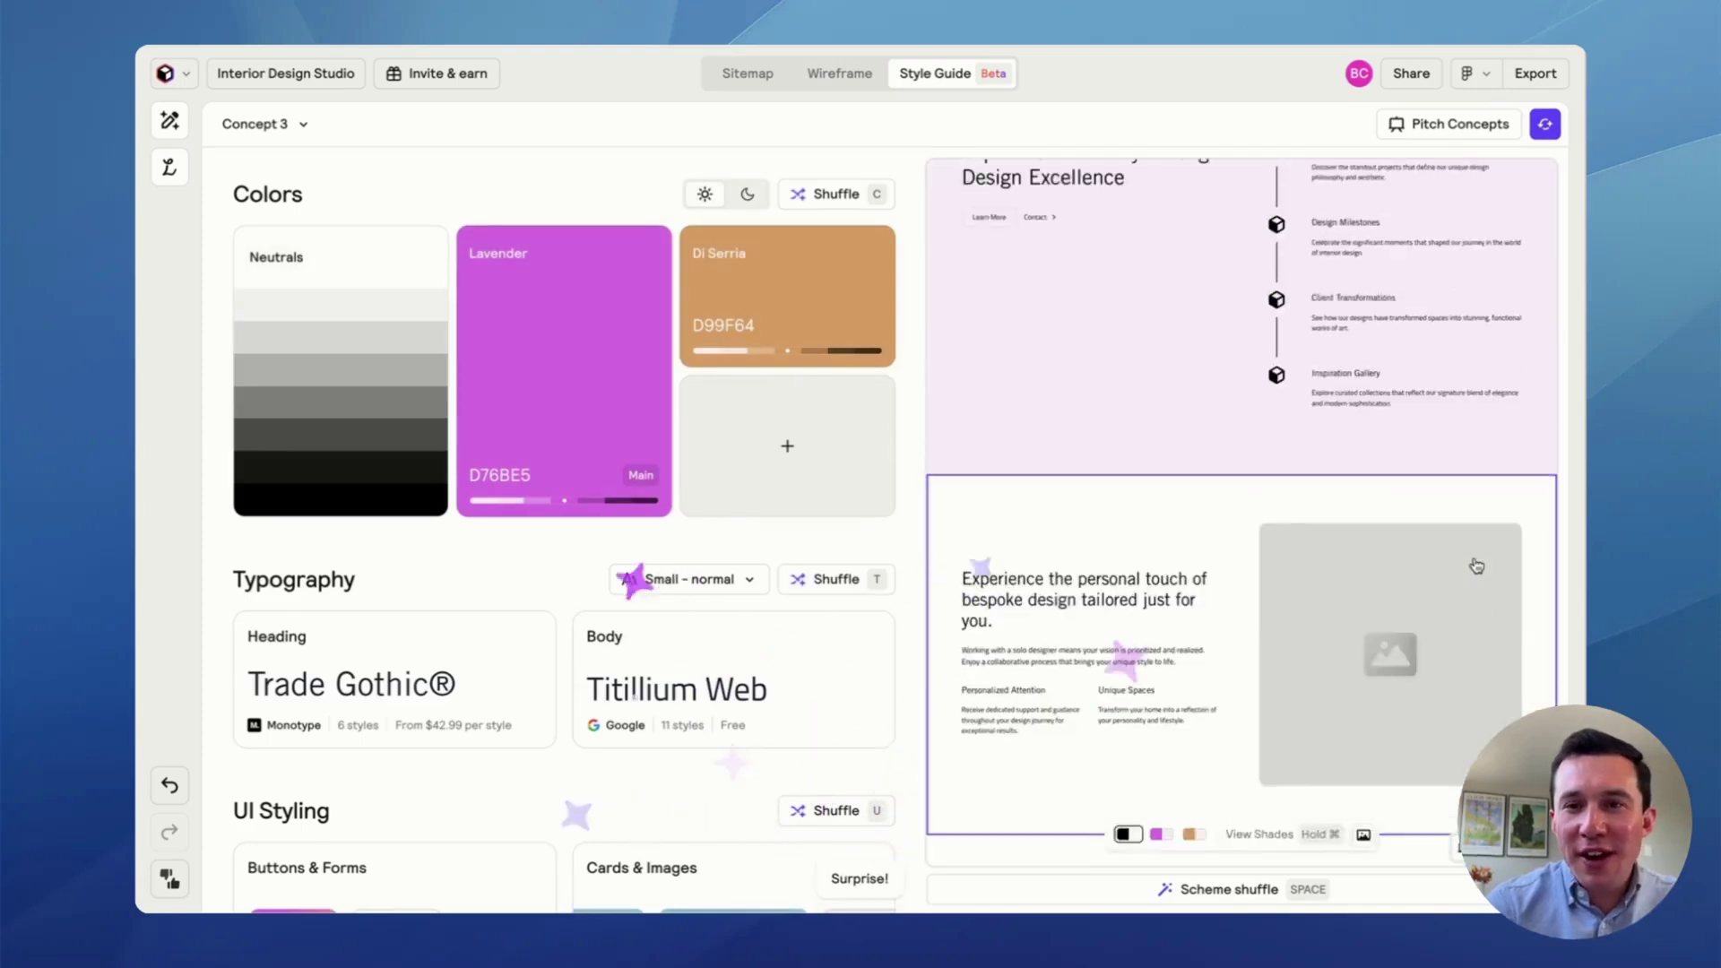
{"action": "scroll", "coordinate": [1476, 566], "scroll_direction": "up", "scroll_amount": 10}
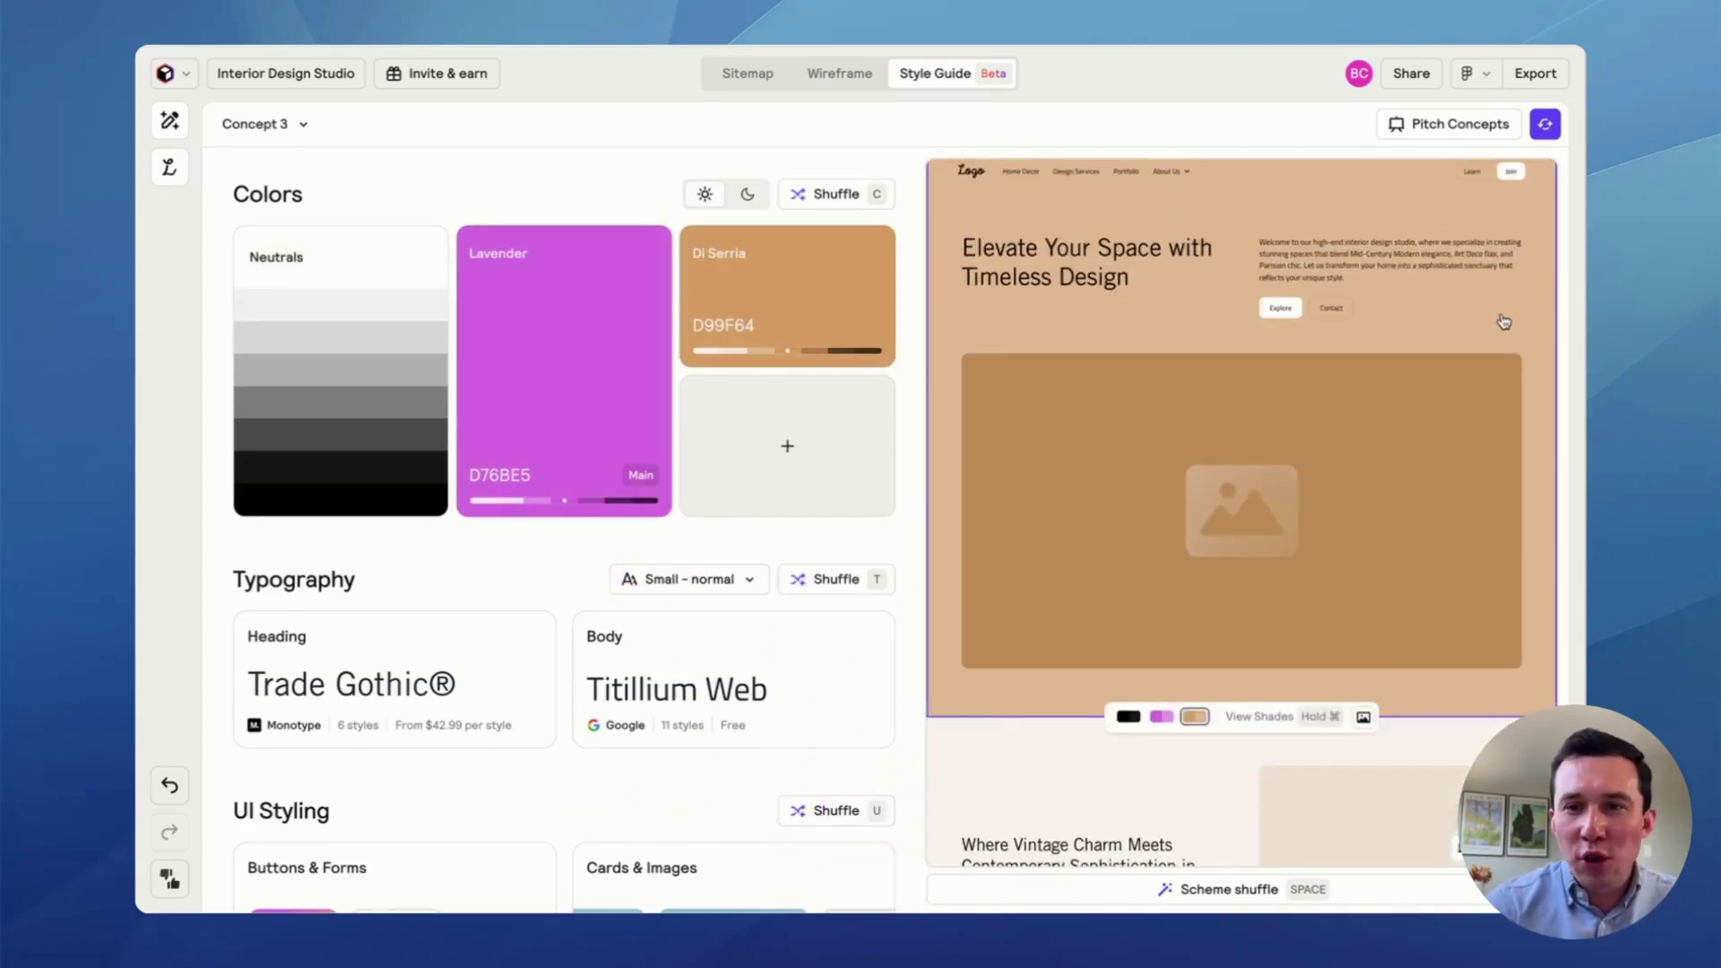
{"action": "scroll", "coordinate": [1487, 320], "scroll_direction": "down", "scroll_amount": 8}
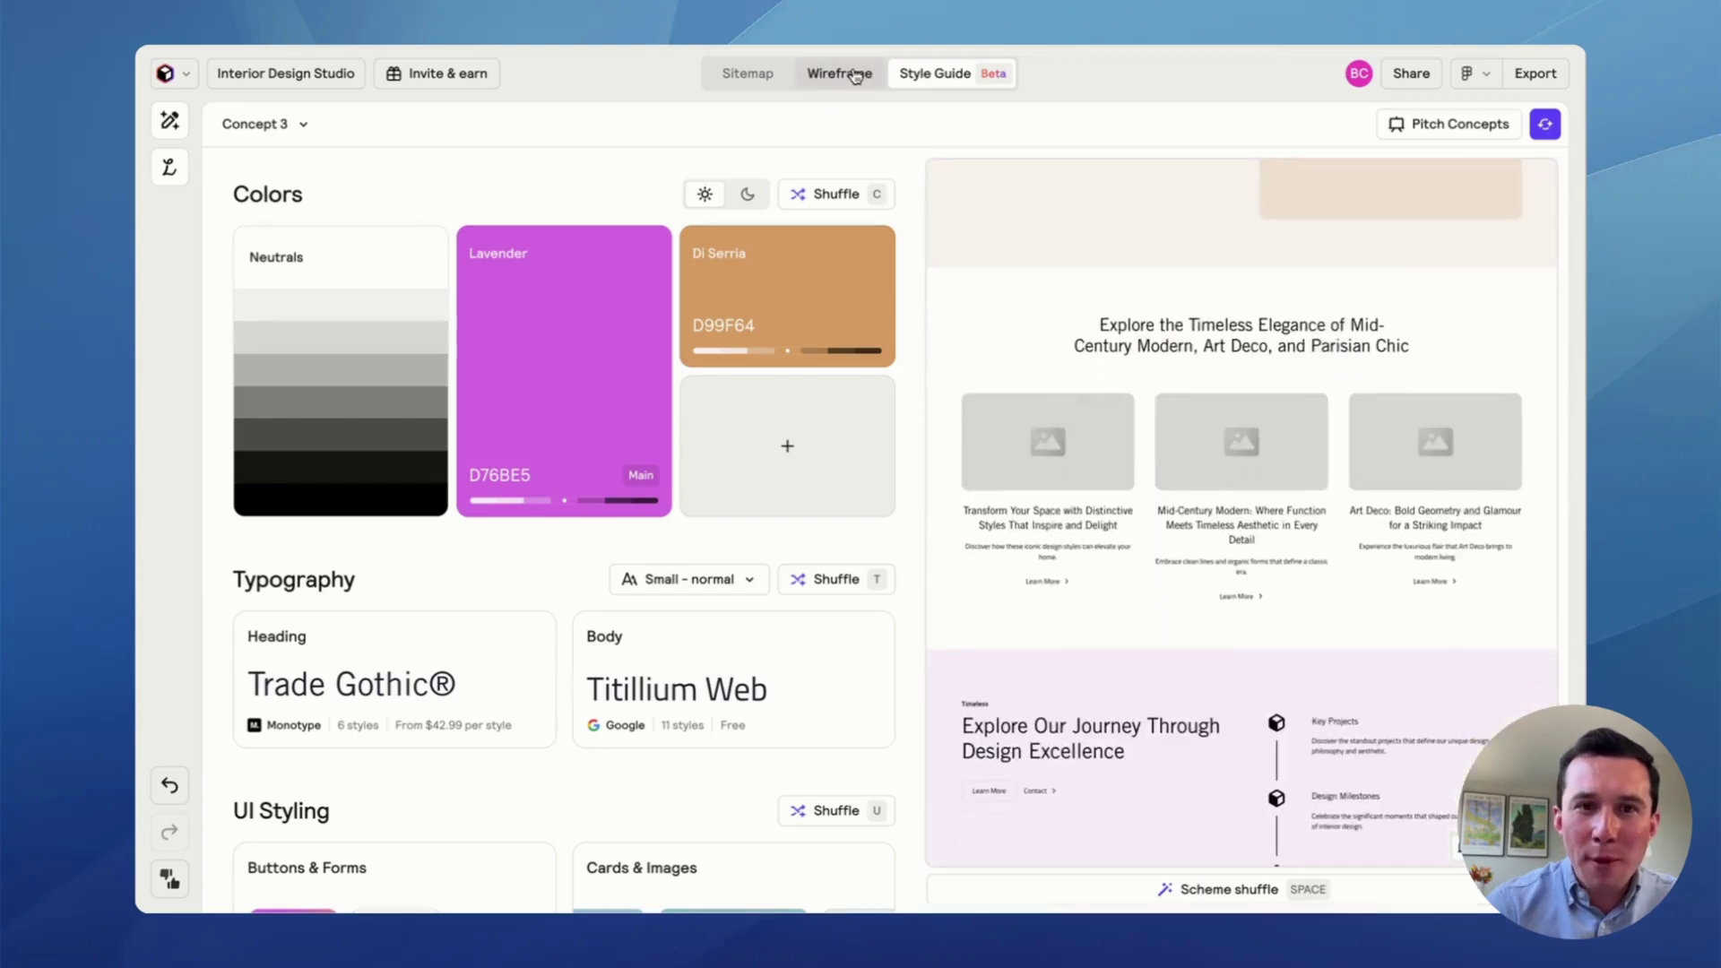
{"action": "left_click", "coordinate": [839, 73]}
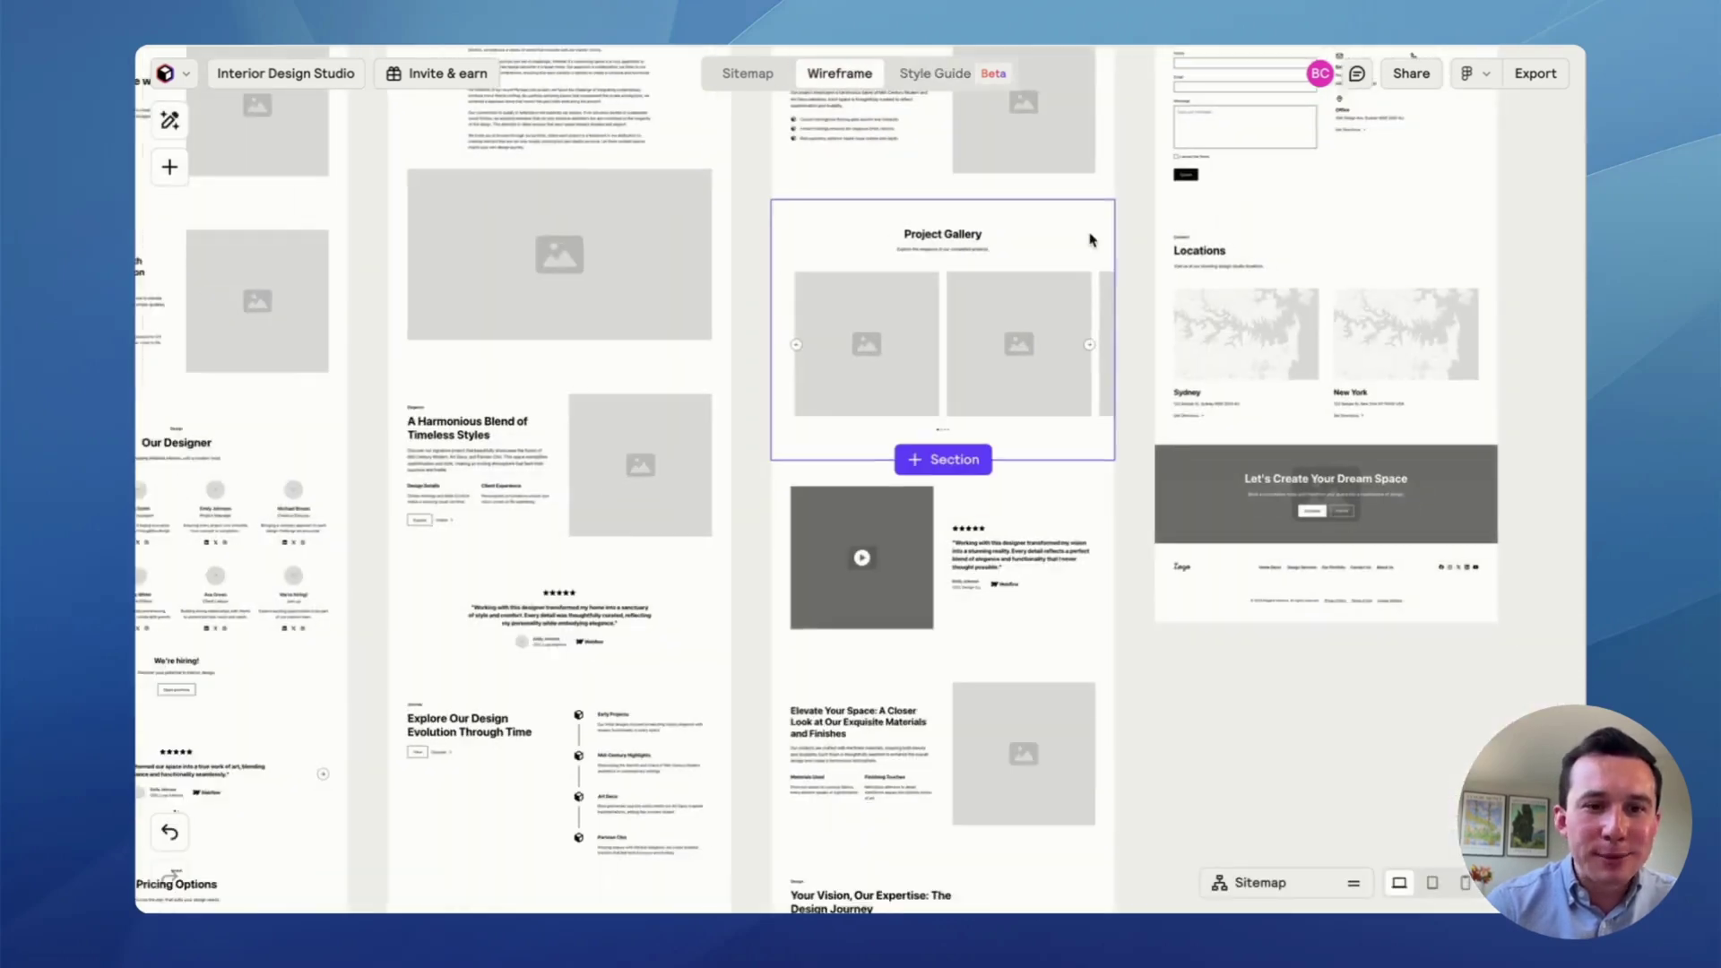
- Zoom around the wireframe canvas to review every Interior Design Studio page
{"action": "scroll", "coordinate": [1087, 240], "scroll_direction": "down", "scroll_amount": 5}
{"action": "scroll", "coordinate": [1088, 240], "scroll_direction": "down", "scroll_amount": 4}
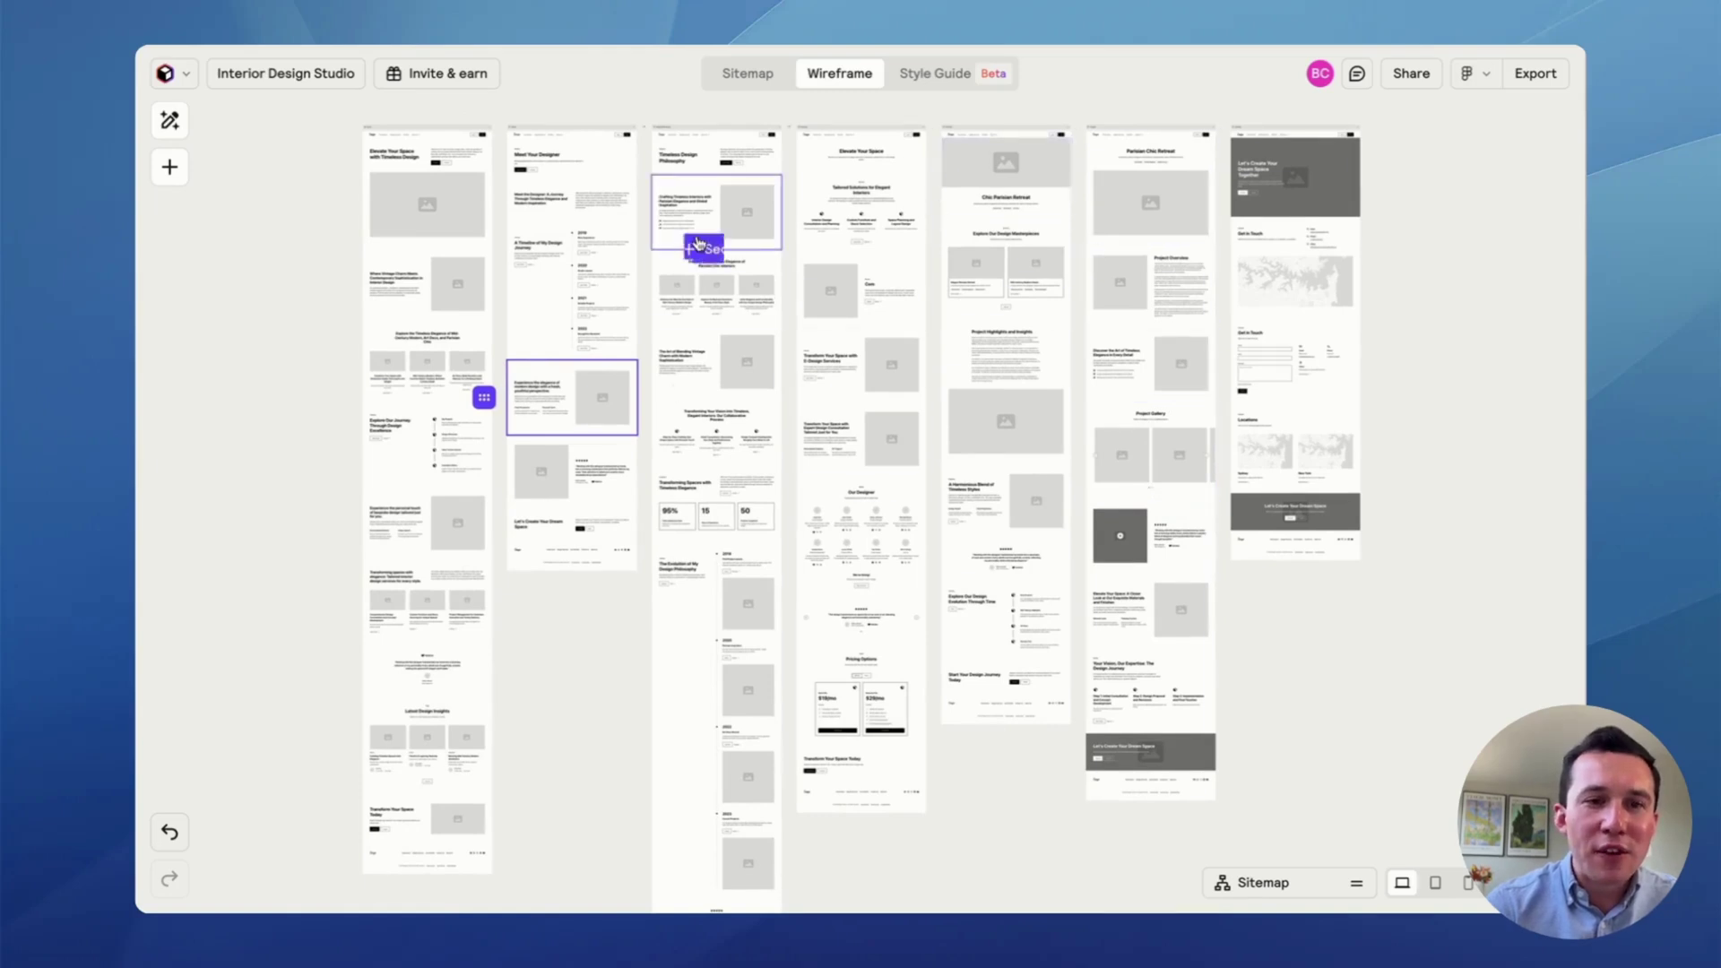
{"action": "scroll", "coordinate": [699, 237], "scroll_direction": "up", "scroll_amount": 5}
{"action": "scroll", "coordinate": [698, 240], "scroll_direction": "up", "scroll_amount": 2}
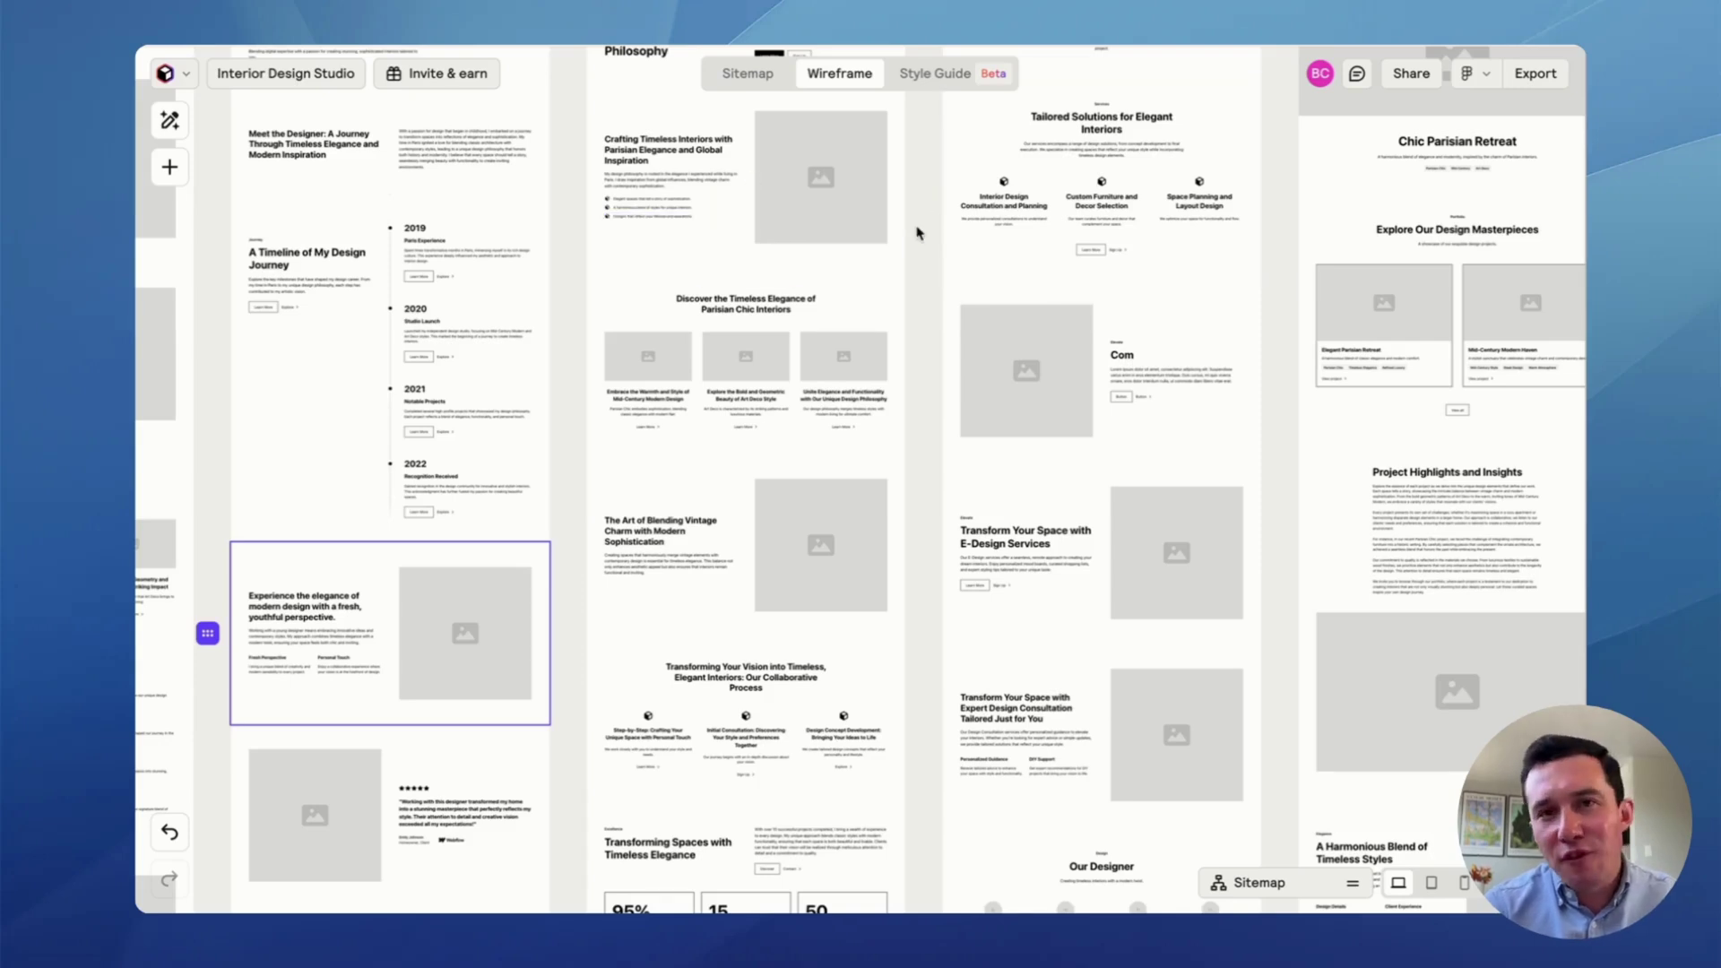
{"action": "scroll", "coordinate": [694, 325], "scroll_direction": "up", "scroll_amount": 5}
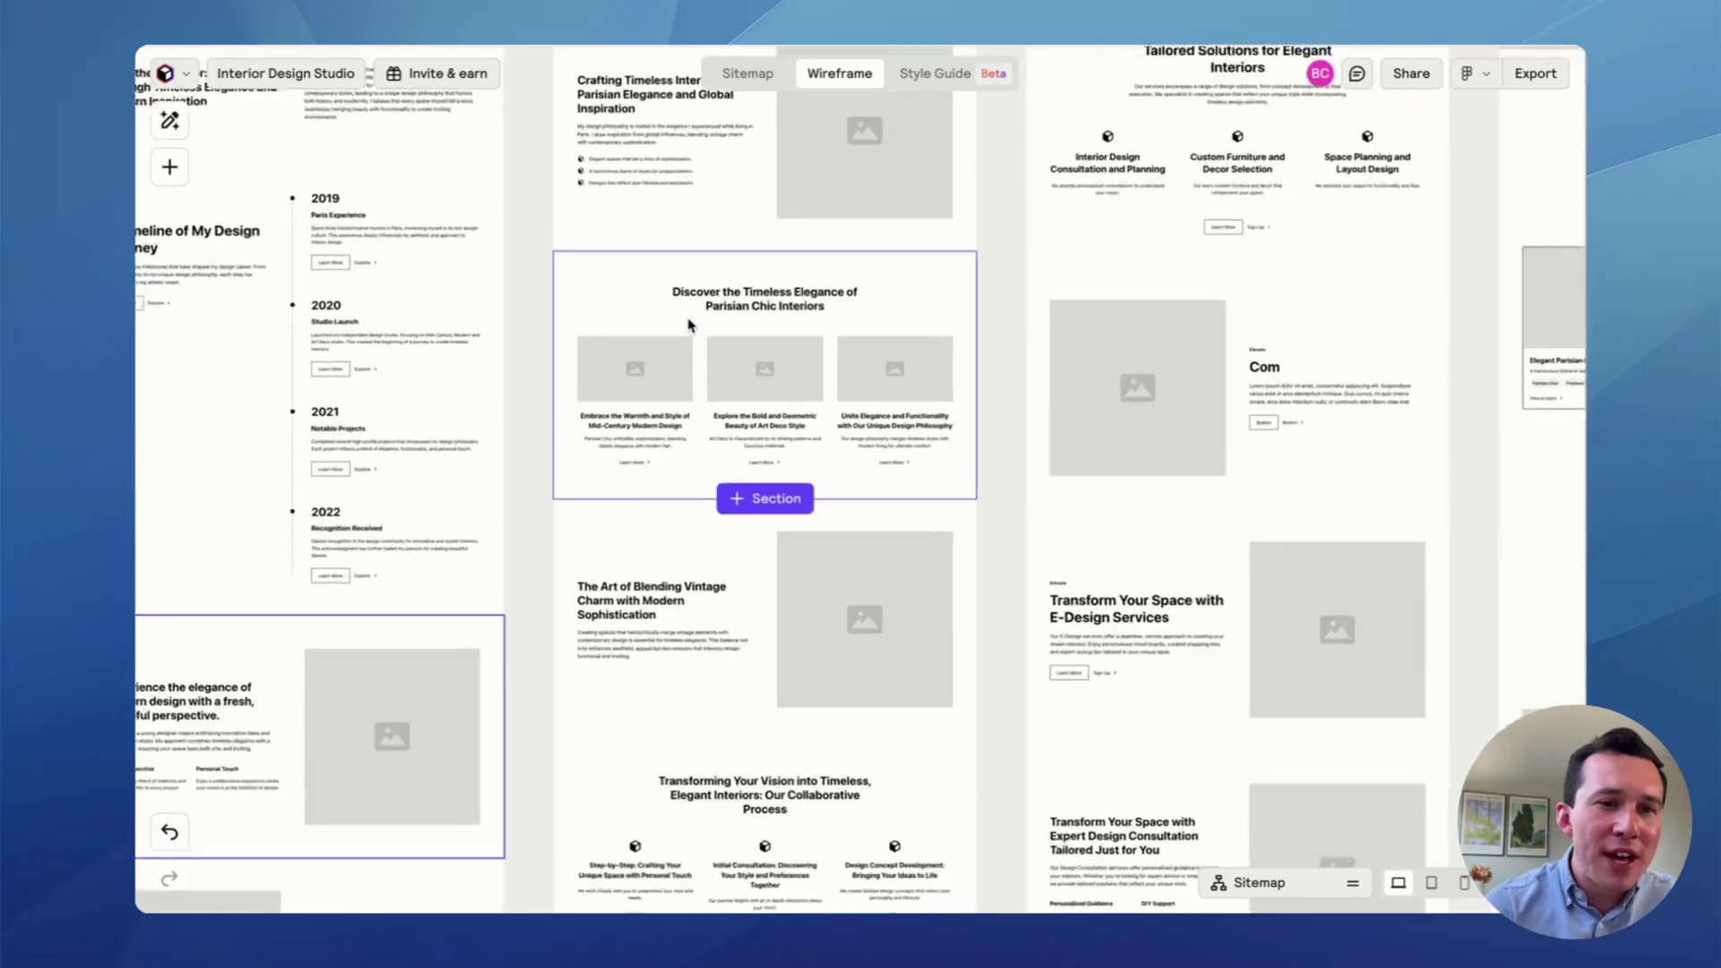
- Review Concept 3's style guide, glance at the wireframe, and return to the style guide
{"action": "left_click", "coordinate": [991, 75]}
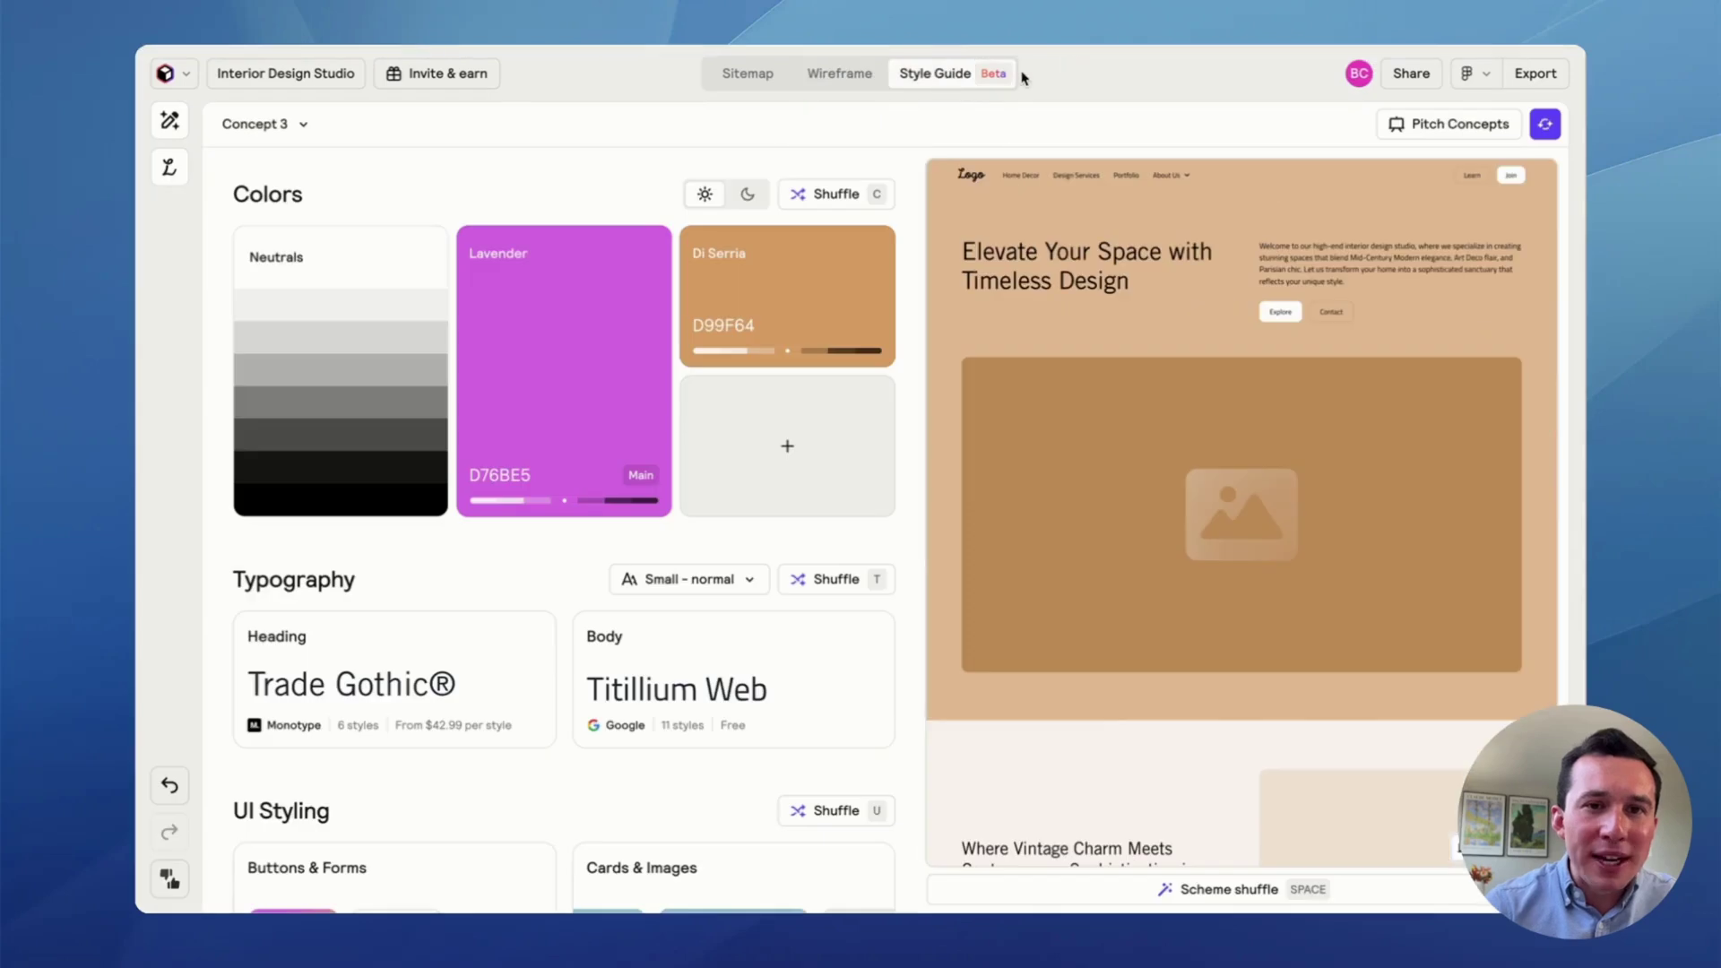
{"action": "scroll", "coordinate": [1118, 508], "scroll_direction": "down", "scroll_amount": 3}
{"action": "scroll", "coordinate": [1119, 508], "scroll_direction": "down", "scroll_amount": 5}
{"action": "scroll", "coordinate": [1137, 434], "scroll_direction": "up", "scroll_amount": 2}
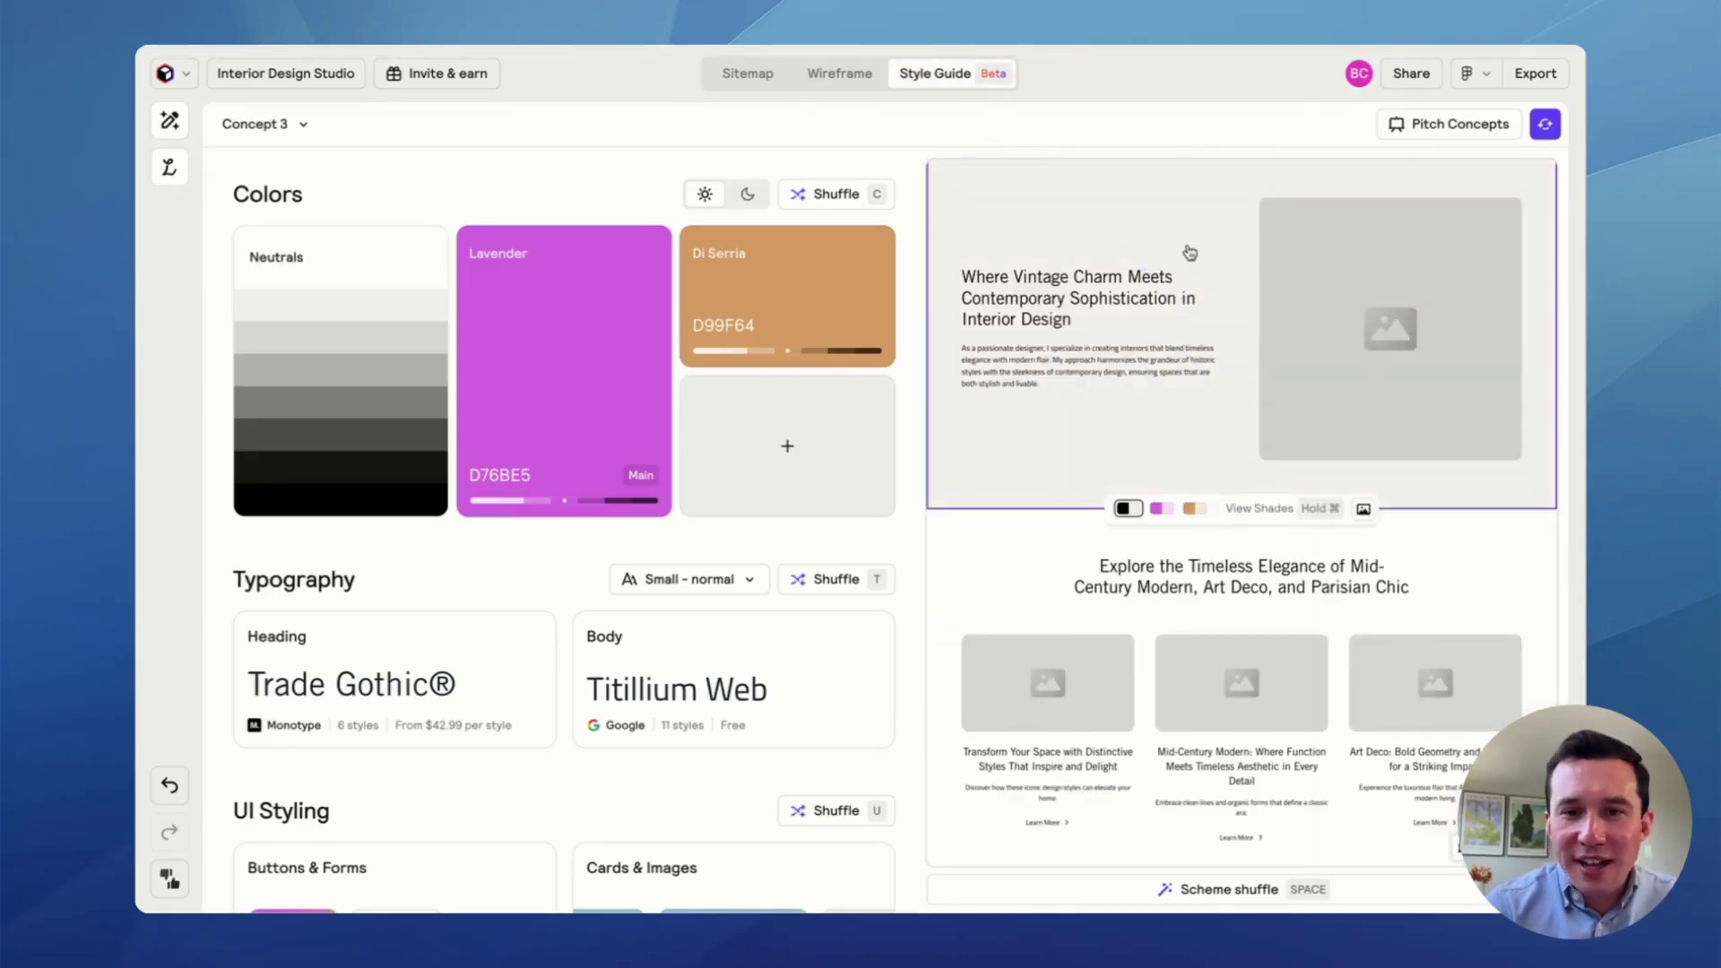
{"action": "scroll", "coordinate": [1189, 252], "scroll_direction": "down", "scroll_amount": 3}
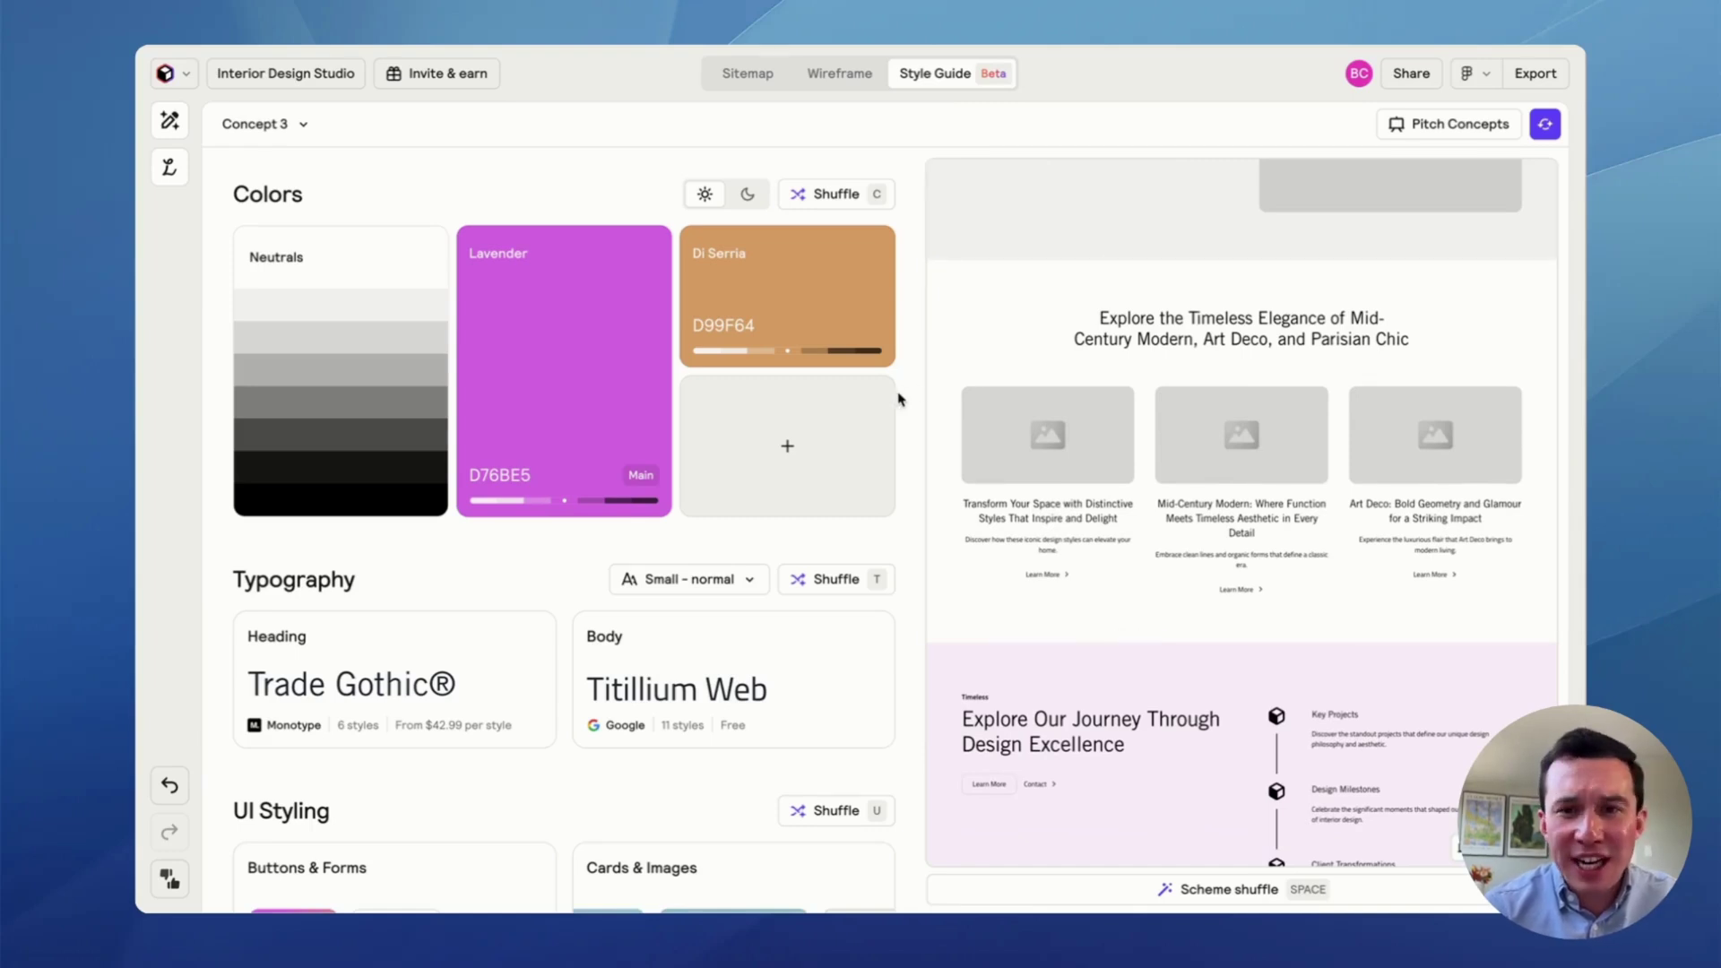
{"action": "scroll", "coordinate": [957, 354], "scroll_direction": "down", "scroll_amount": 1}
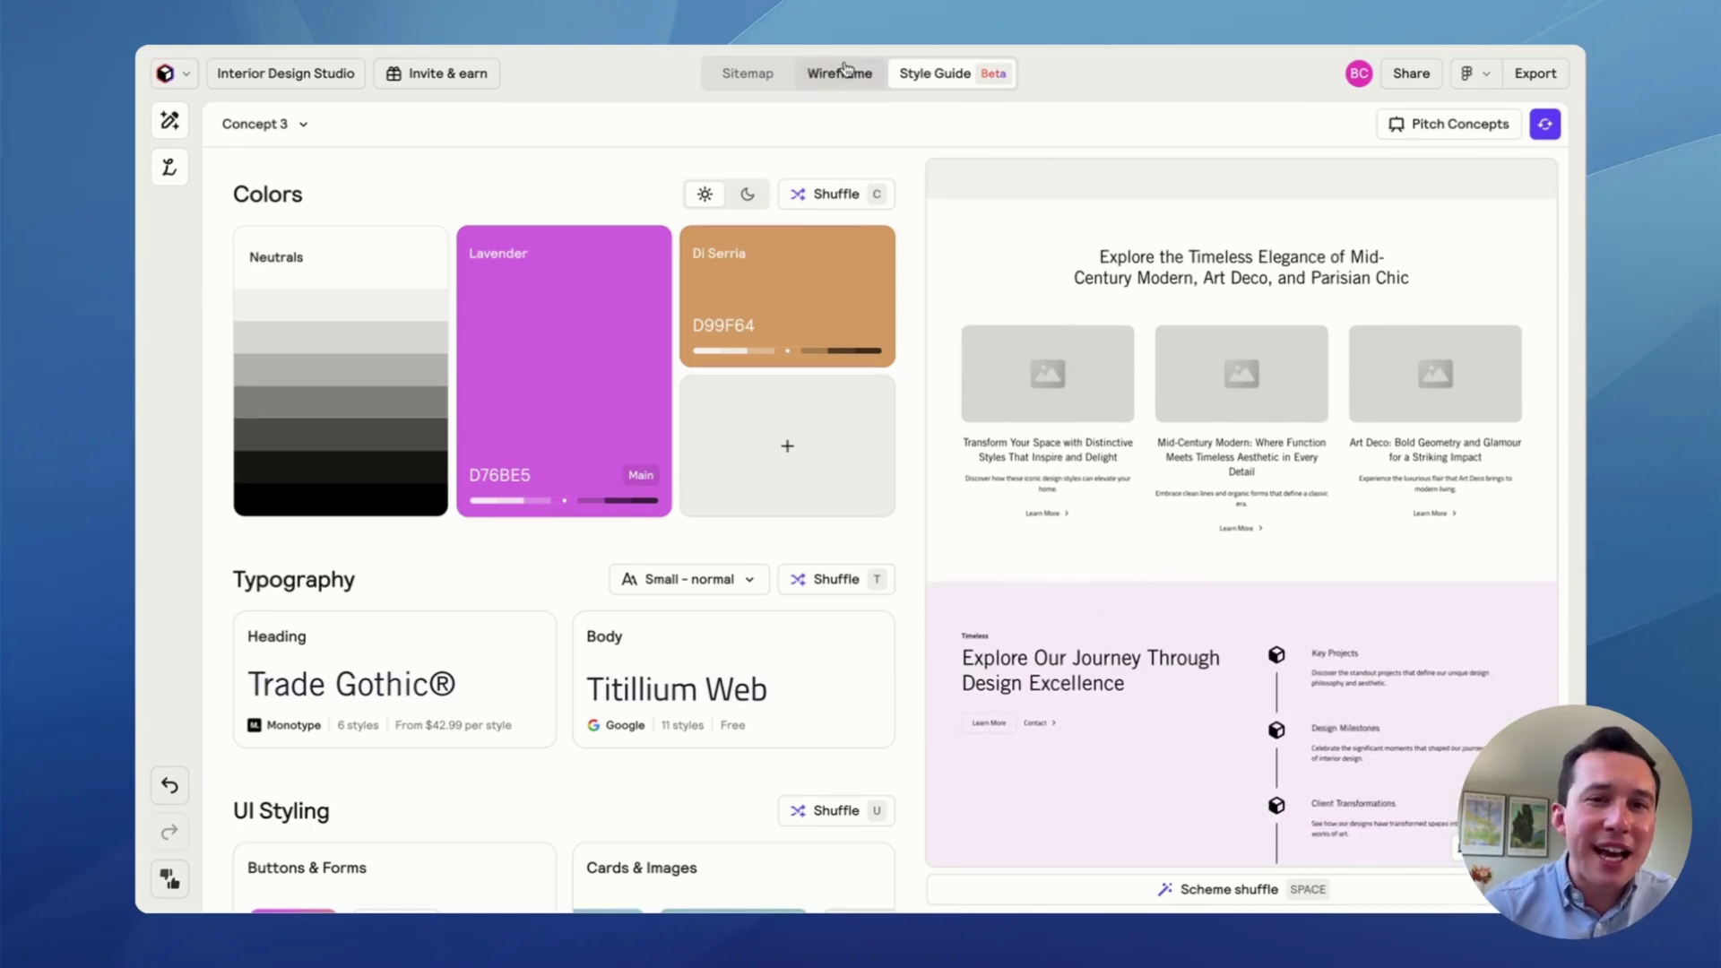
{"action": "left_click", "coordinate": [843, 73]}
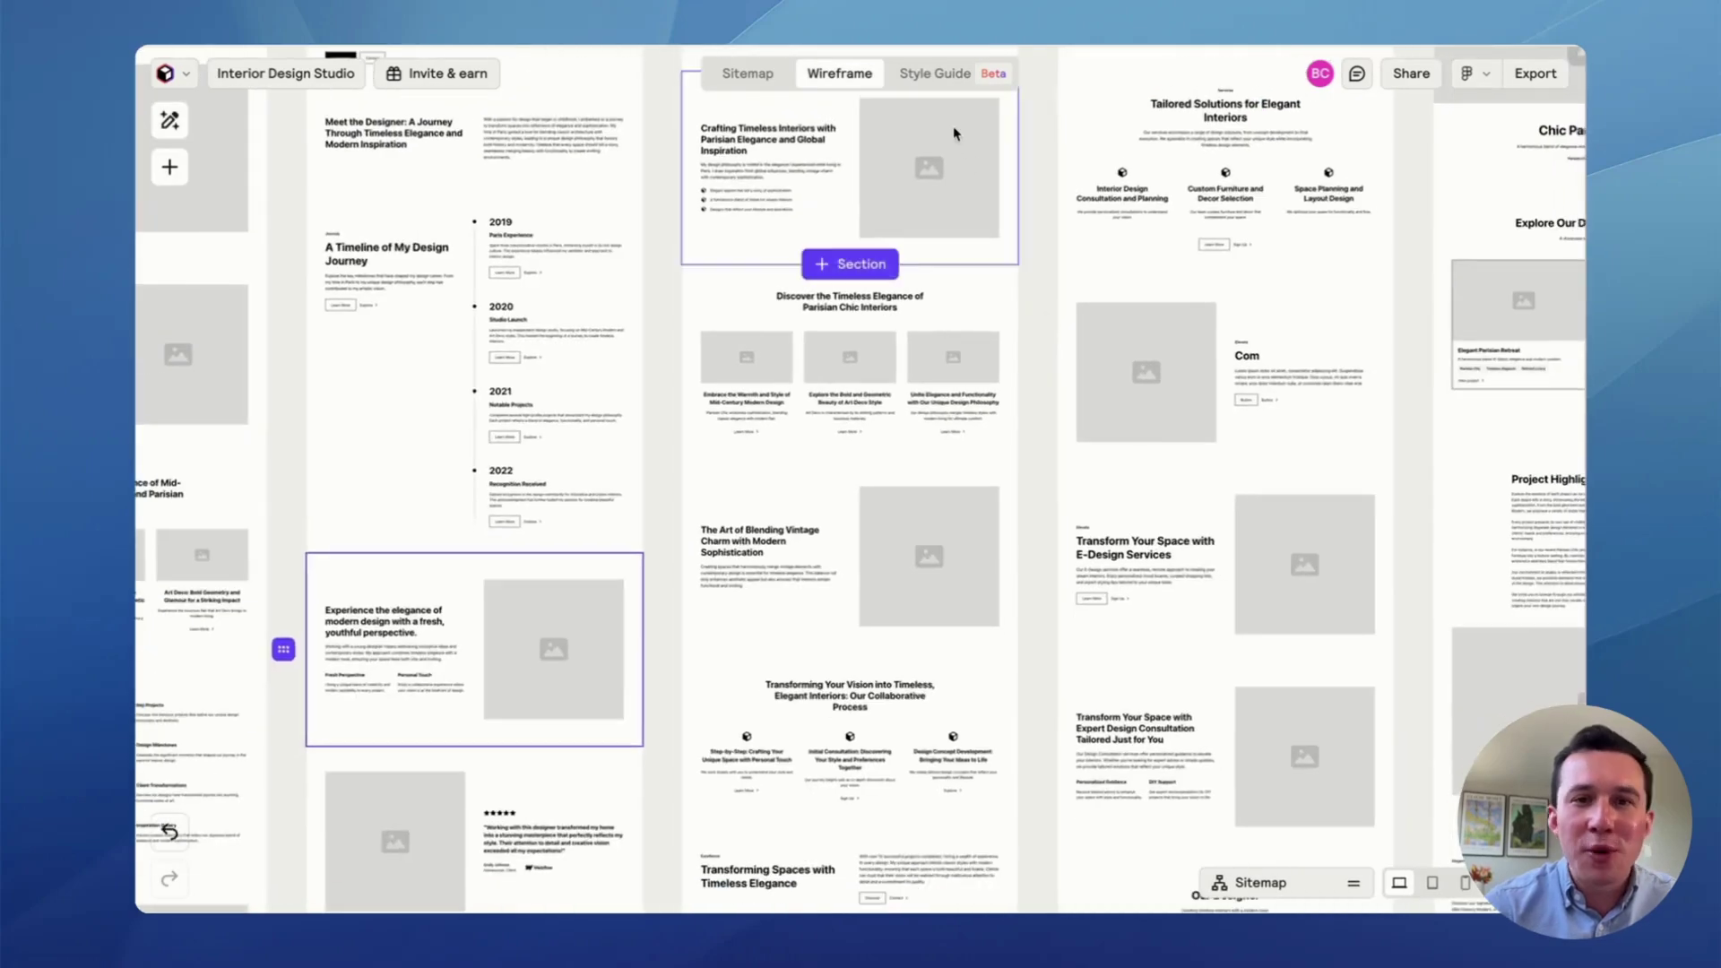
{"action": "left_click", "coordinate": [935, 73]}
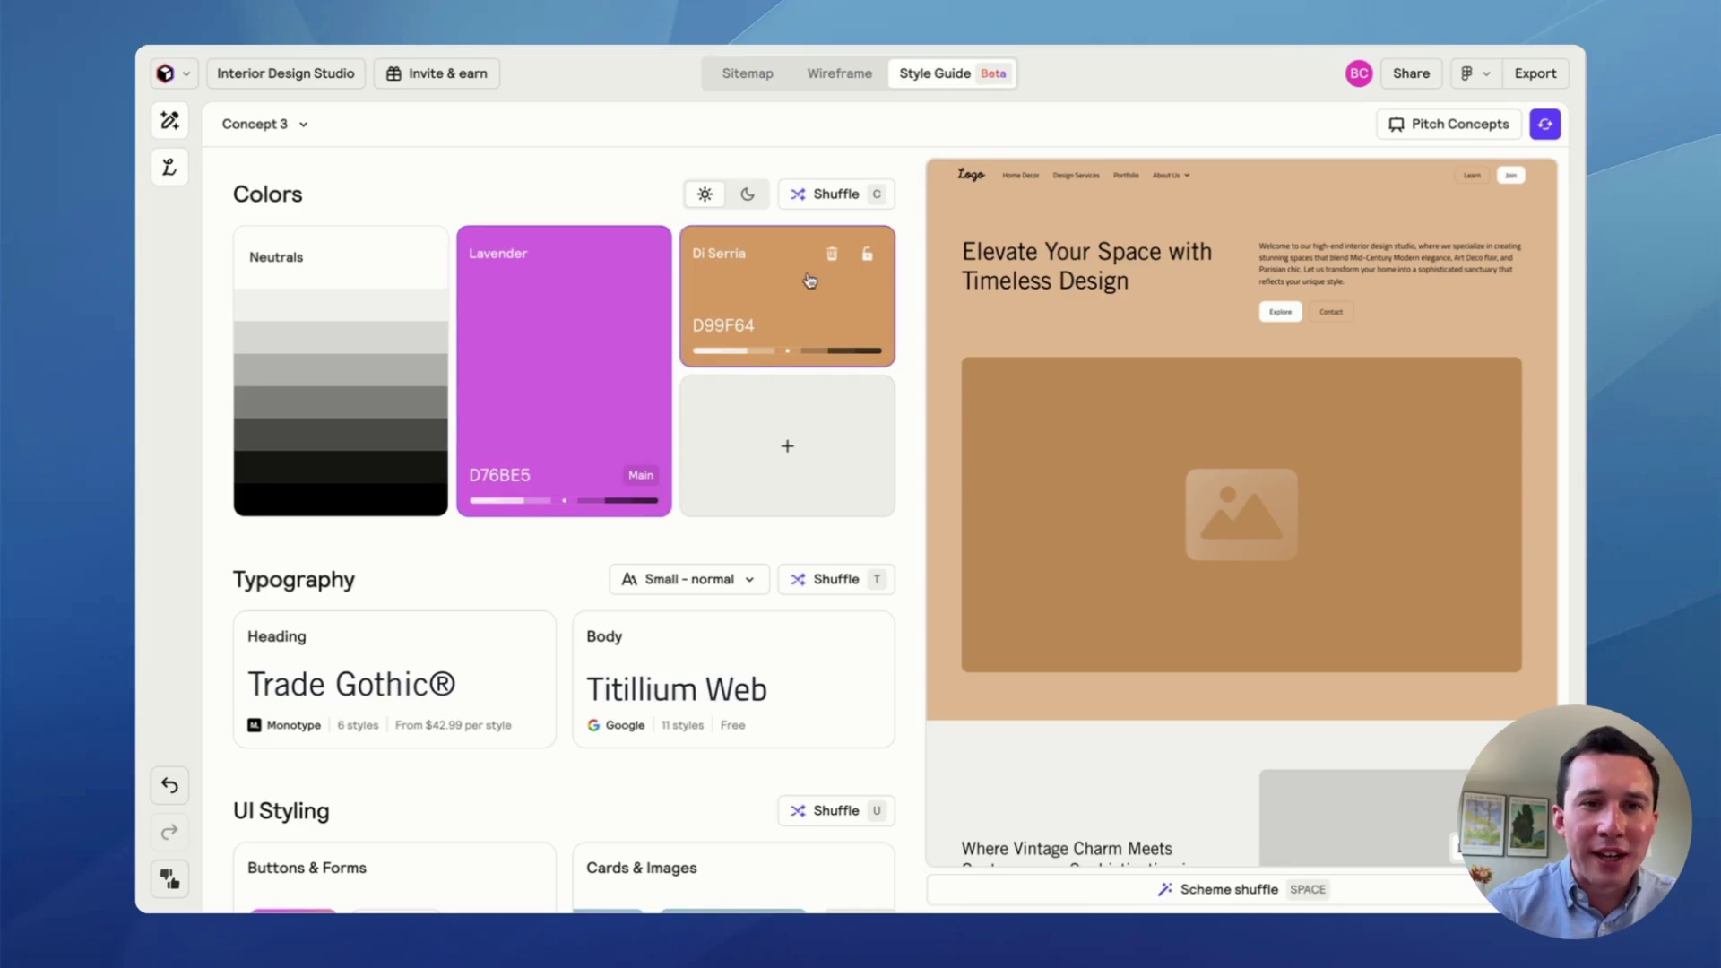
{"action": "left_click", "coordinate": [263, 123]}
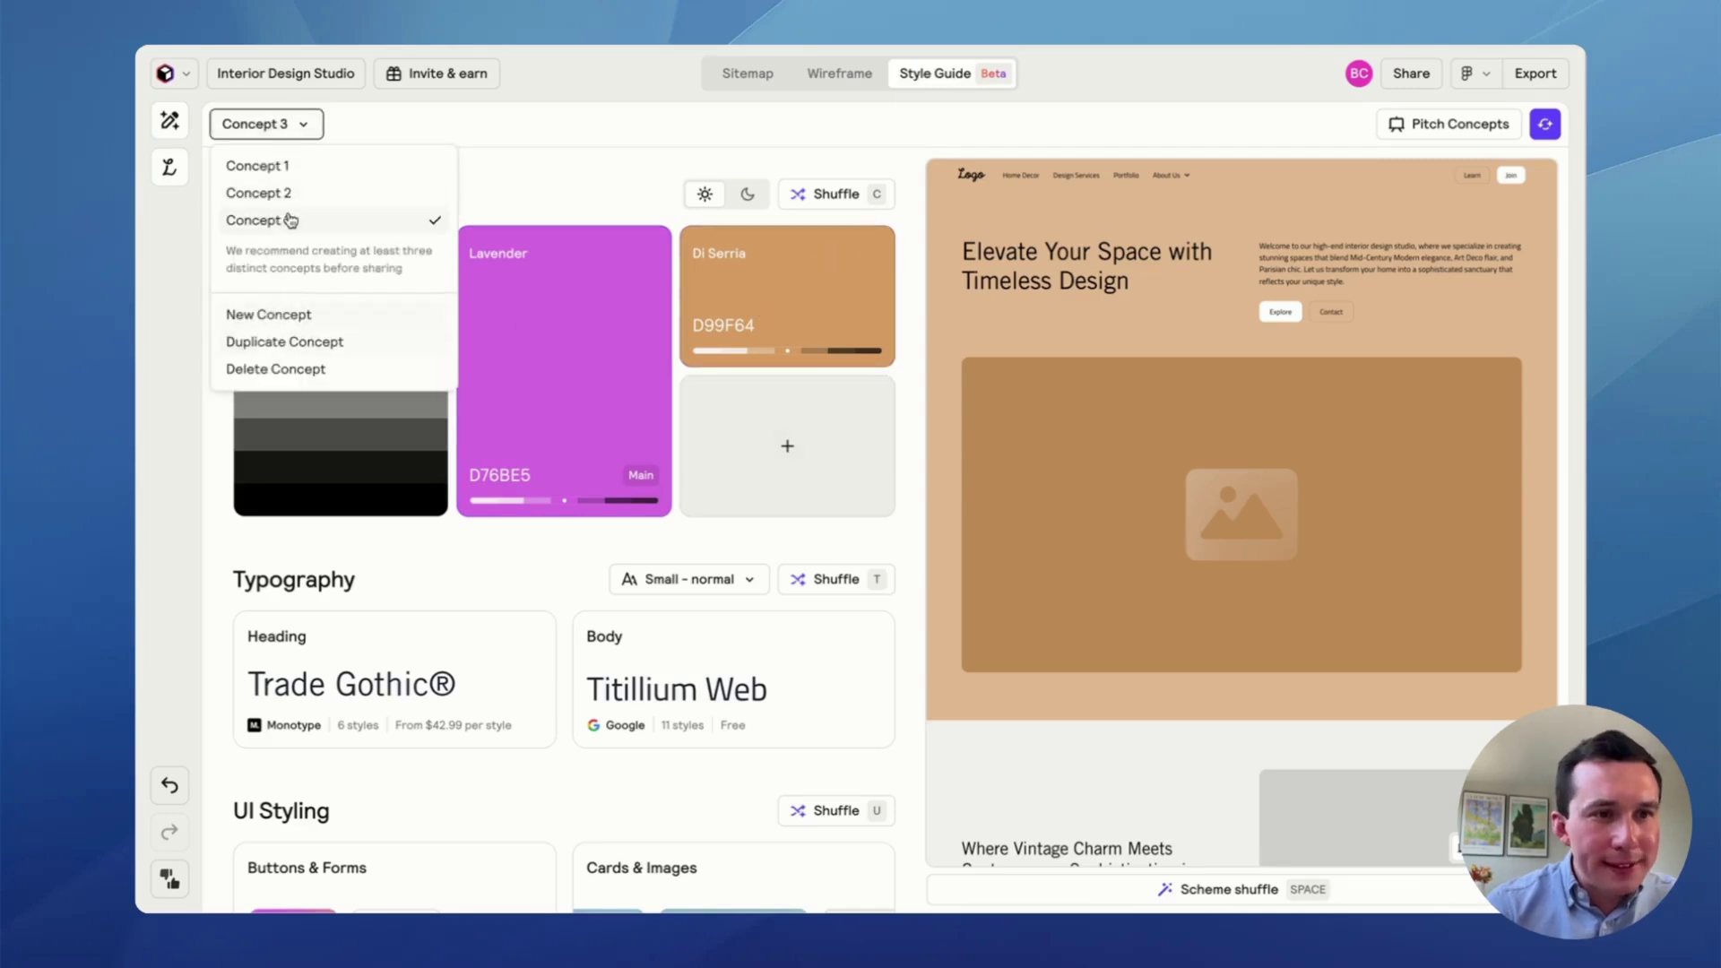
- Switch to Concept 2 and recolour its main Waiouru colour to pale blue Solitude DEEAFF
{"action": "left_click", "coordinate": [269, 193]}
{"action": "left_click", "coordinate": [506, 318]}
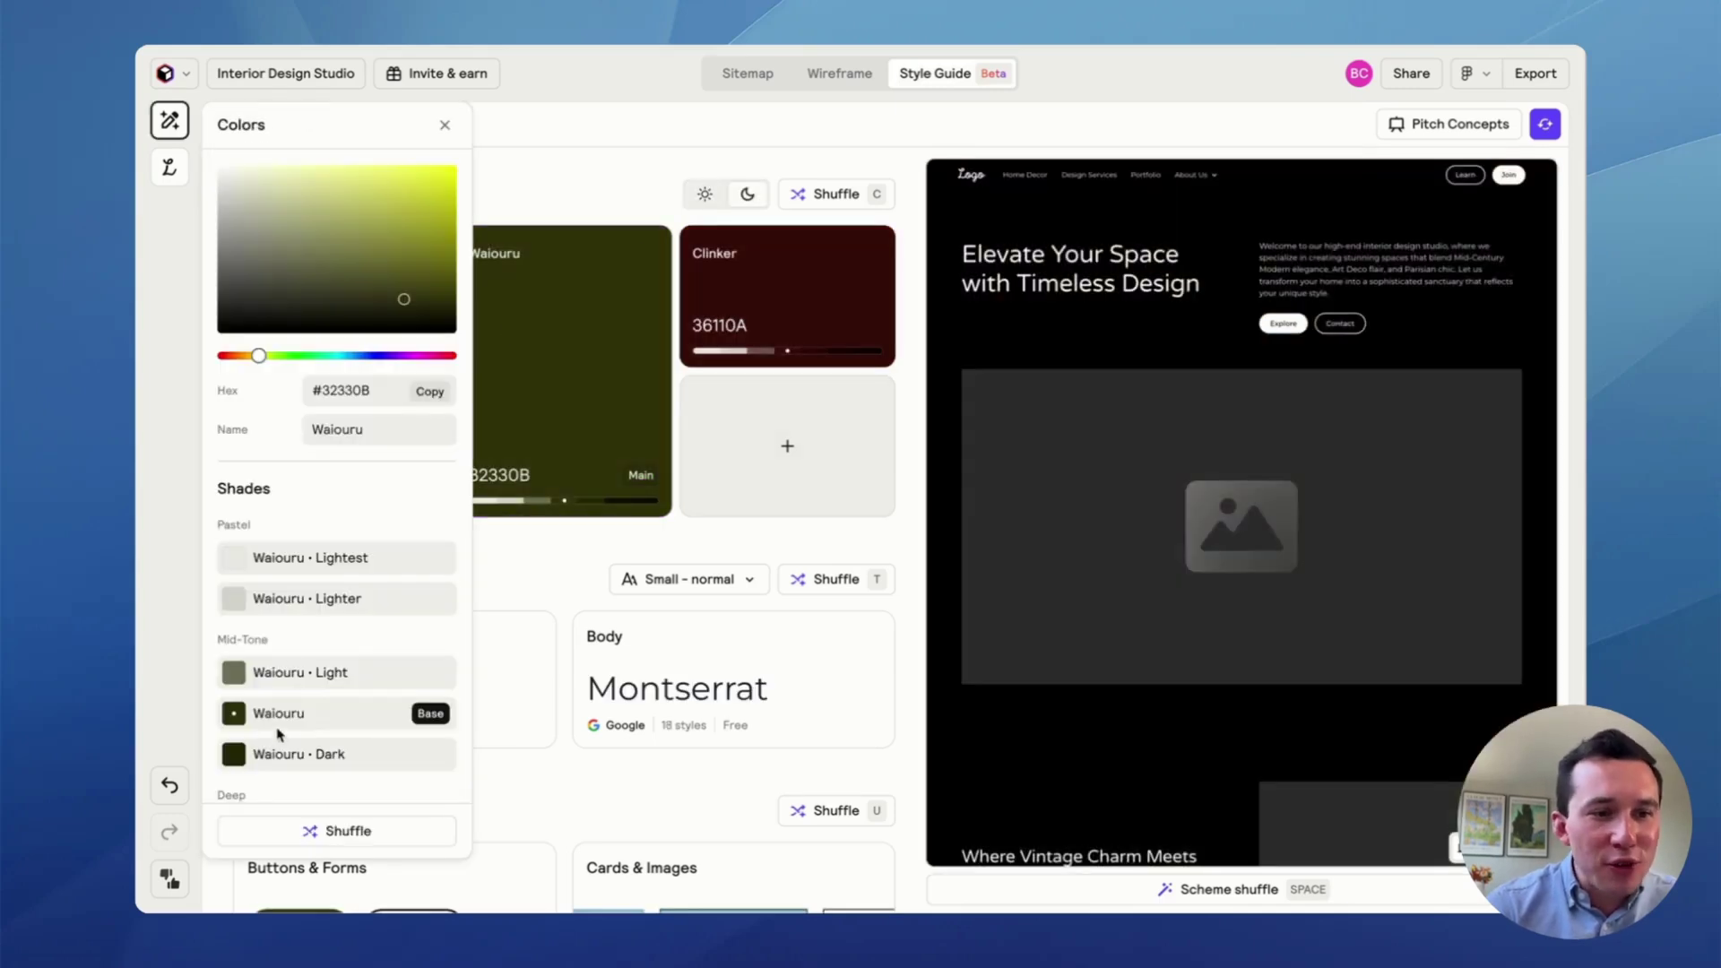
{"action": "scroll", "coordinate": [312, 649], "scroll_direction": "down", "scroll_amount": 2}
{"action": "scroll", "coordinate": [311, 650], "scroll_direction": "up", "scroll_amount": 2}
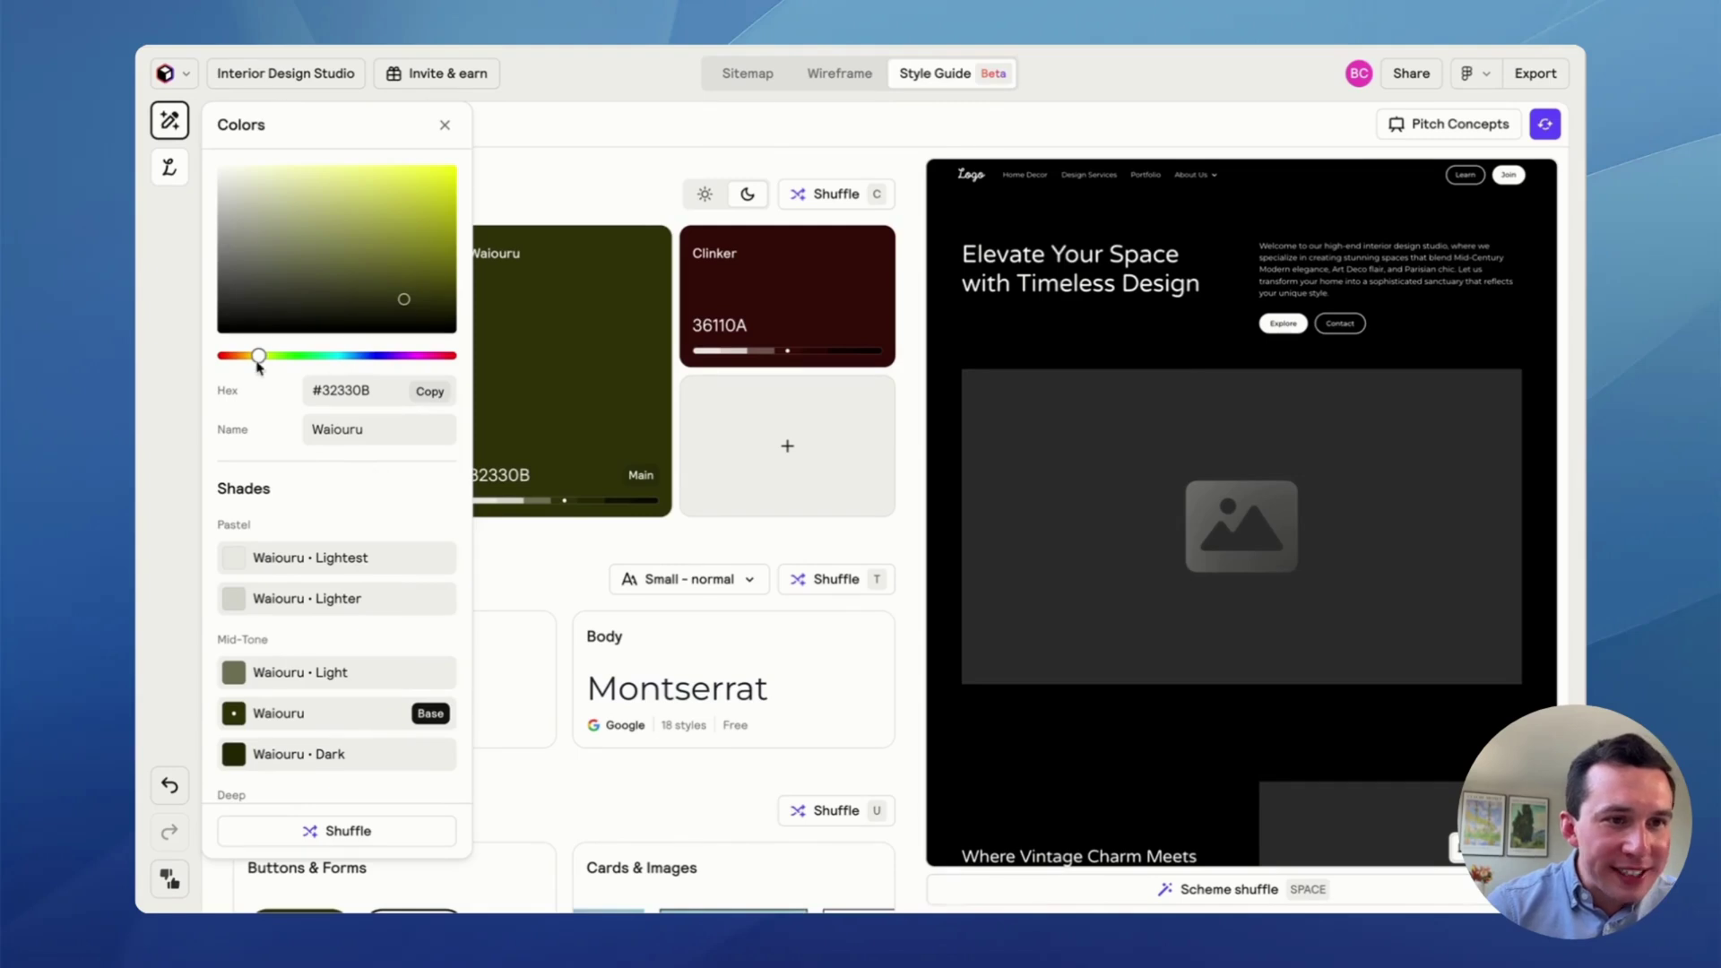
{"action": "left_click_drag", "start_coordinate": [258, 356], "coordinate": [362, 356]}
{"action": "left_click", "coordinate": [294, 198]}
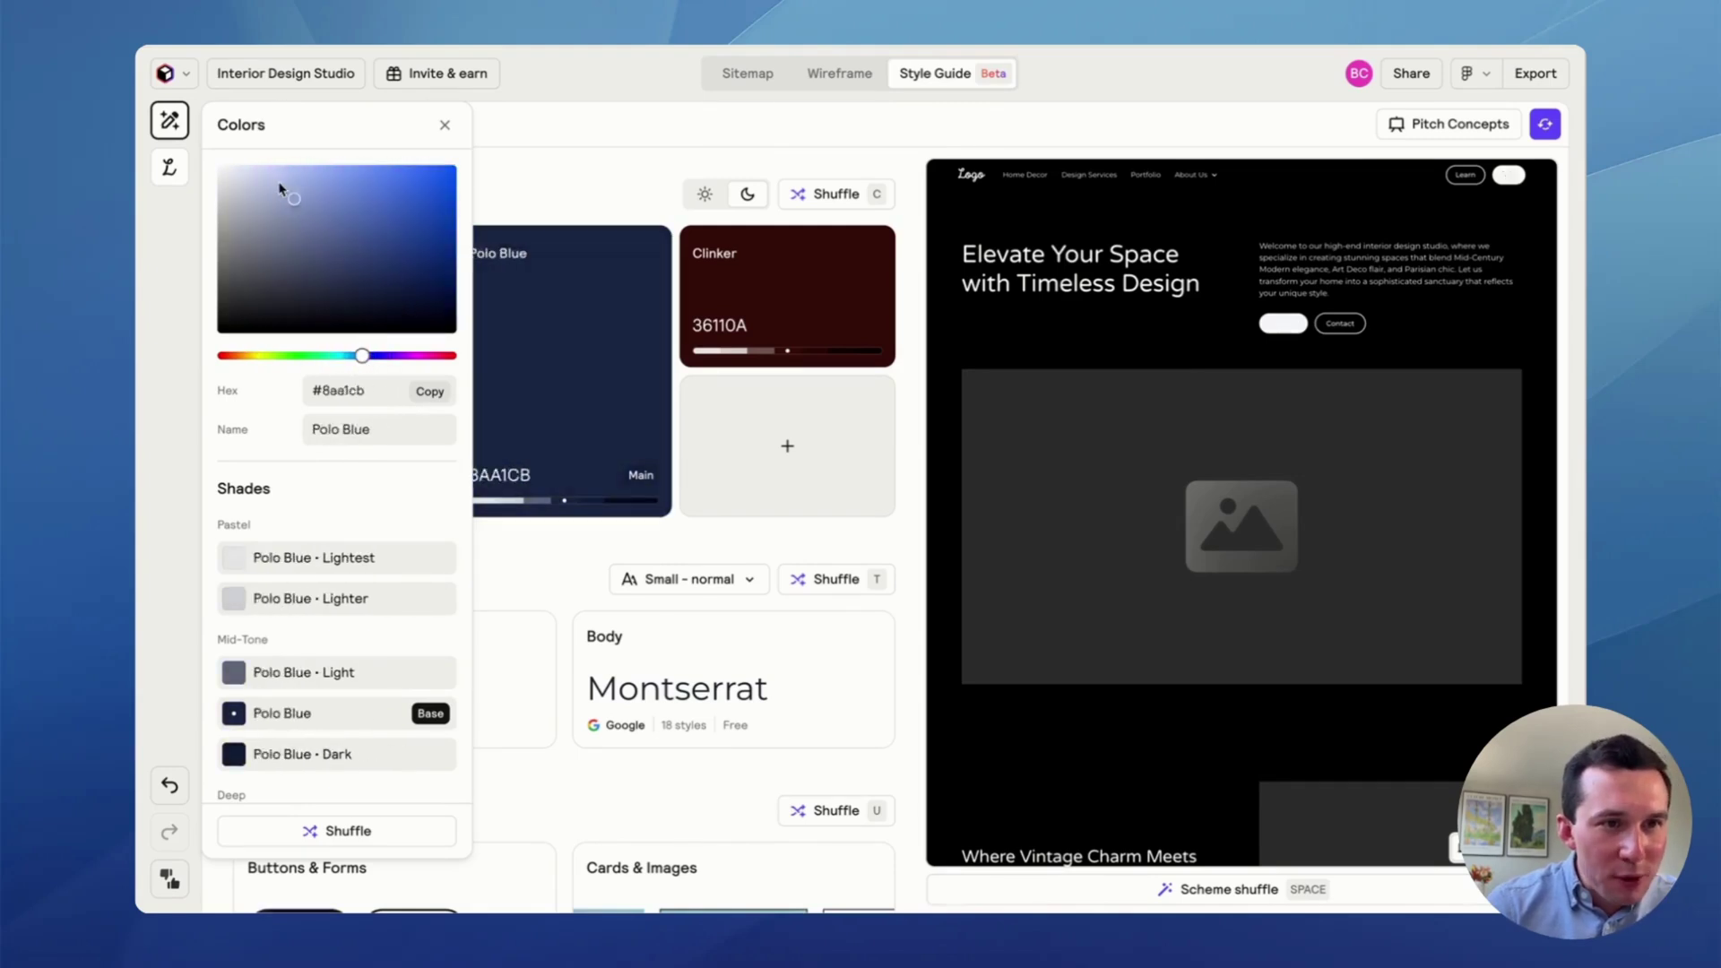
{"action": "left_click_drag", "start_coordinate": [281, 189], "coordinate": [250, 146]}
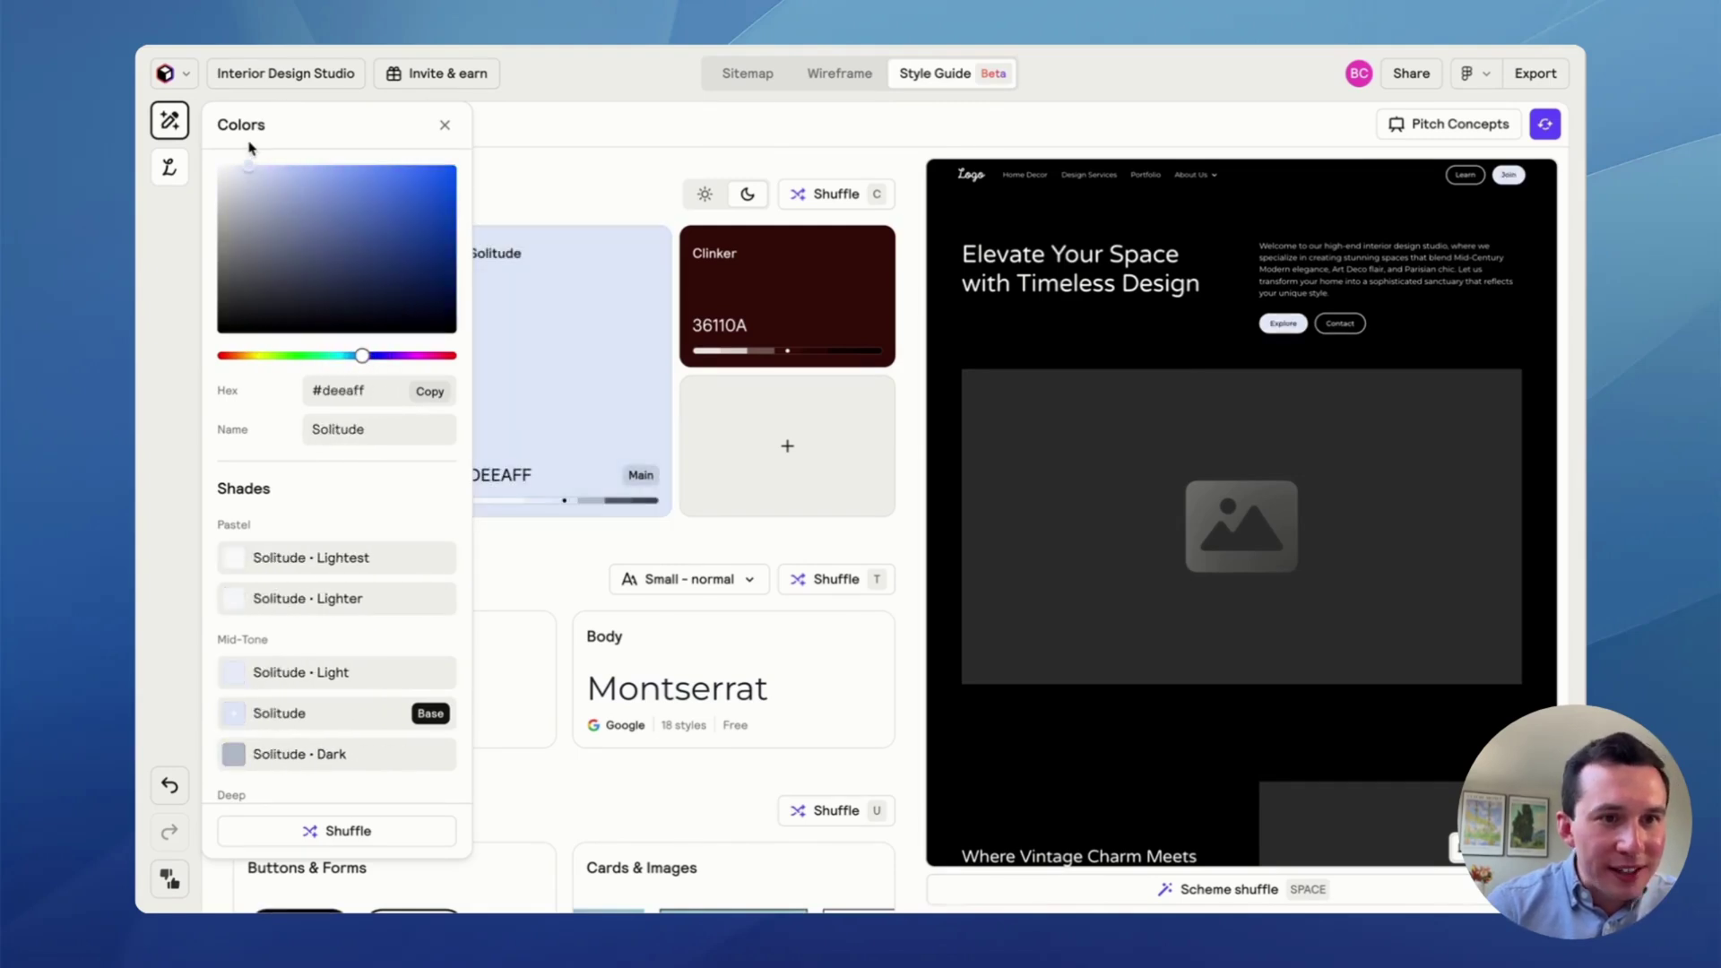
{"action": "left_click", "coordinate": [595, 200]}
- Recolour the Clinker accent to cream F0E3B3
{"action": "left_click", "coordinate": [804, 298]}
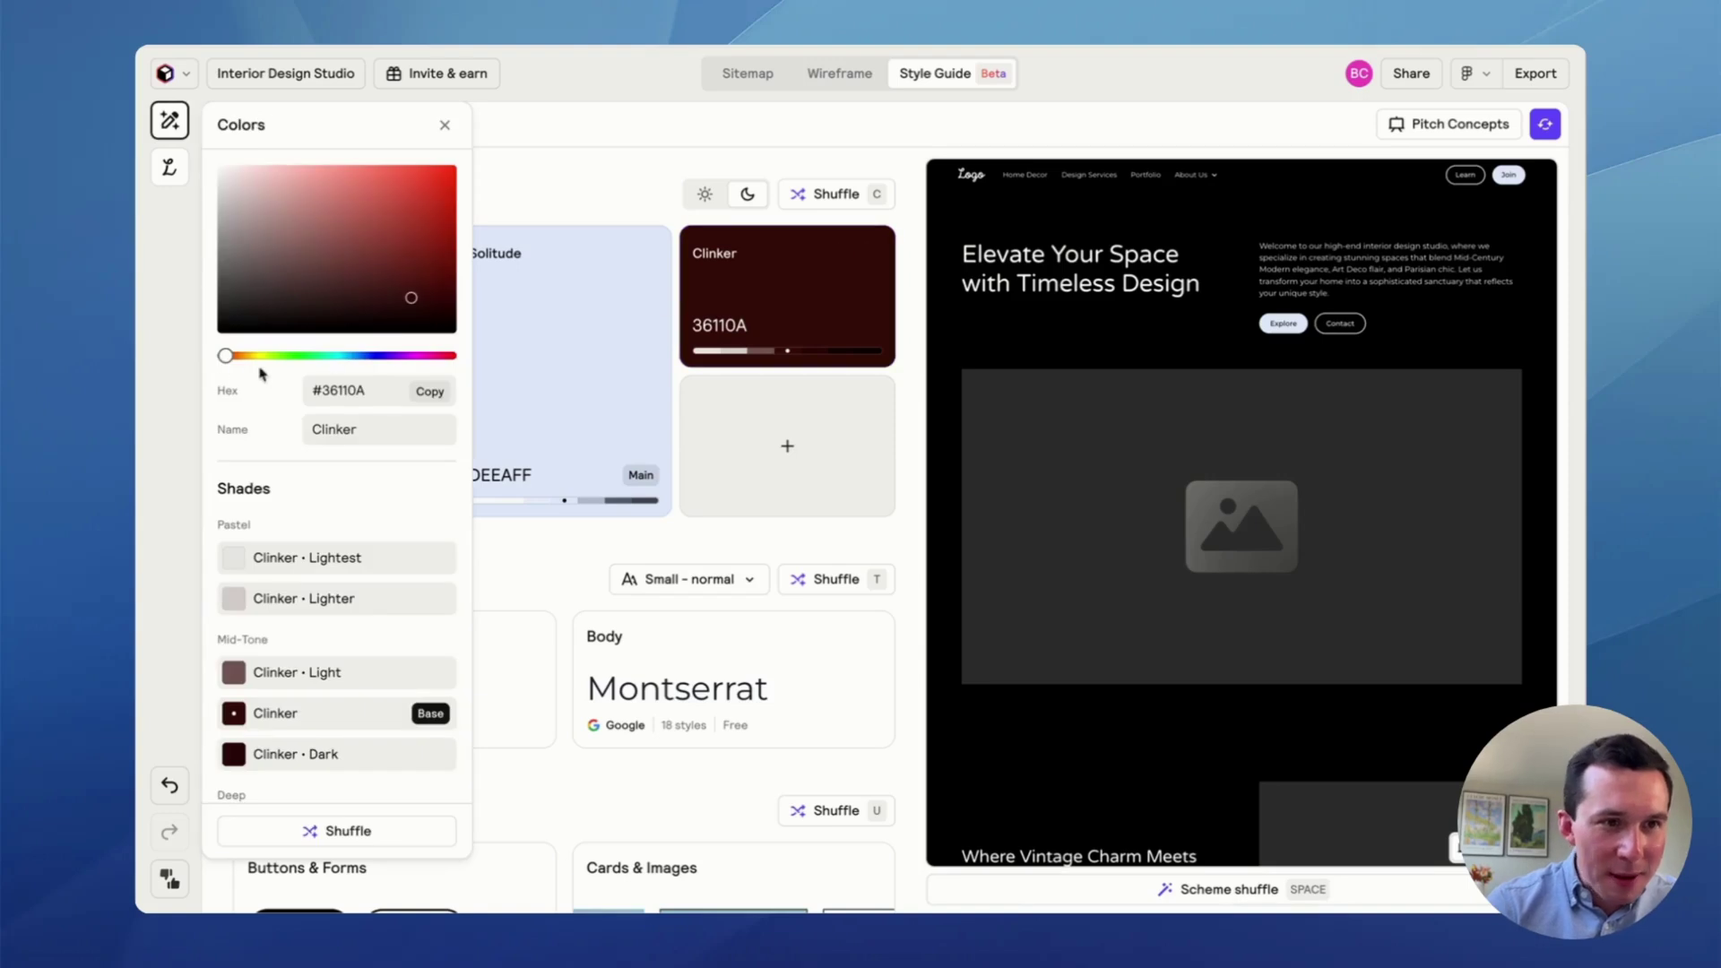
{"action": "left_click_drag", "start_coordinate": [225, 356], "coordinate": [249, 356]}
{"action": "left_click", "coordinate": [278, 173]}
{"action": "left_click", "coordinate": [633, 163]}
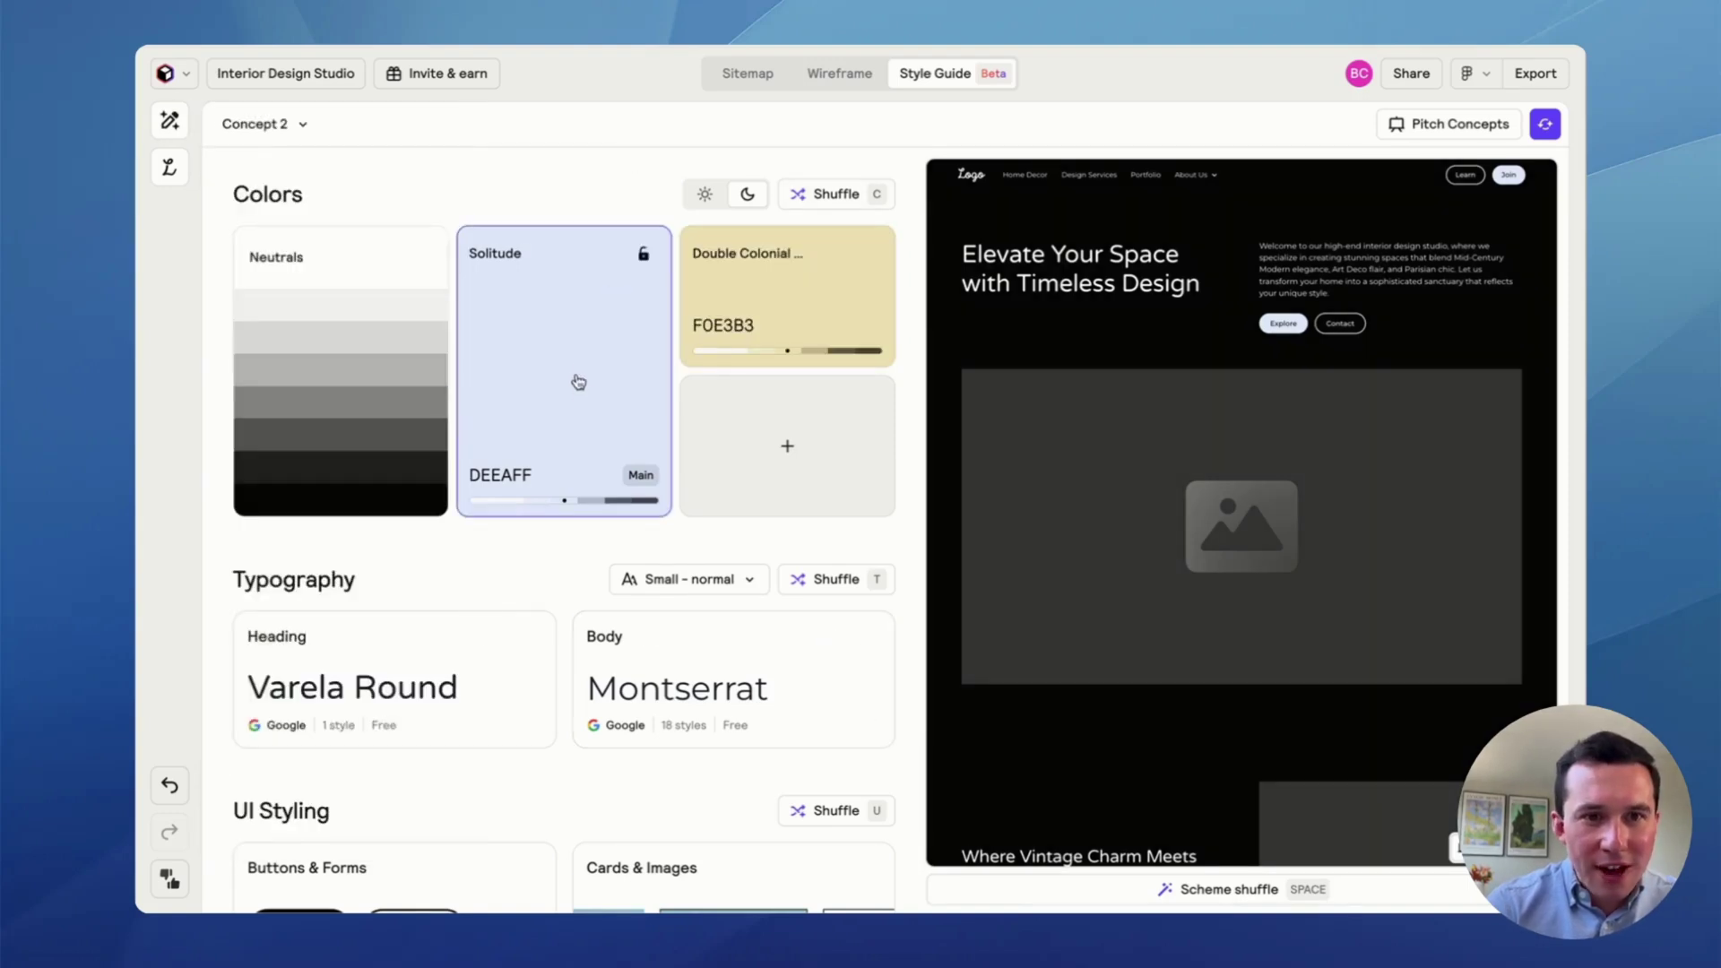
- Preview the hero in other colour schemes and copy the lightest Solitude shade
{"action": "mouse_move", "coordinate": [1206, 395]}
{"action": "left_click", "coordinate": [1185, 365]}
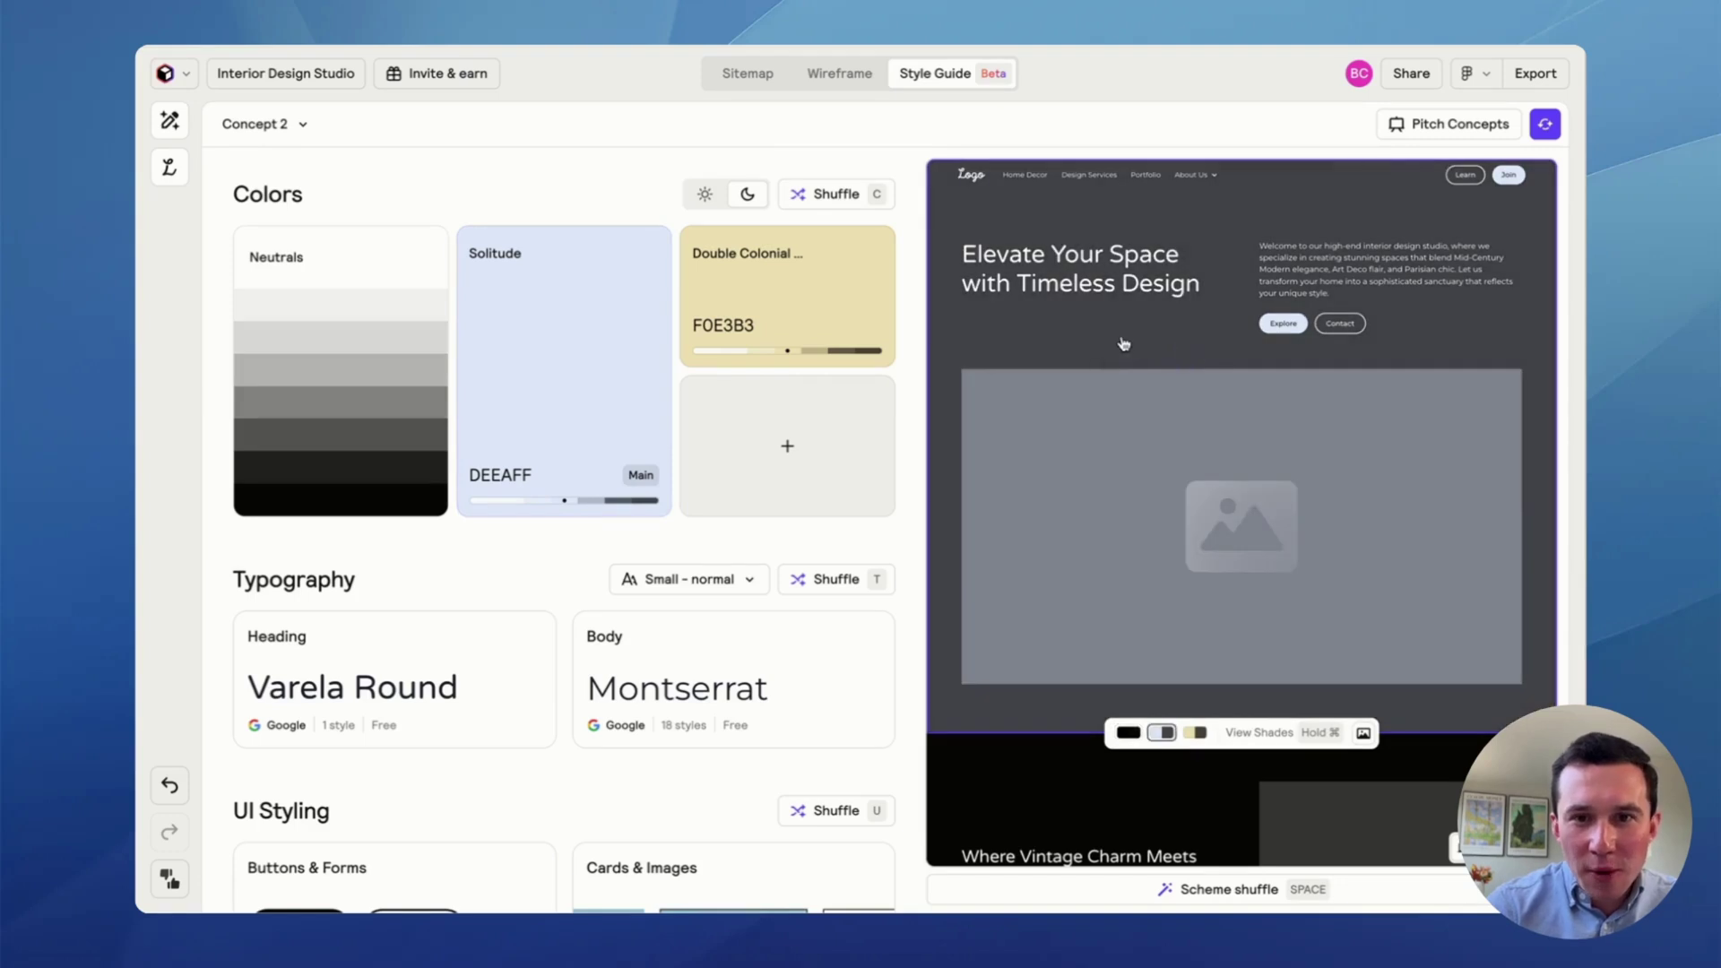
{"action": "left_click", "coordinate": [1124, 342]}
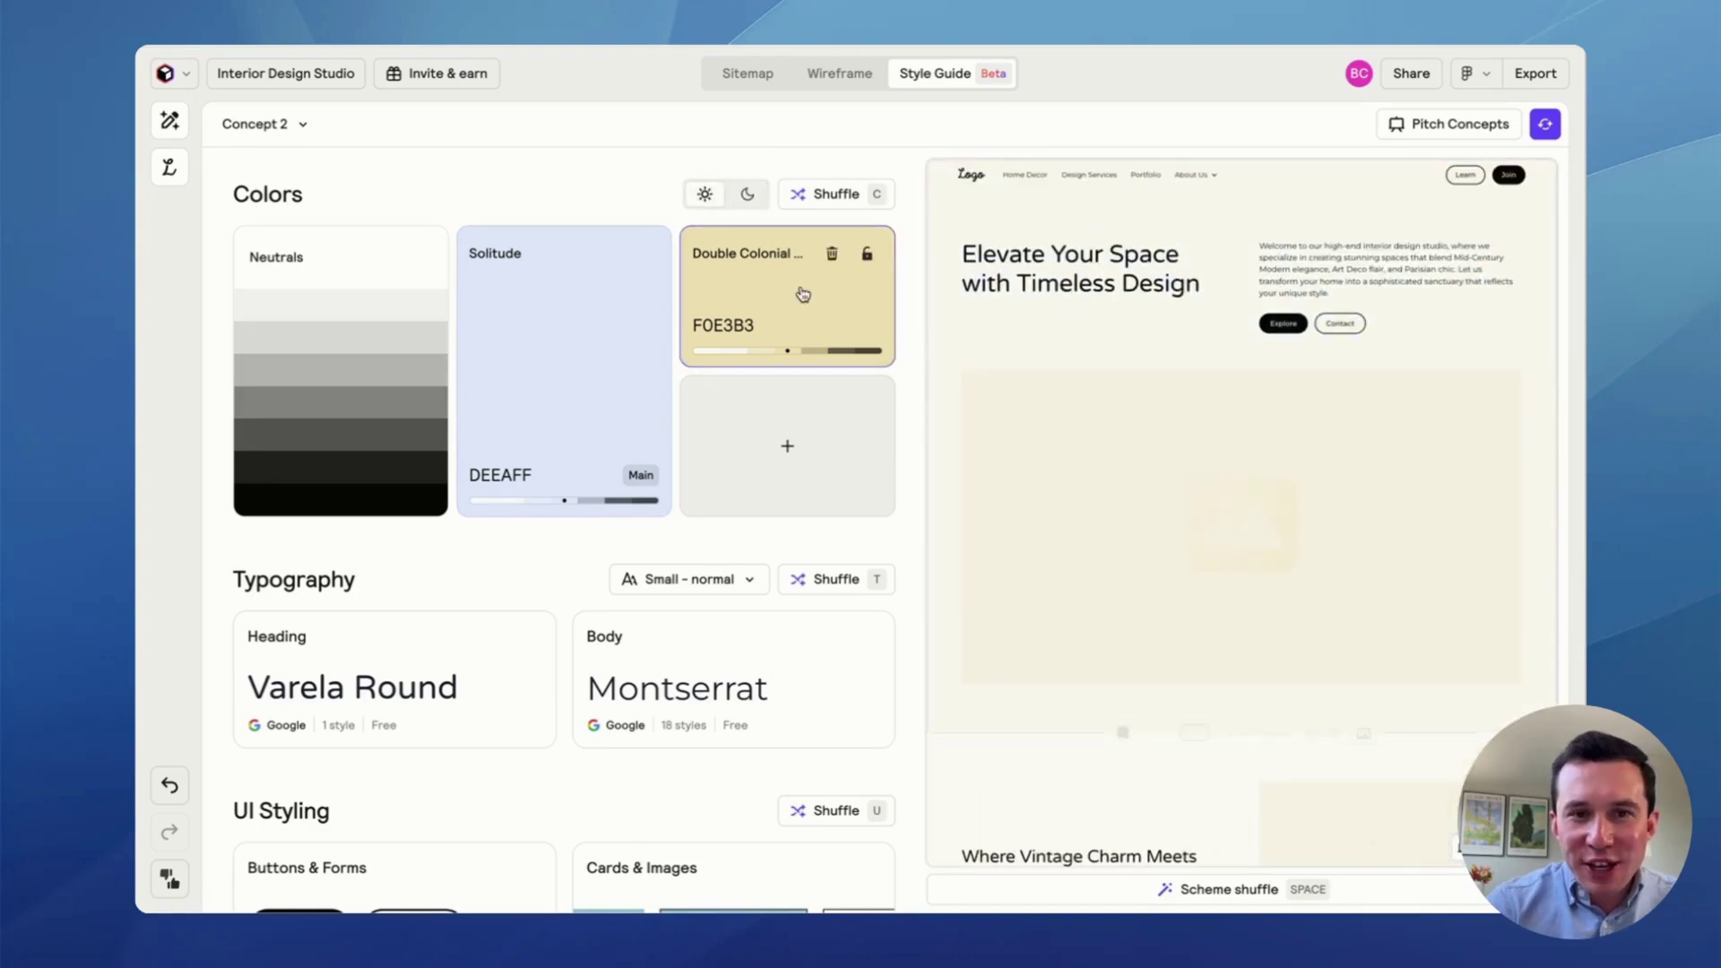
{"action": "left_click", "coordinate": [1079, 318]}
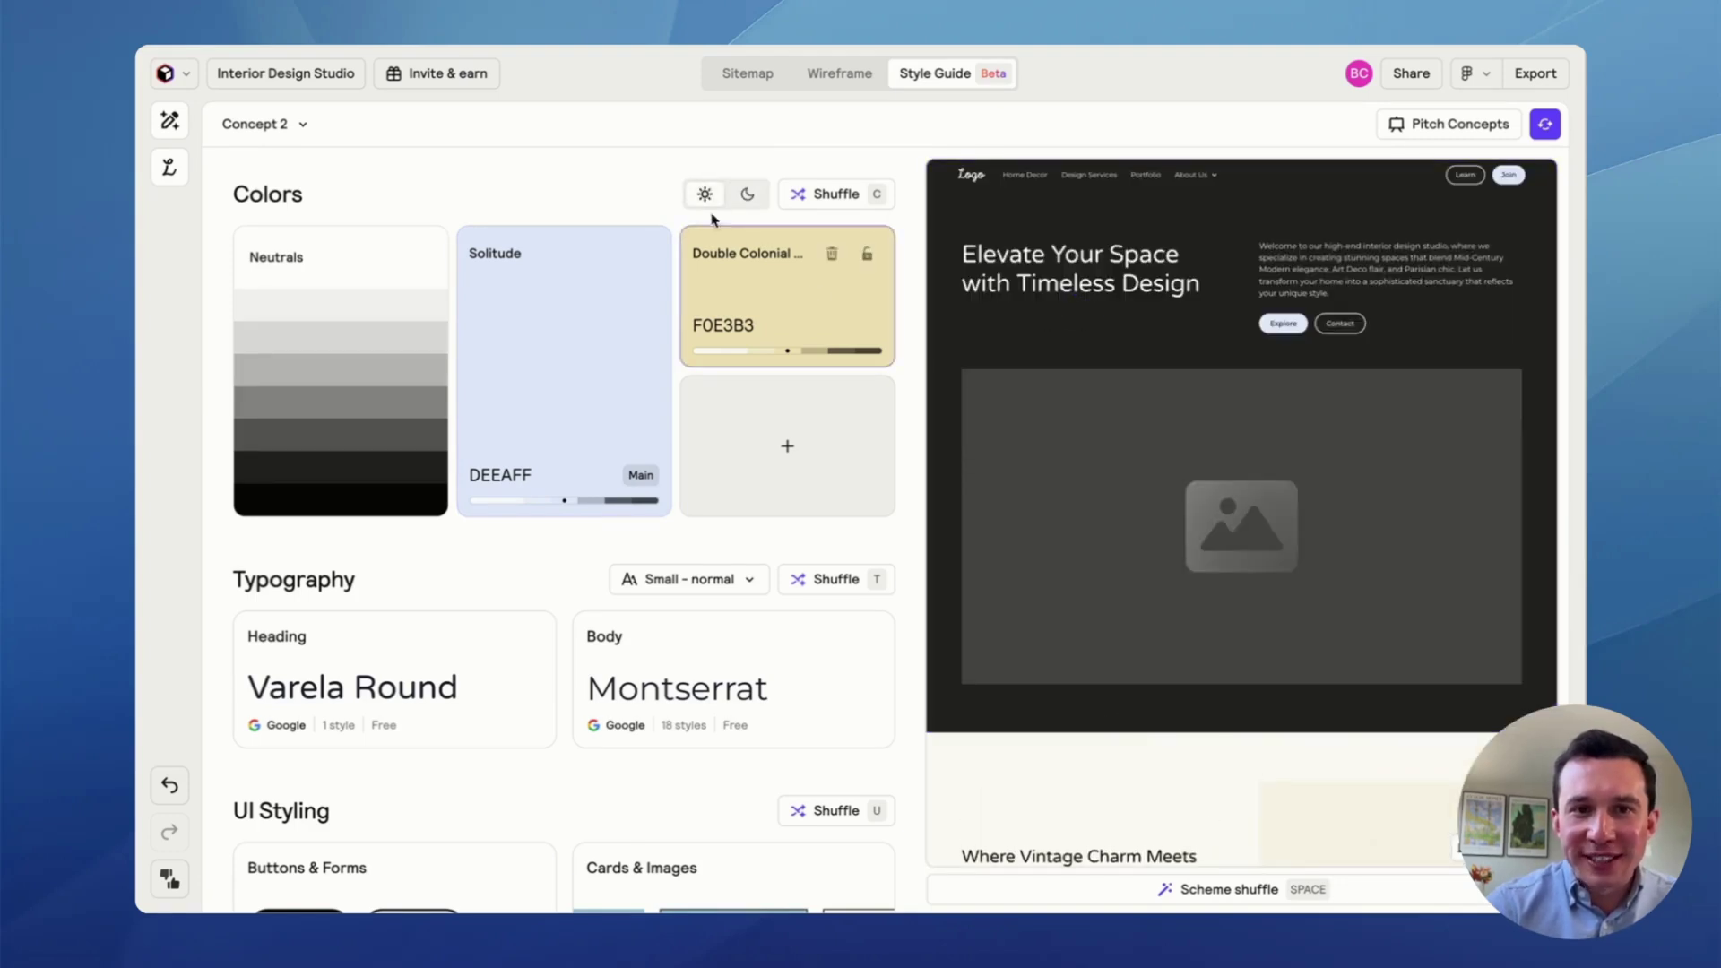
{"action": "left_click", "coordinate": [530, 403]}
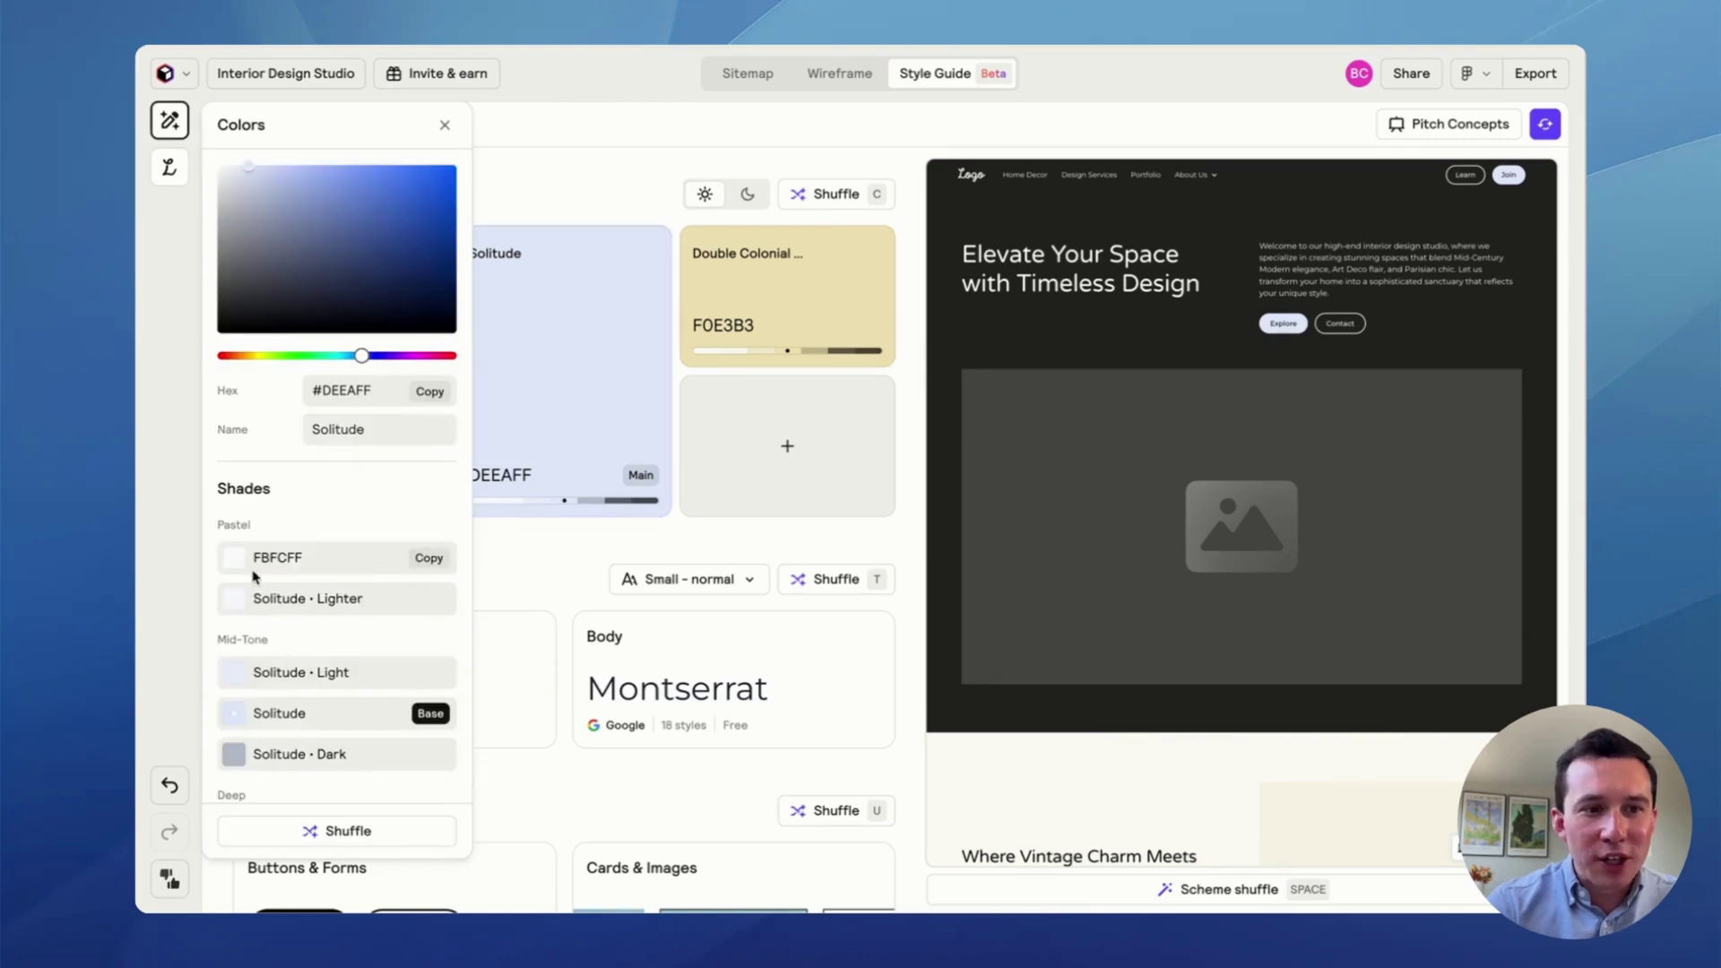
{"action": "left_click", "coordinate": [448, 558]}
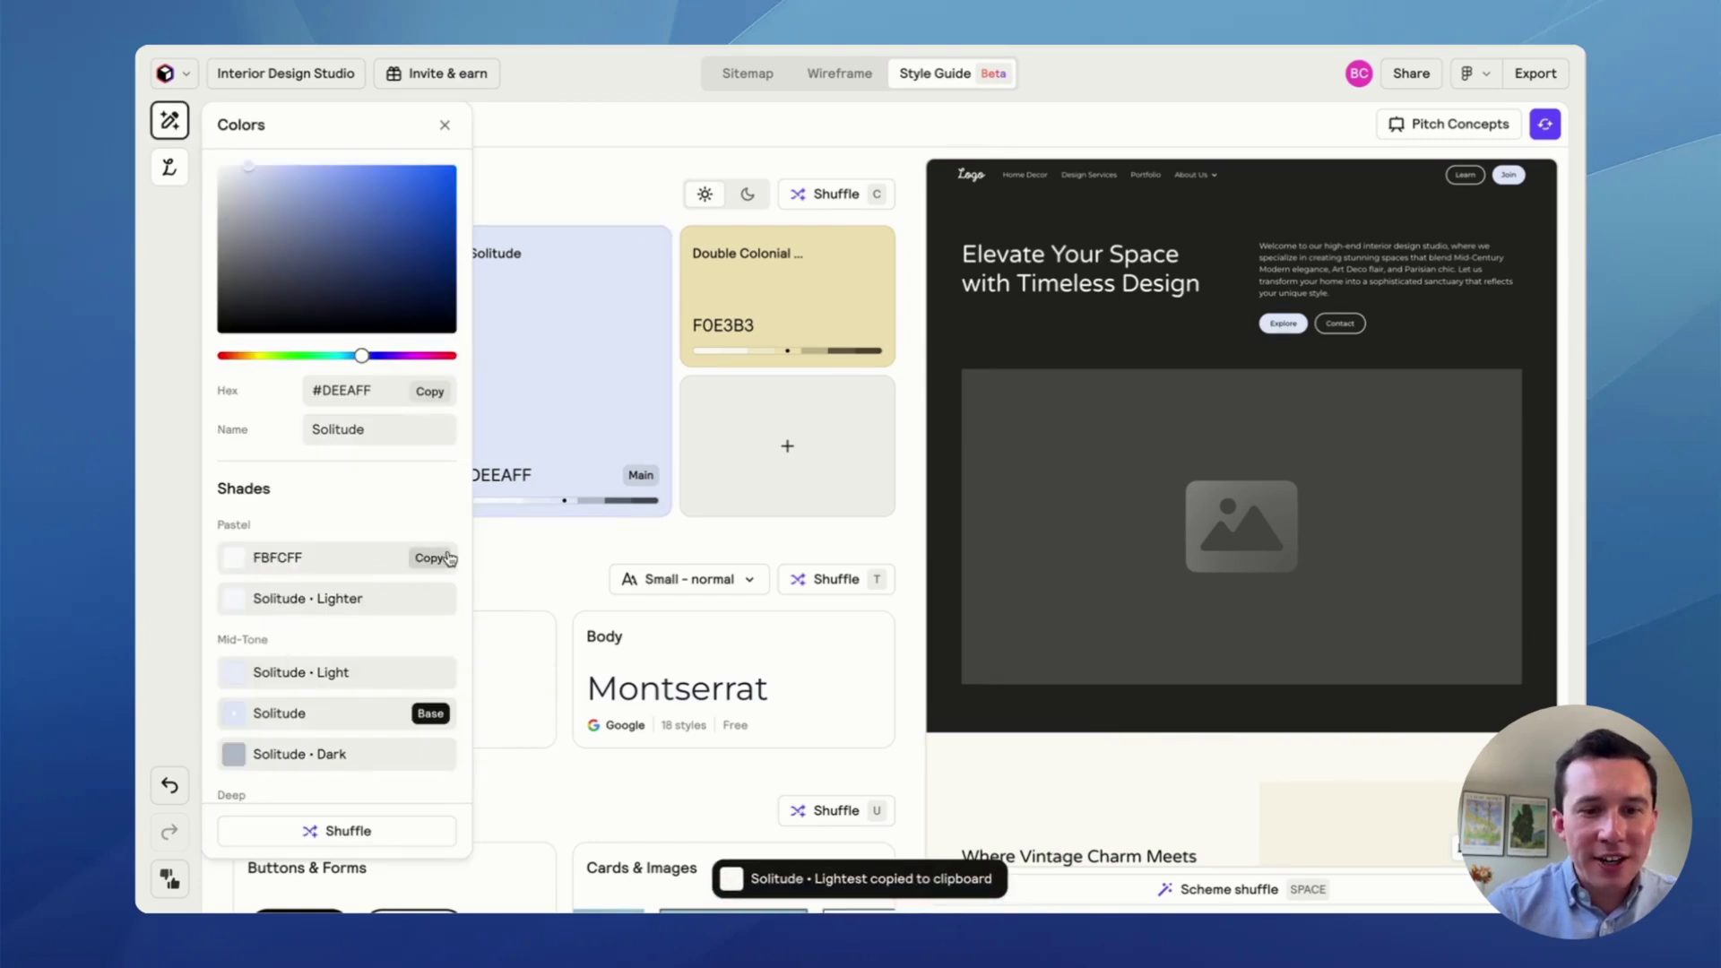
{"action": "left_click", "coordinate": [974, 450]}
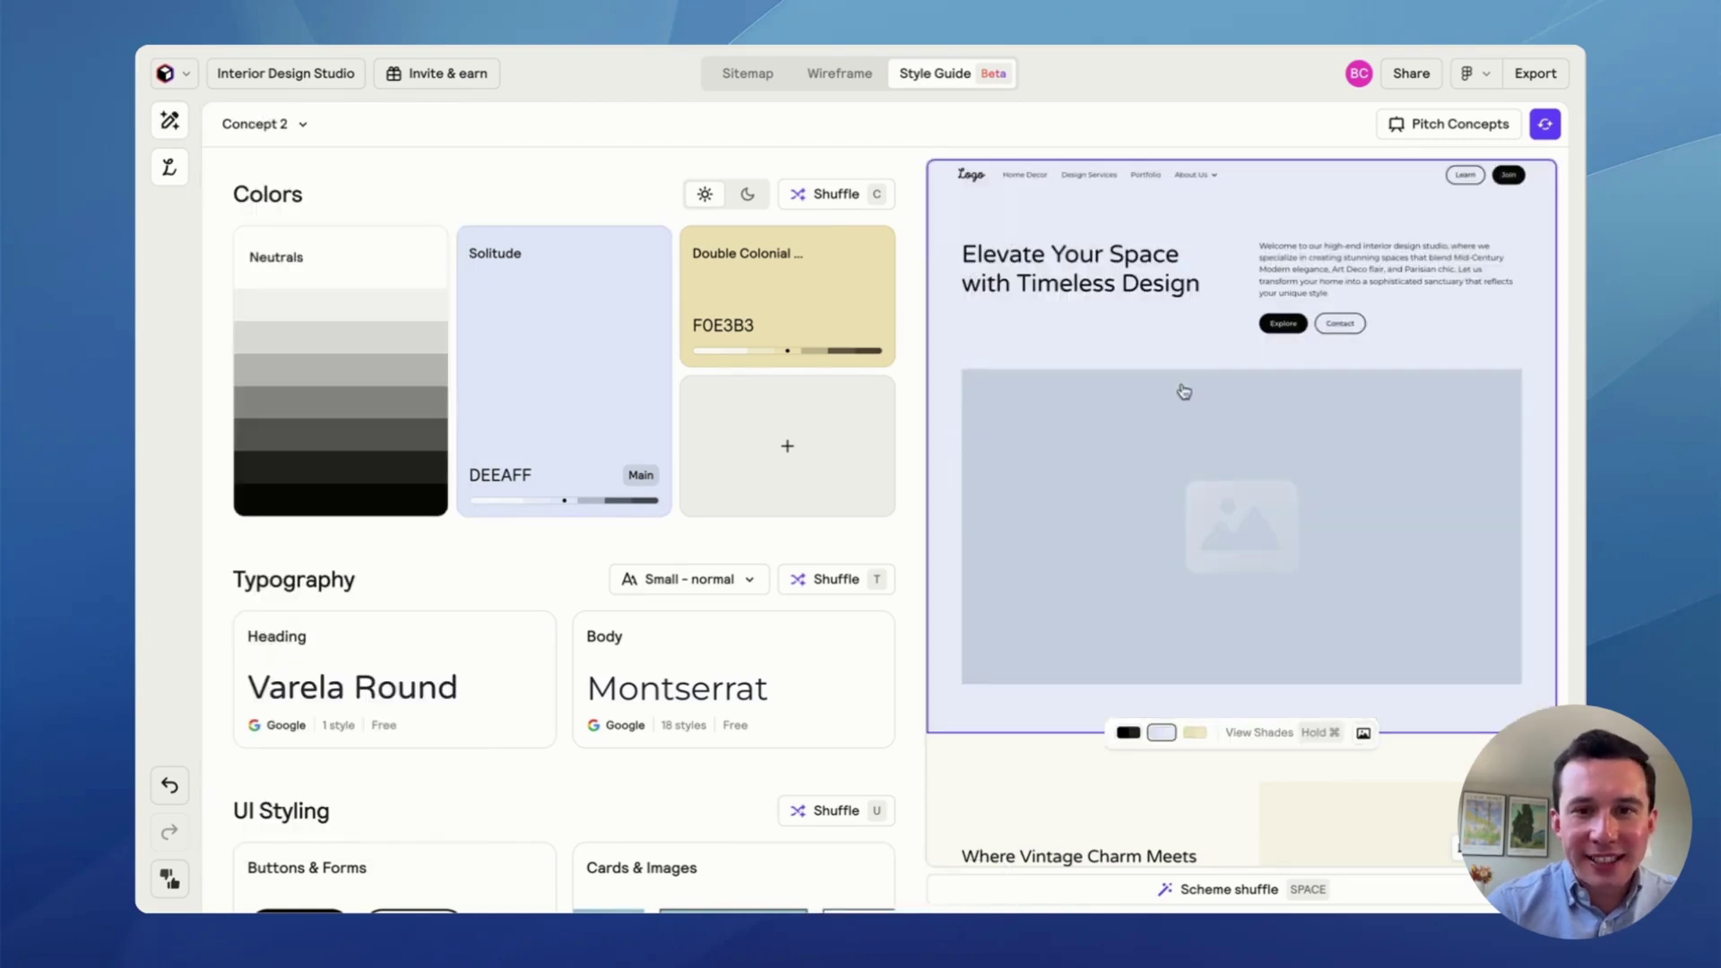
{"action": "scroll", "coordinate": [1183, 390], "scroll_direction": "down", "scroll_amount": 3}
{"action": "scroll", "coordinate": [1176, 421], "scroll_direction": "down", "scroll_amount": 3}
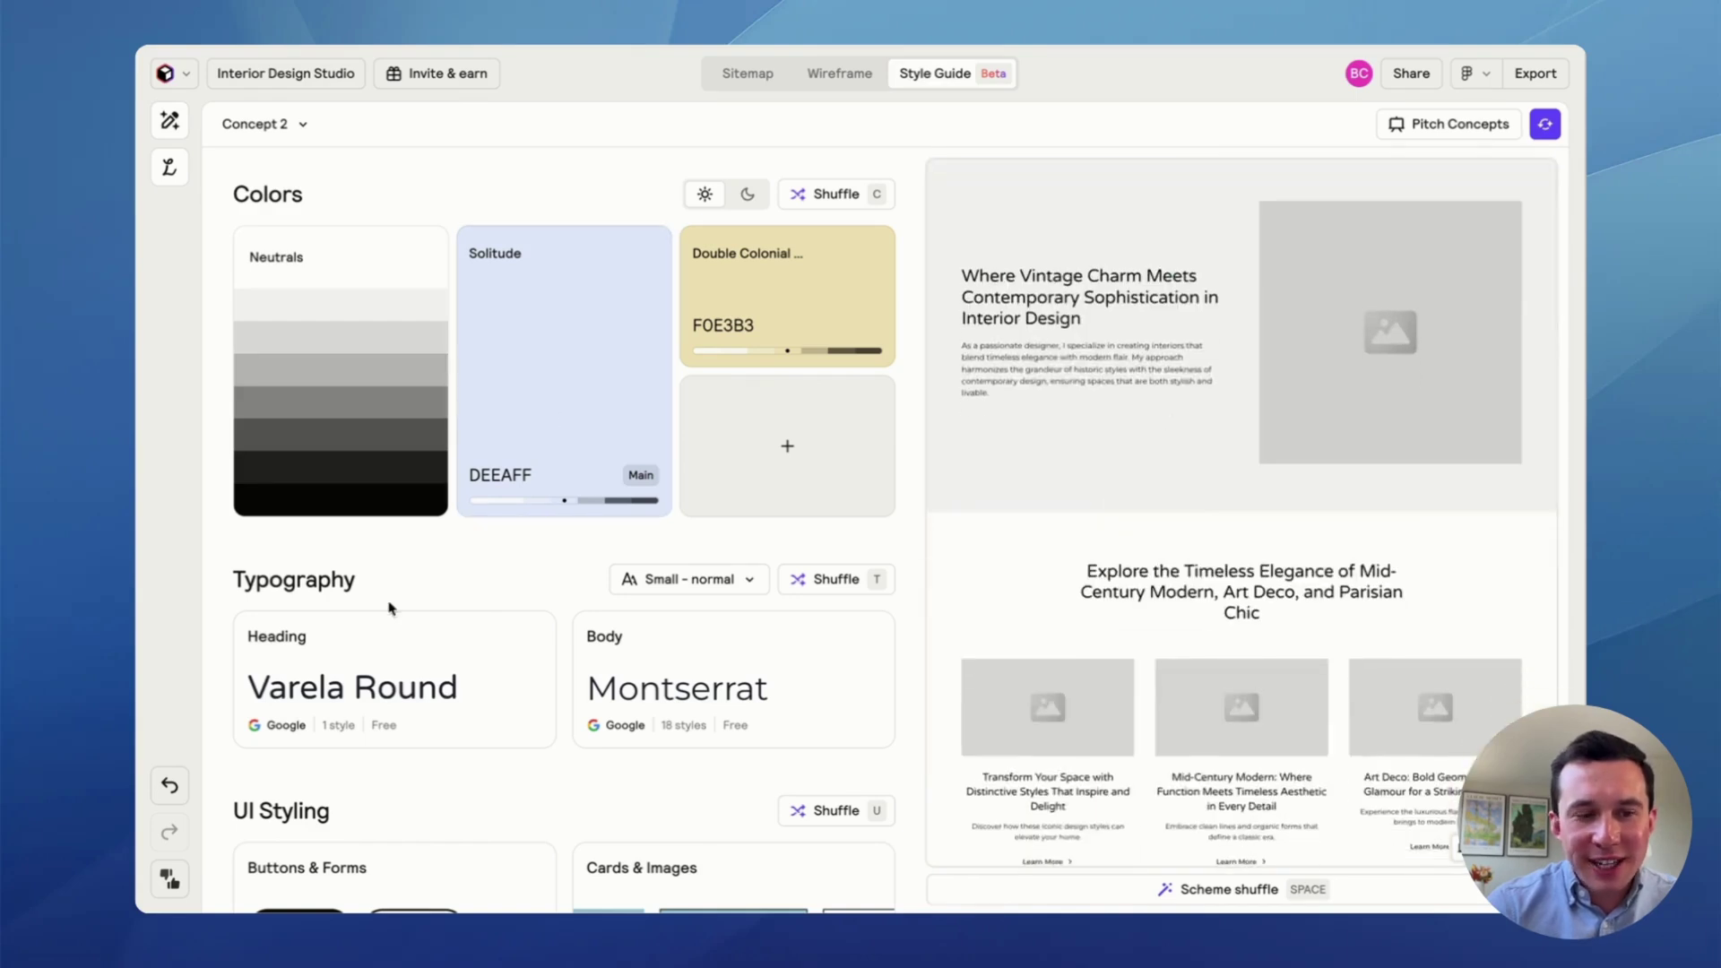
{"action": "left_click", "coordinate": [349, 660]}
- Like Amiri among serif heading fonts and shuffle the font pairing twice
{"action": "left_click", "coordinate": [365, 394]}
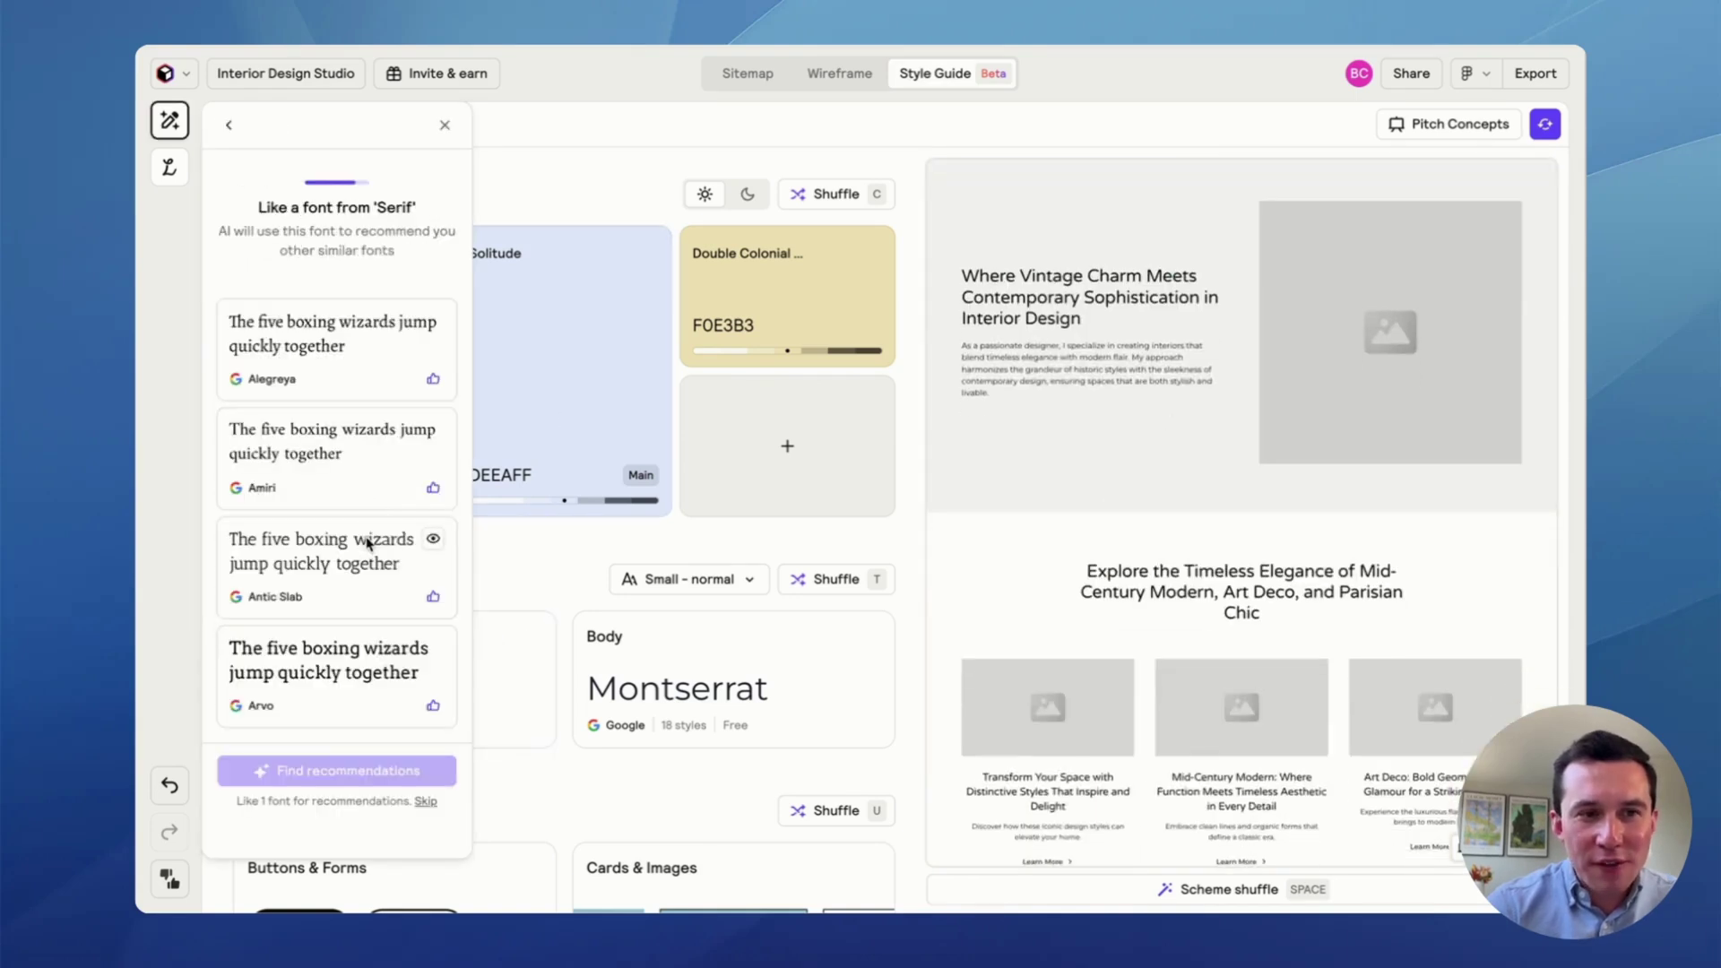
{"action": "left_click", "coordinate": [435, 489]}
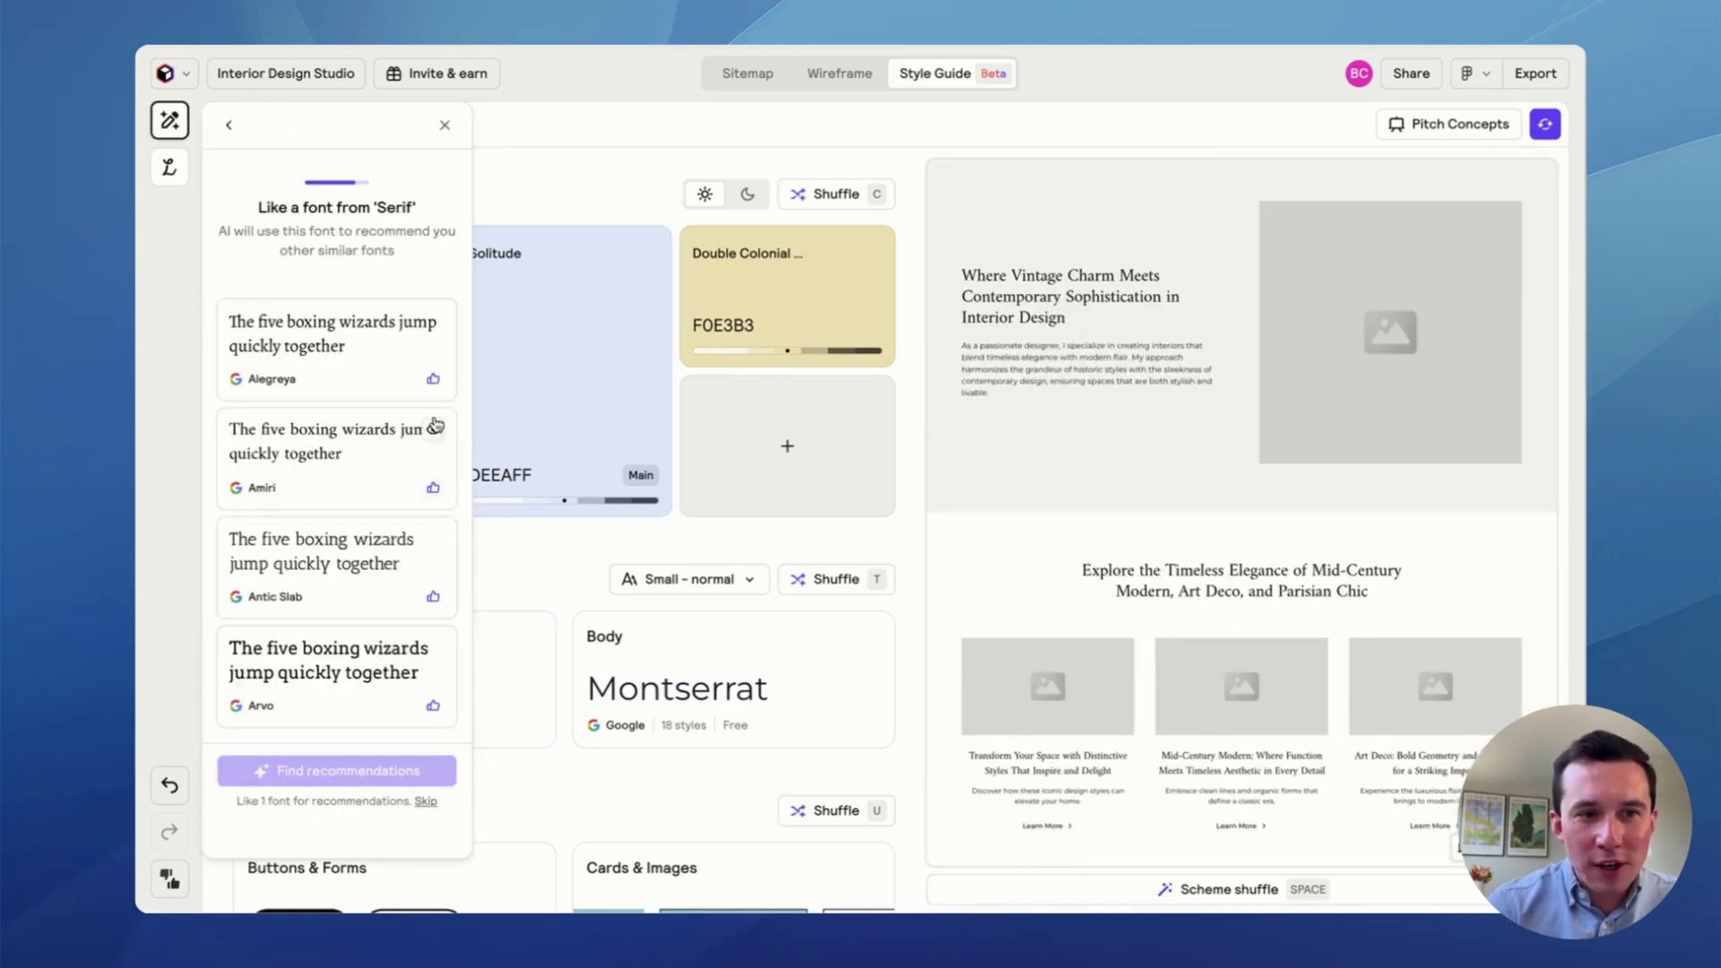
{"action": "left_click", "coordinate": [824, 583]}
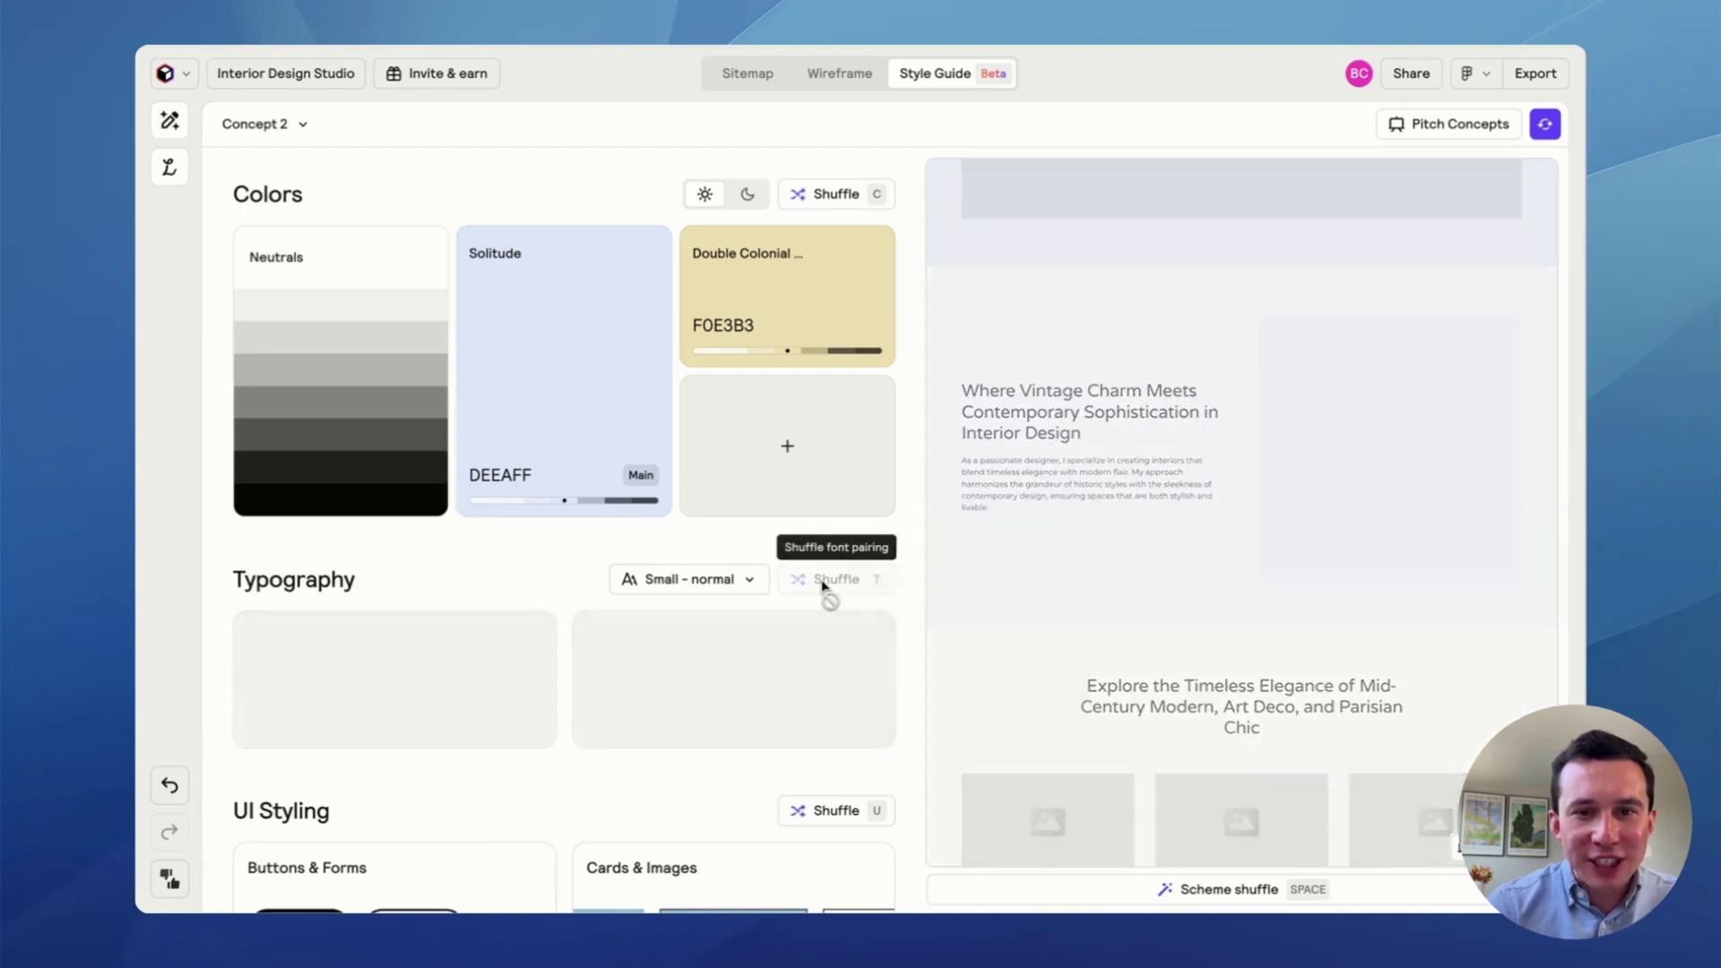
{"action": "left_click", "coordinate": [821, 583]}
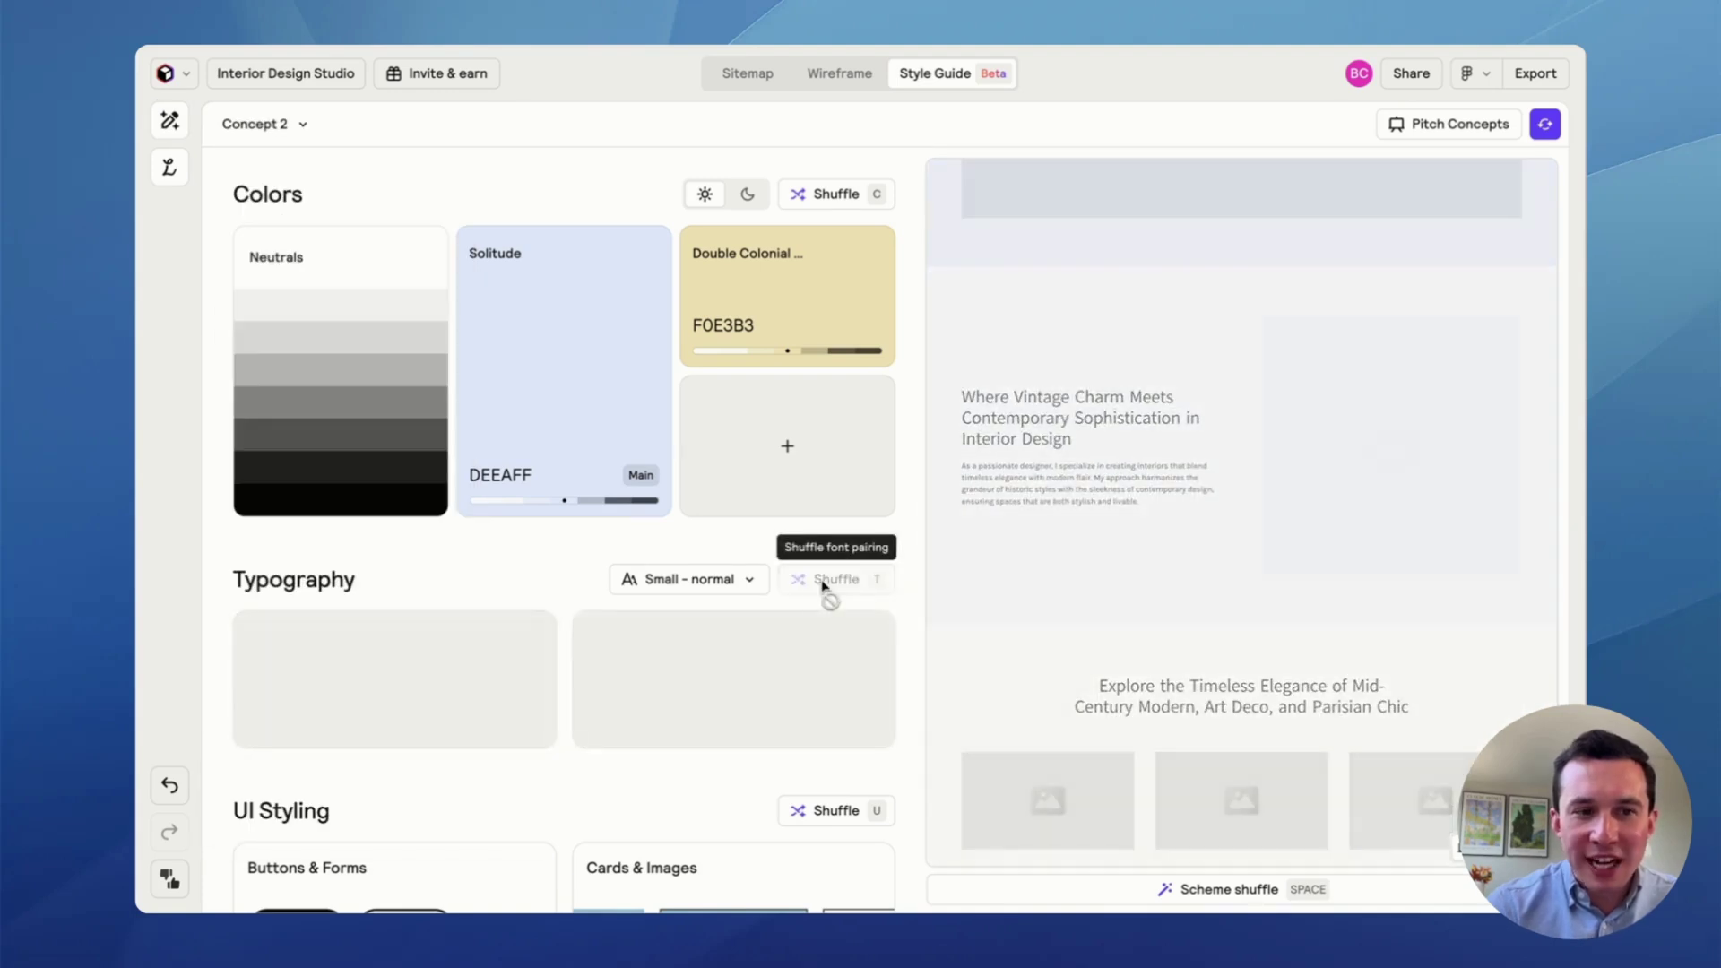
- Like Arvo among serif heading fonts and preview the headings in Arvo
{"action": "left_click", "coordinate": [422, 672]}
{"action": "left_click", "coordinate": [357, 398]}
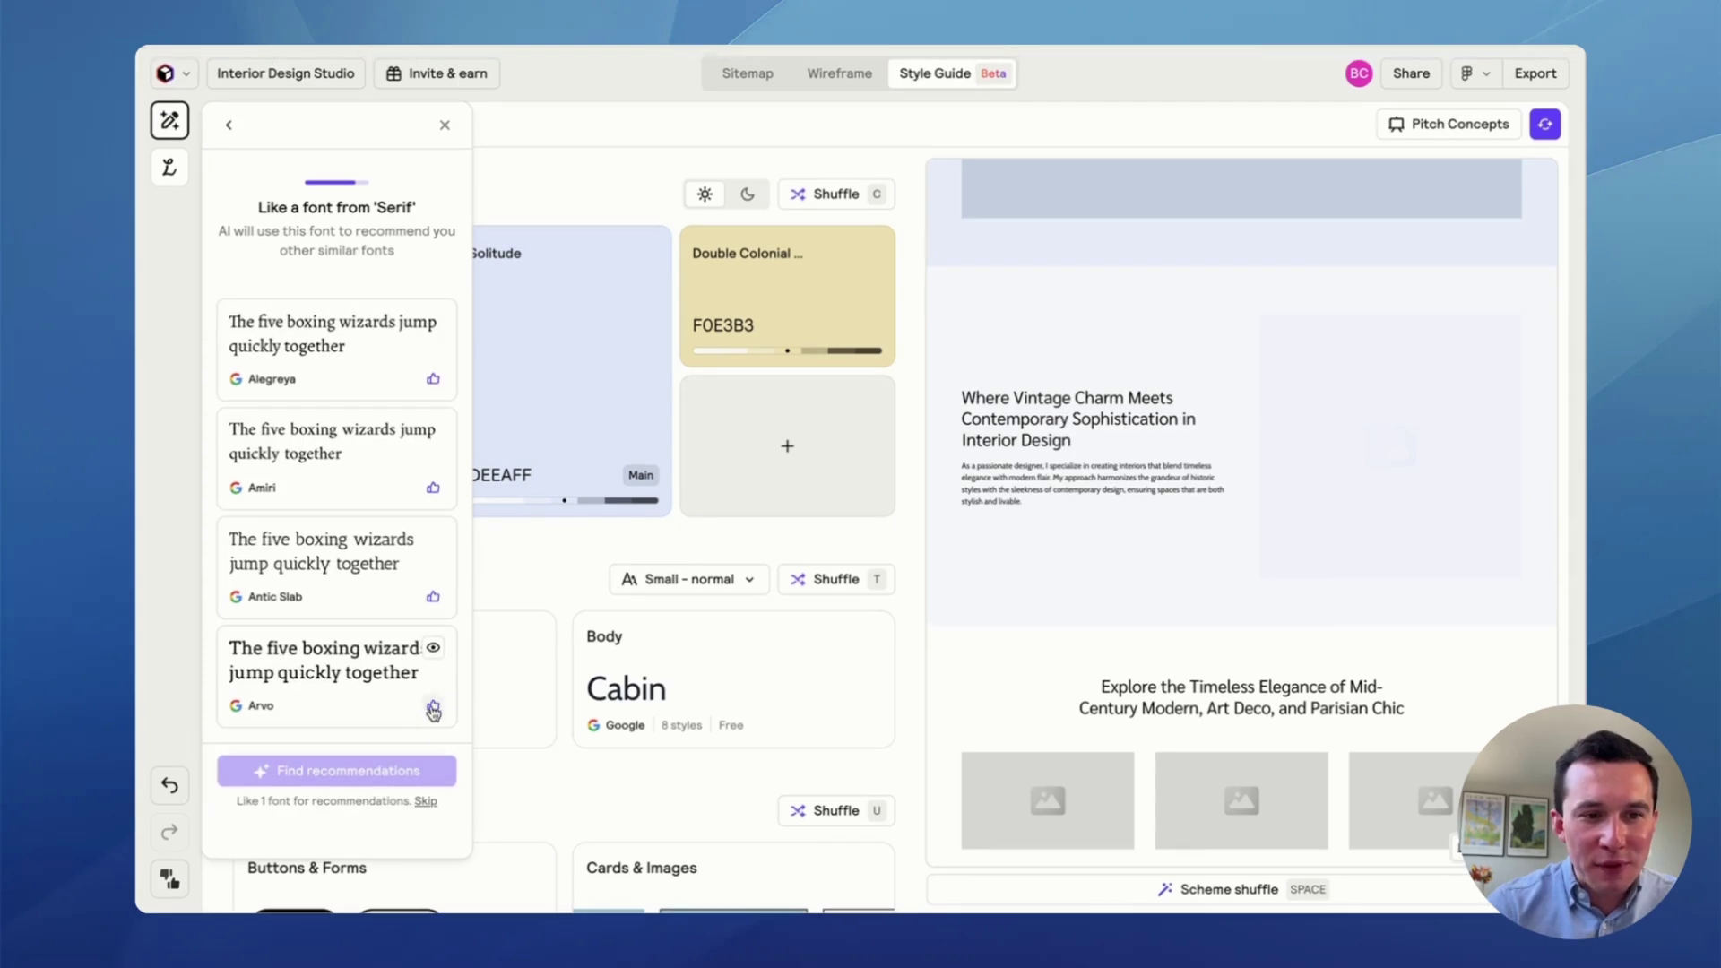
{"action": "left_click", "coordinate": [433, 707]}
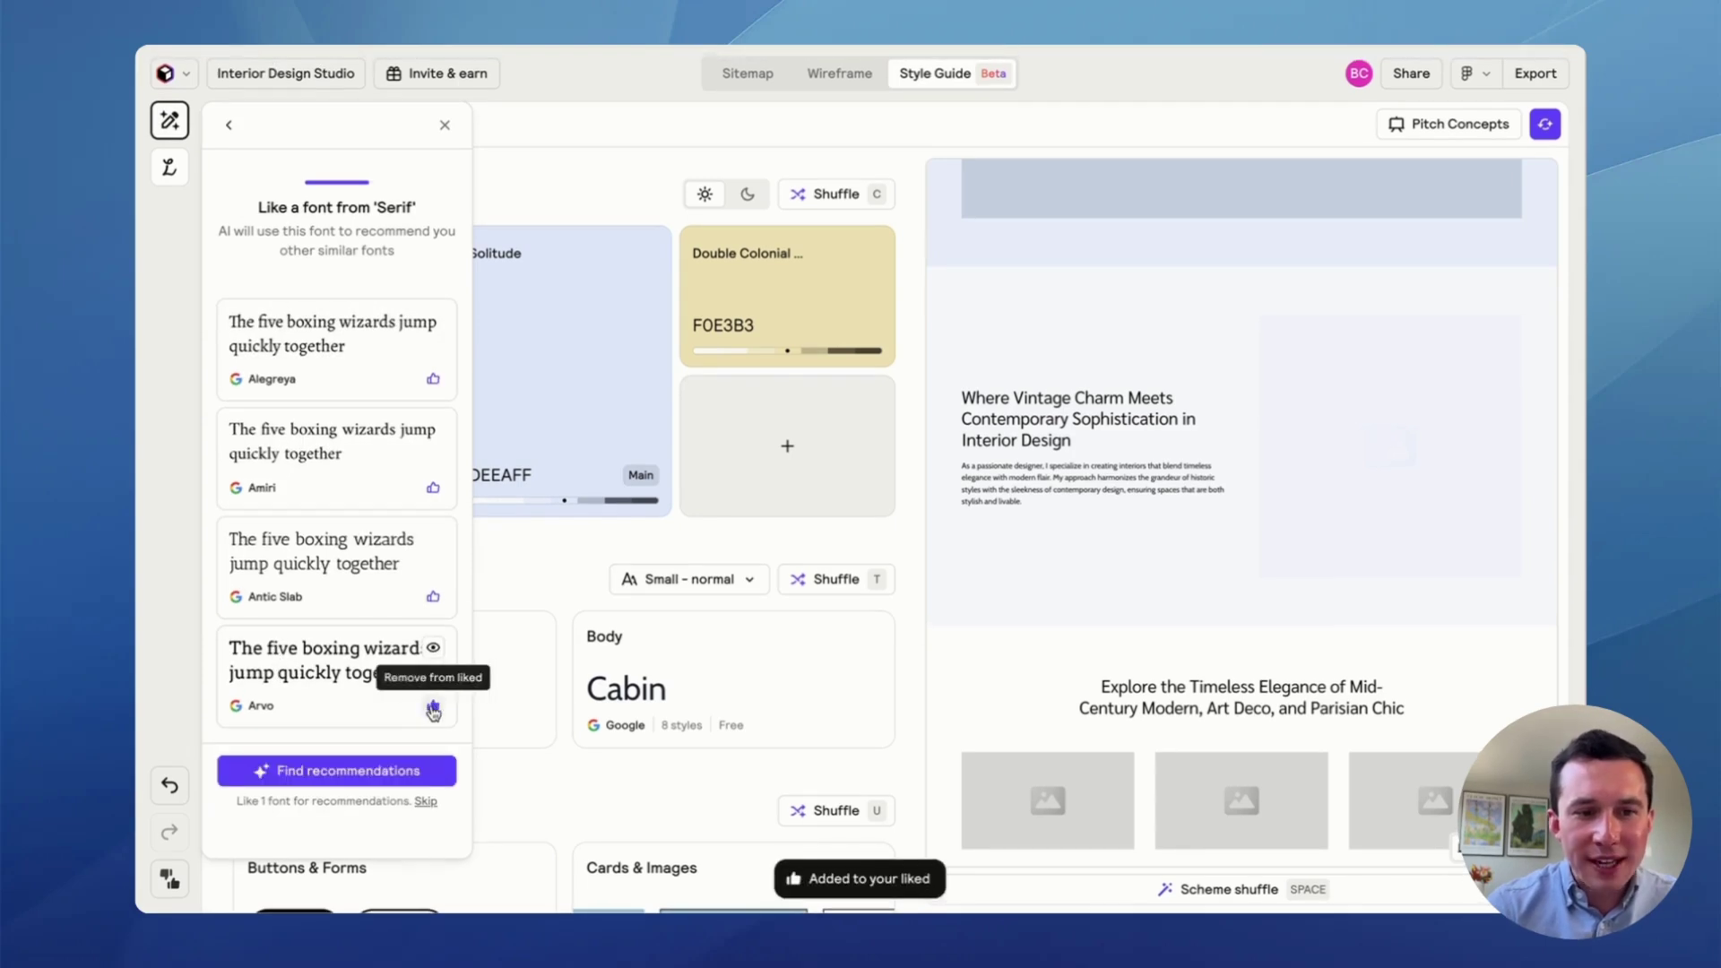
{"action": "left_click", "coordinate": [435, 648]}
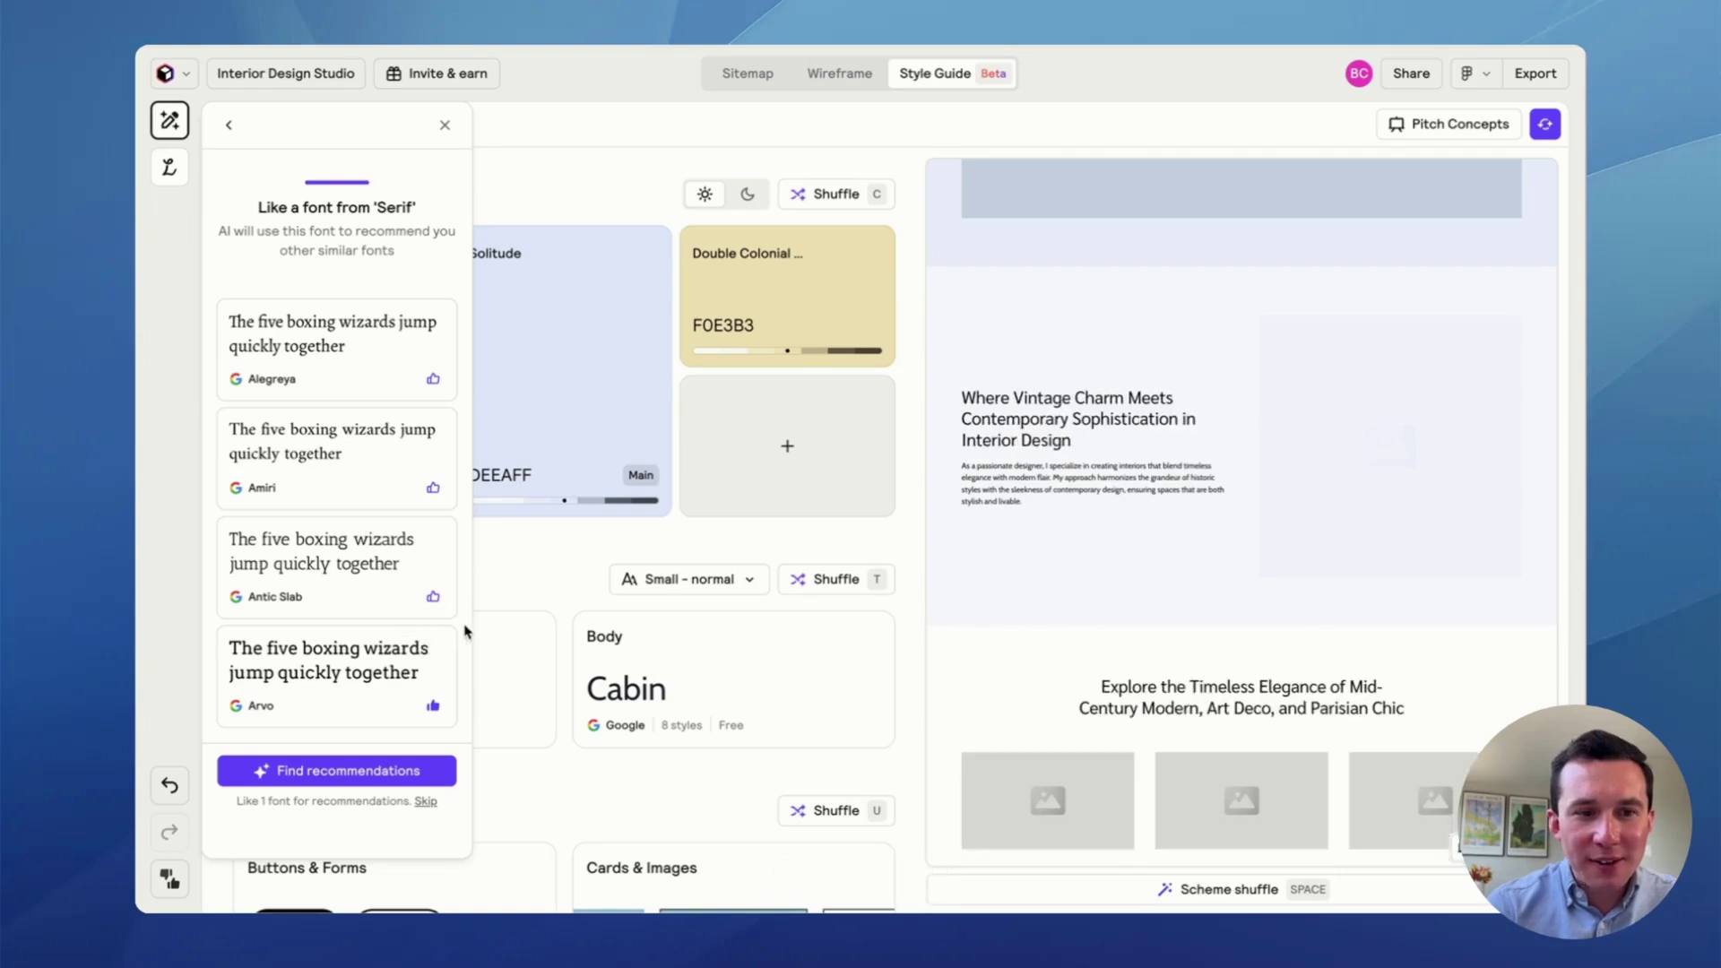
{"action": "left_click", "coordinate": [560, 577]}
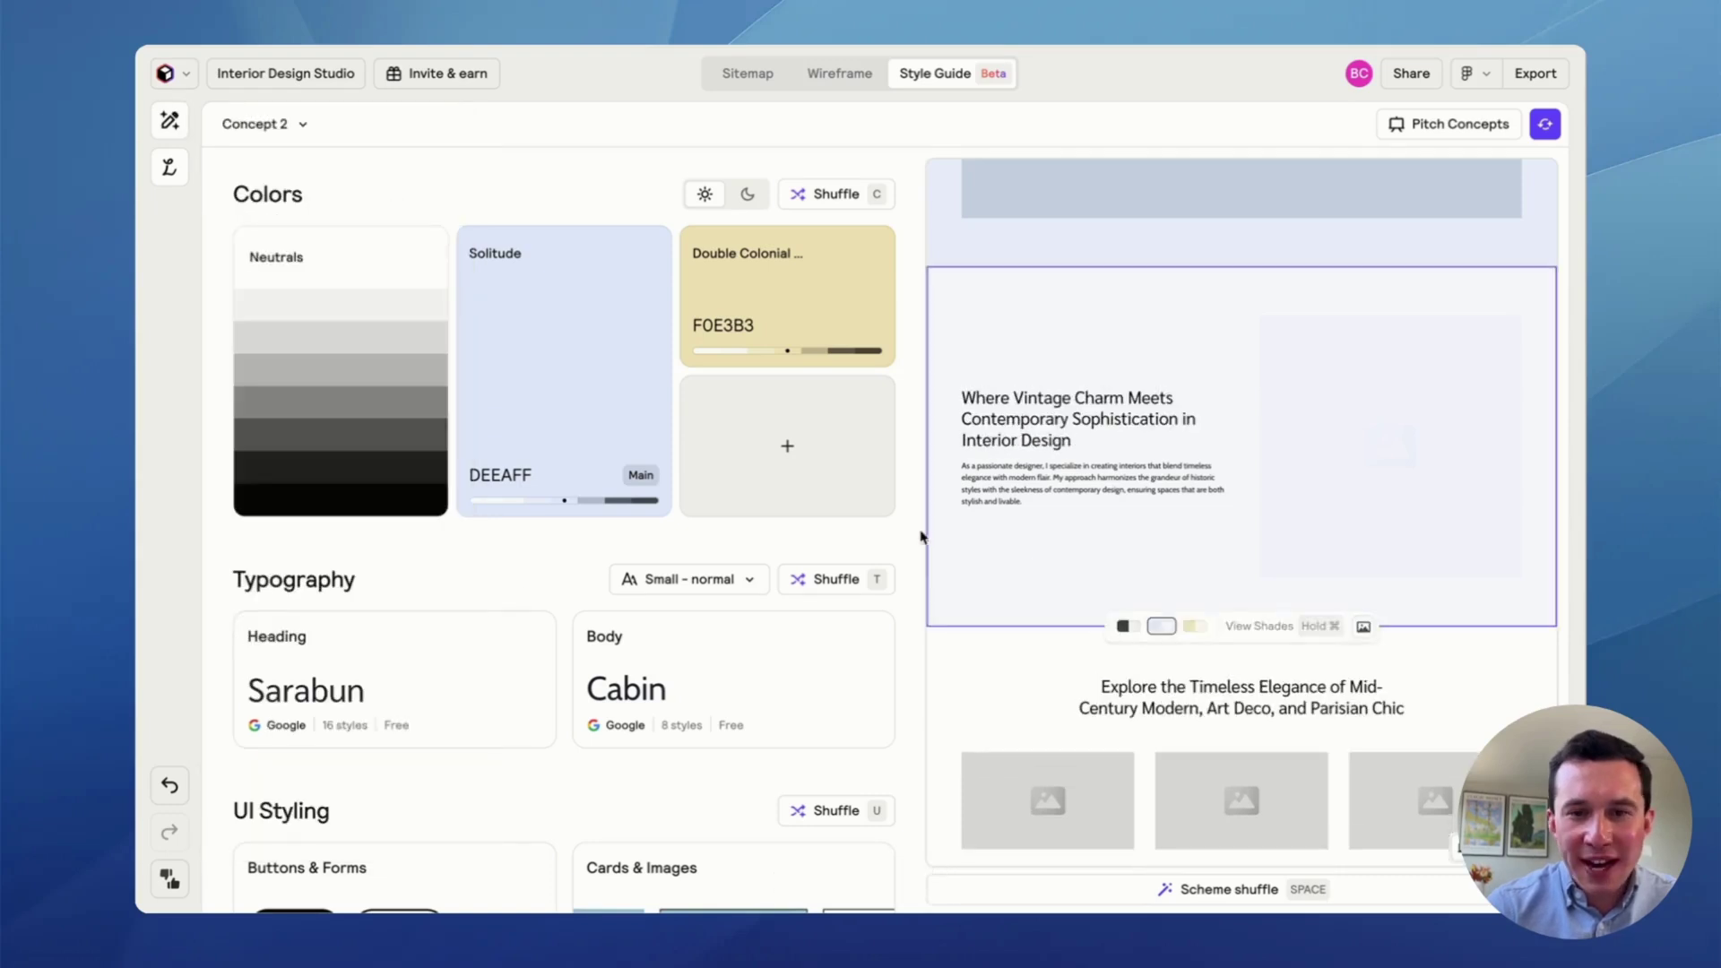
- Preview the testimonial section in the light-blue and cream shades
{"action": "scroll", "coordinate": [1171, 449], "scroll_direction": "up", "scroll_amount": 5}
{"action": "scroll", "coordinate": [938, 350], "scroll_direction": "down", "scroll_amount": 10}
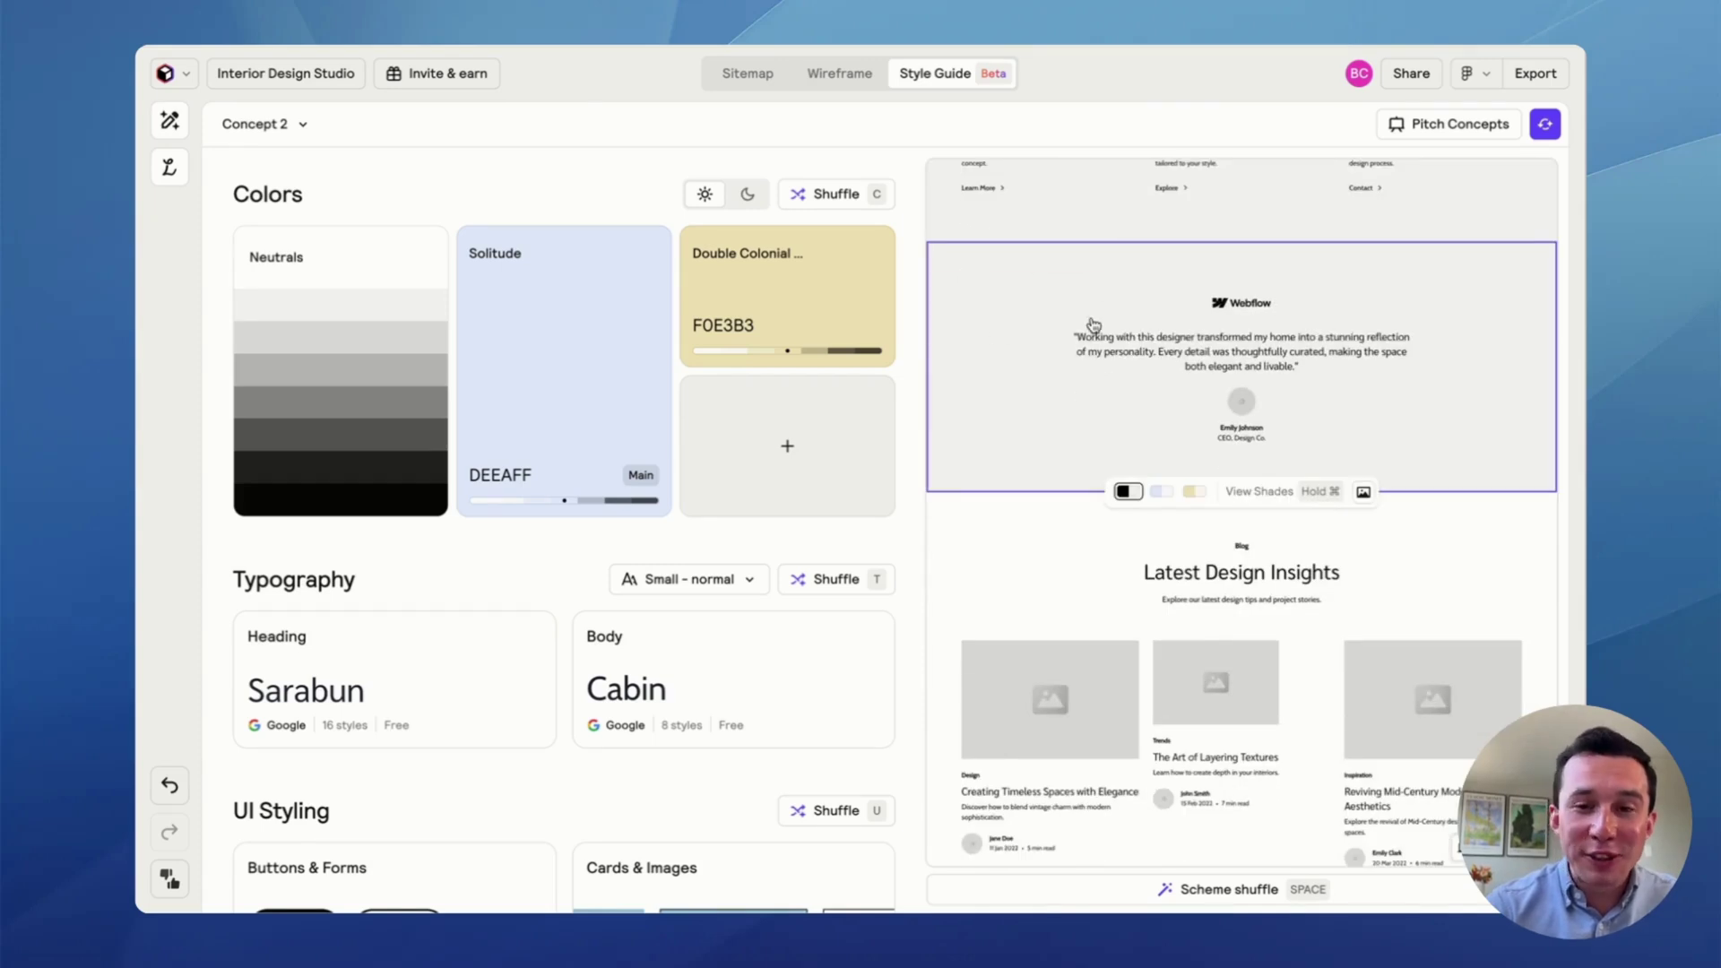
{"action": "left_click", "coordinate": [1162, 491]}
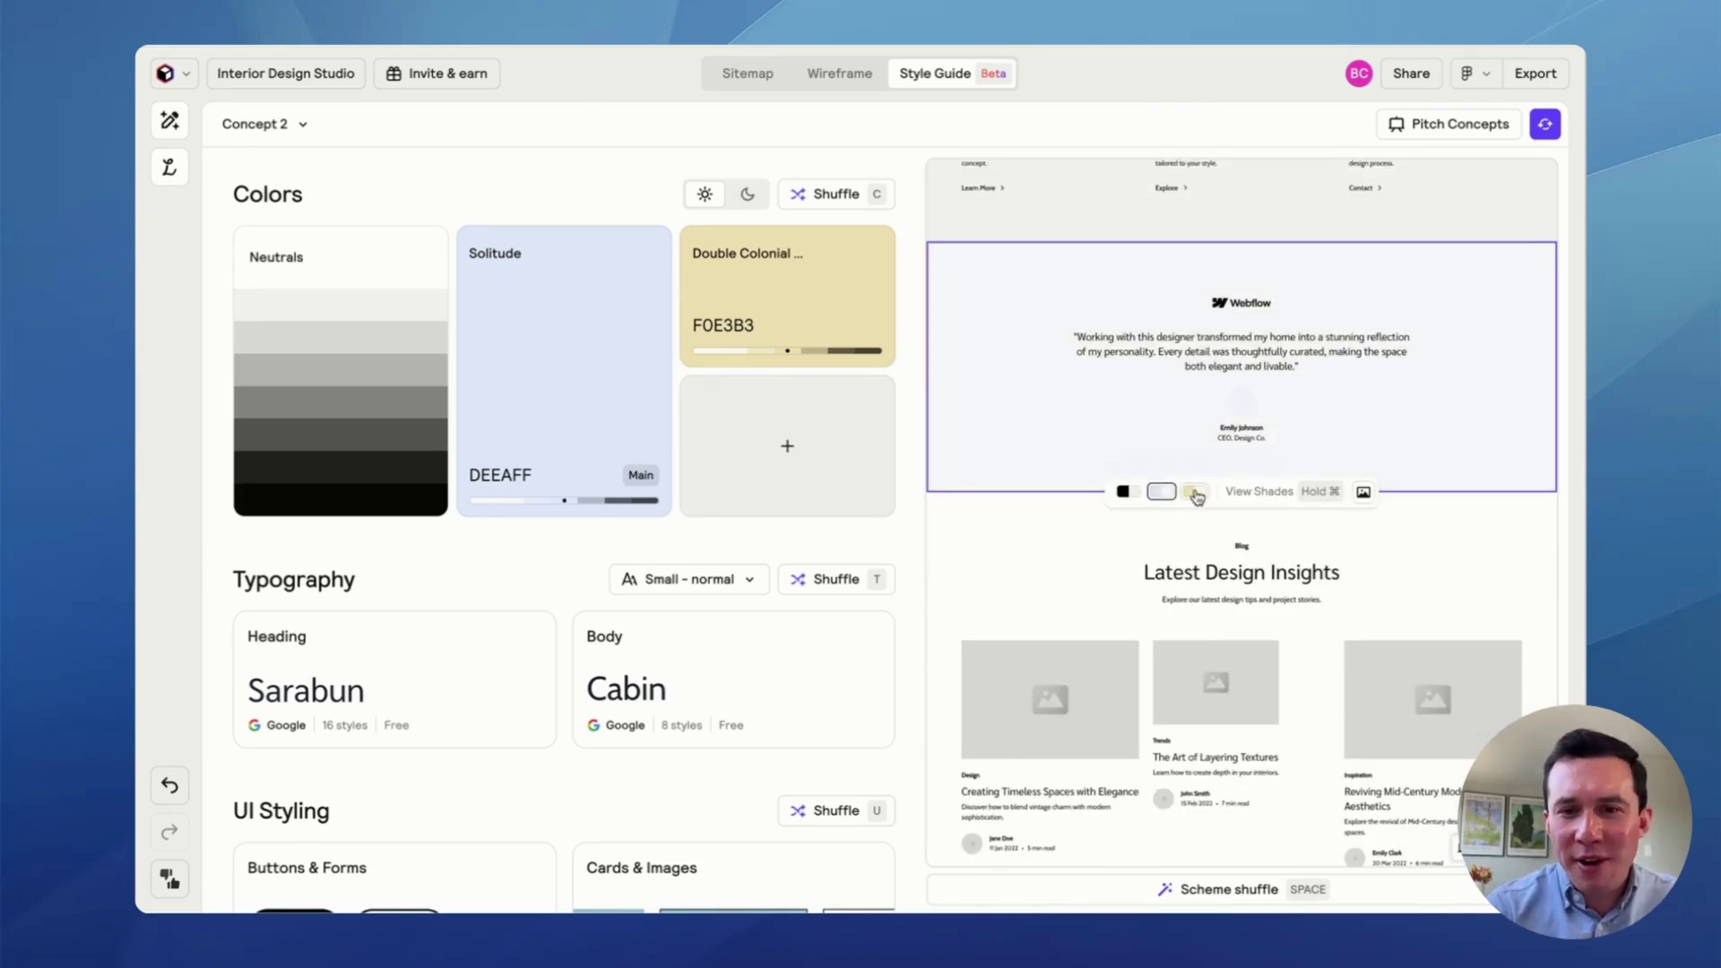
{"action": "left_click", "coordinate": [1197, 497]}
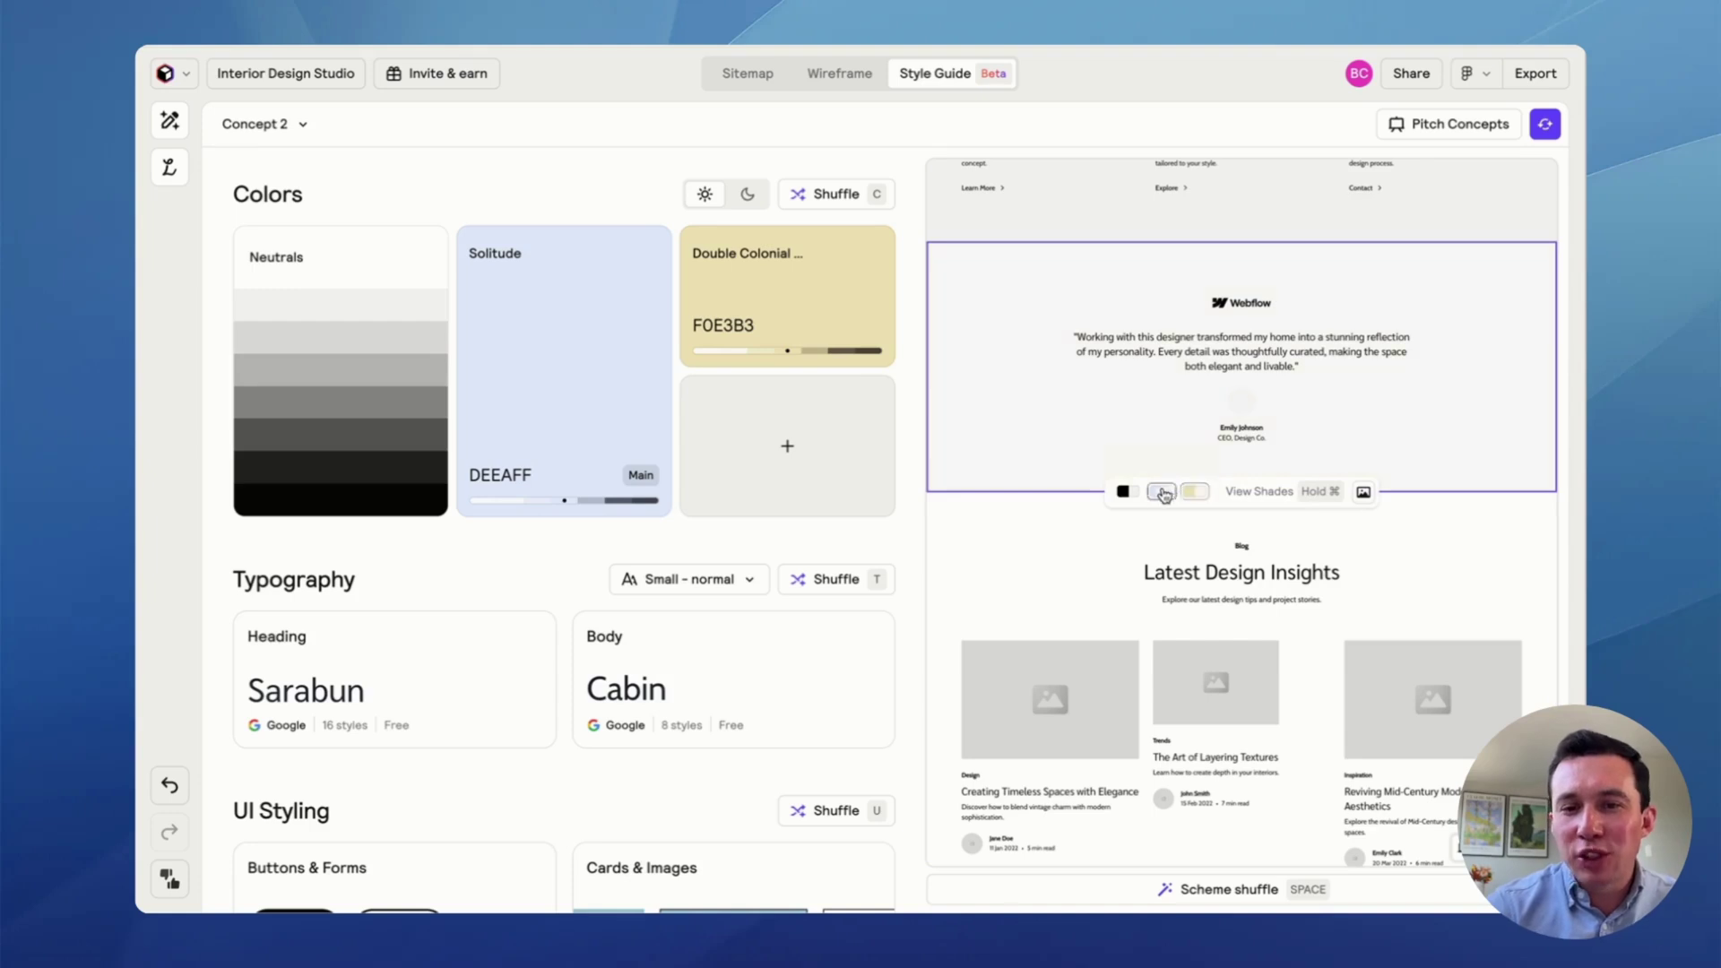
{"action": "scroll", "coordinate": [1047, 568], "scroll_direction": "down", "scroll_amount": 3}
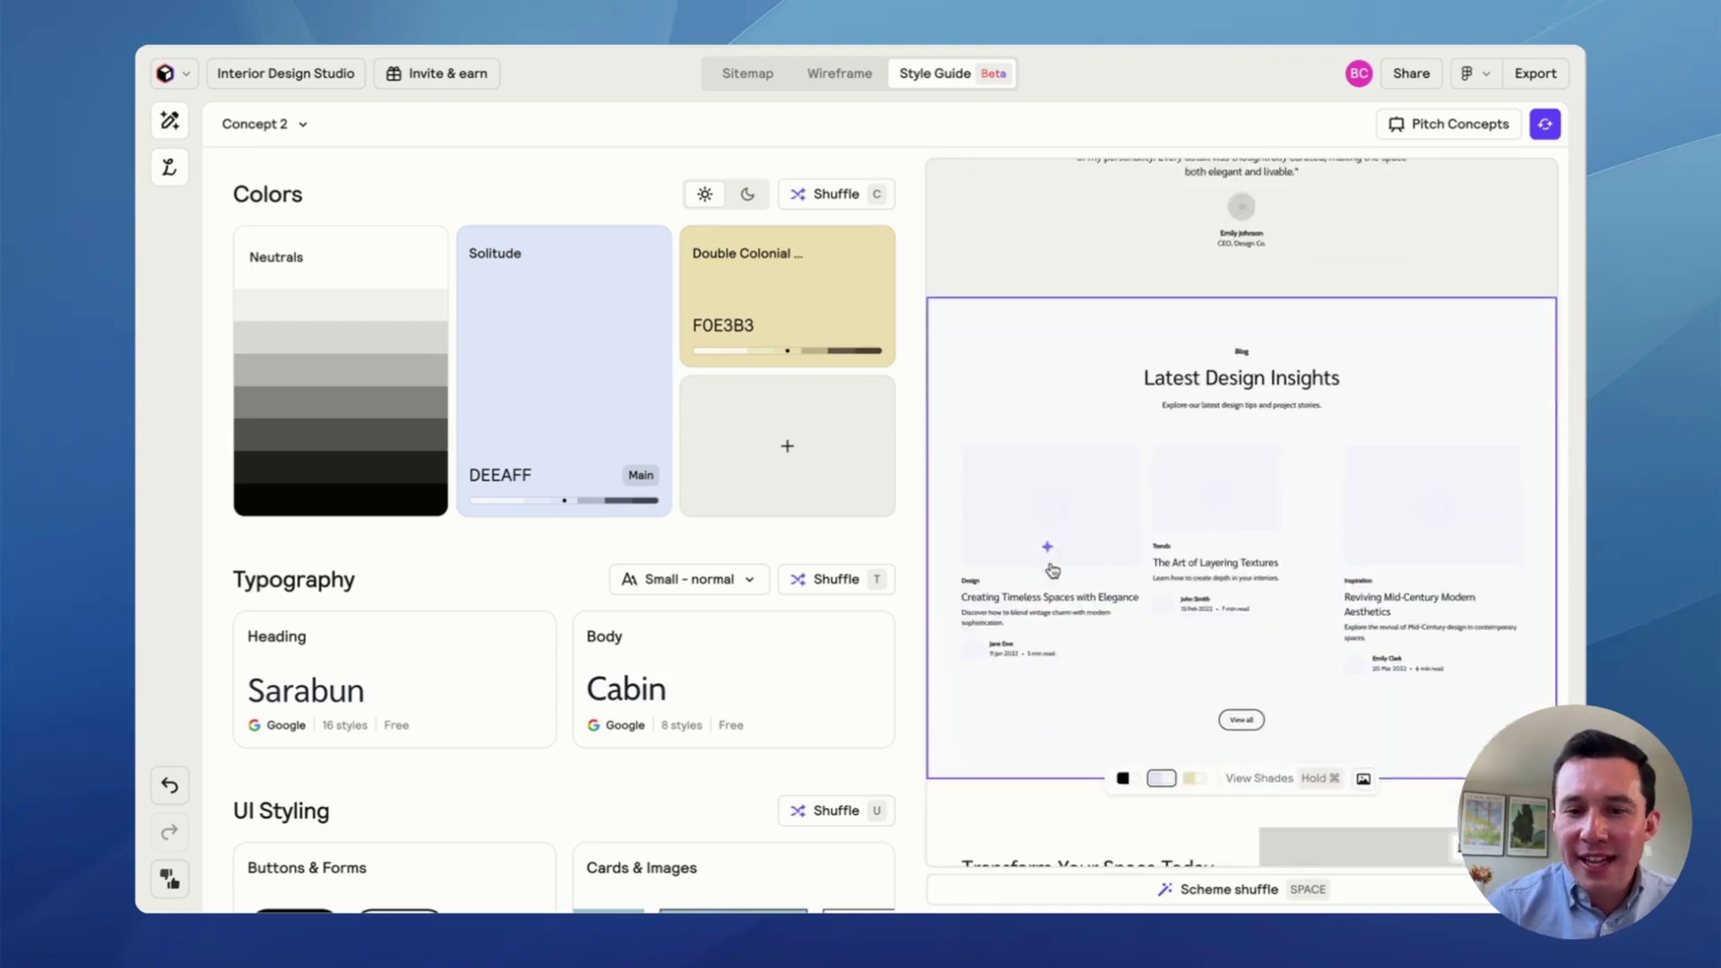
{"action": "left_click", "coordinate": [1564, 74]}
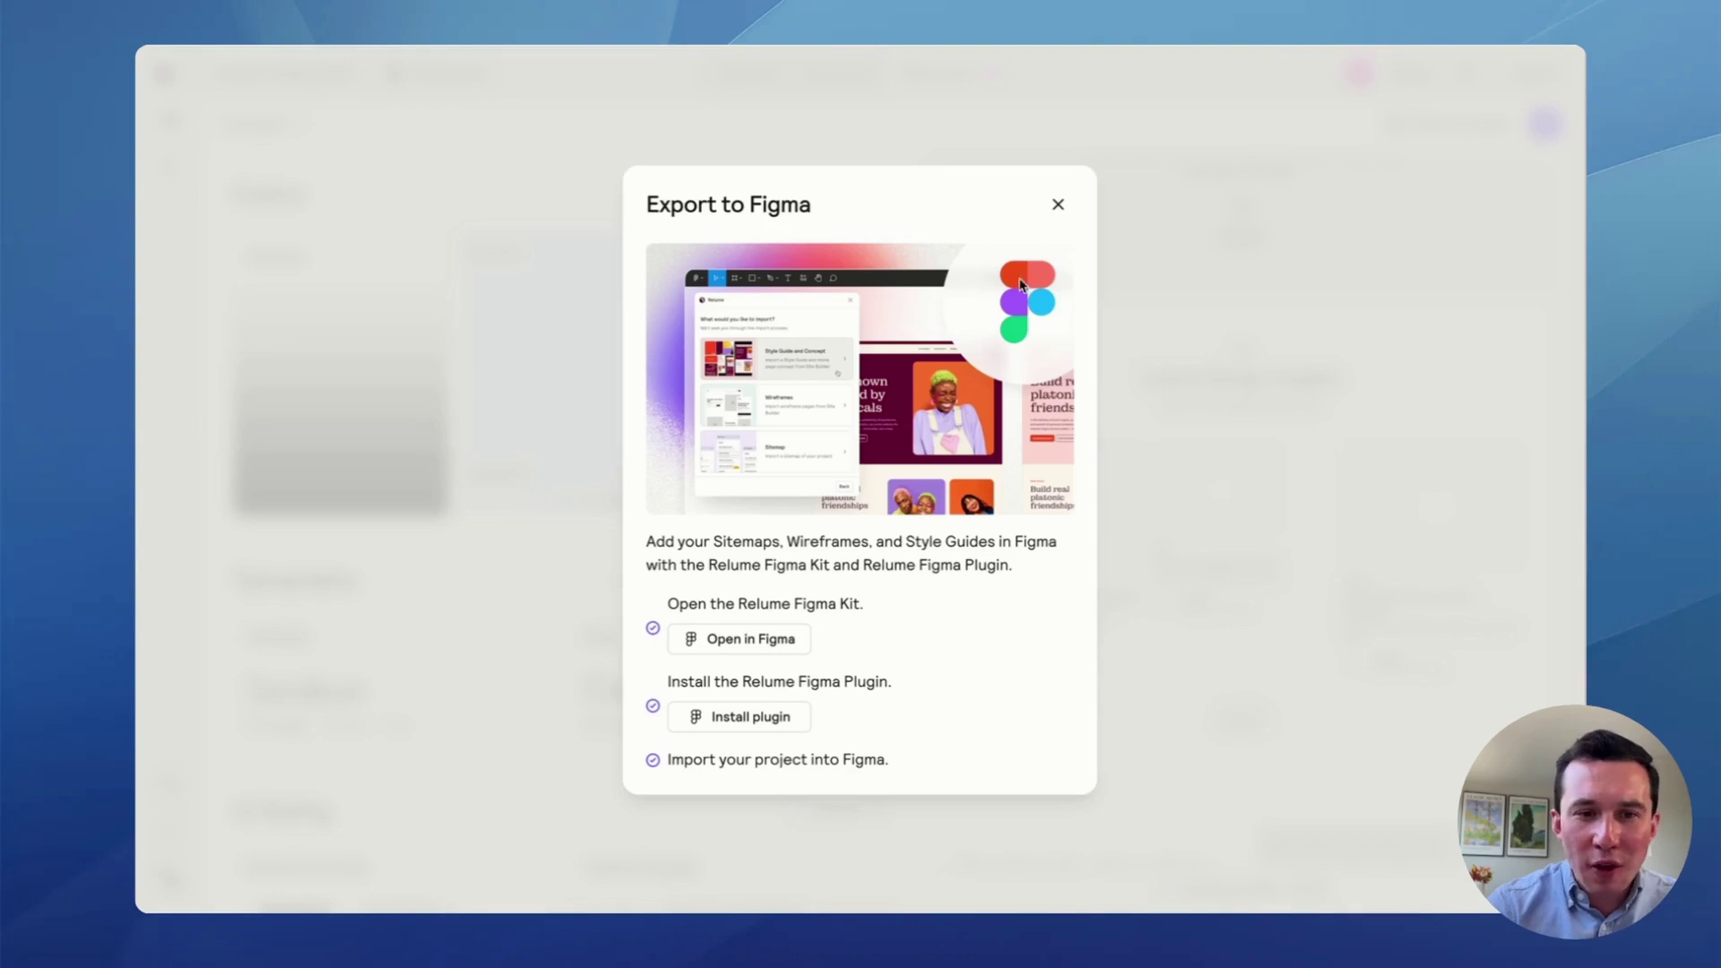
- Close the Figma export, check the wireframe, and preview the hero in F0E3B3 and DEEAFF
{"action": "left_click", "coordinate": [1057, 204]}
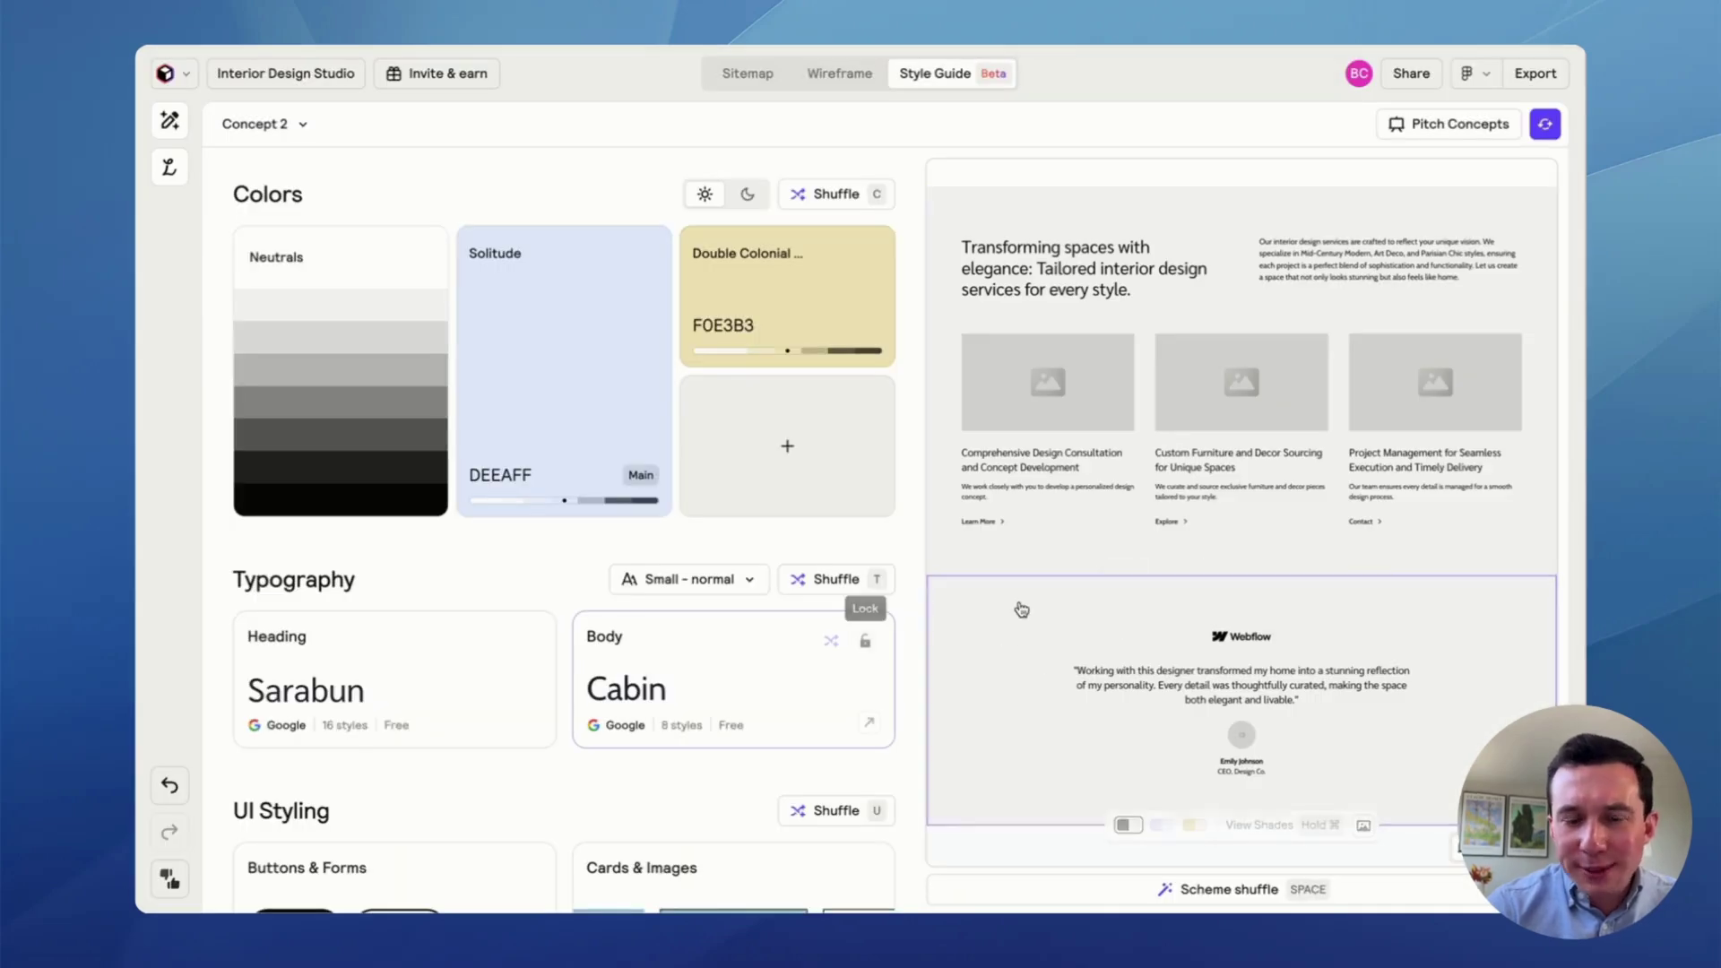
{"action": "scroll", "coordinate": [1022, 610], "scroll_direction": "up", "scroll_amount": 15}
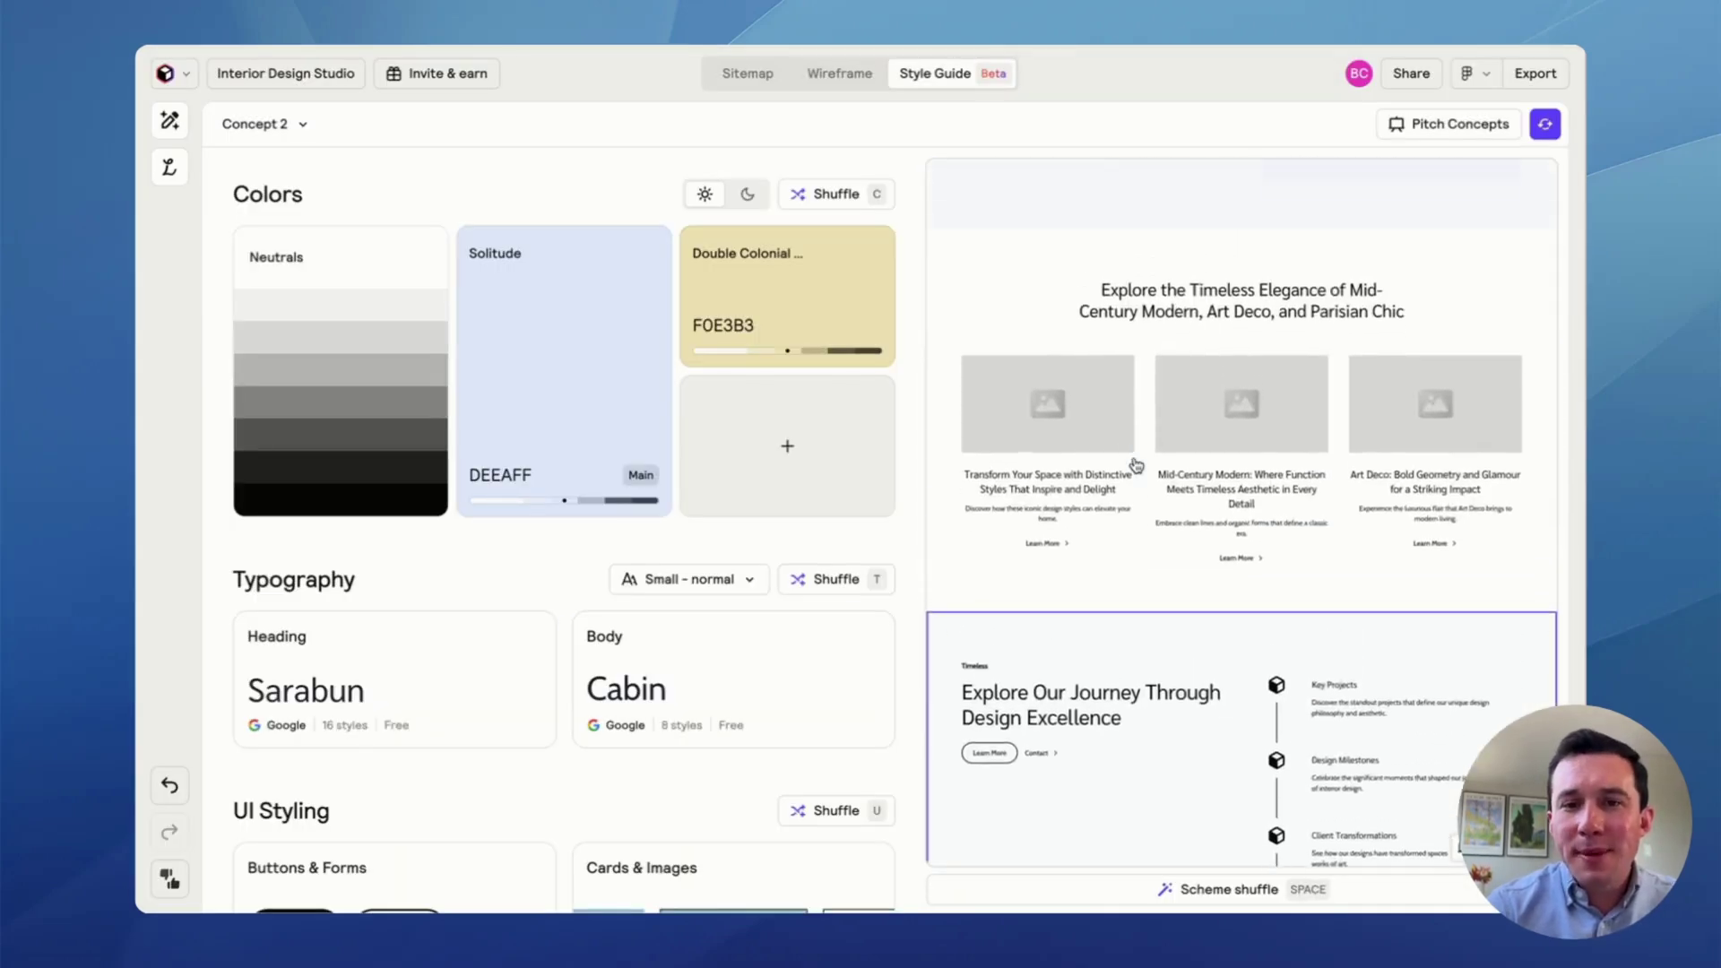
{"action": "scroll", "coordinate": [1137, 464], "scroll_direction": "up", "scroll_amount": 10}
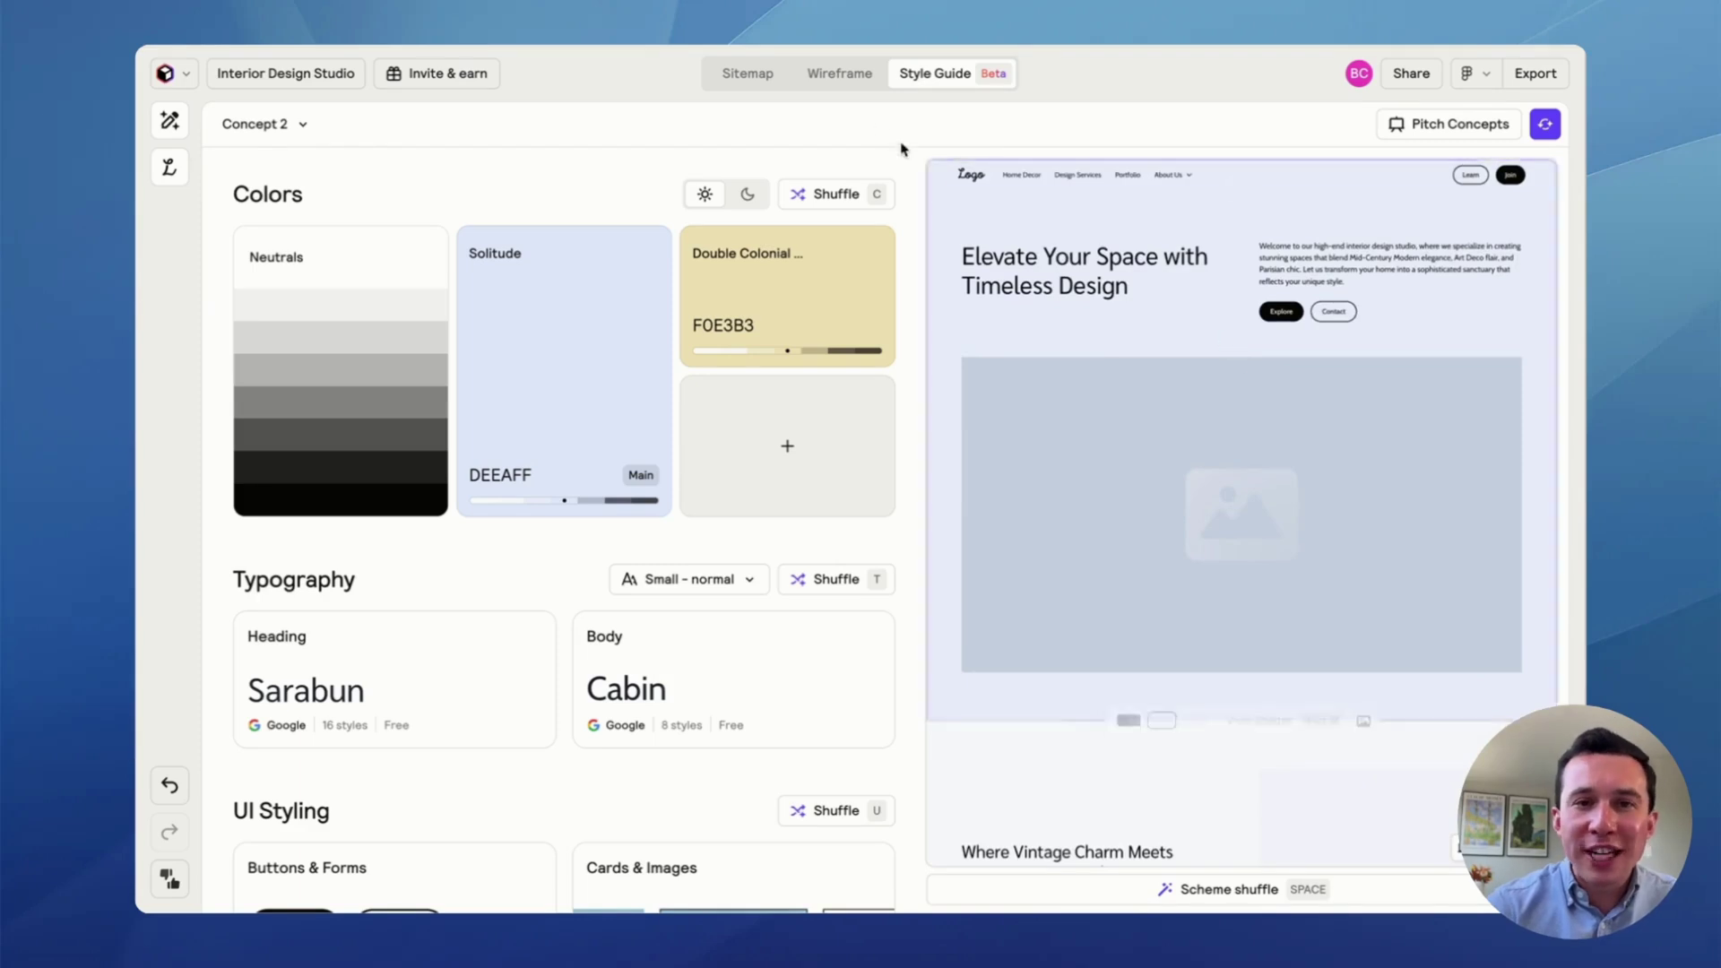
{"action": "left_click", "coordinate": [845, 79]}
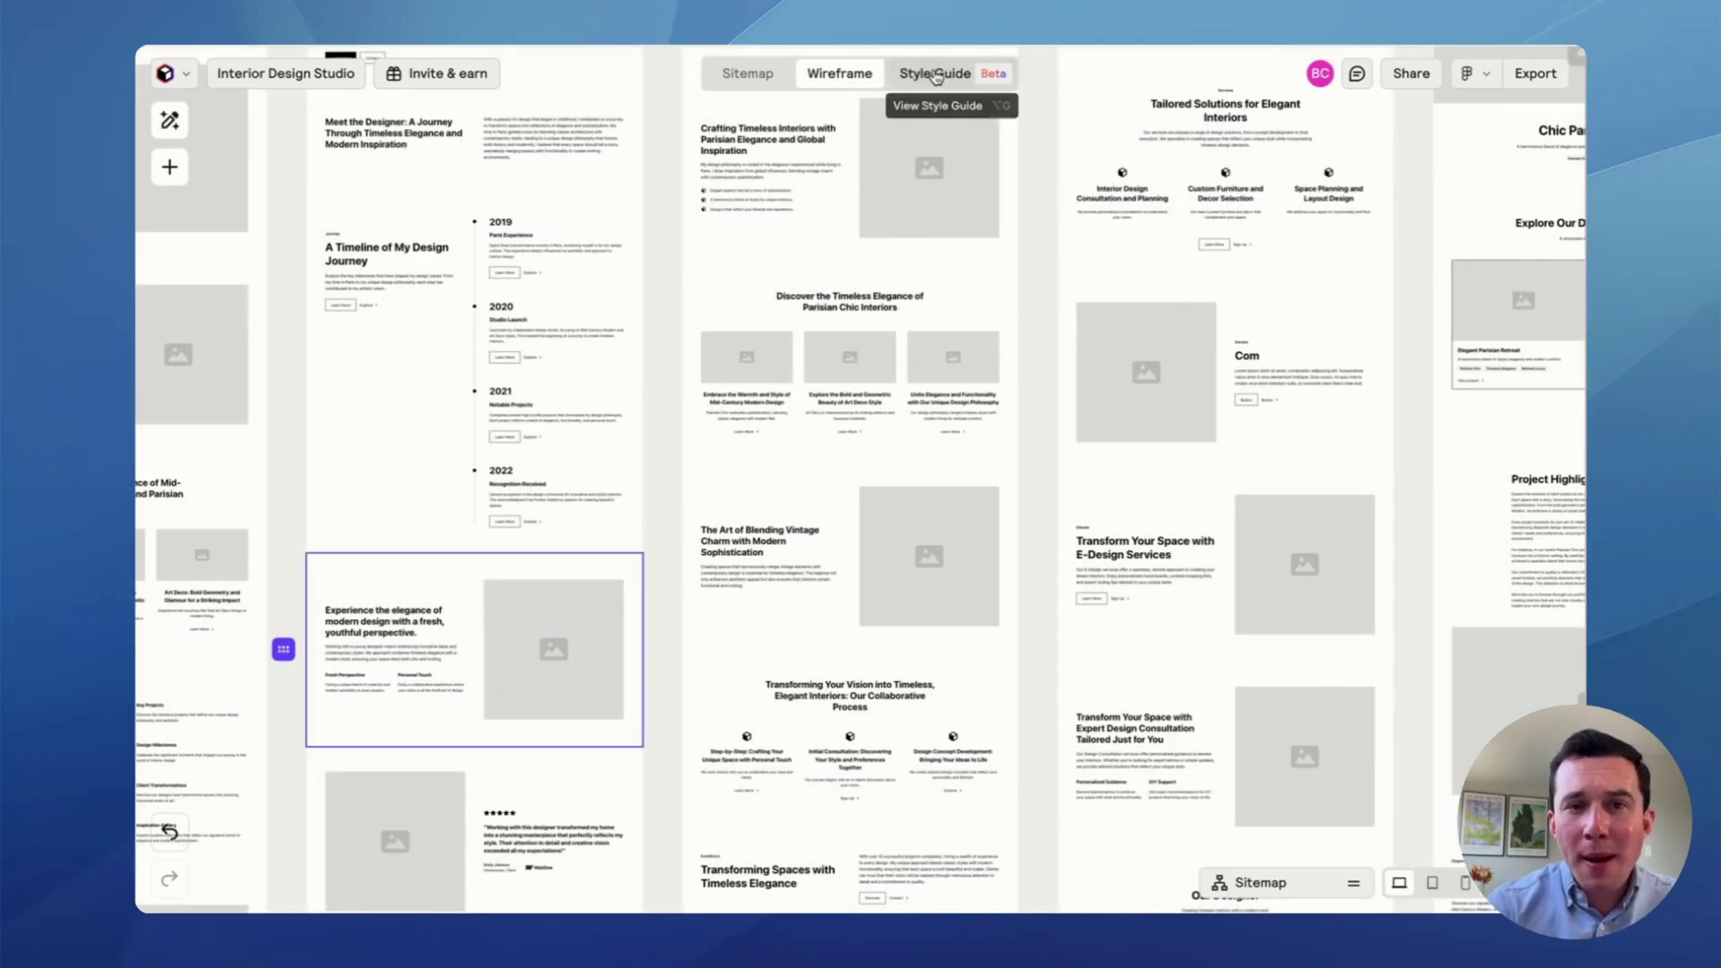
{"action": "left_click", "coordinate": [935, 76]}
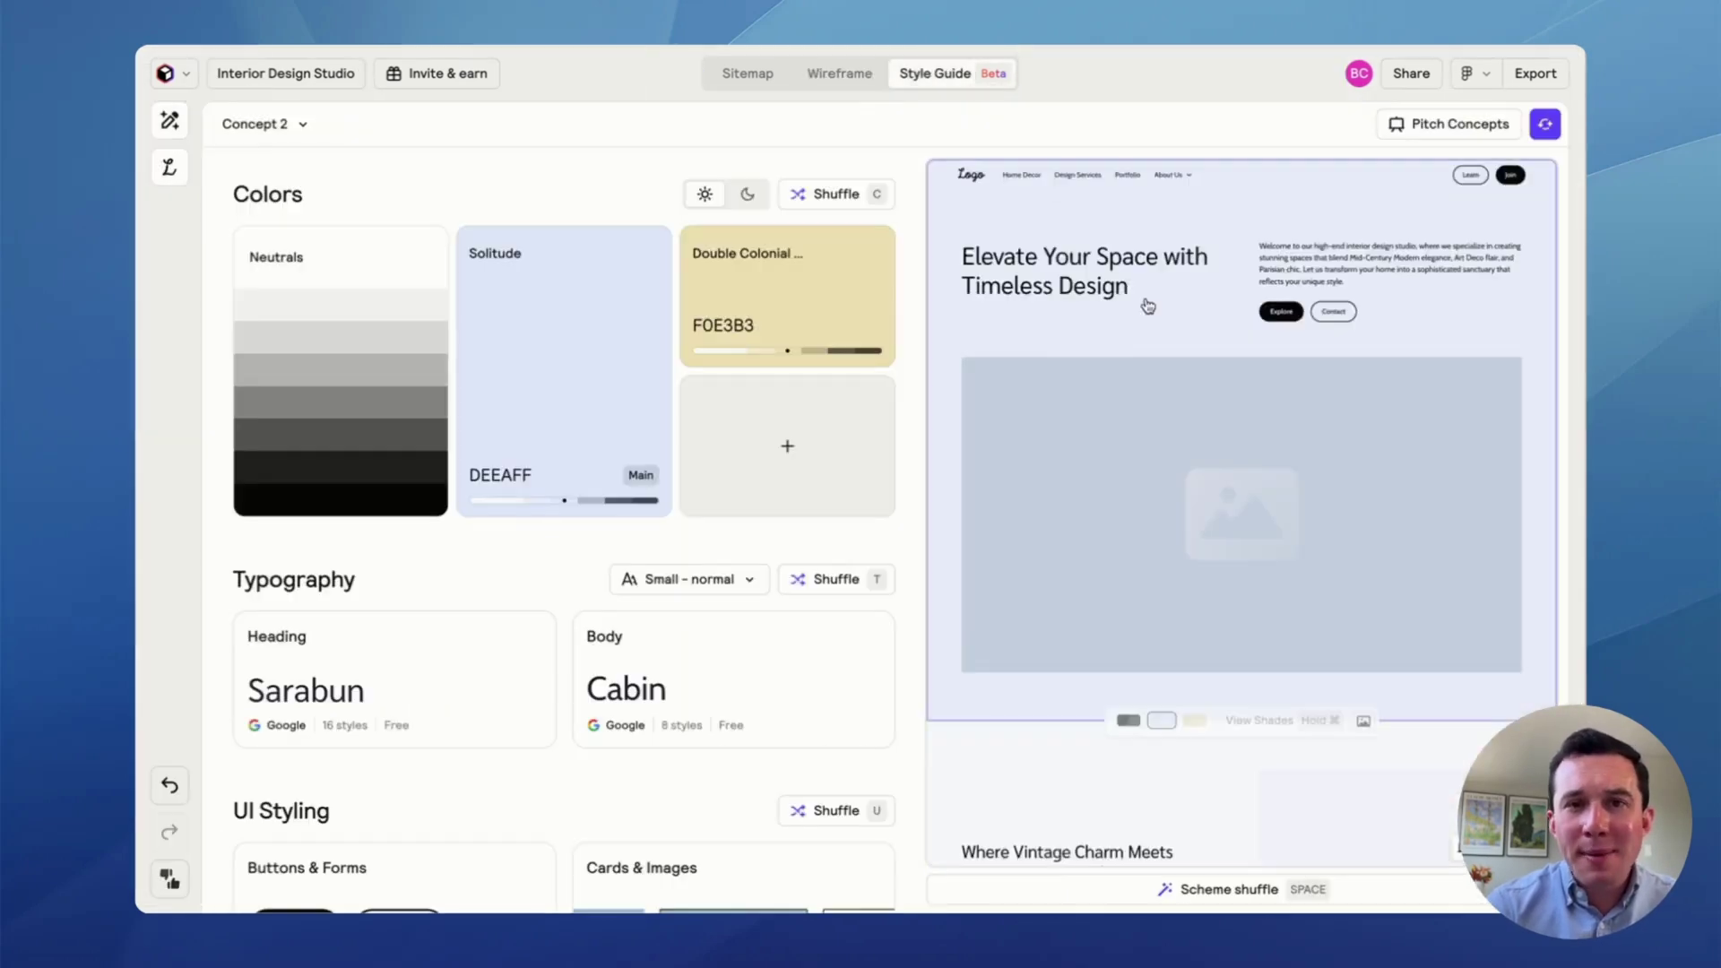
{"action": "left_click", "coordinate": [1047, 411]}
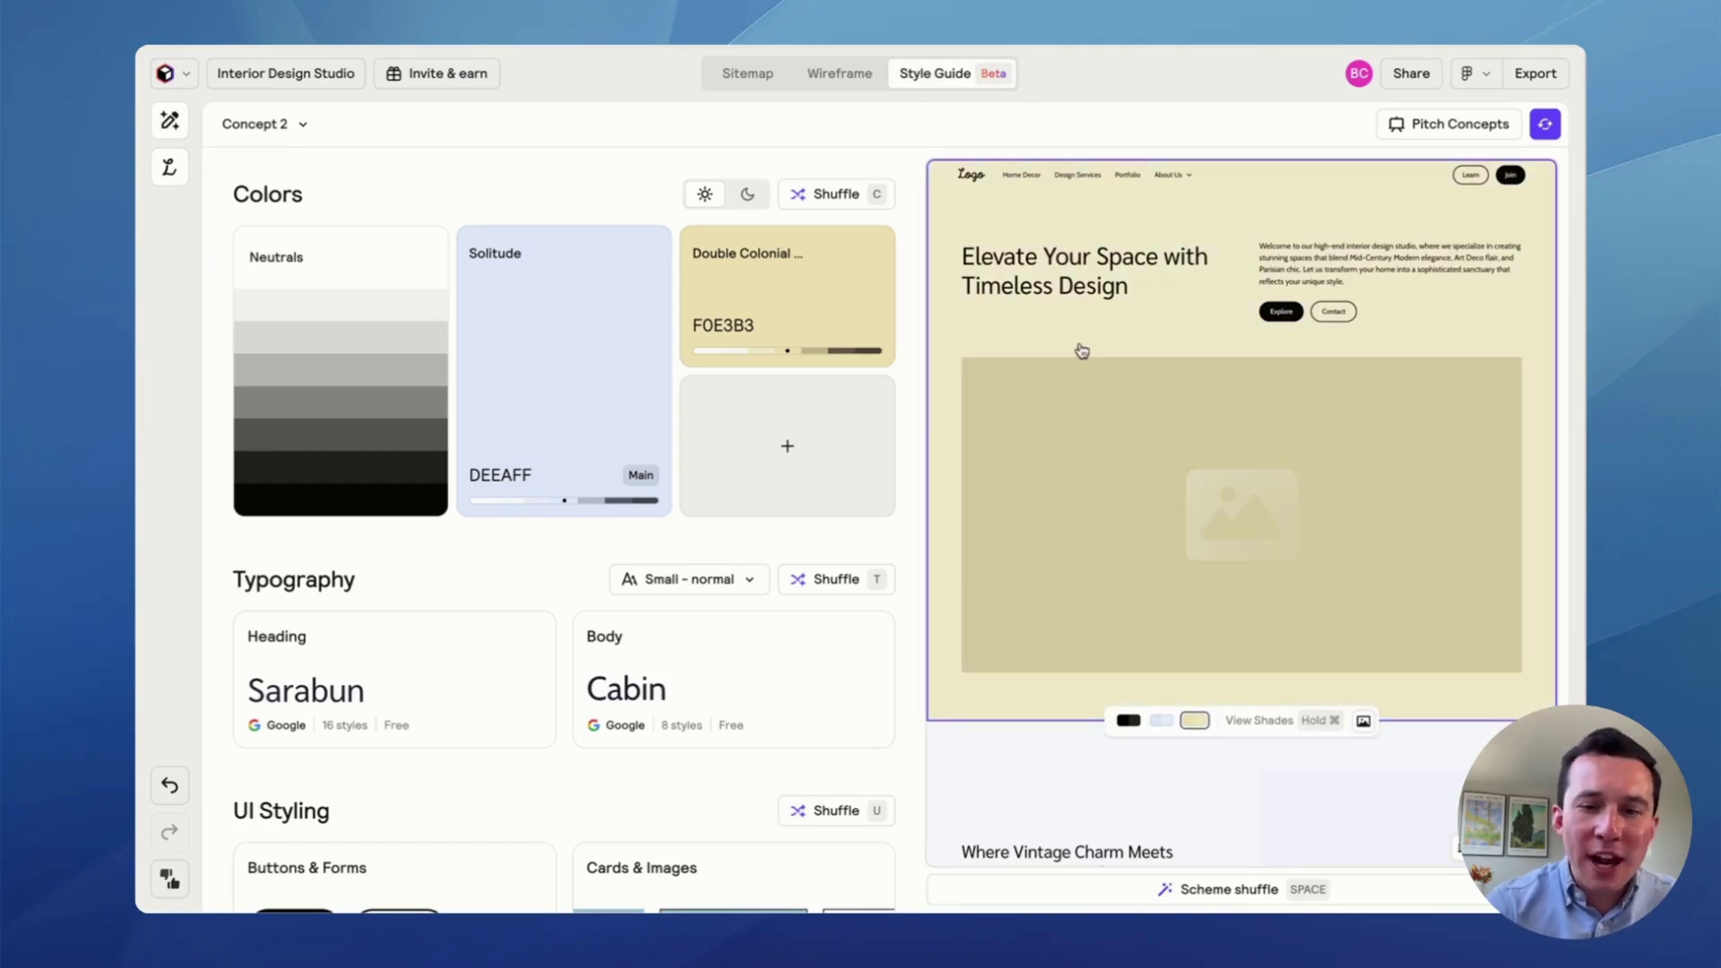
{"action": "left_click", "coordinate": [1163, 722]}
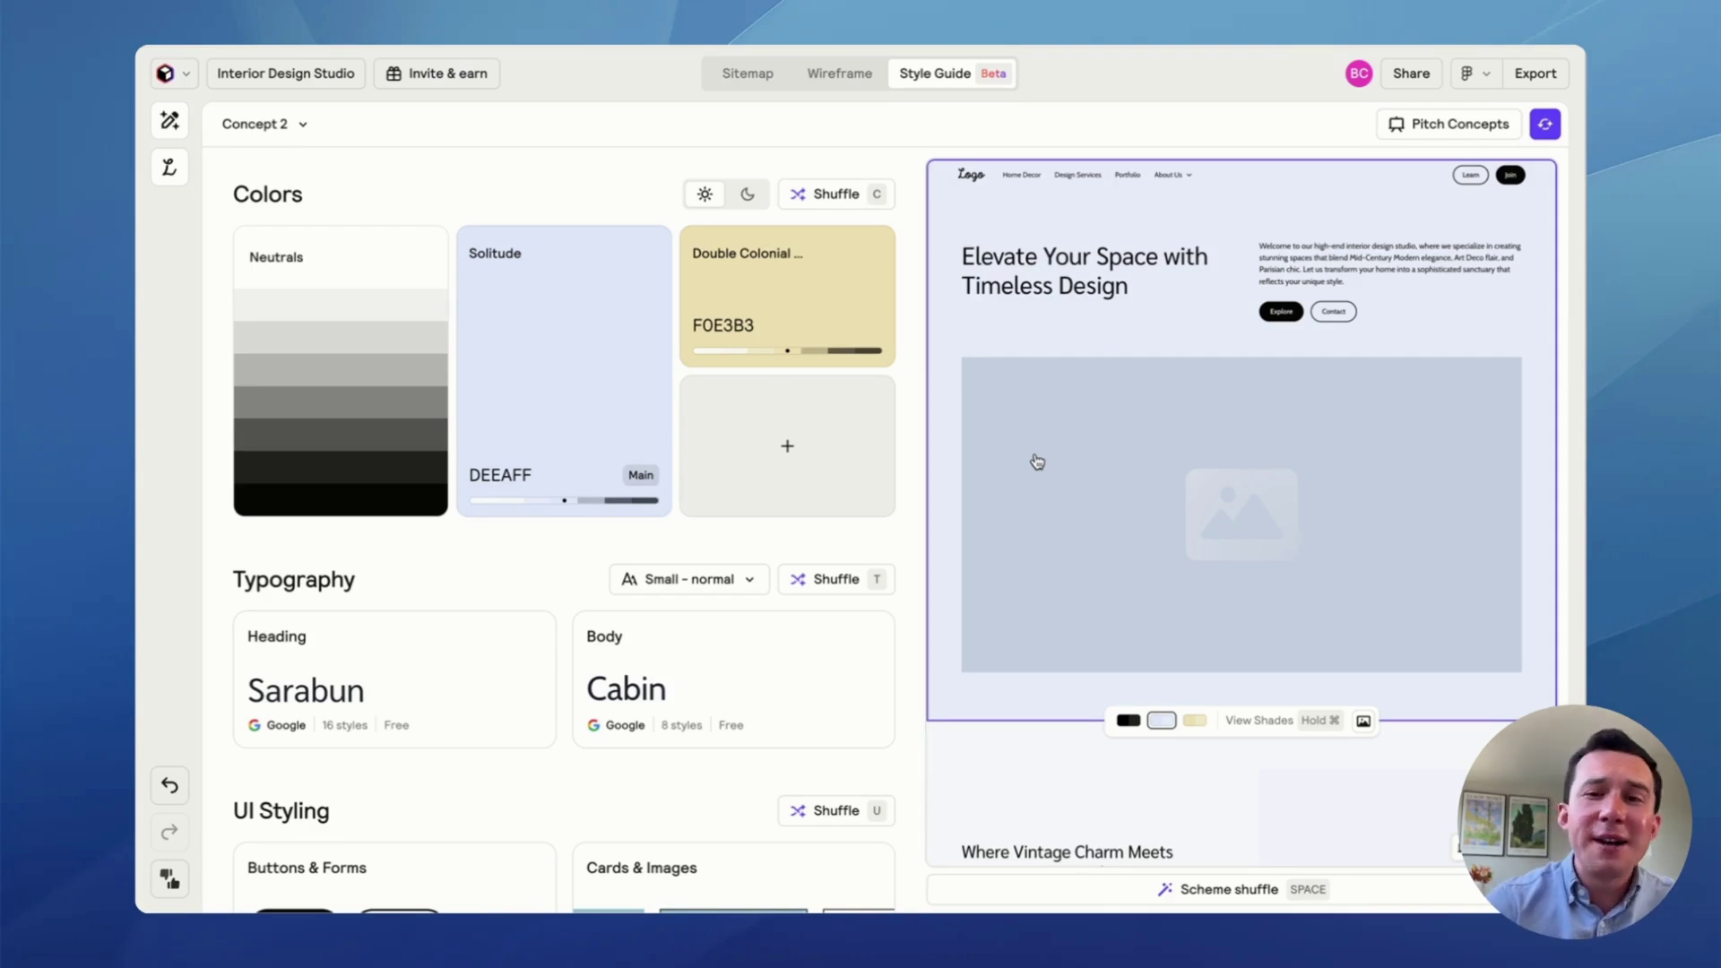
- Open Pitch Concepts comparing Concepts 1–3 and copy its share link
{"action": "left_click", "coordinate": [1461, 125]}
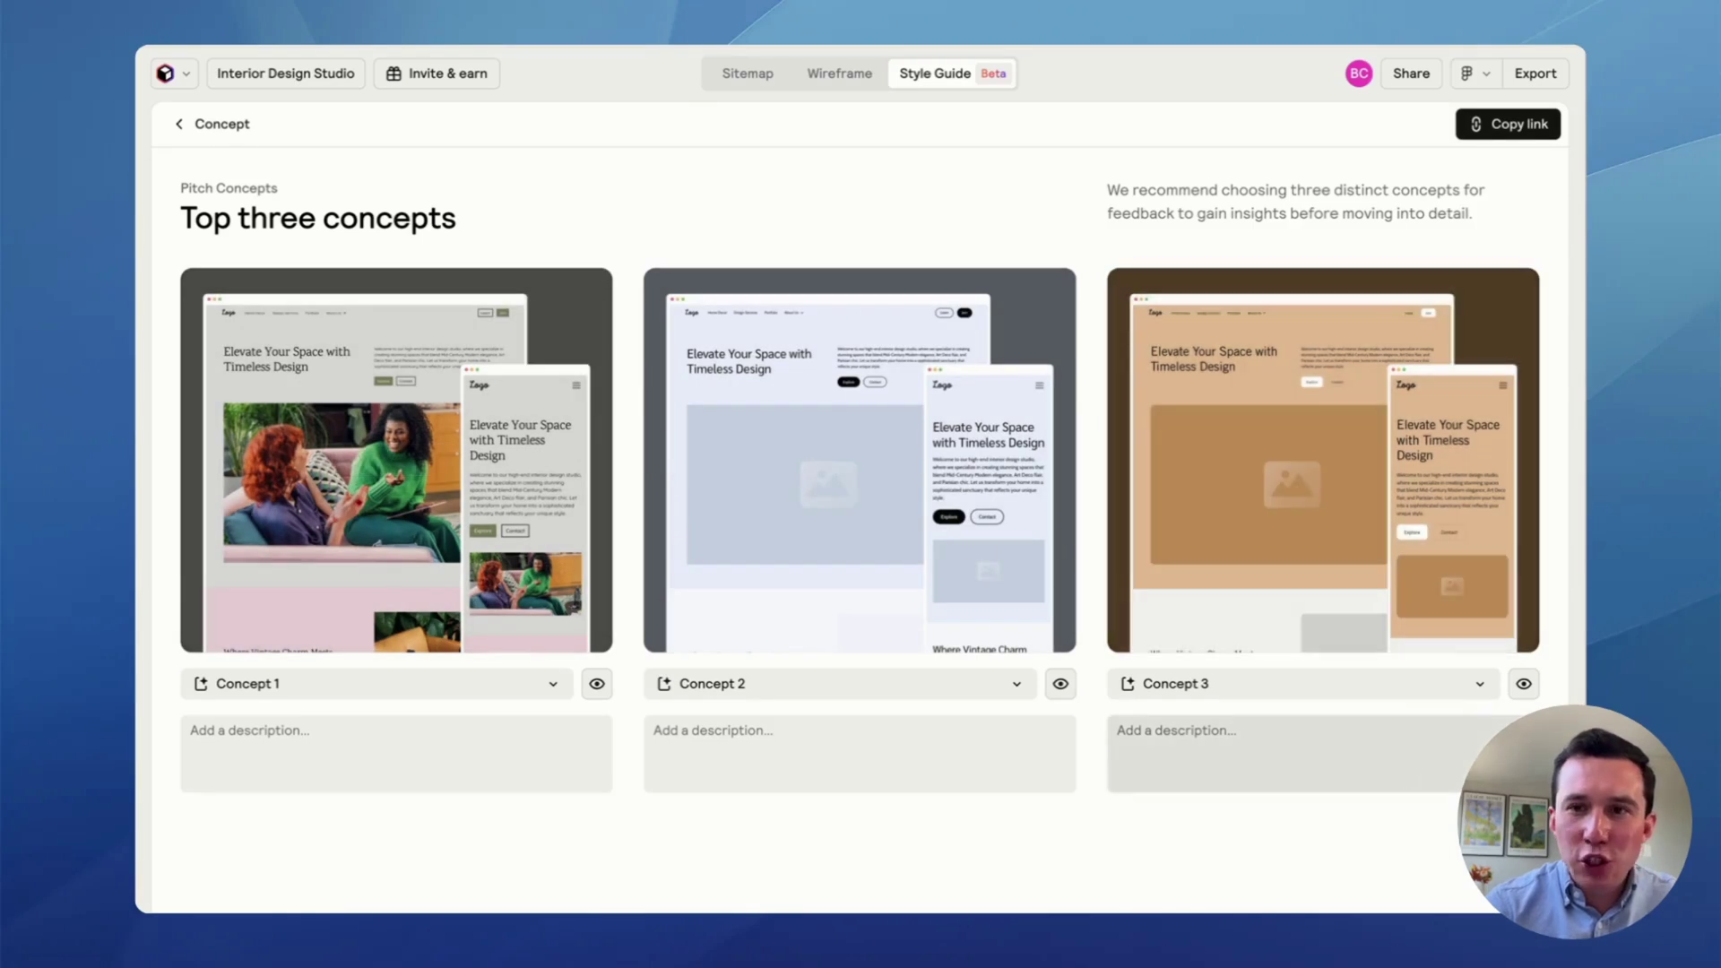
{"action": "left_click", "coordinate": [1533, 136]}
{"action": "key", "text": "super+l"}
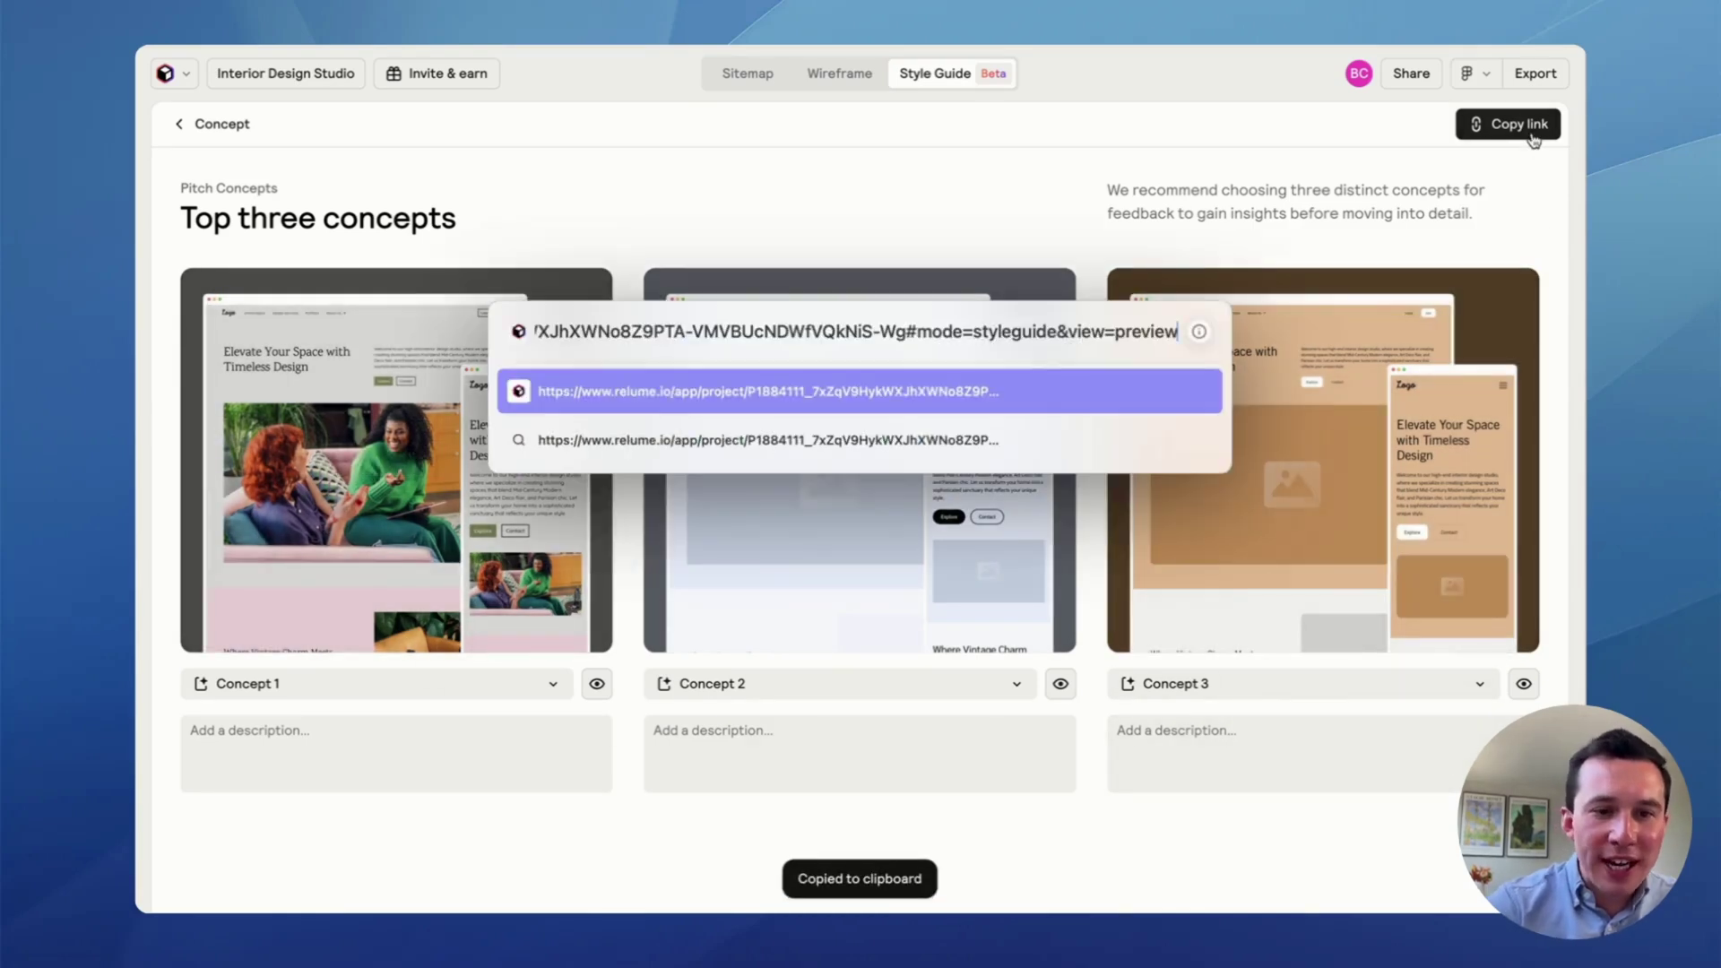
{"action": "key", "text": "Escape"}
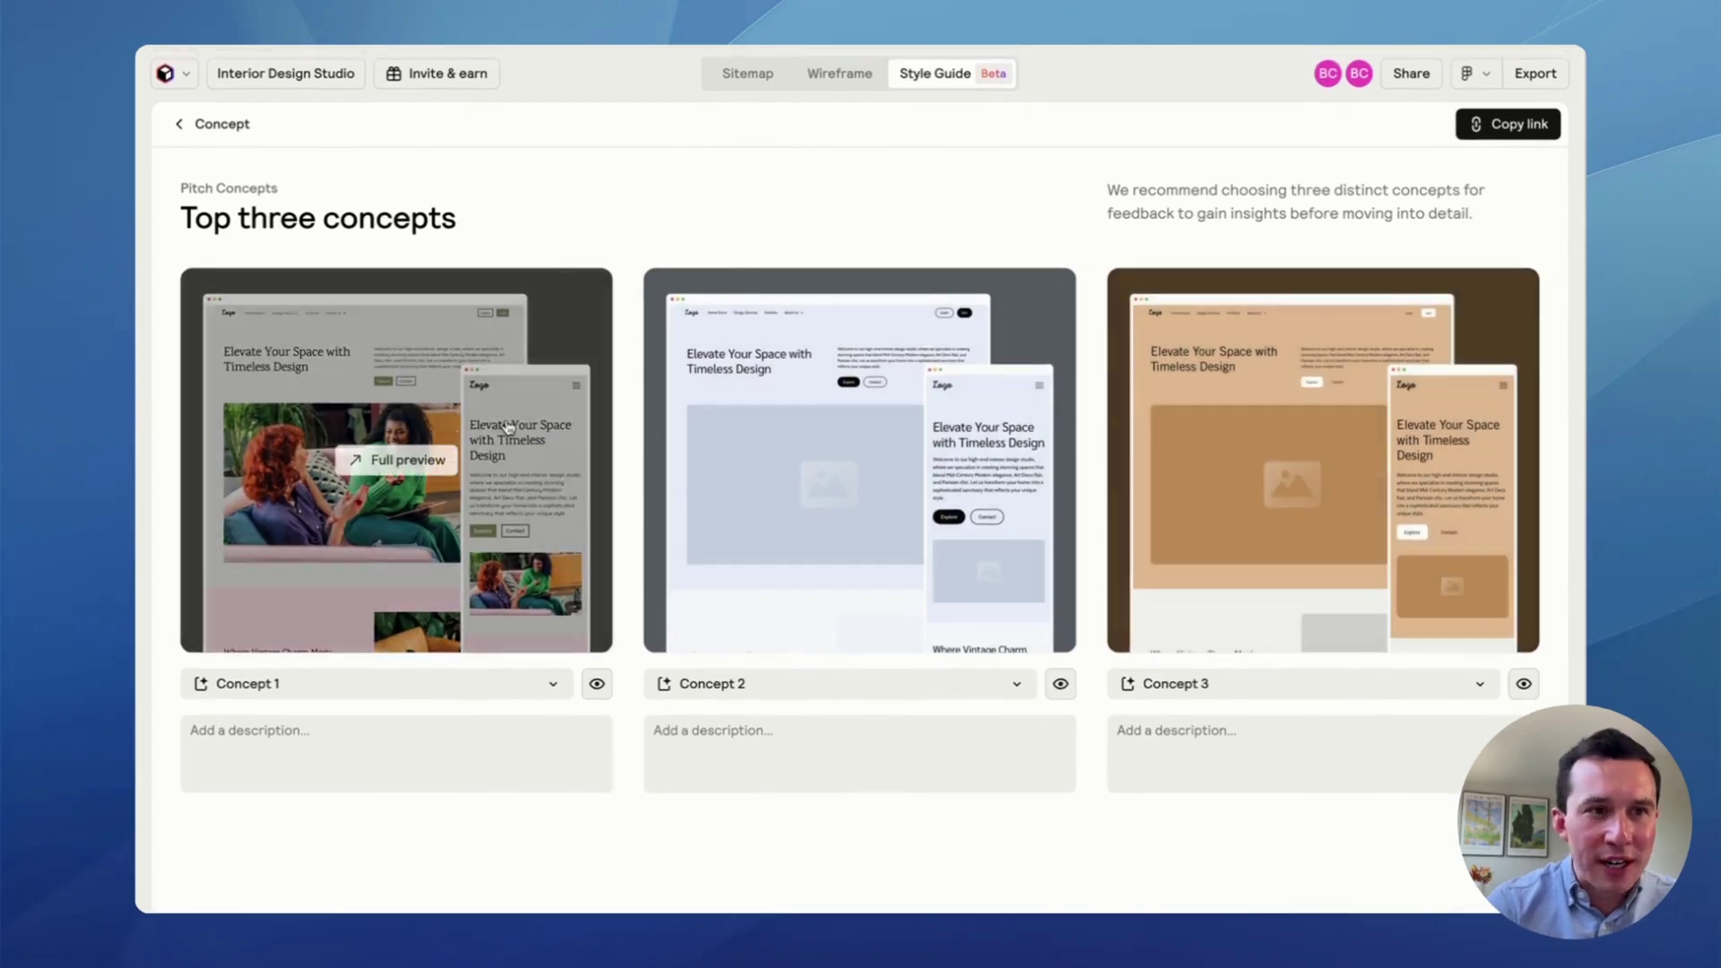
{"action": "left_click", "coordinate": [420, 464]}
{"action": "scroll", "coordinate": [877, 383], "scroll_direction": "down", "scroll_amount": 3}
{"action": "scroll", "coordinate": [877, 383], "scroll_direction": "down", "scroll_amount": 20}
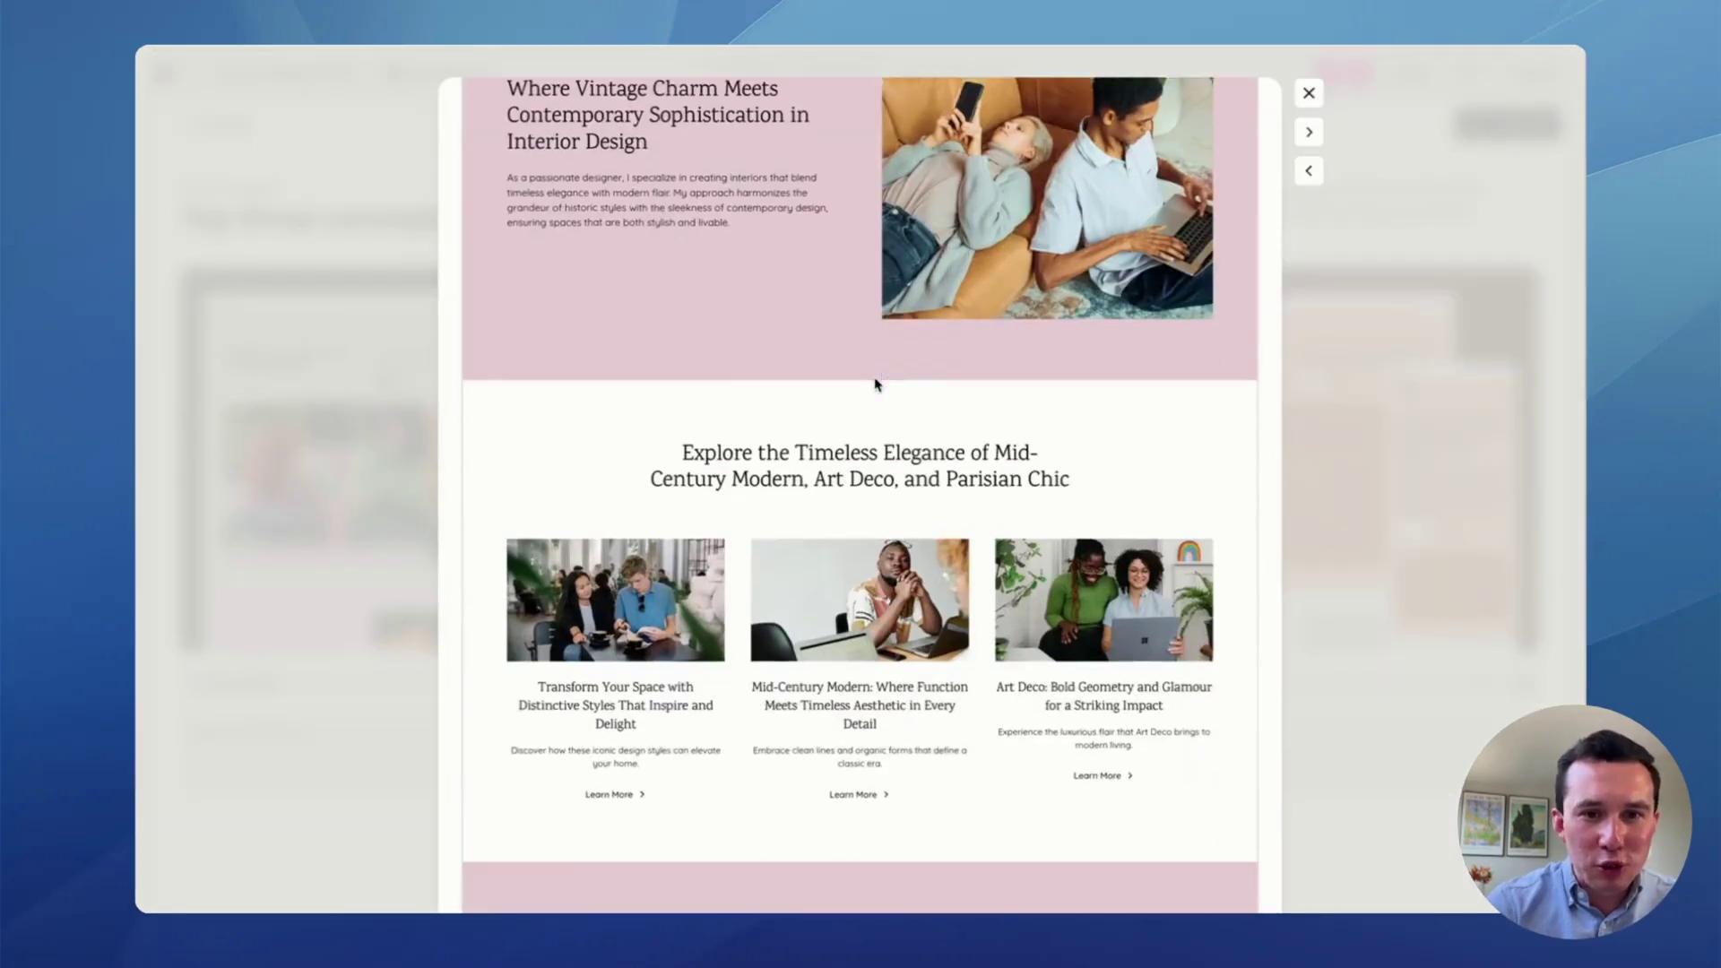
{"action": "scroll", "coordinate": [877, 383], "scroll_direction": "down", "scroll_amount": 10}
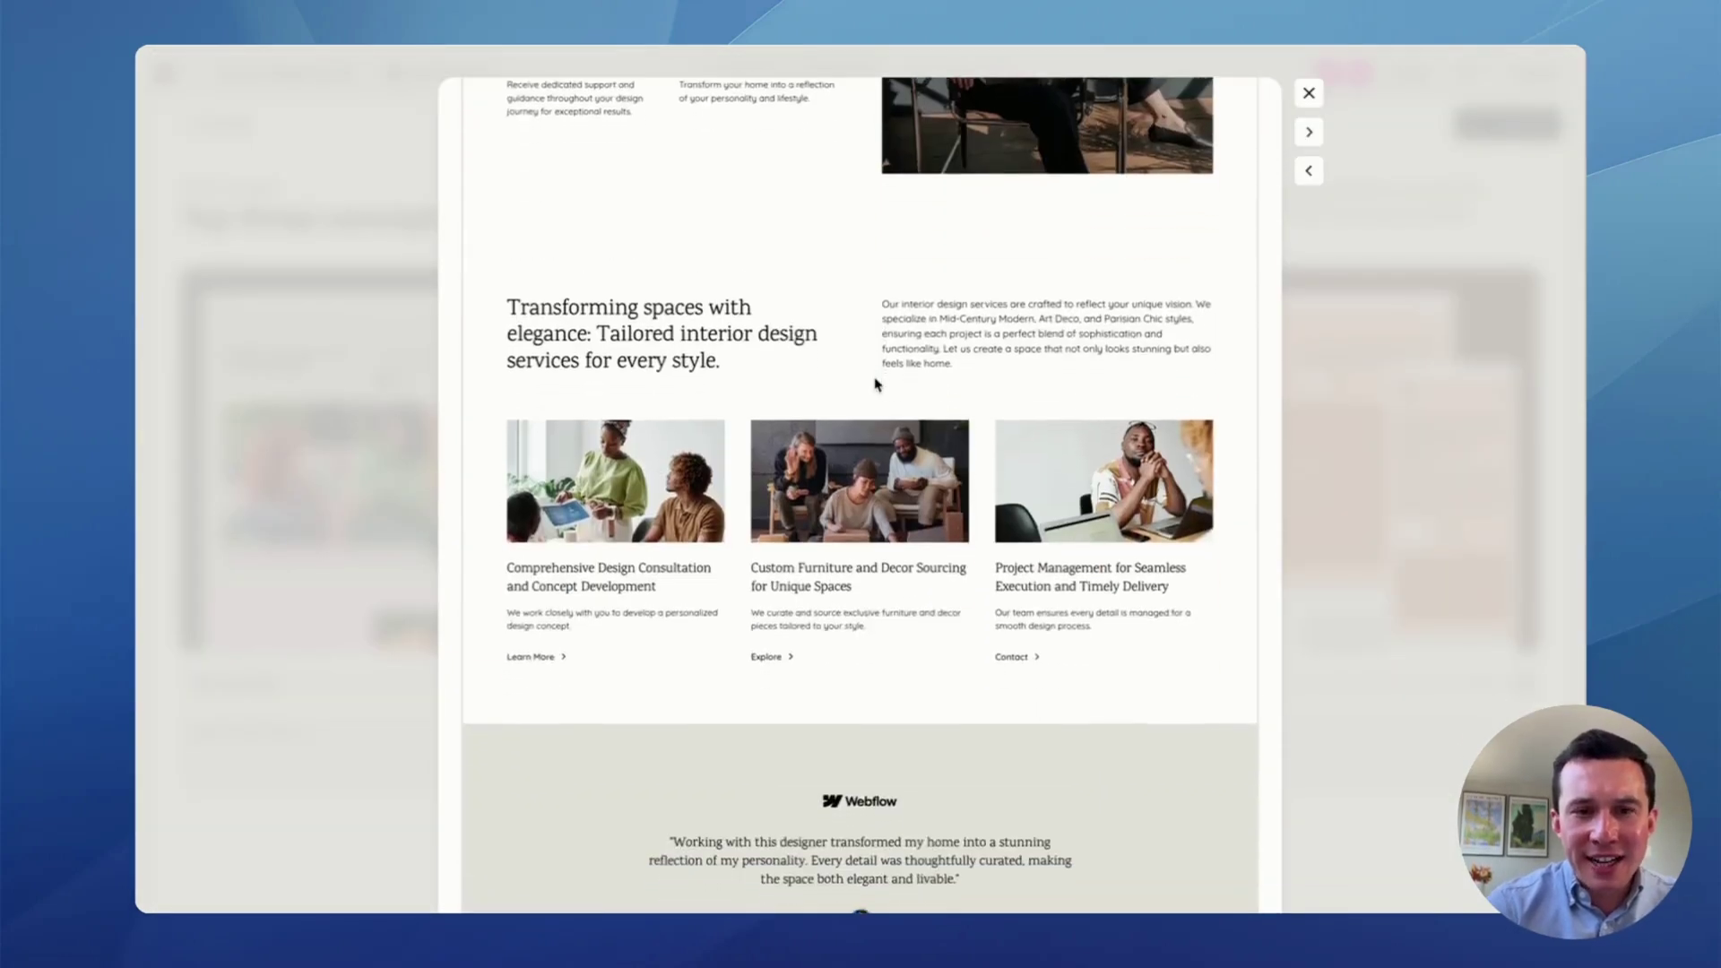
{"action": "scroll", "coordinate": [876, 383], "scroll_direction": "down", "scroll_amount": 6}
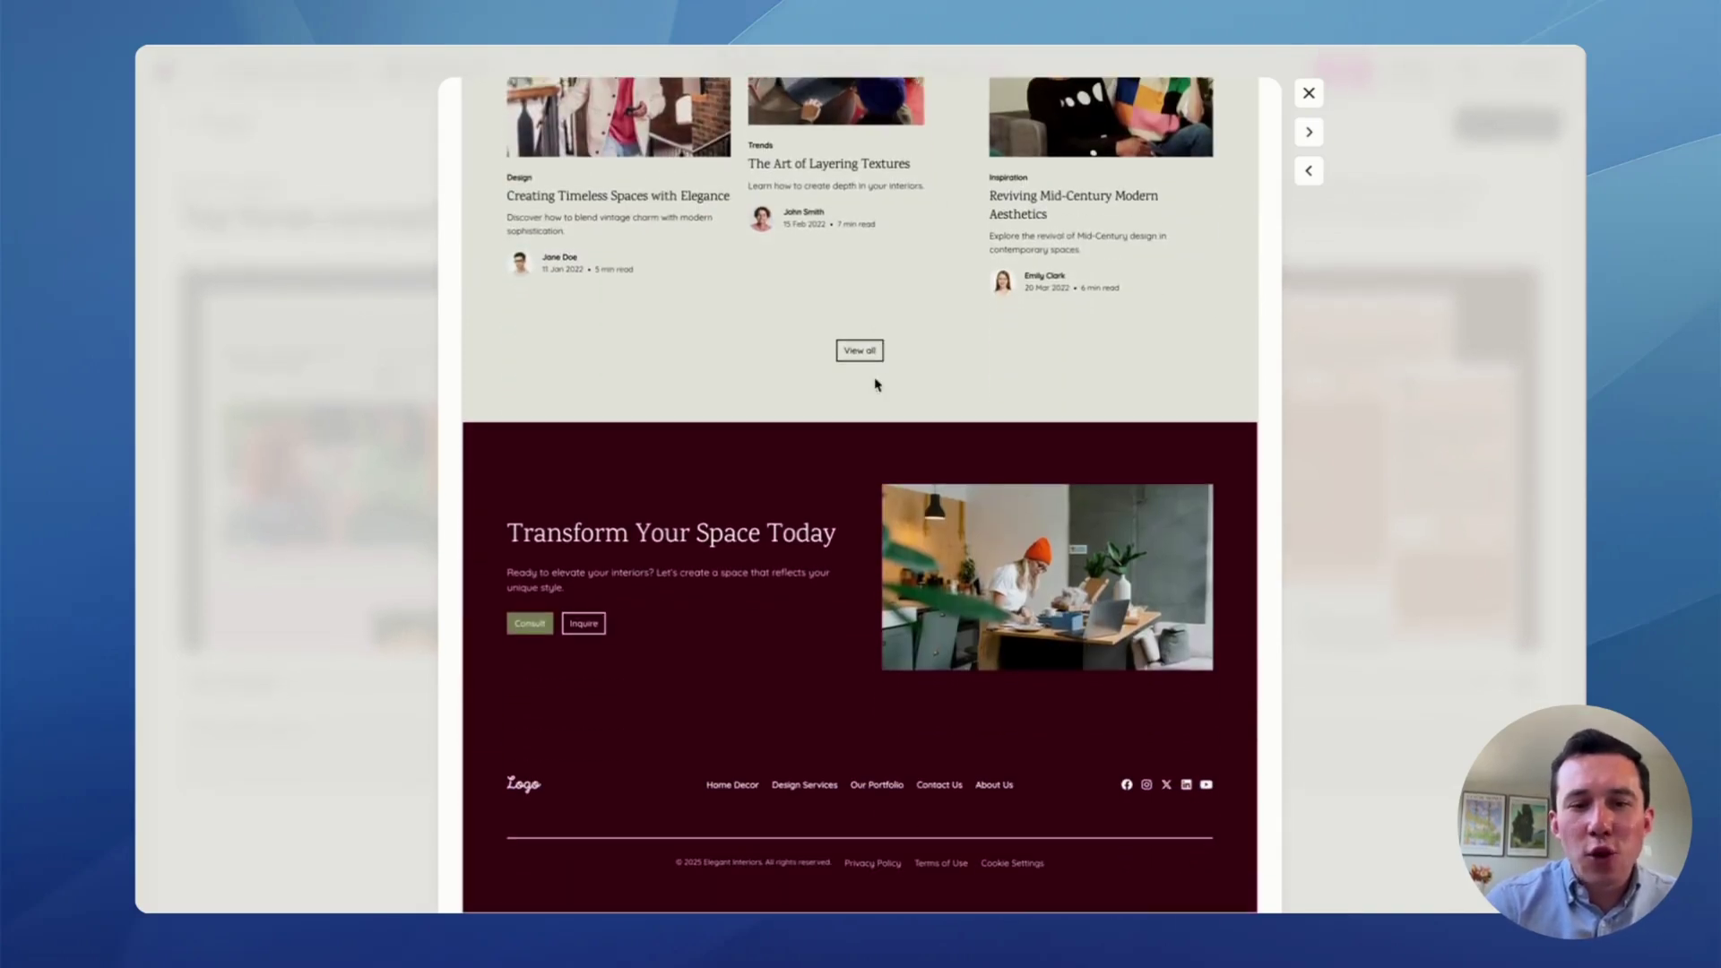
{"action": "scroll", "coordinate": [877, 384], "scroll_direction": "up", "scroll_amount": 15}
{"action": "scroll", "coordinate": [877, 384], "scroll_direction": "up", "scroll_amount": 5}
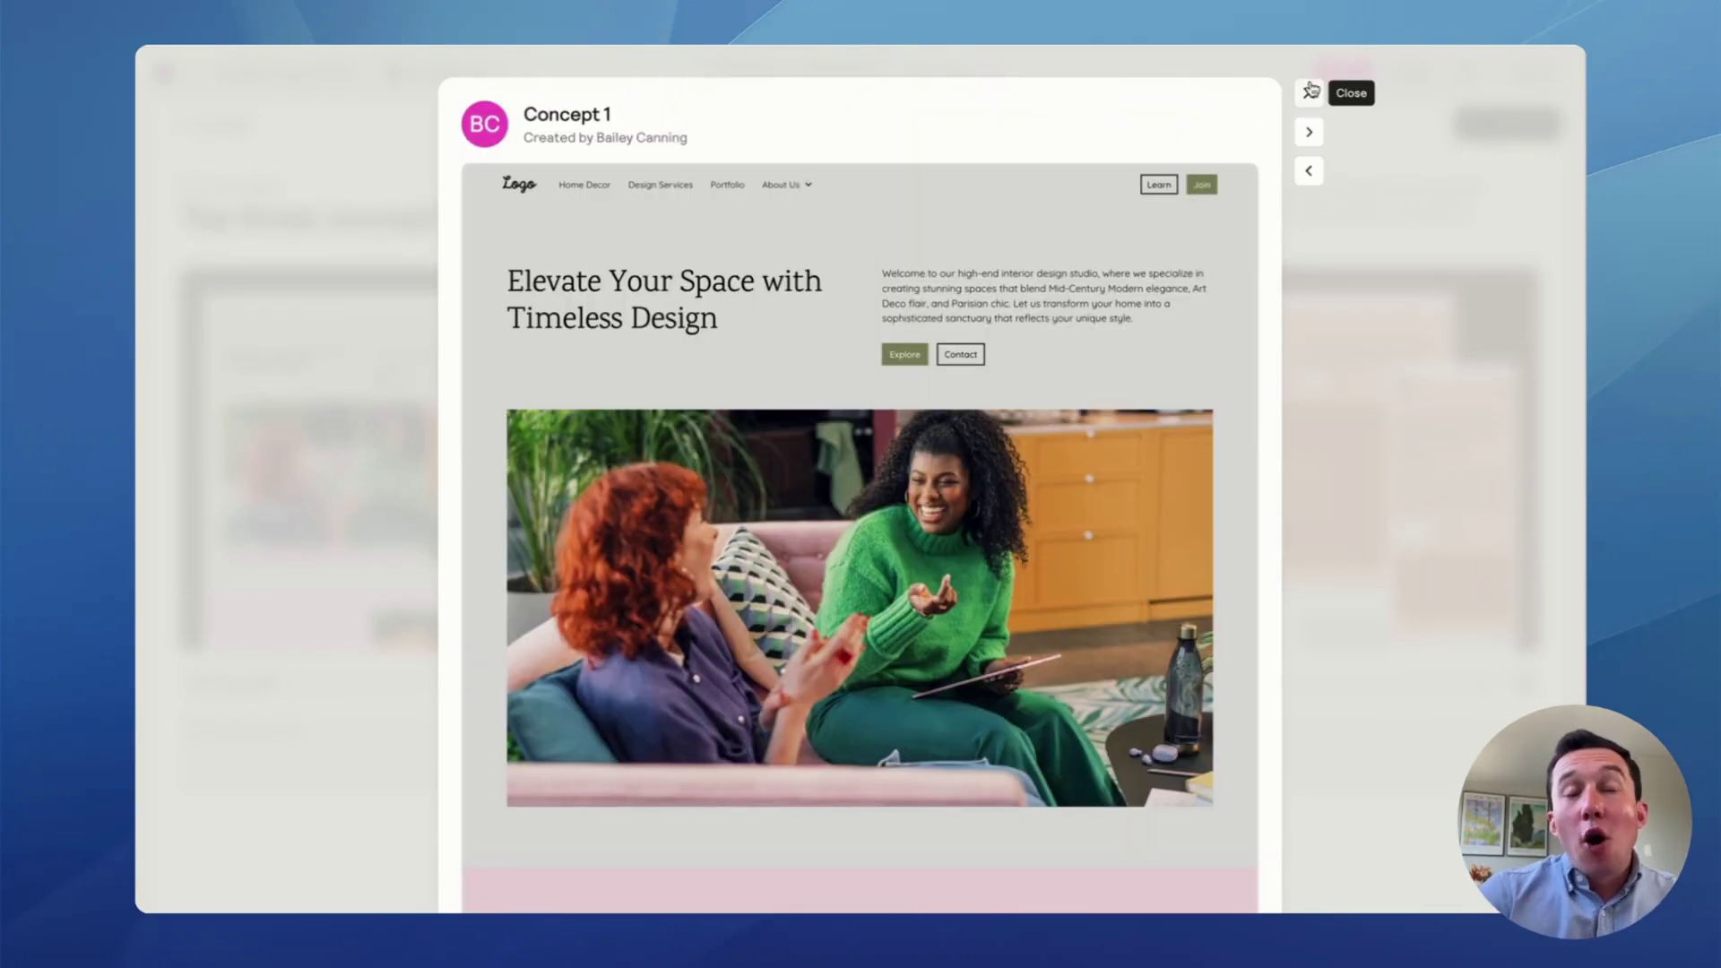
{"action": "left_click", "coordinate": [1310, 90]}
{"action": "mouse_move", "coordinate": [856, 394]}
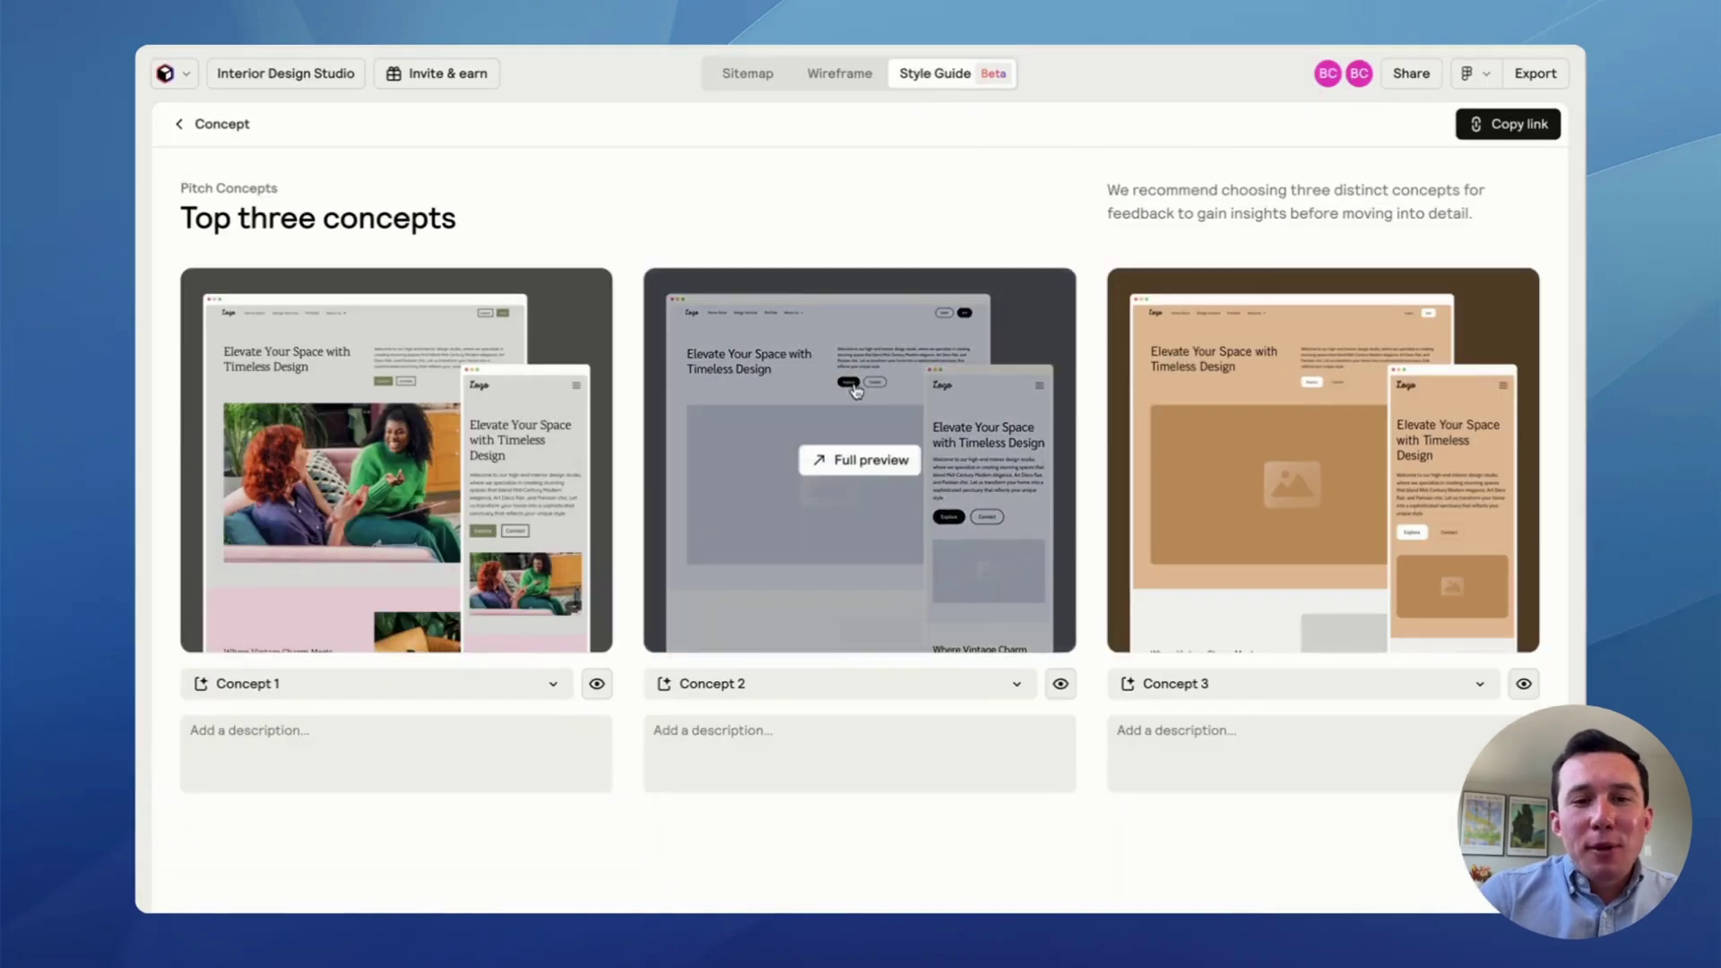
{"action": "left_click", "coordinate": [865, 462]}
{"action": "scroll", "coordinate": [923, 469], "scroll_direction": "down", "scroll_amount": 10}
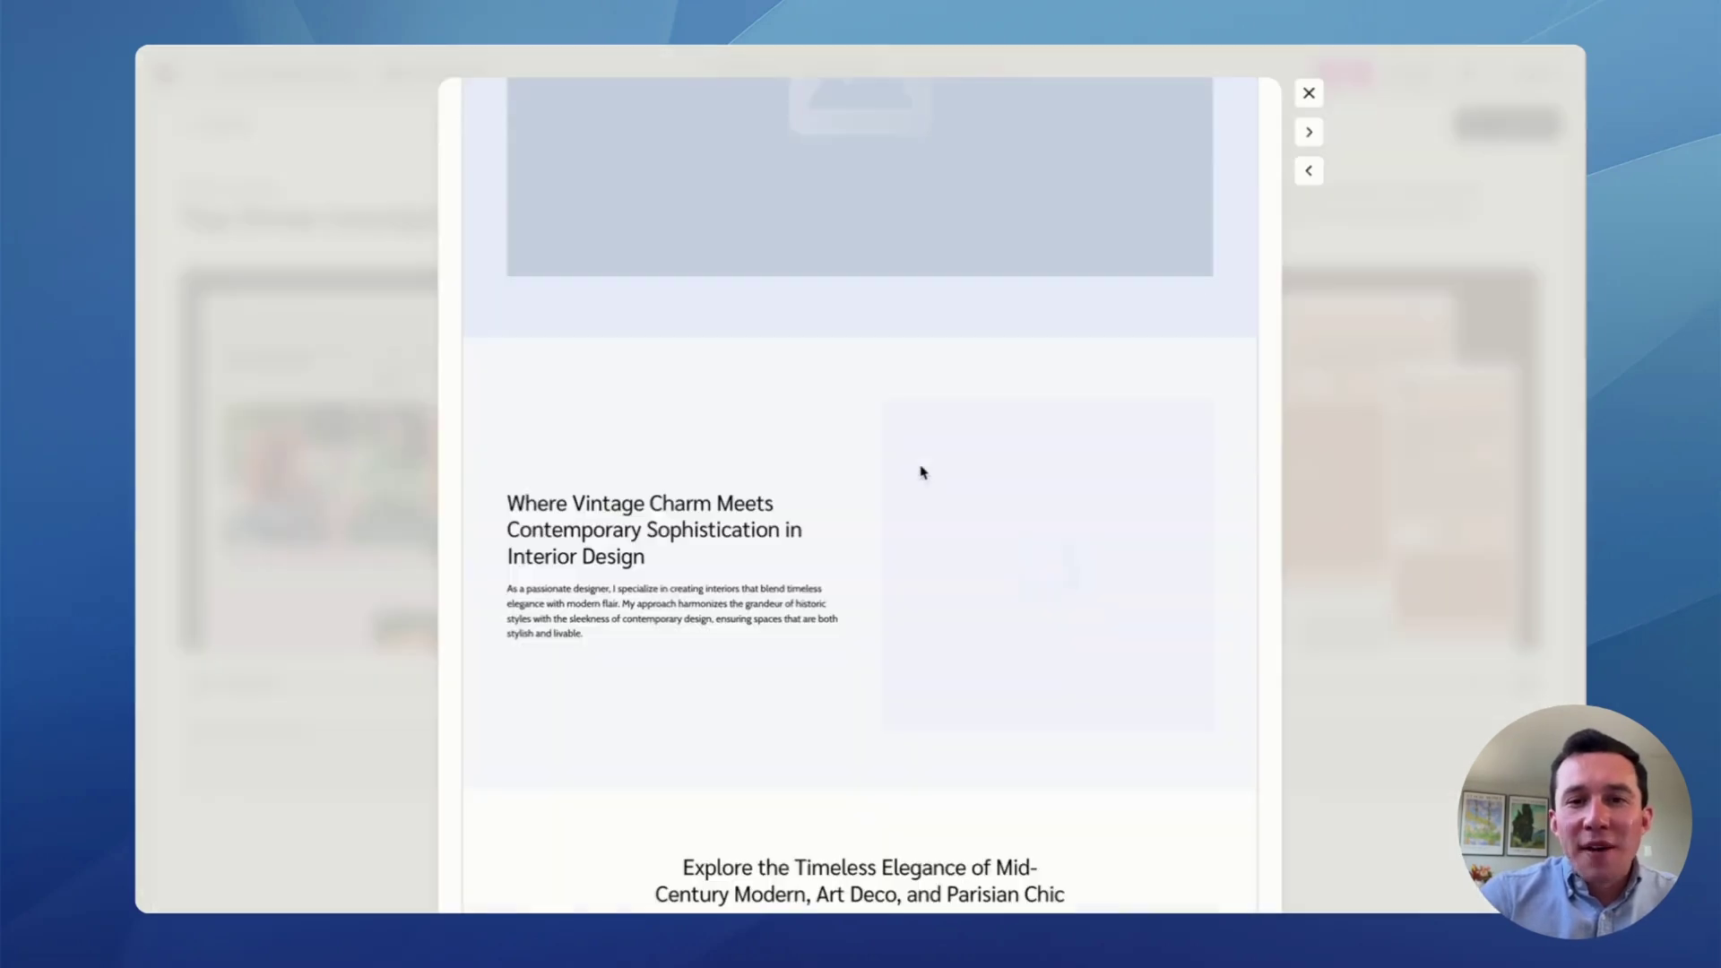
{"action": "scroll", "coordinate": [922, 471], "scroll_direction": "down", "scroll_amount": 15}
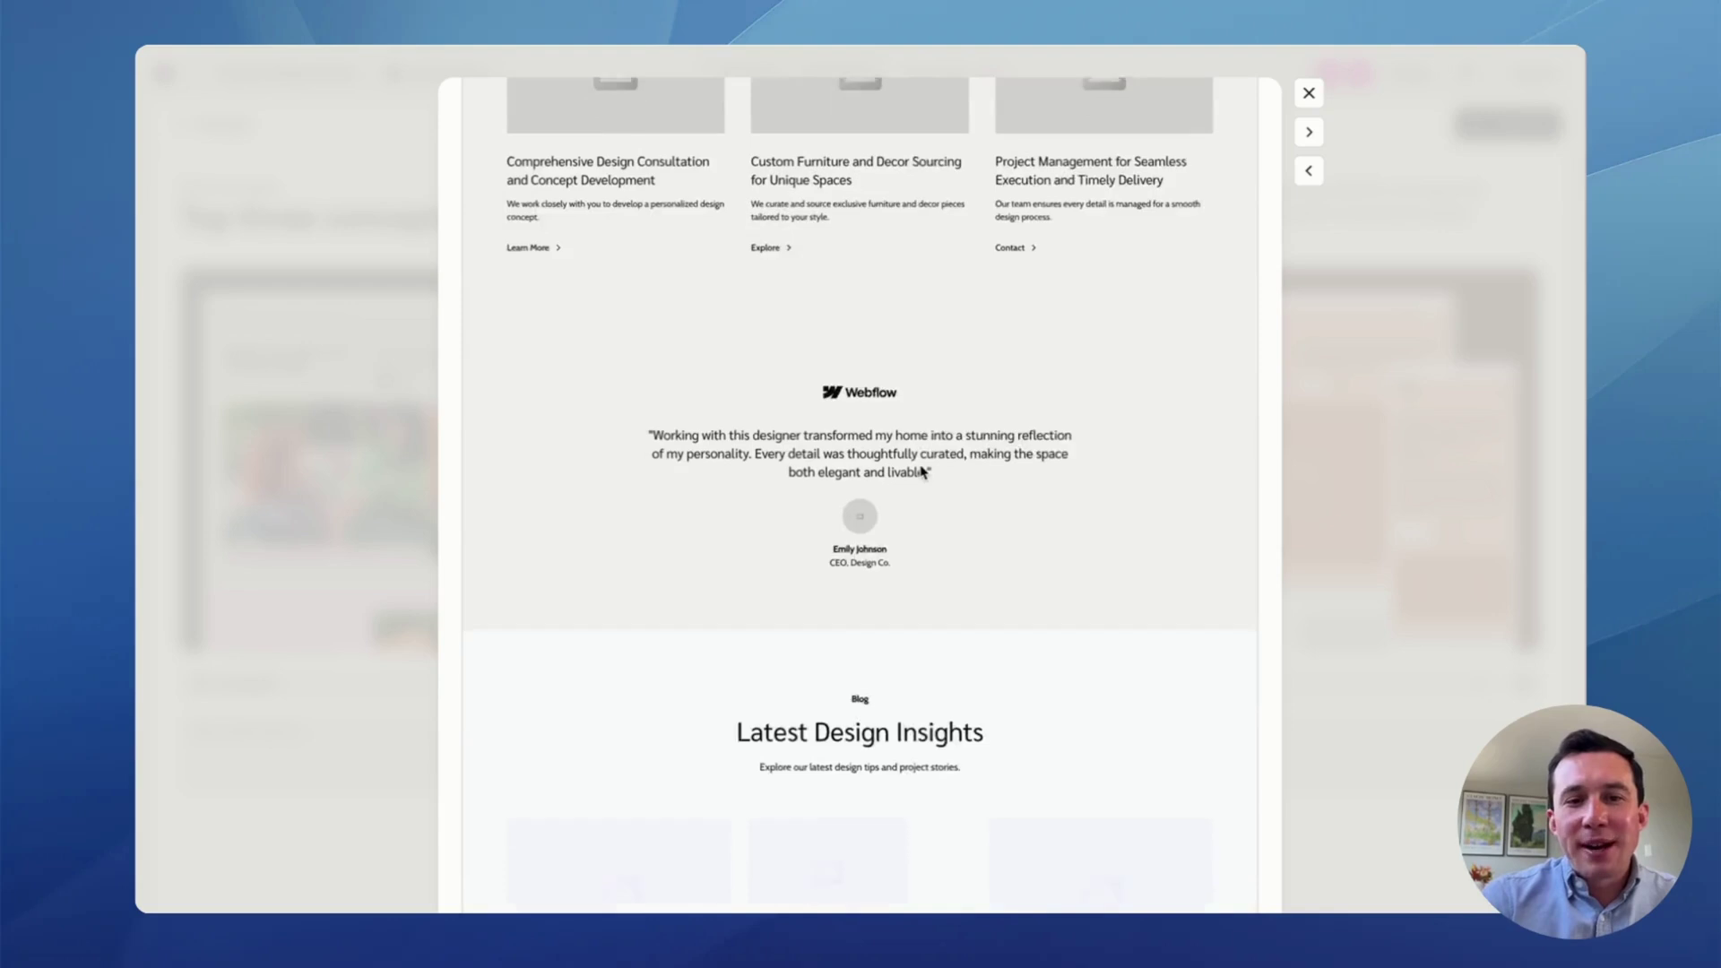
{"action": "left_click", "coordinate": [1390, 467]}
{"action": "mouse_move", "coordinate": [1389, 467]}
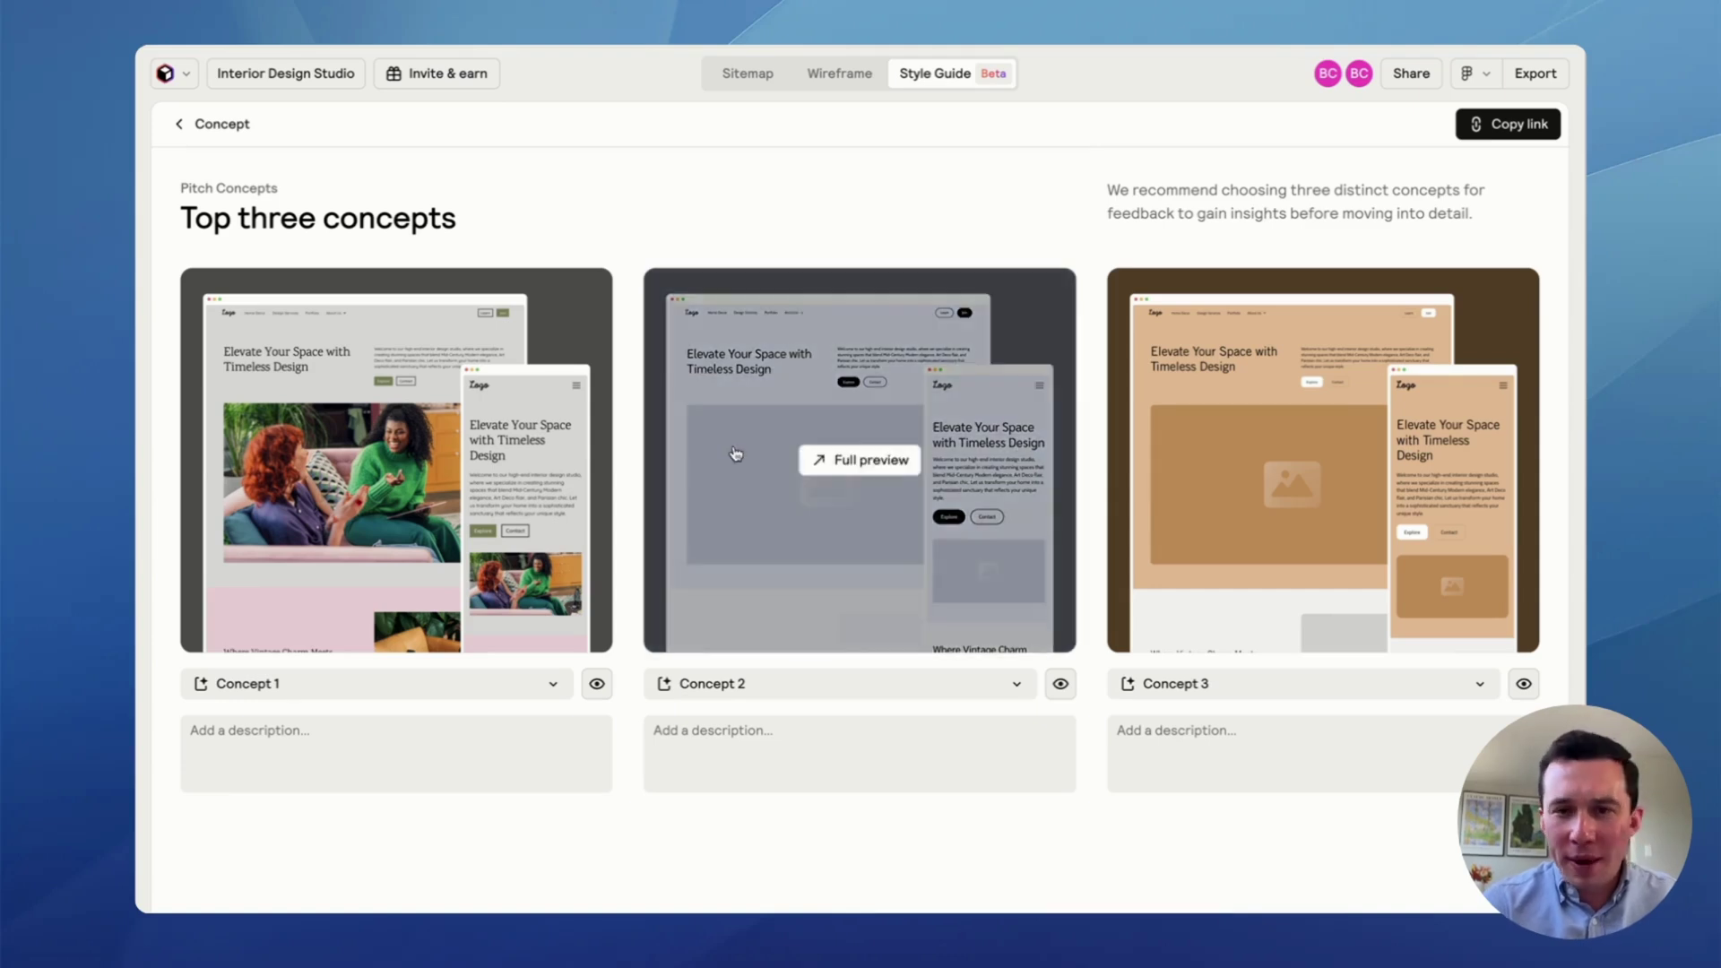
- Go back to the Concept 1 style guide and bring the 'Transforming spaces' section into view
{"action": "left_click", "coordinate": [217, 125]}
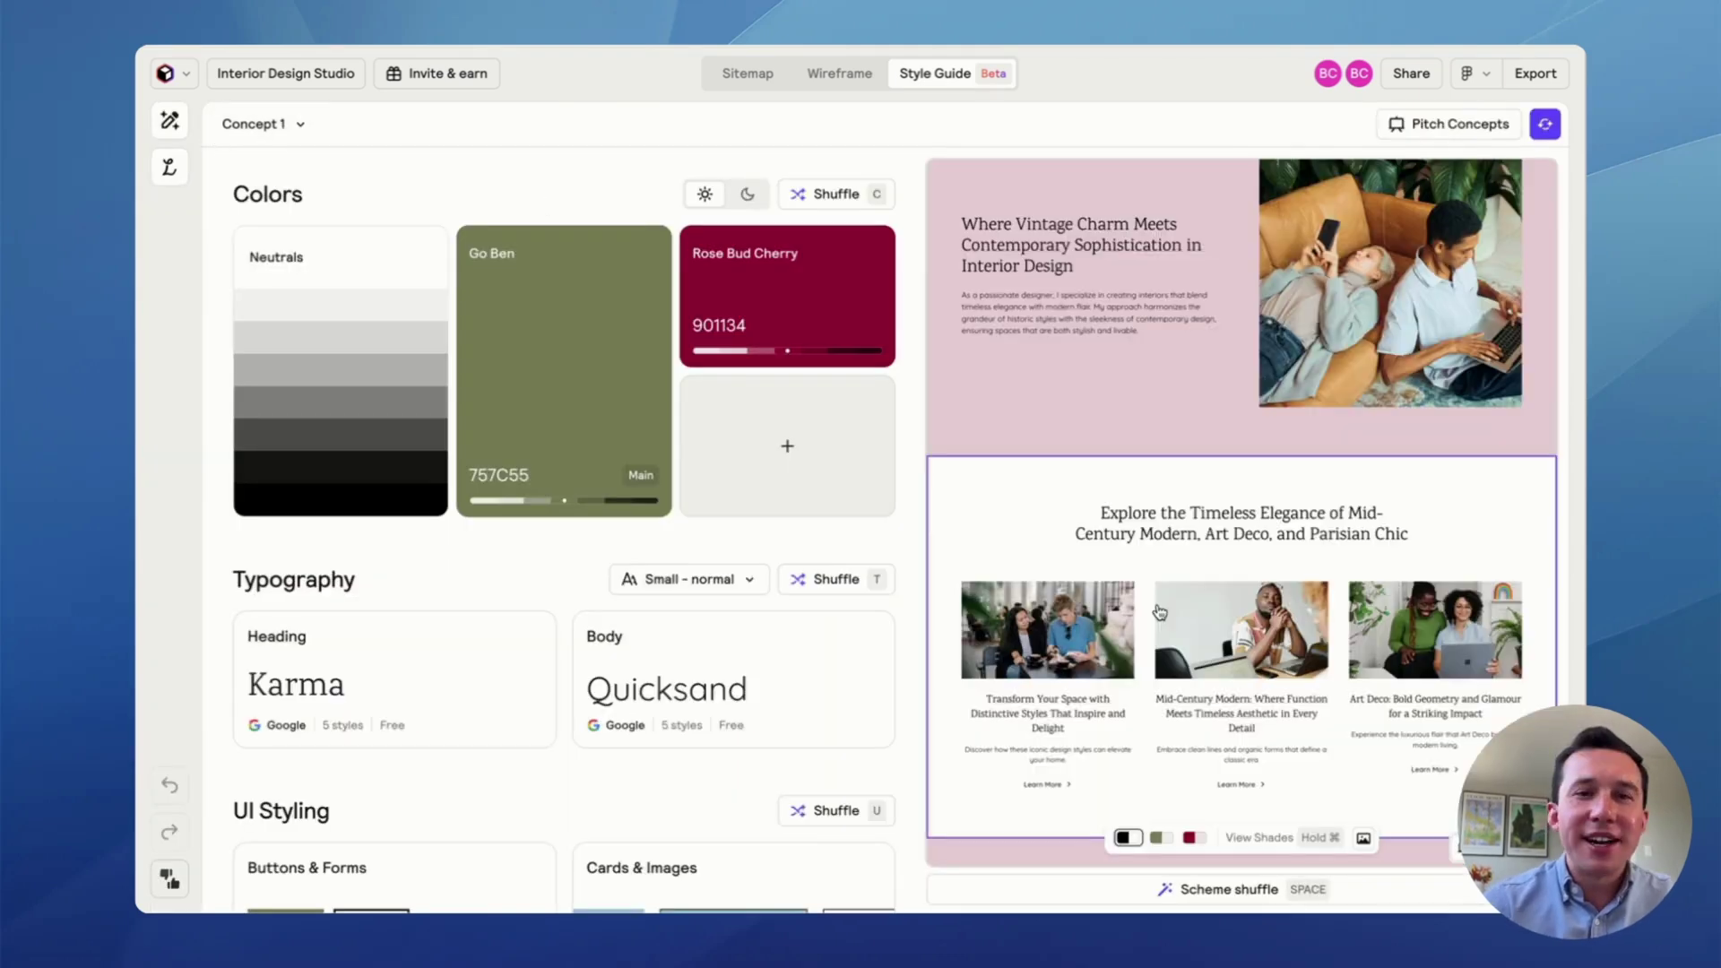
{"action": "scroll", "coordinate": [1159, 612], "scroll_direction": "down", "scroll_amount": 5}
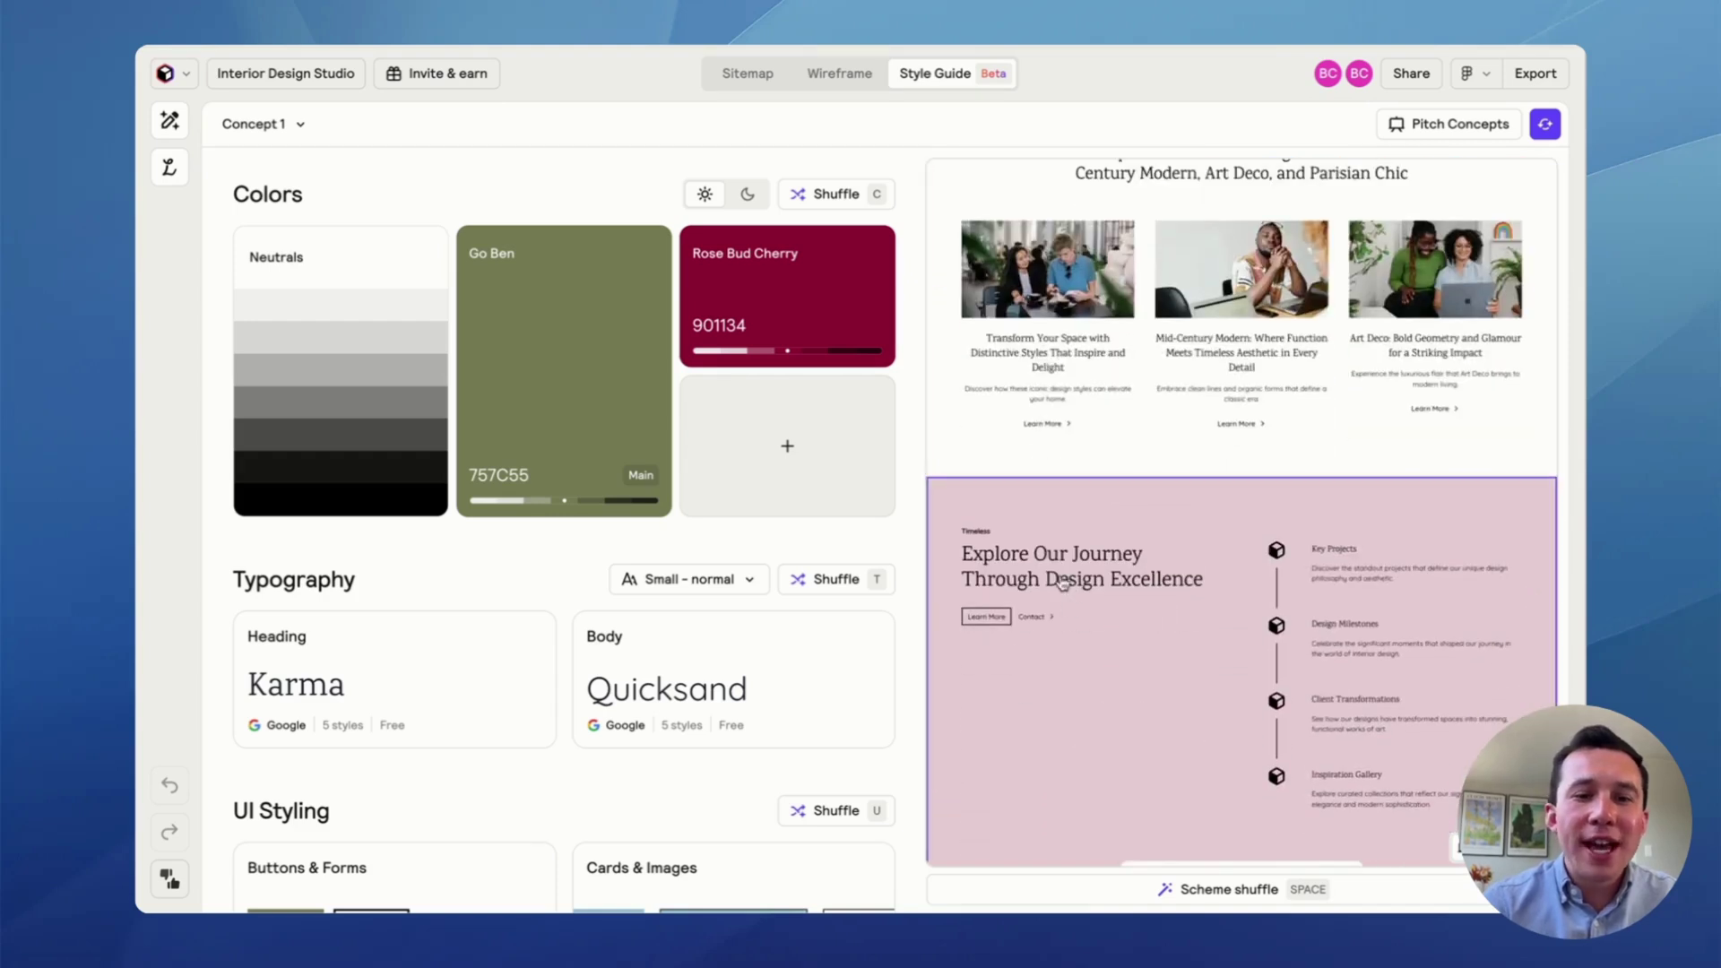
{"action": "scroll", "coordinate": [1063, 578], "scroll_direction": "down", "scroll_amount": 2}
{"action": "scroll", "coordinate": [1063, 578], "scroll_direction": "down", "scroll_amount": 2}
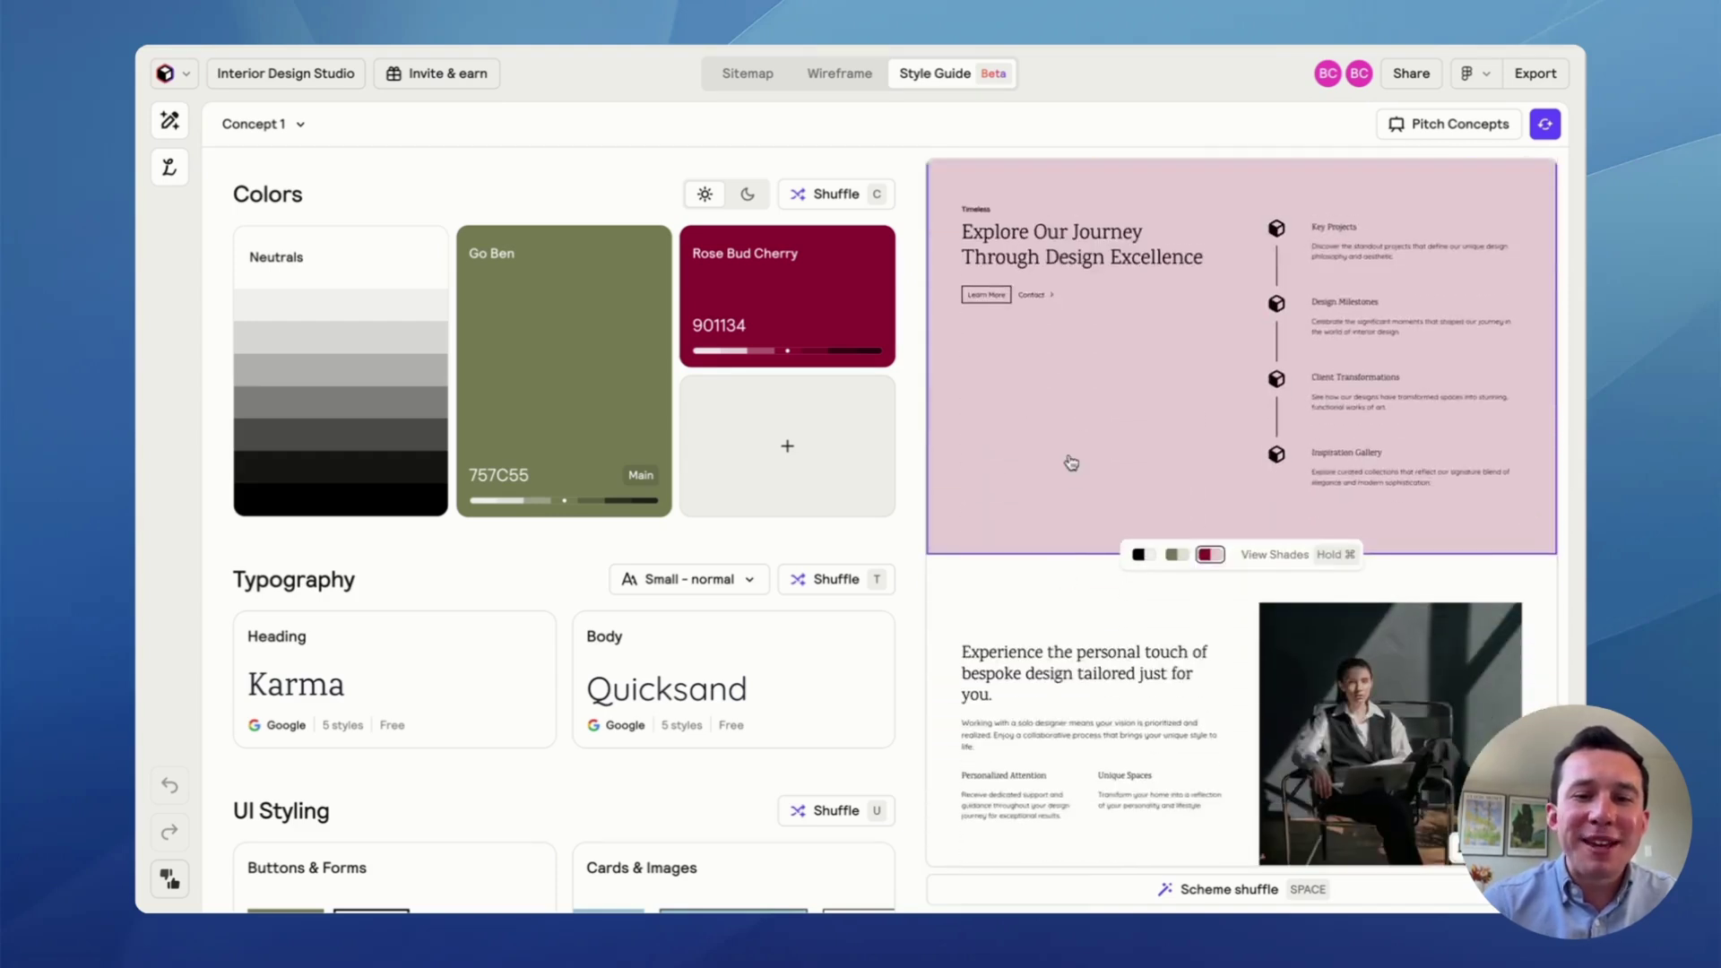
{"action": "scroll", "coordinate": [1066, 453], "scroll_direction": "down", "scroll_amount": 3}
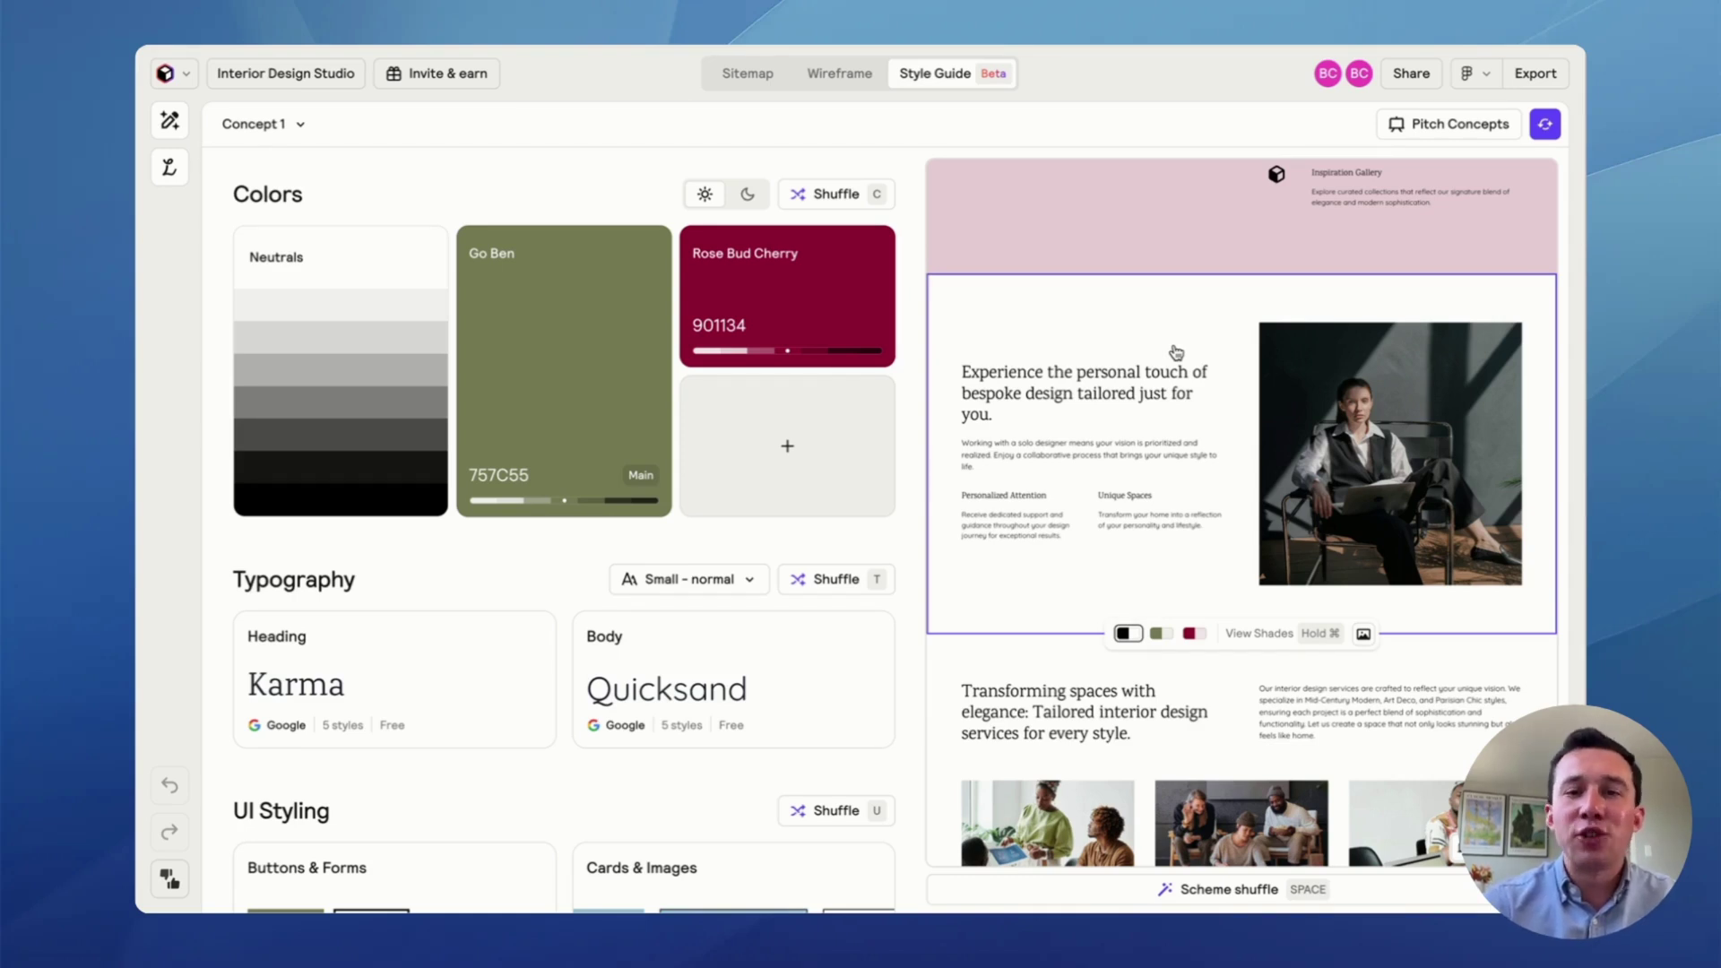
{"action": "scroll", "coordinate": [1358, 376], "scroll_direction": "down", "scroll_amount": 5}
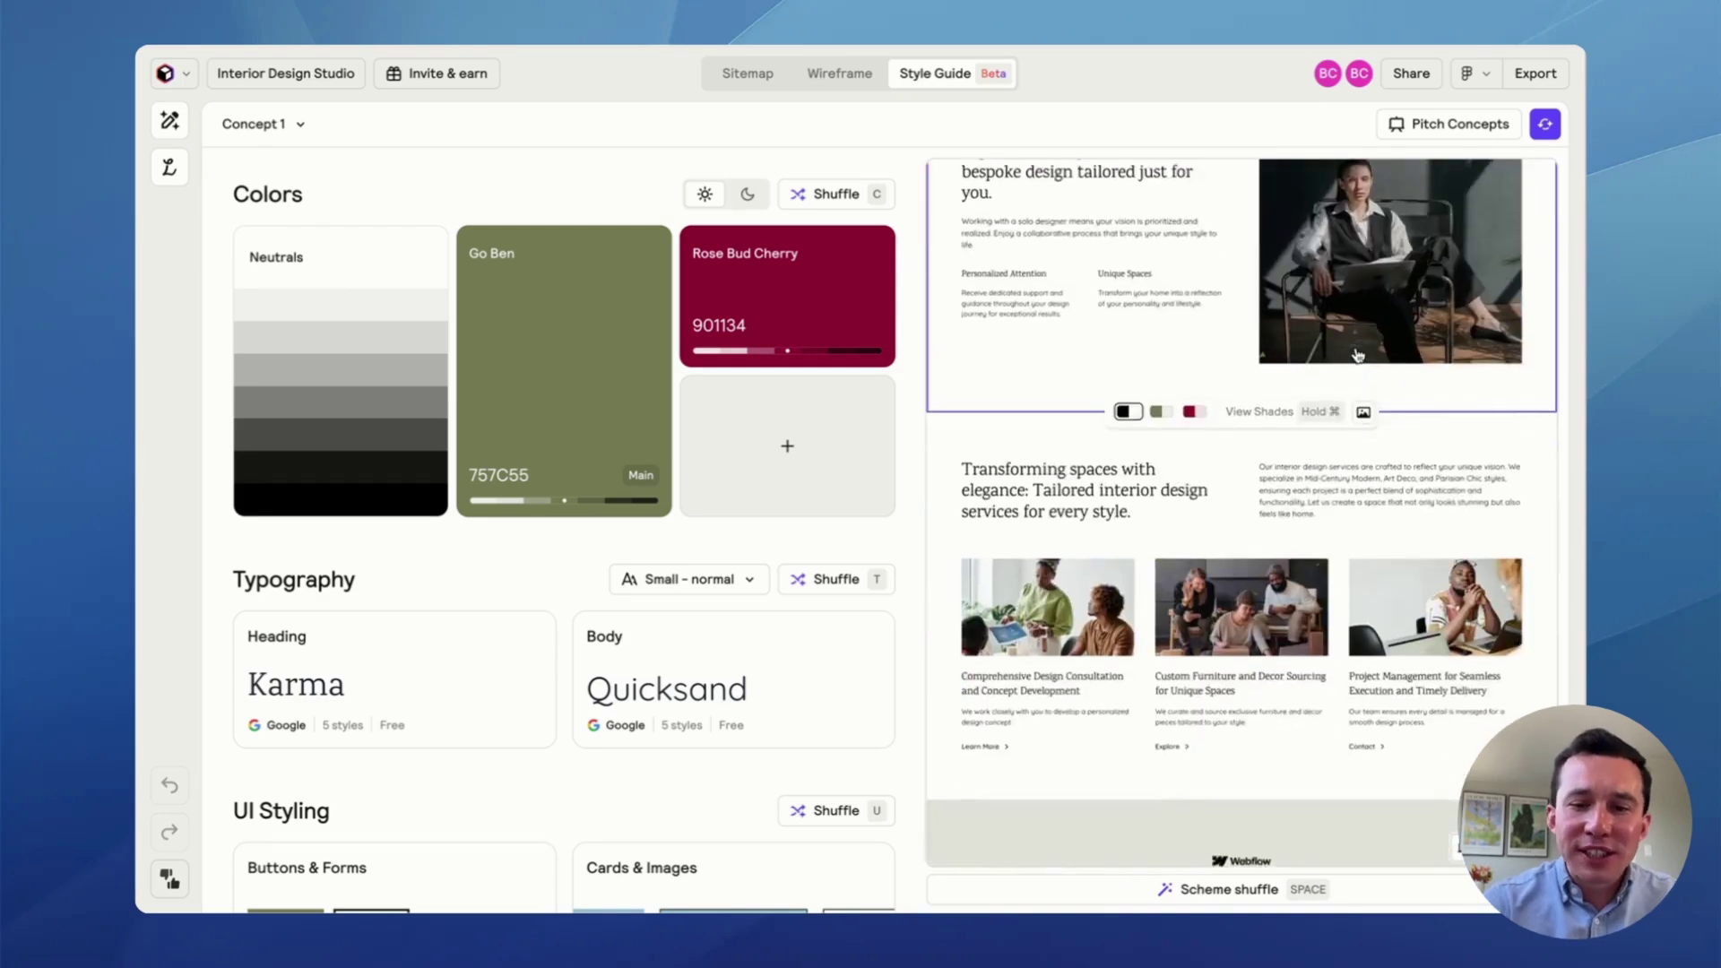
- Give the 'Transforming spaces' section a pale pink background, then switch to the Wireframe view
{"action": "key", "text": "space"}
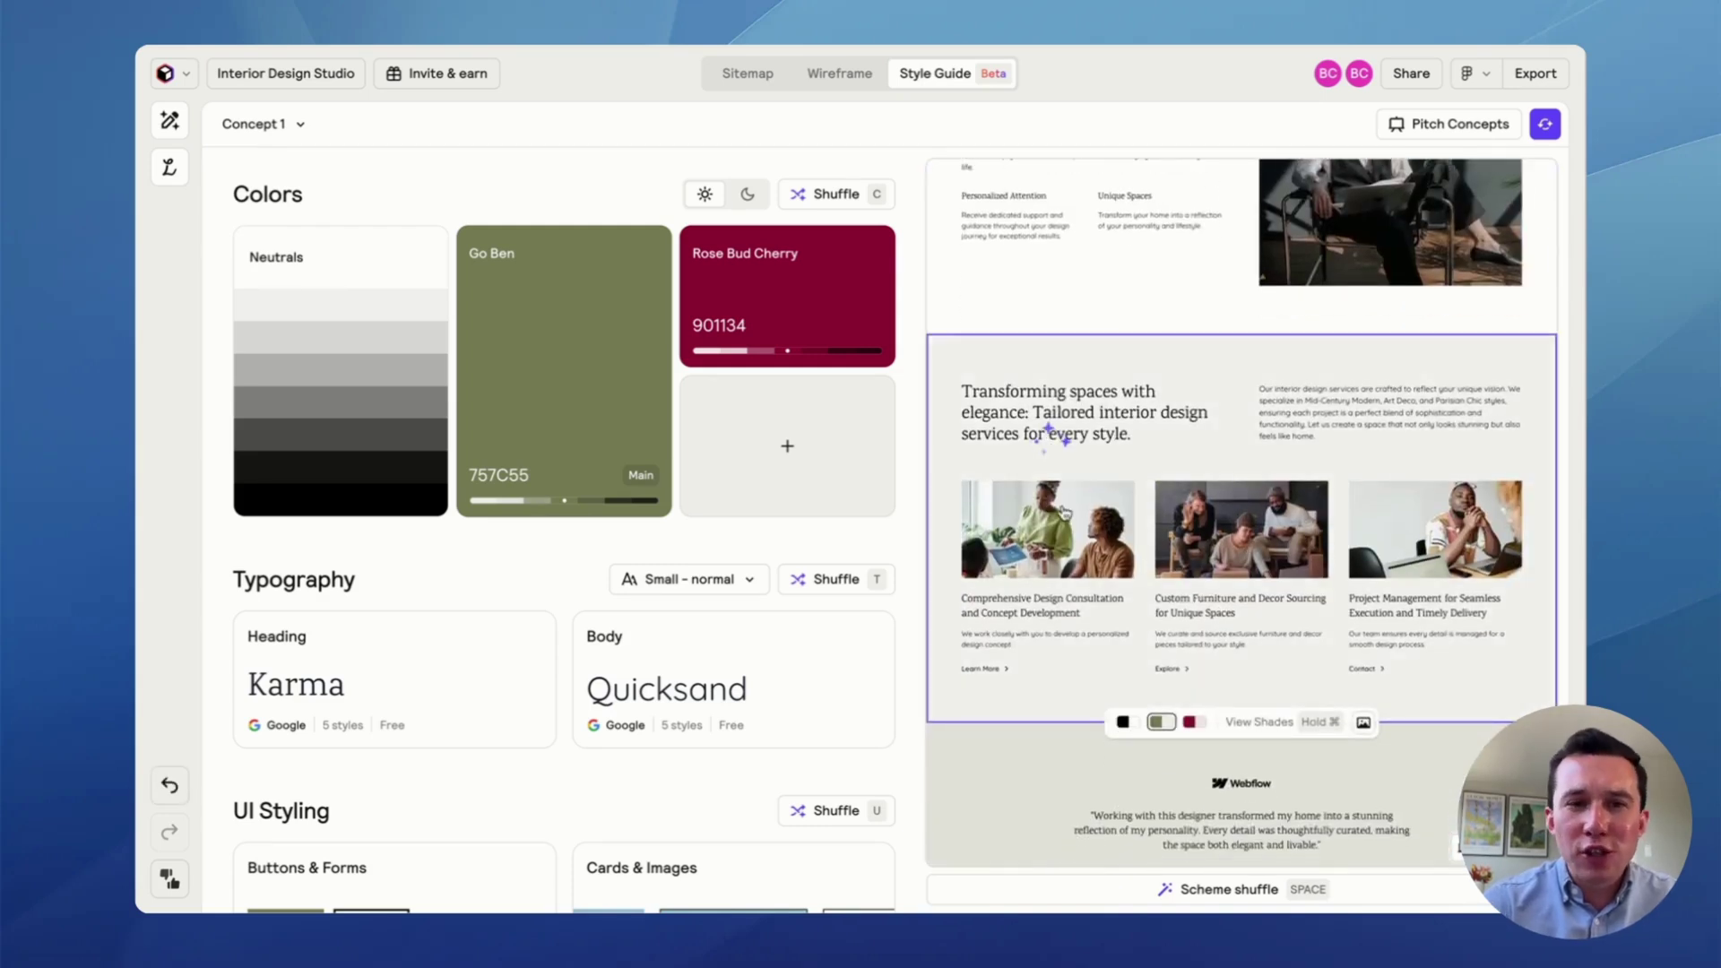
{"action": "scroll", "coordinate": [460, 626], "scroll_direction": "down", "scroll_amount": 3}
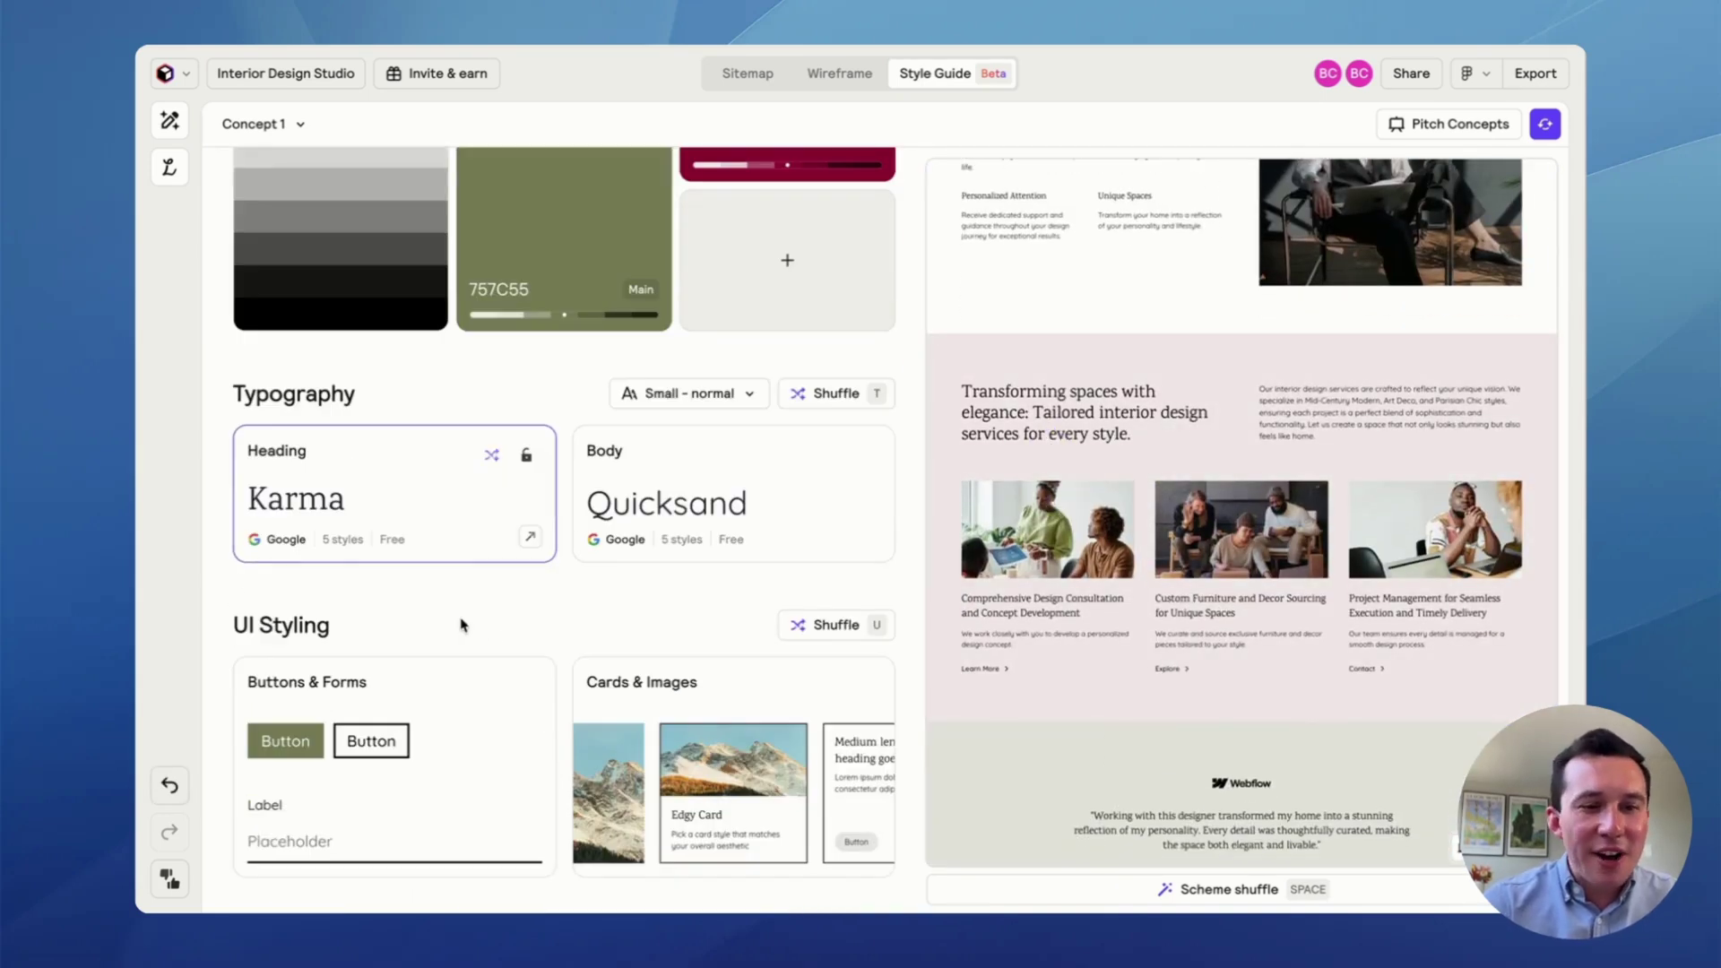
{"action": "scroll", "coordinate": [460, 626], "scroll_direction": "up", "scroll_amount": 3}
{"action": "scroll", "coordinate": [1138, 512], "scroll_direction": "up", "scroll_amount": 10}
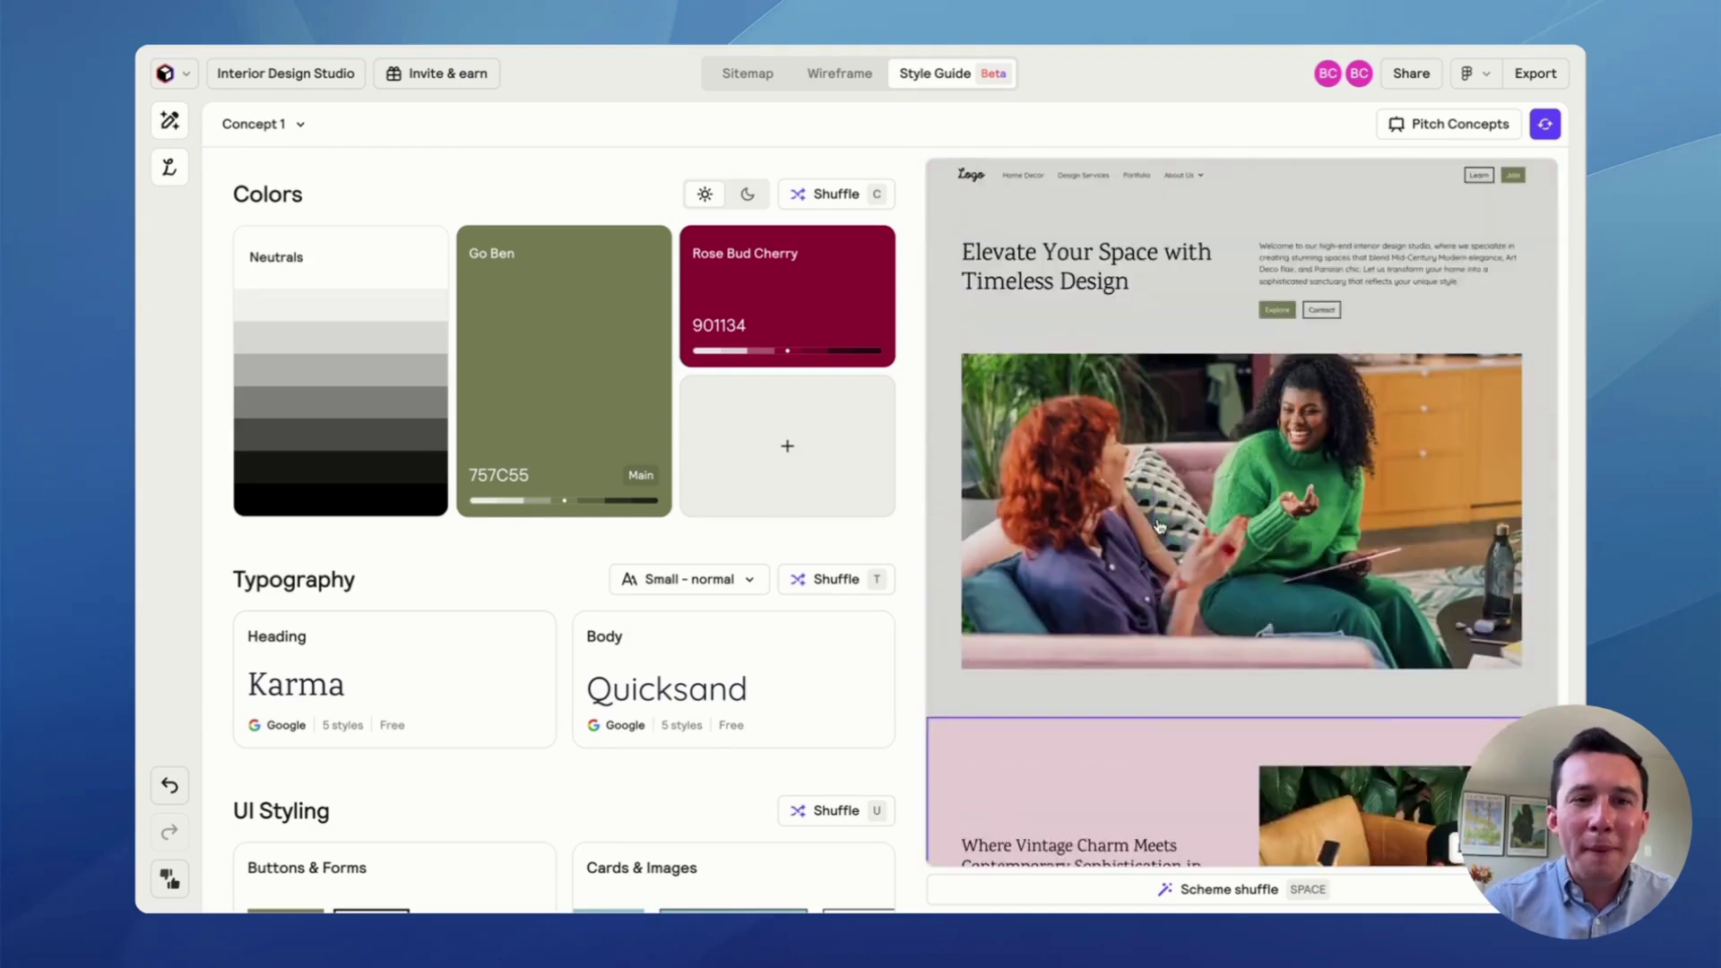
{"action": "left_click", "coordinate": [851, 73]}
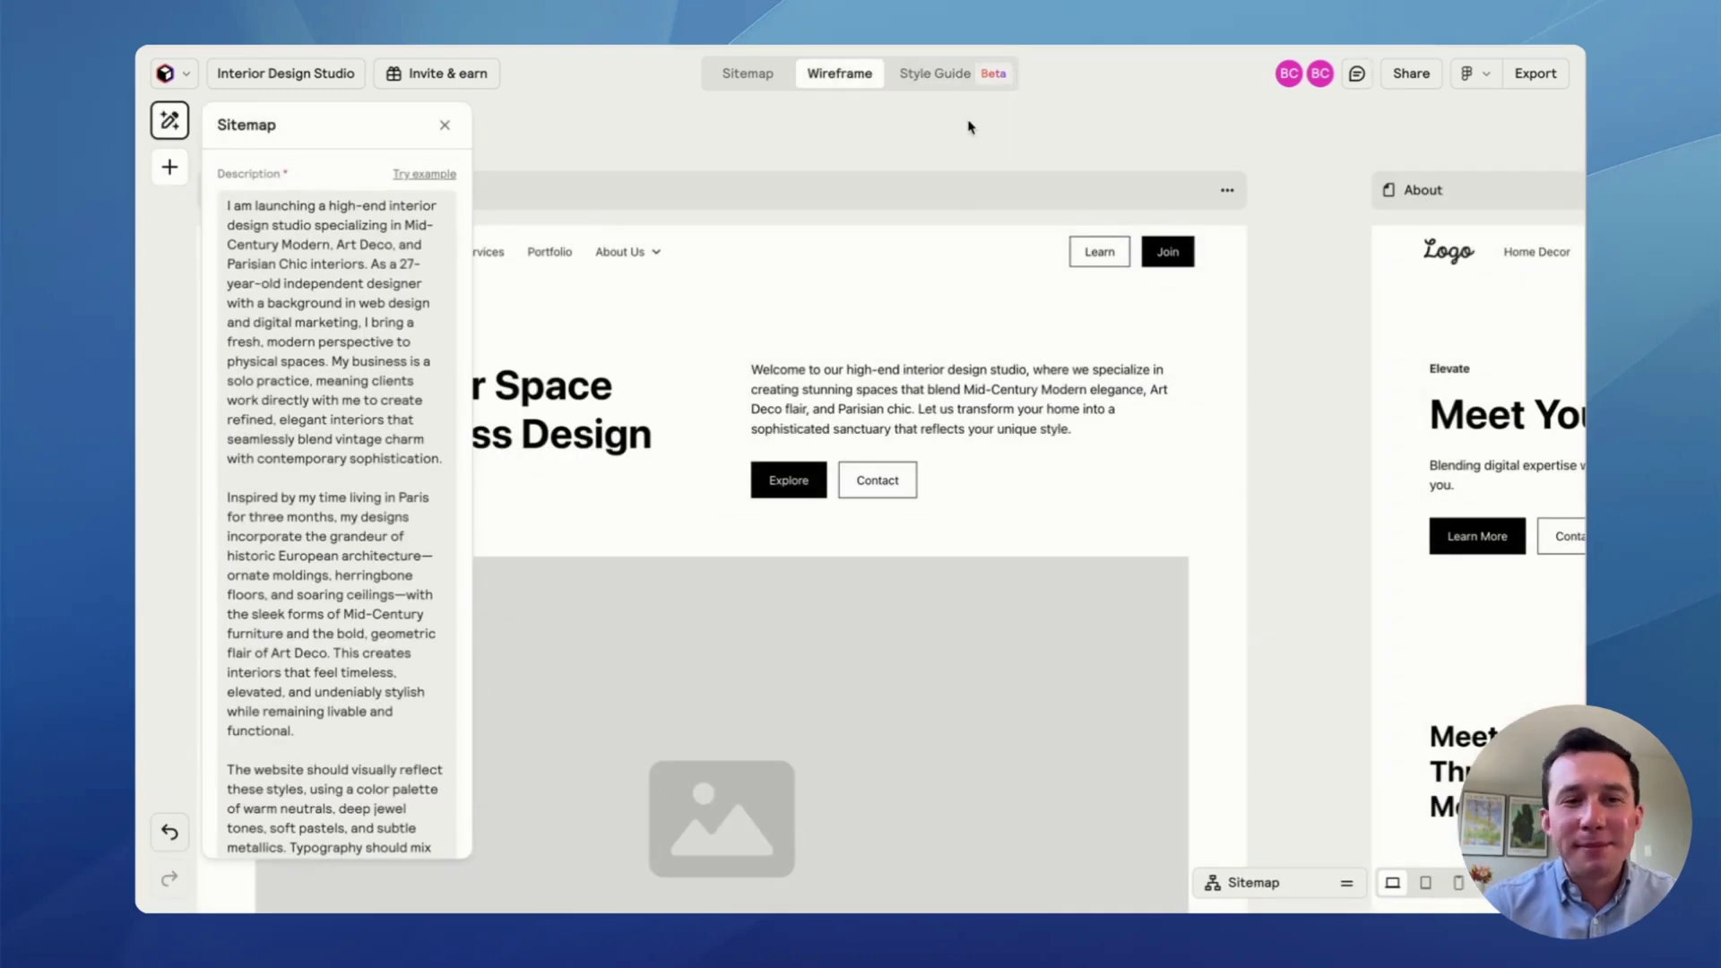
{"action": "left_click", "coordinate": [953, 74]}
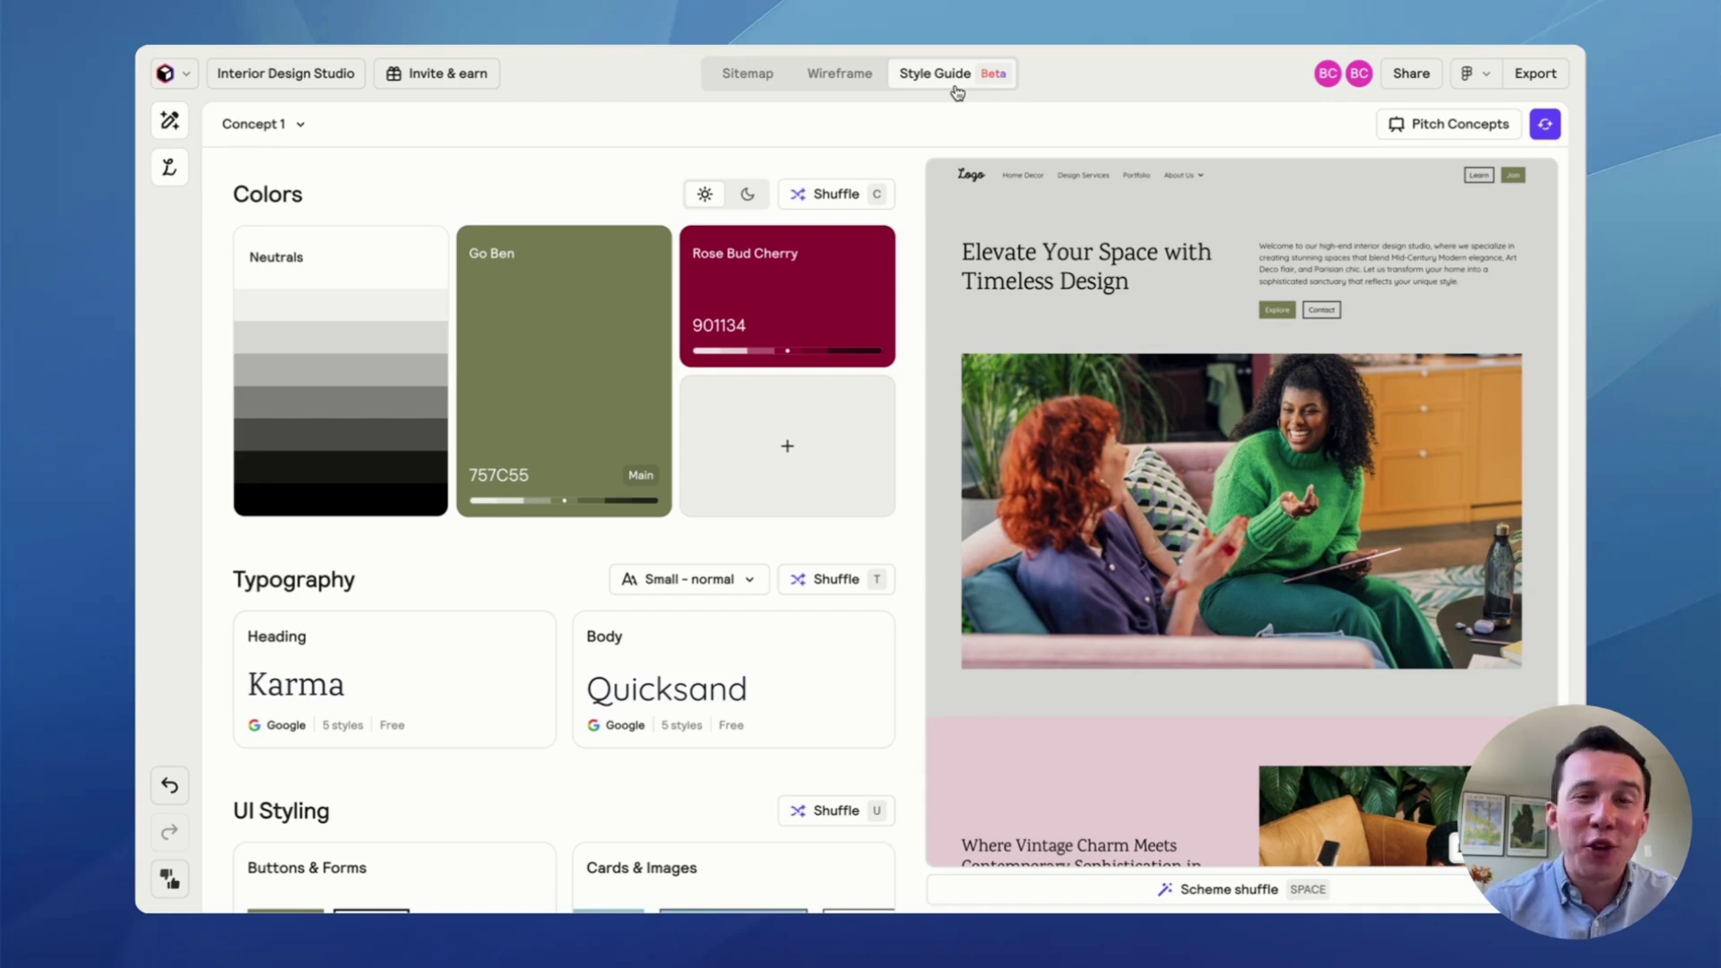
{"action": "left_click", "coordinate": [809, 82]}
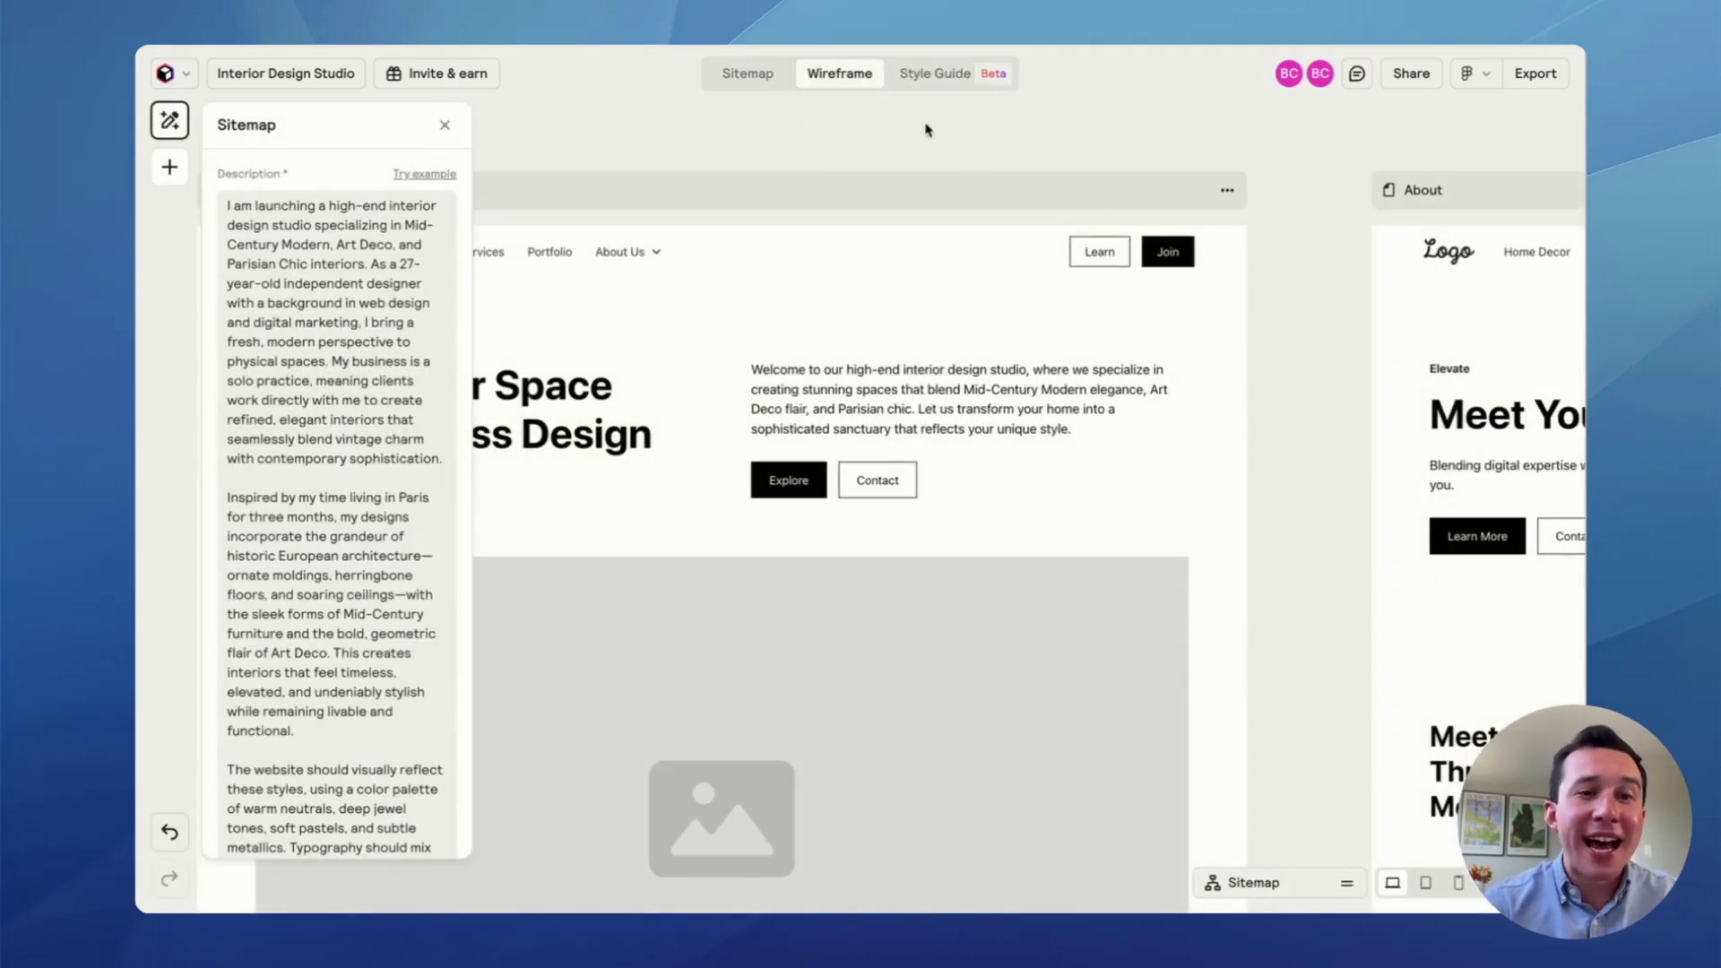
{"action": "left_click", "coordinate": [952, 76]}
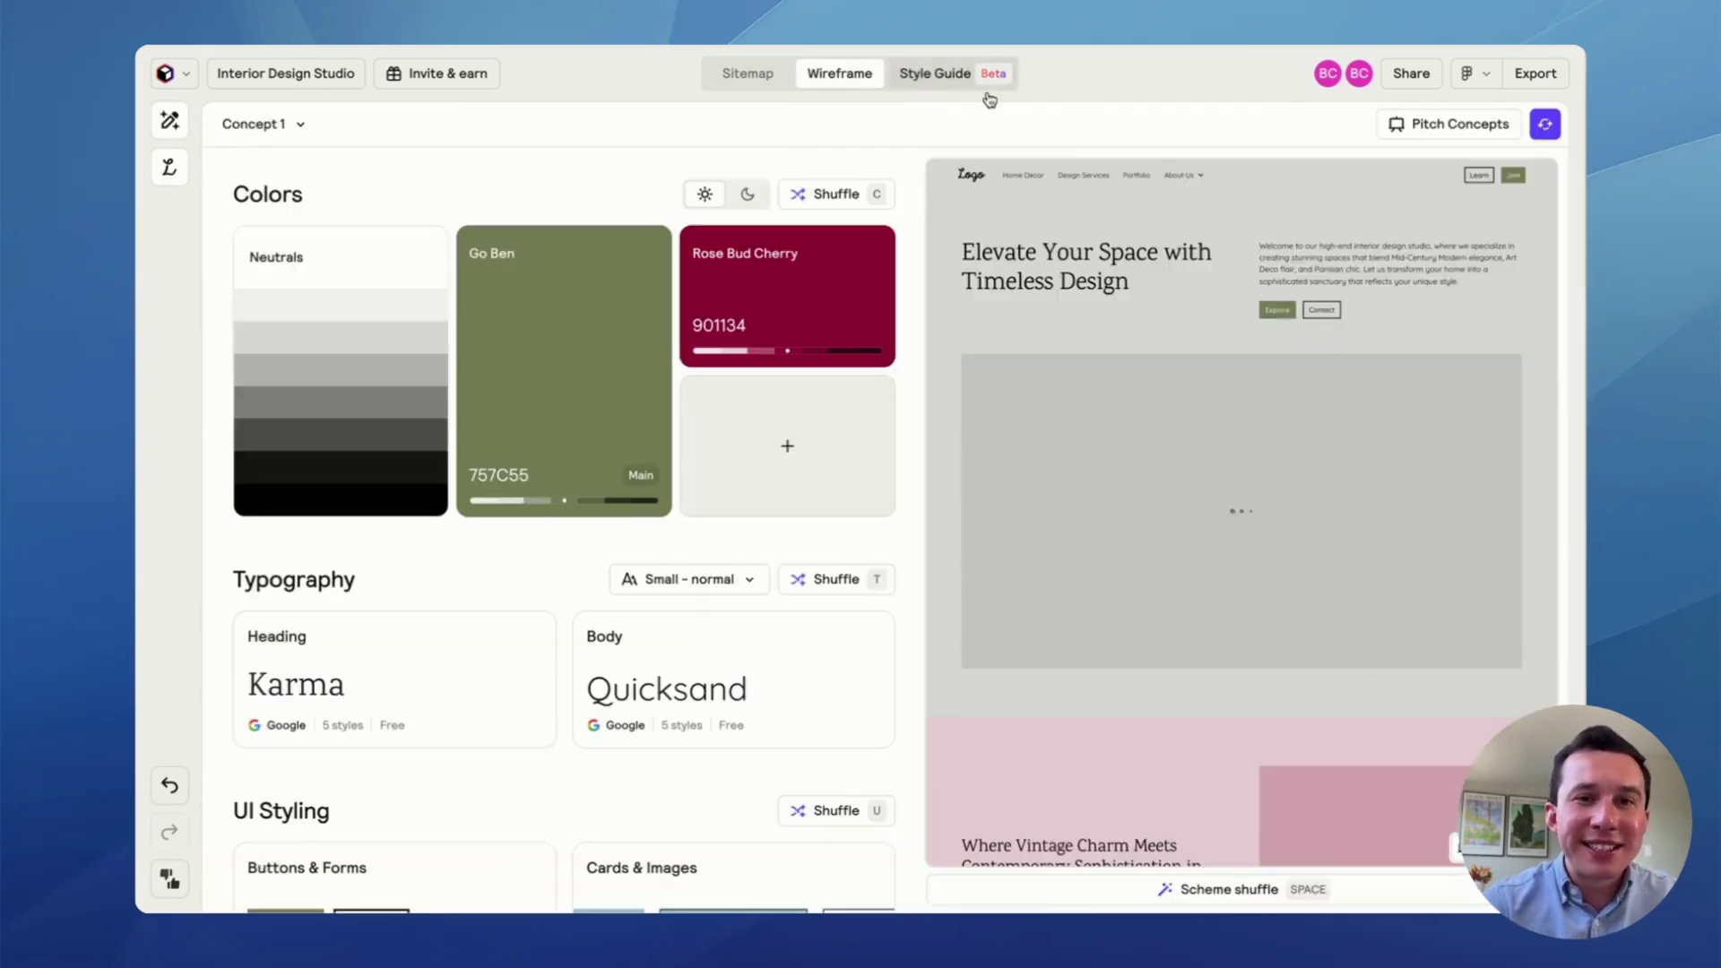
{"action": "scroll", "coordinate": [1038, 525], "scroll_direction": "down", "scroll_amount": 5}
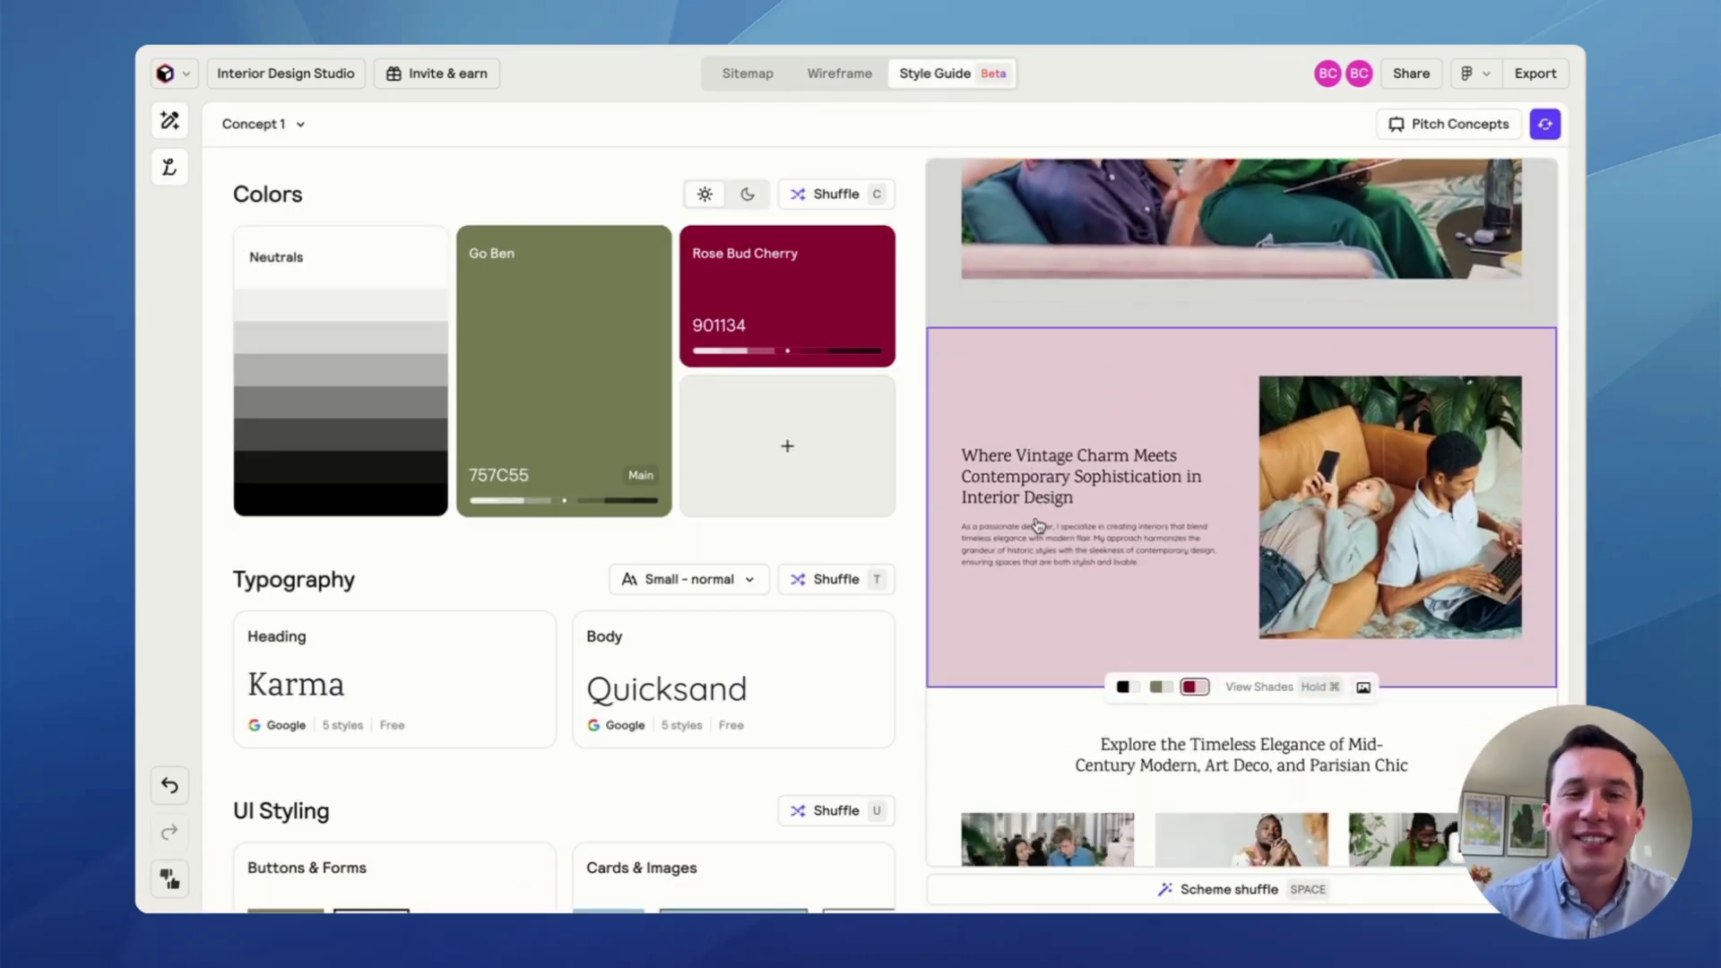
{"action": "scroll", "coordinate": [1038, 526], "scroll_direction": "down", "scroll_amount": 2}
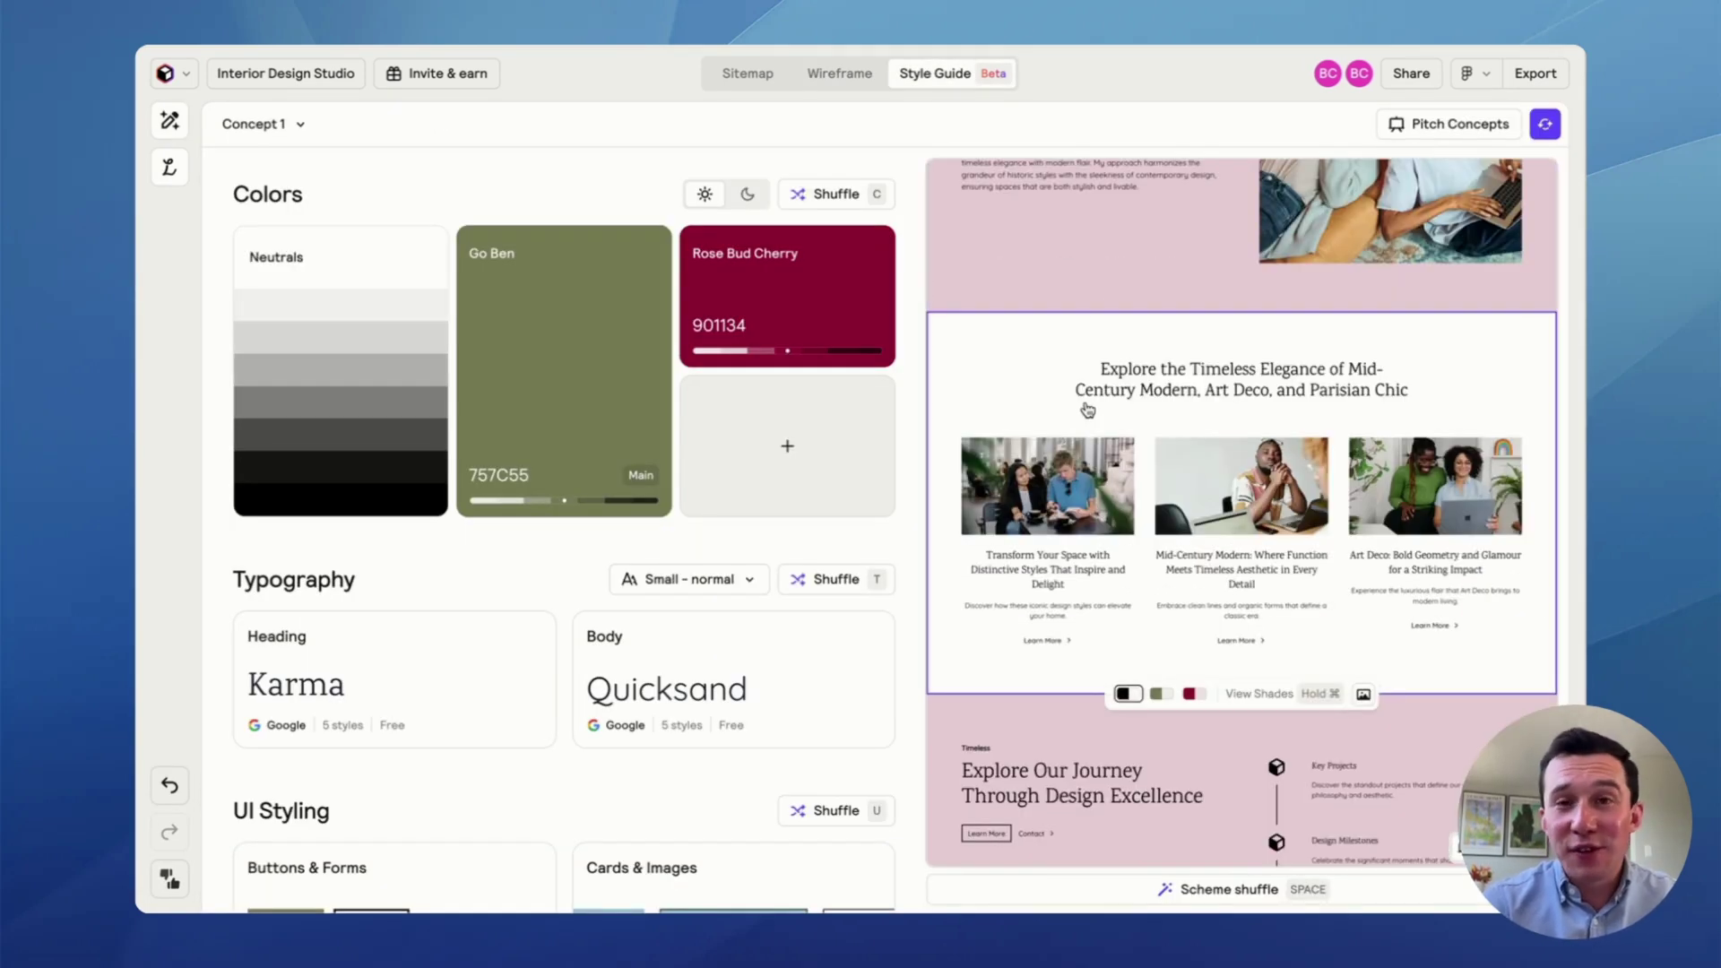
{"action": "scroll", "coordinate": [1087, 410], "scroll_direction": "down", "scroll_amount": 2}
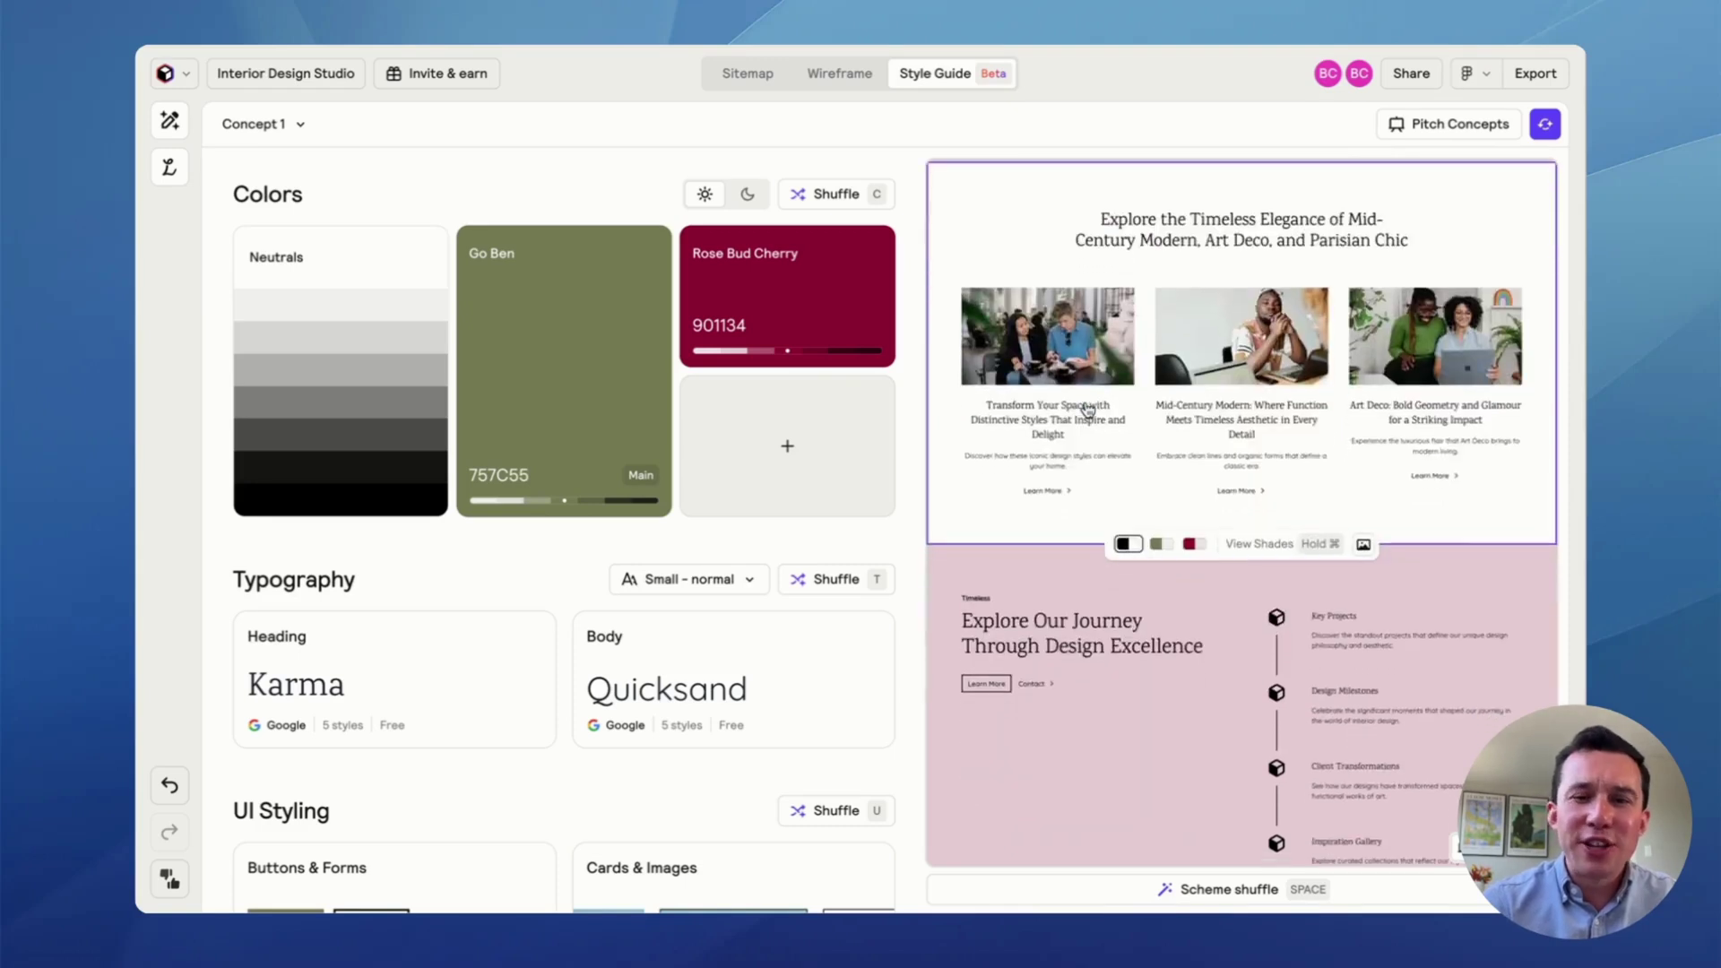
{"action": "scroll", "coordinate": [1087, 409], "scroll_direction": "down", "scroll_amount": 4}
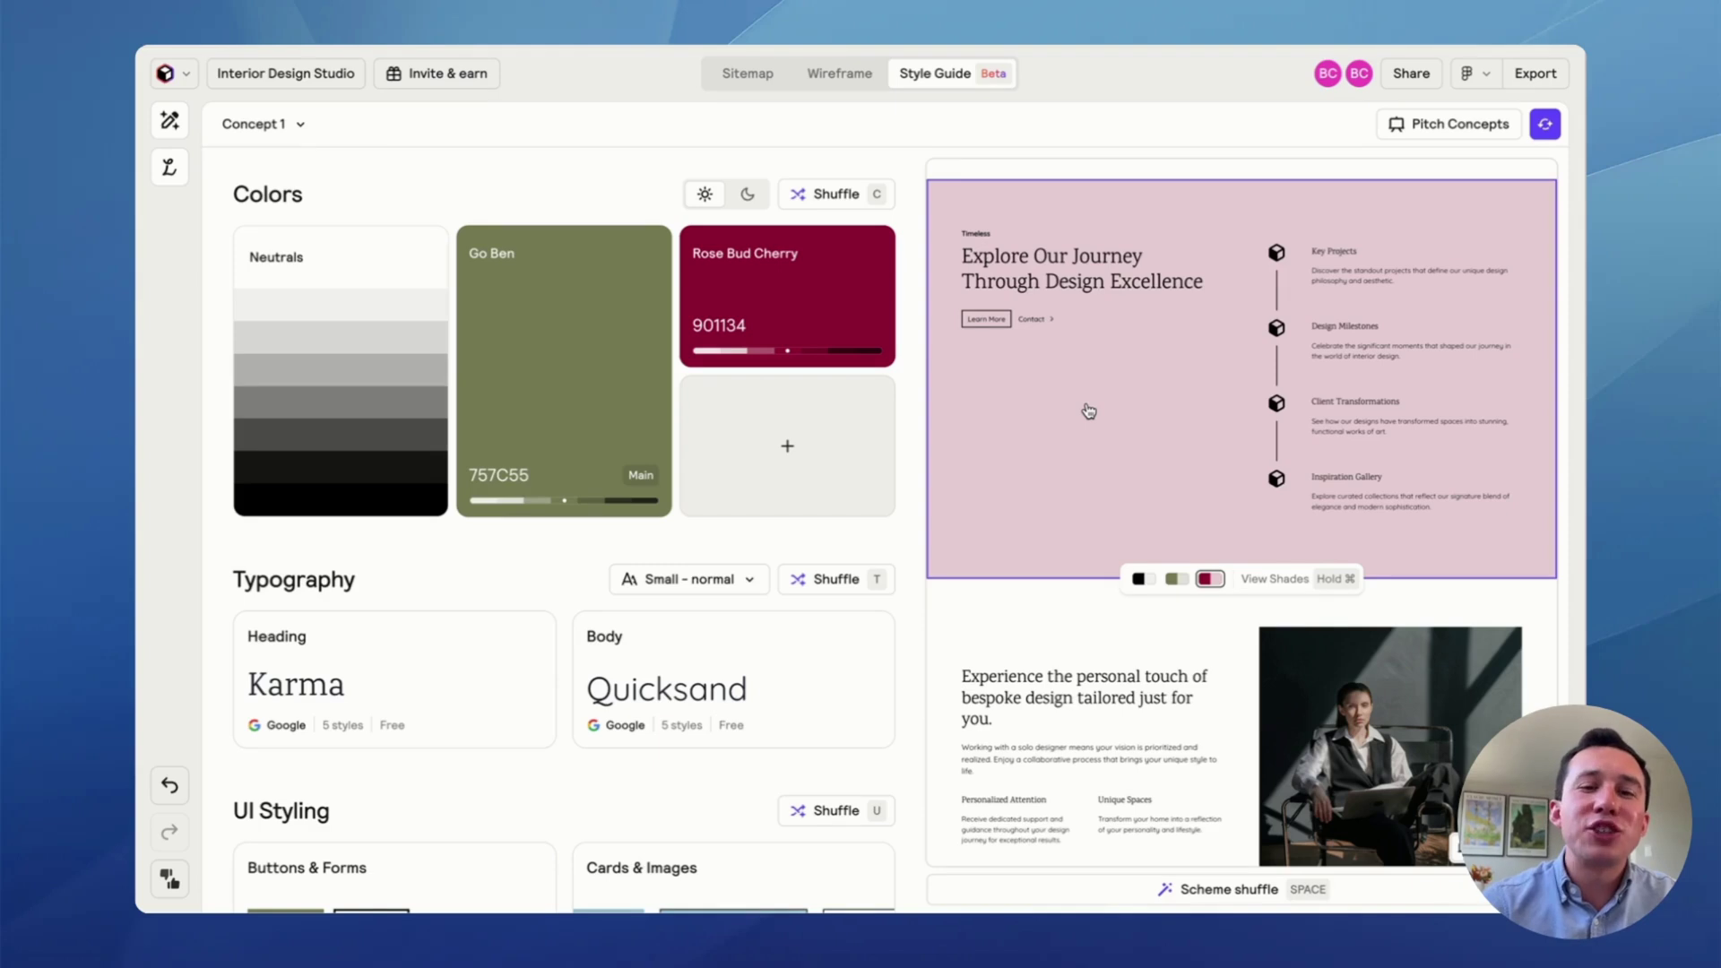
{"action": "scroll", "coordinate": [1089, 411], "scroll_direction": "up", "scroll_amount": 5}
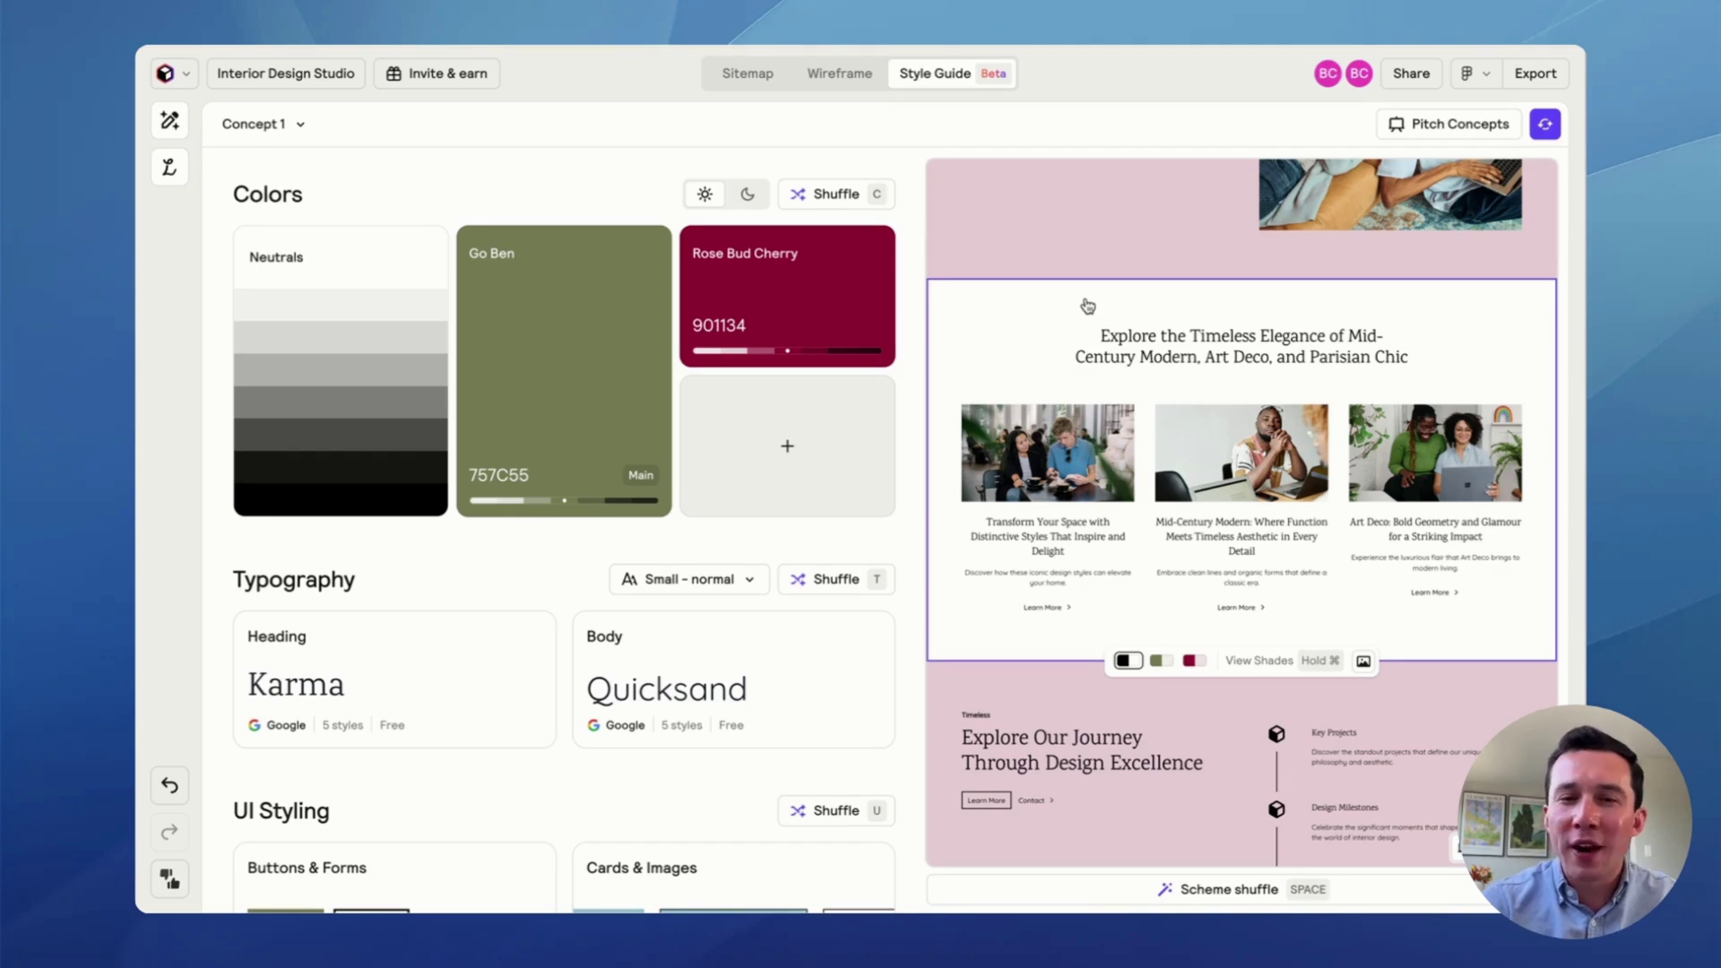
{"action": "scroll", "coordinate": [1087, 306], "scroll_direction": "up", "scroll_amount": 8}
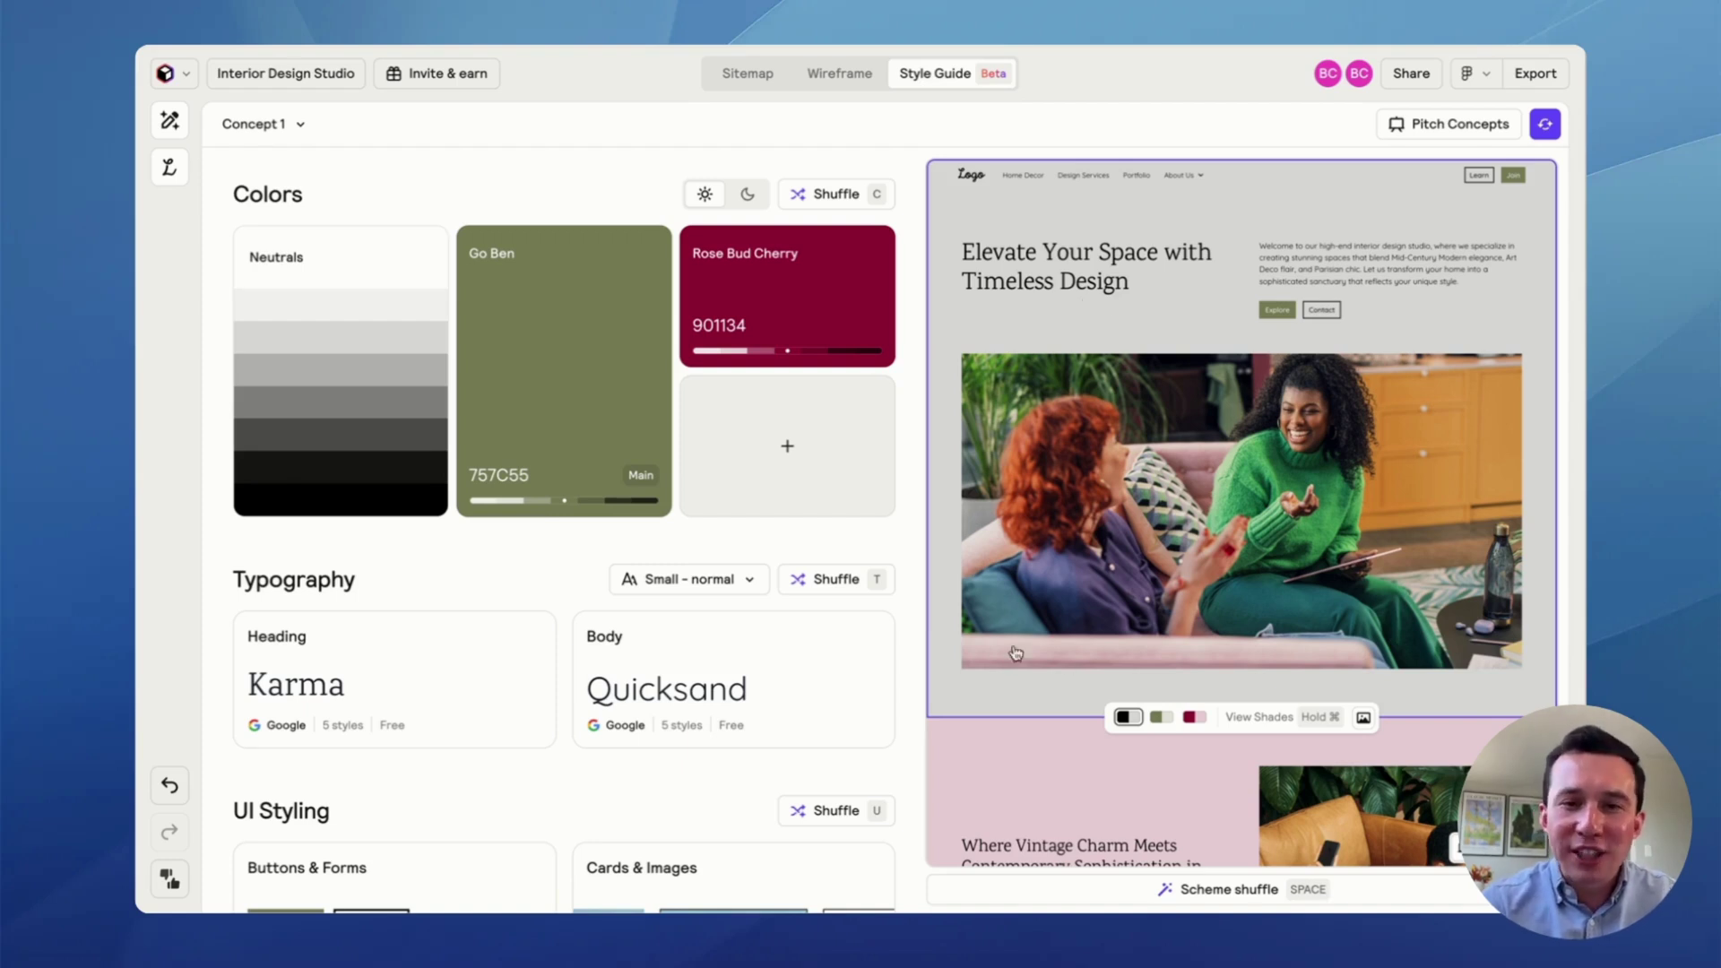
{"action": "scroll", "coordinate": [1033, 571], "scroll_direction": "down", "scroll_amount": 2}
{"action": "scroll", "coordinate": [1033, 572], "scroll_direction": "up", "scroll_amount": 3}
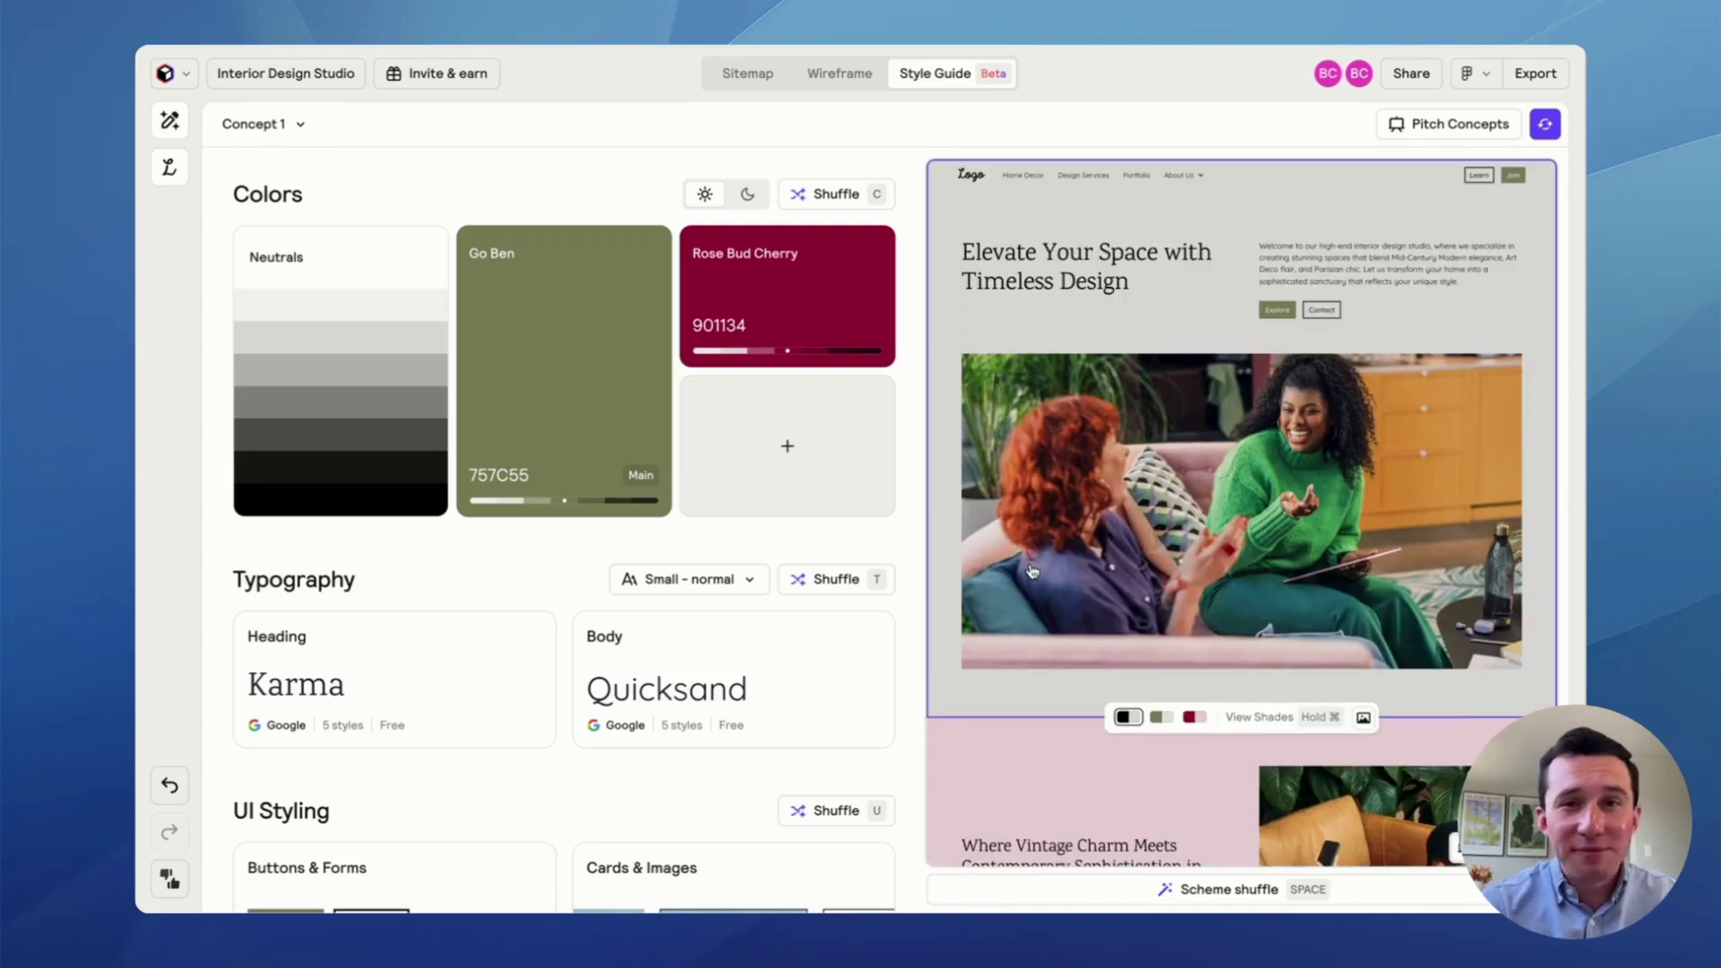